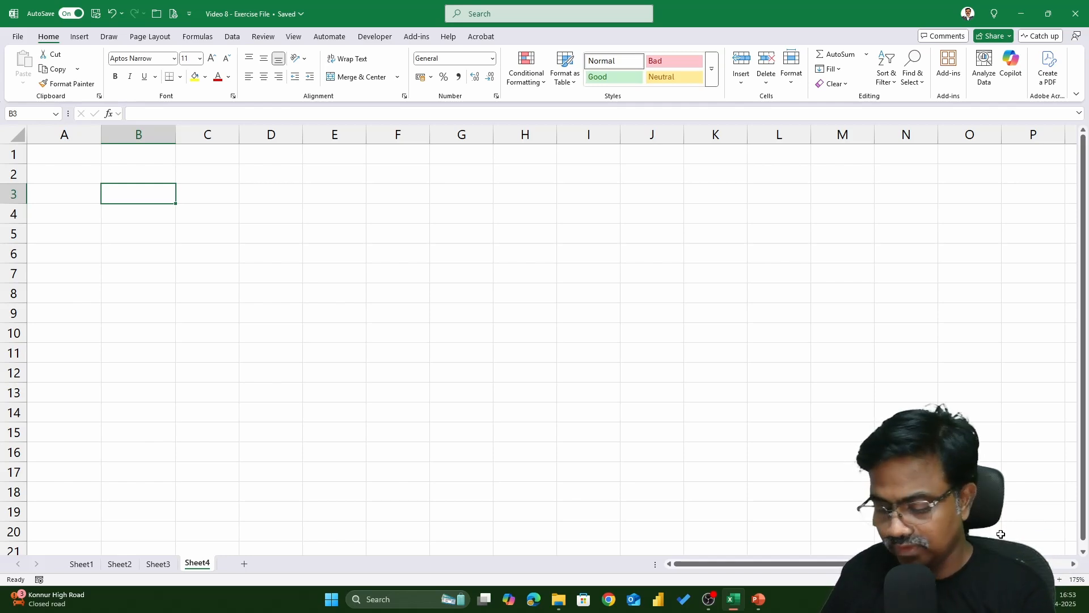
# Enter the date 05-04-2025 in cell B3
pyautogui.write('05-')
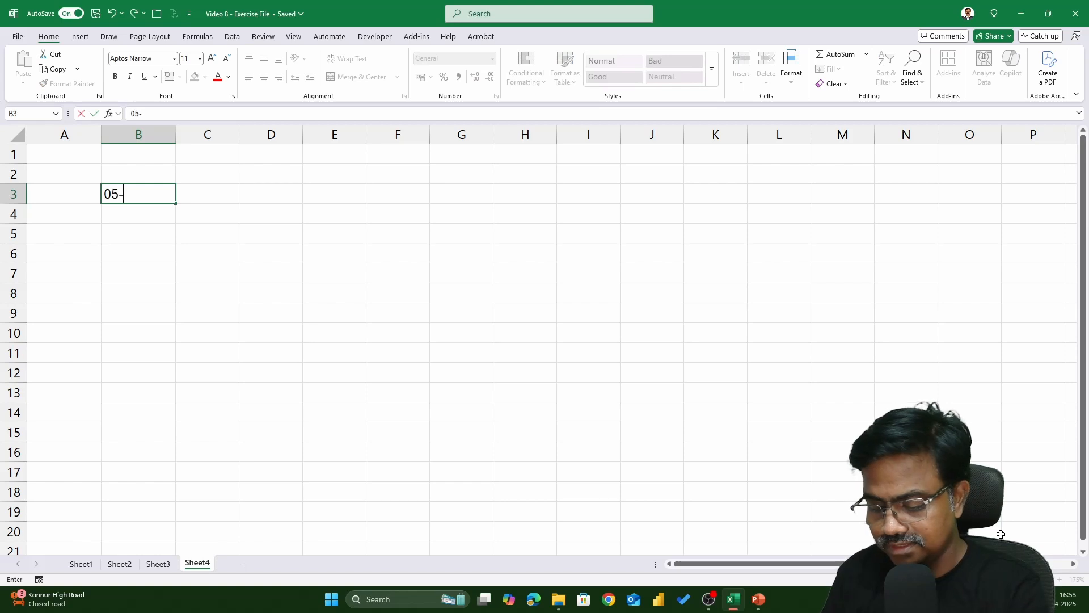
pyautogui.write('04-2025')
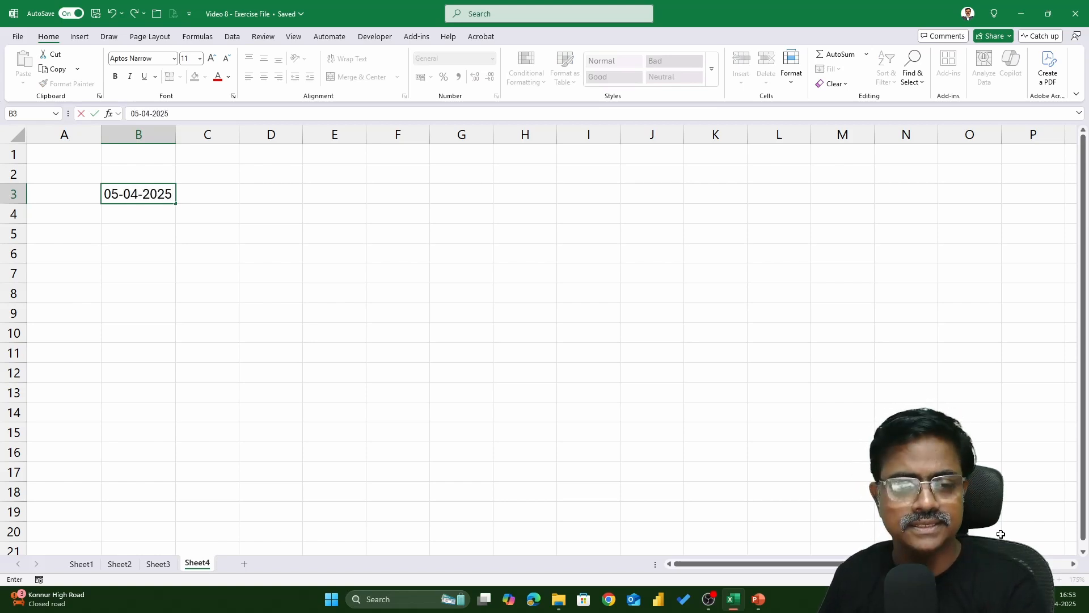
pyautogui.press('Return')
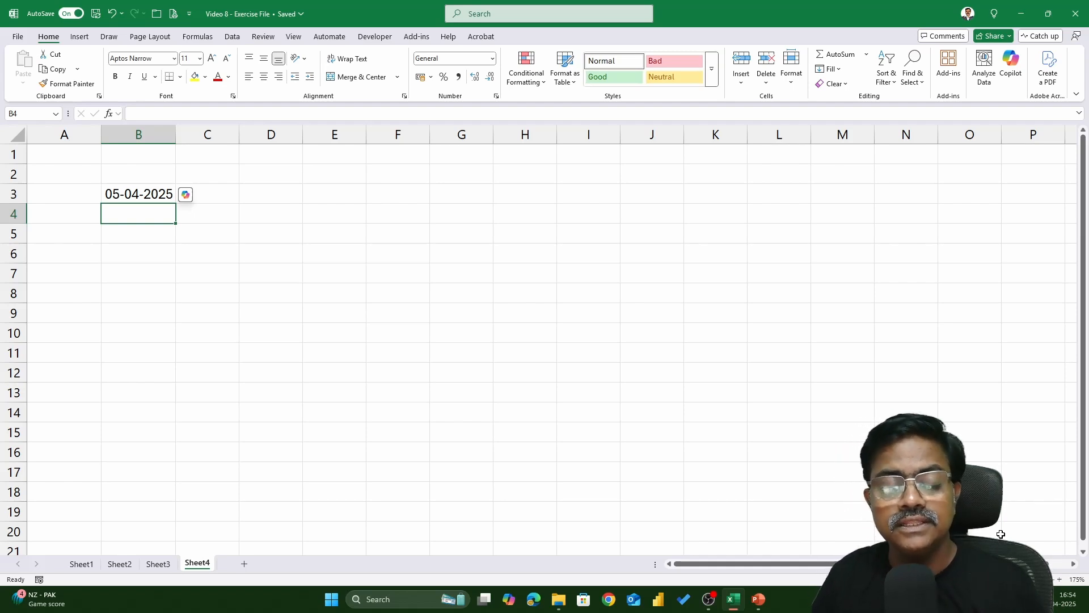
pyautogui.press('Up')
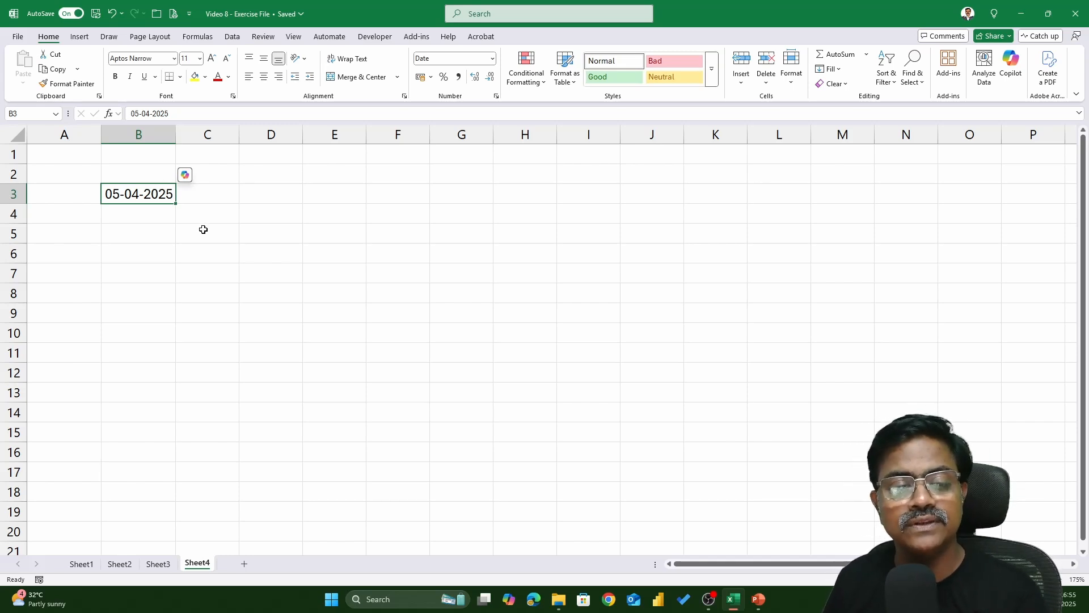
# Enter the labels keyboard in E3 and formula in E4
pyautogui.click(322, 194)
pyautogui.write('sss')
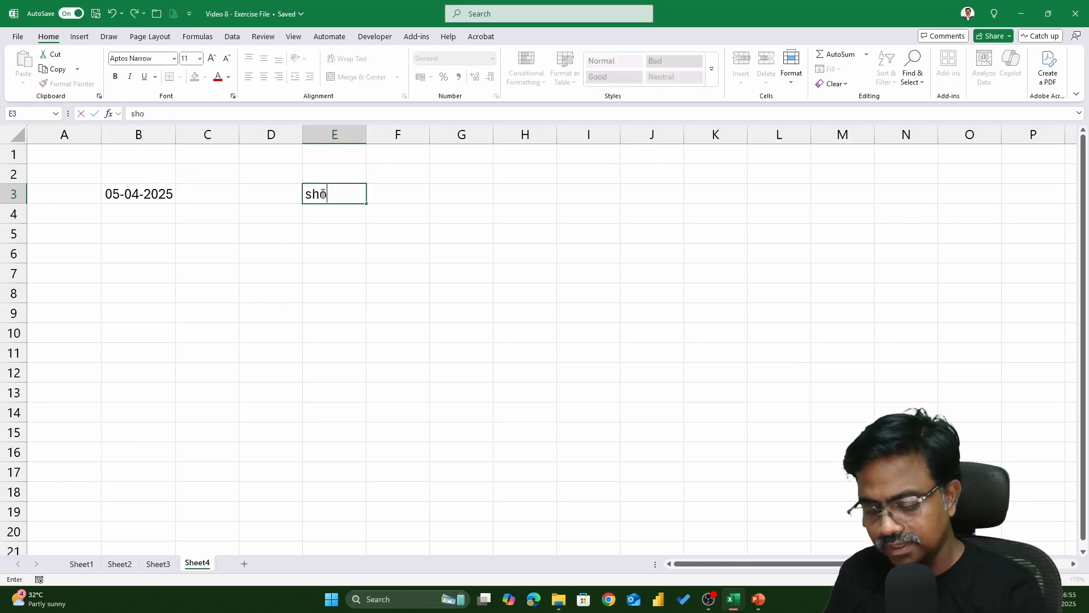
pyautogui.press('BackSpace')
pyautogui.press('BackSpace')
pyautogui.press('BackSpace')
pyautogui.write('kew')
pyautogui.press('BackSpace')
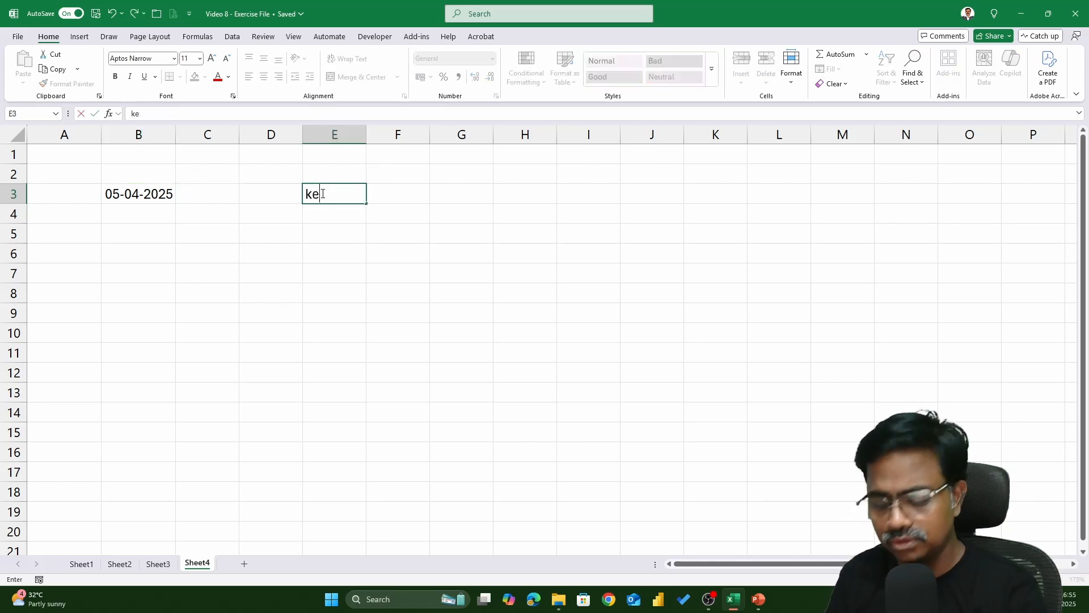
pyautogui.write('yboard')
pyautogui.press('Return')
pyautogui.write('formula')
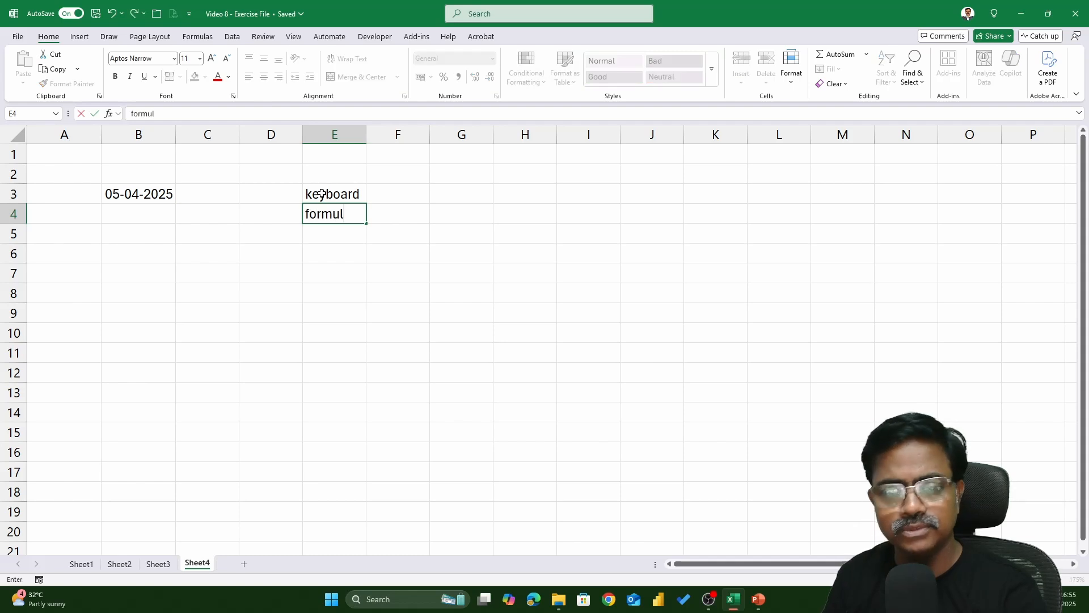
pyautogui.press('Return')
# Enter the label CTRL+; in cell F3
pyautogui.press('Up')
pyautogui.press('Right')
pyautogui.press('Up')
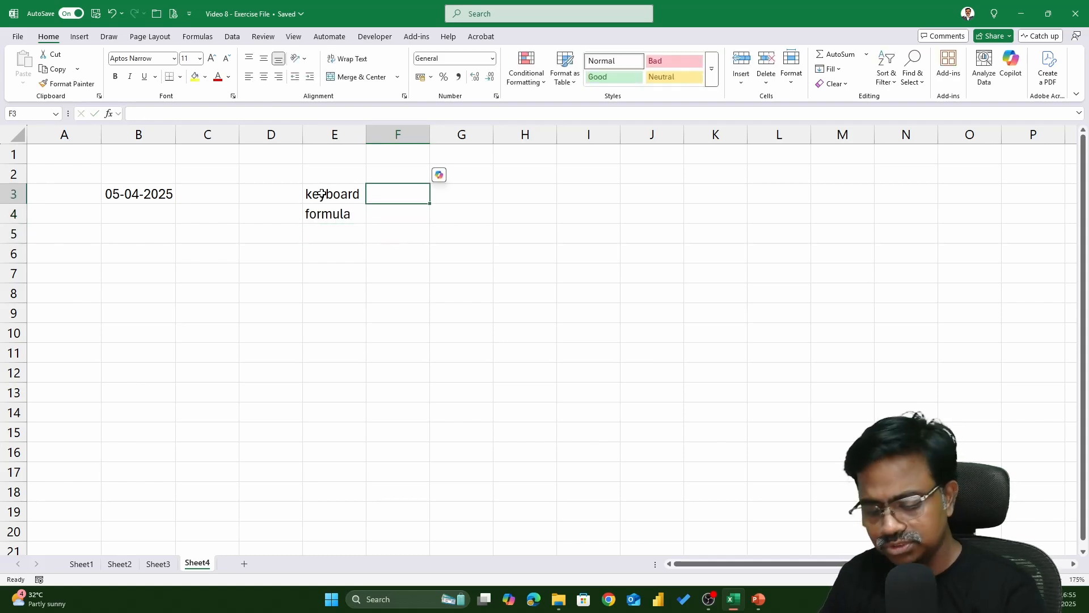
pyautogui.write('CTRL')
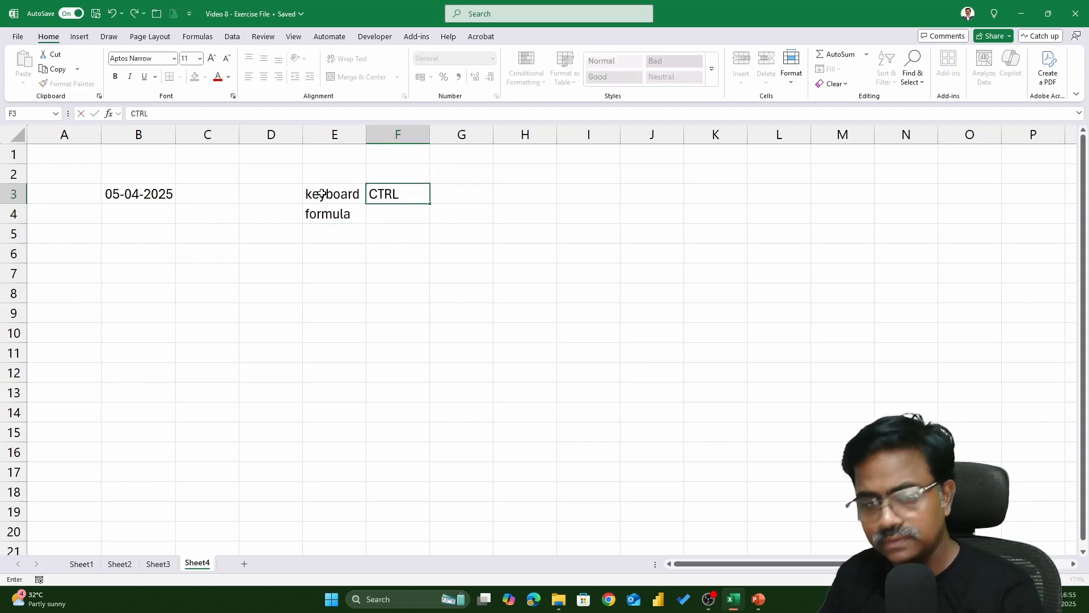
pyautogui.write('+;')
pyautogui.press('Return')
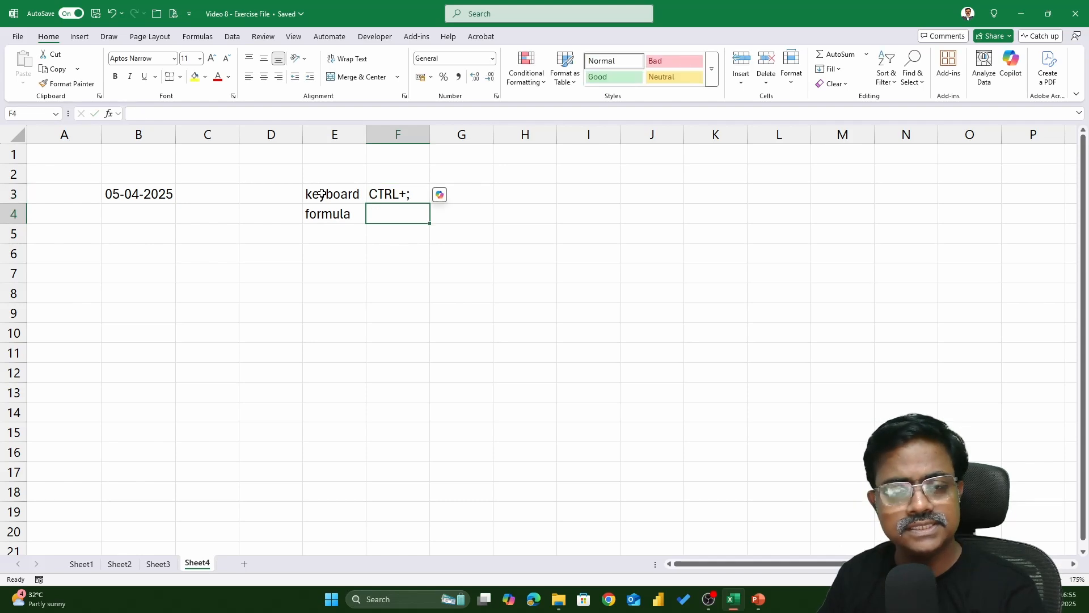
# Insert the current date as a static value in cell G3
pyautogui.press('Up')
pyautogui.press('Right')
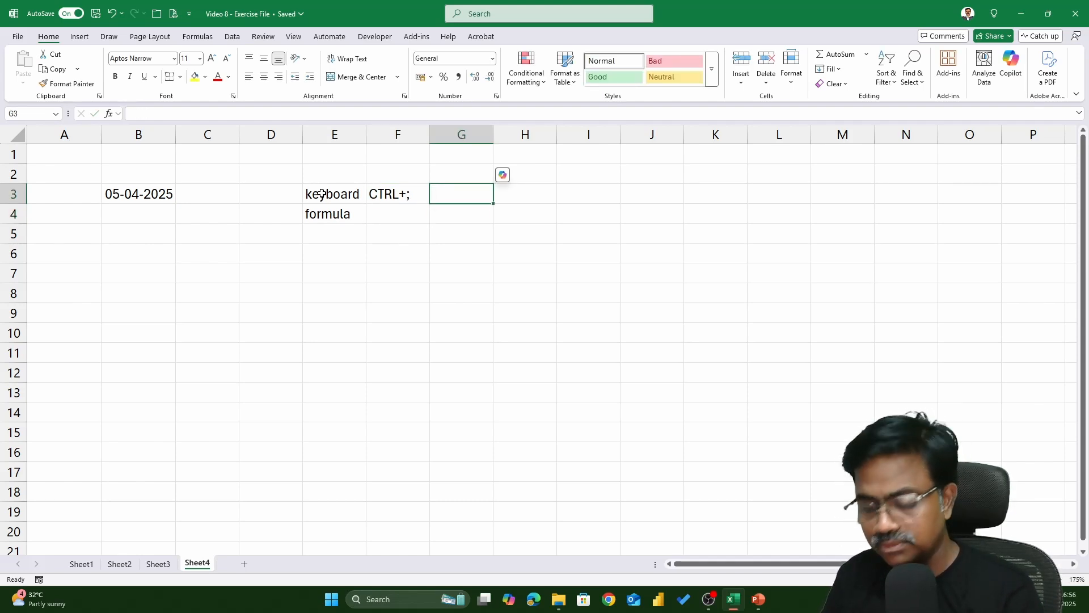
pyautogui.hotkey('ctrl', ';')
pyautogui.press('Return')
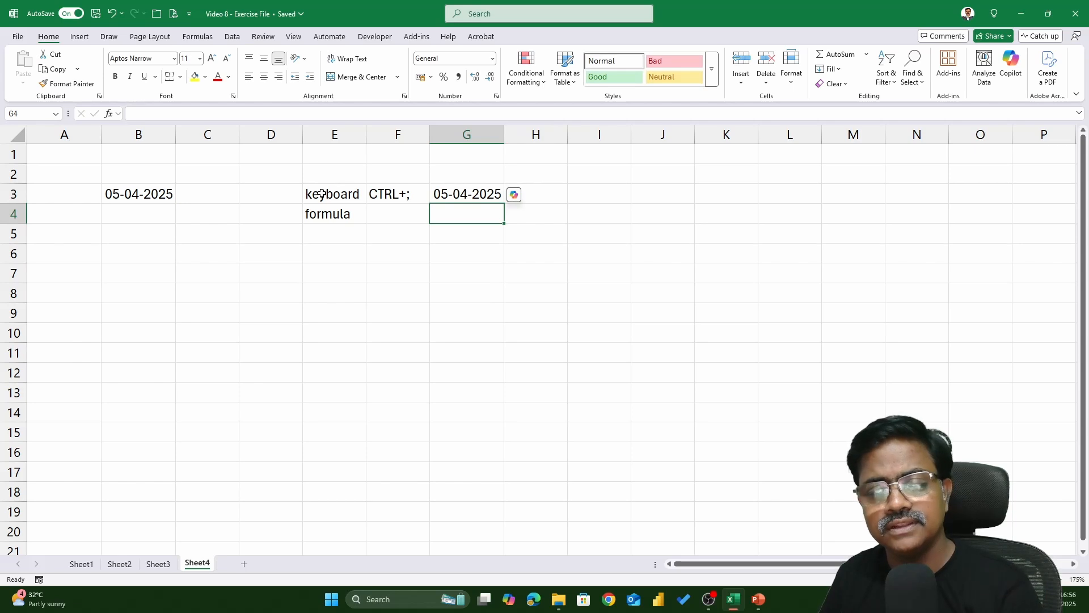
# Enter the text label TODAY() in cell F4
pyautogui.press('Left')
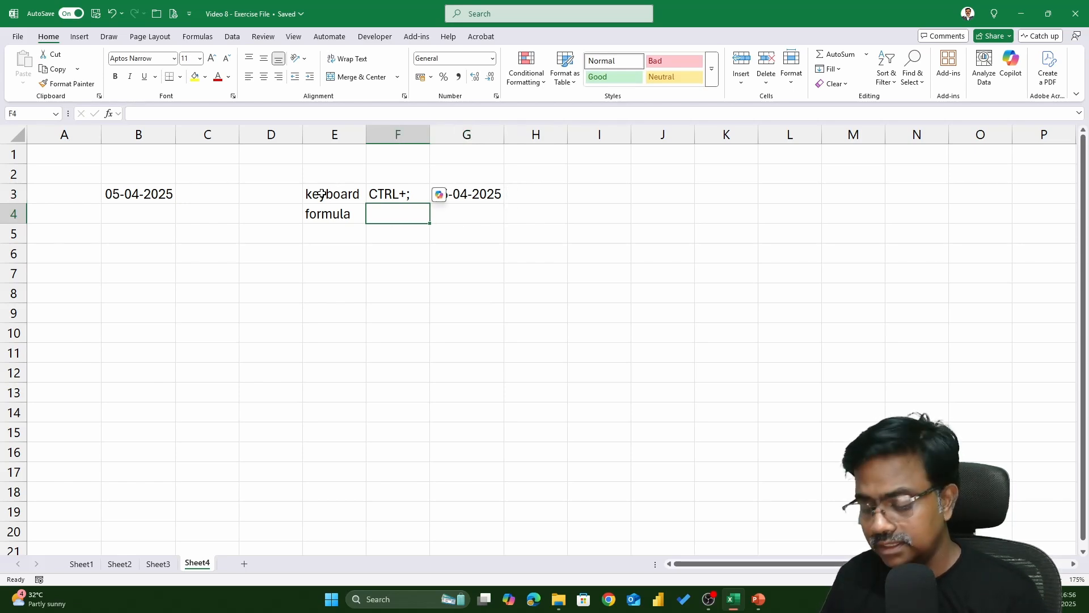
pyautogui.write('=today')
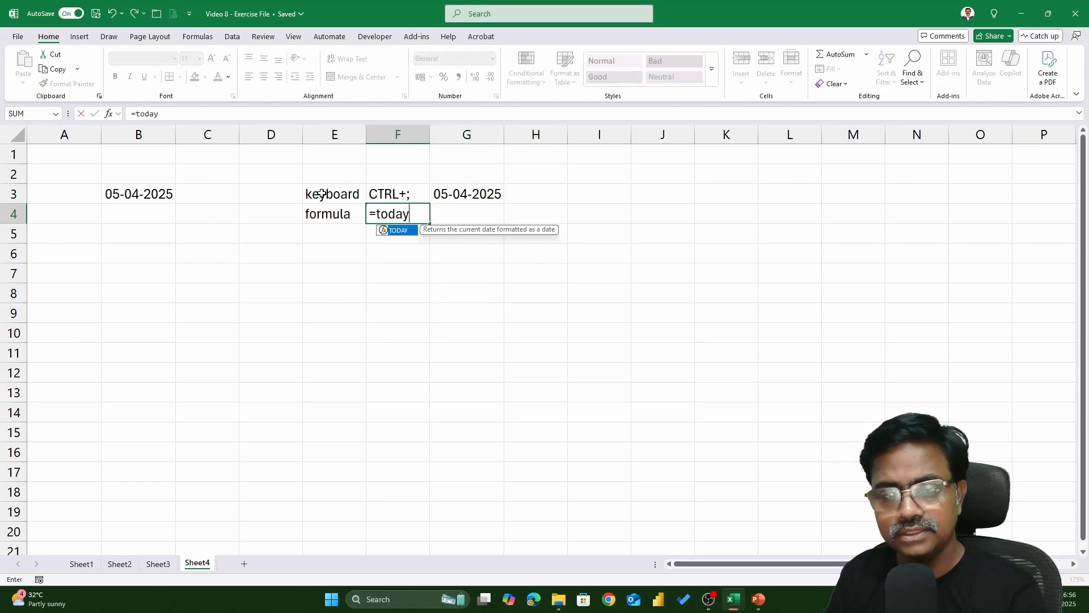
pyautogui.write('()')
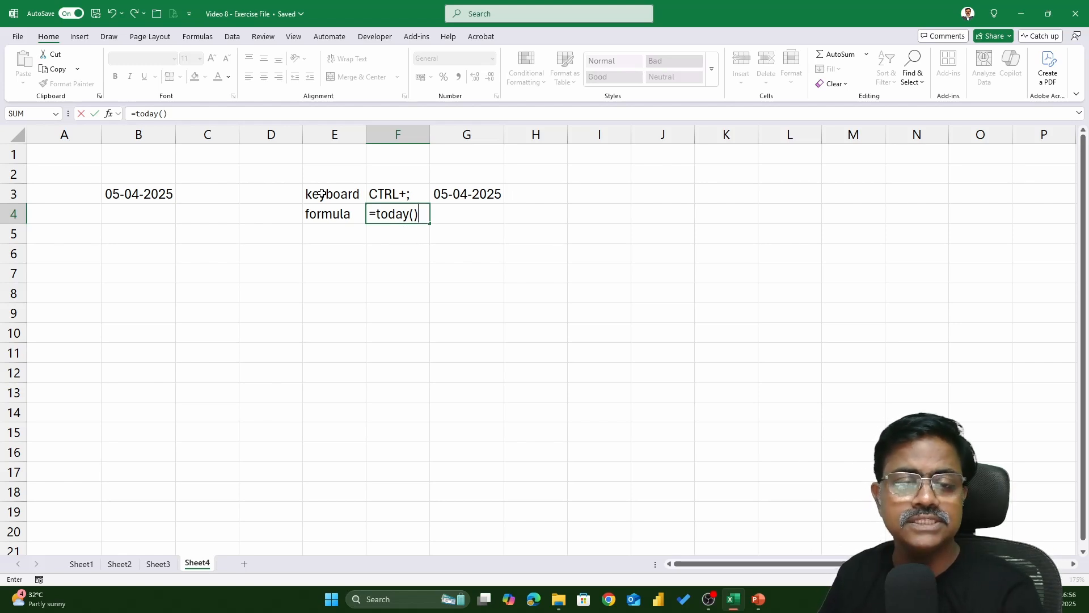
pyautogui.moveTo(422, 215); pyautogui.dragTo(330, 210)
pyautogui.write('=tof')
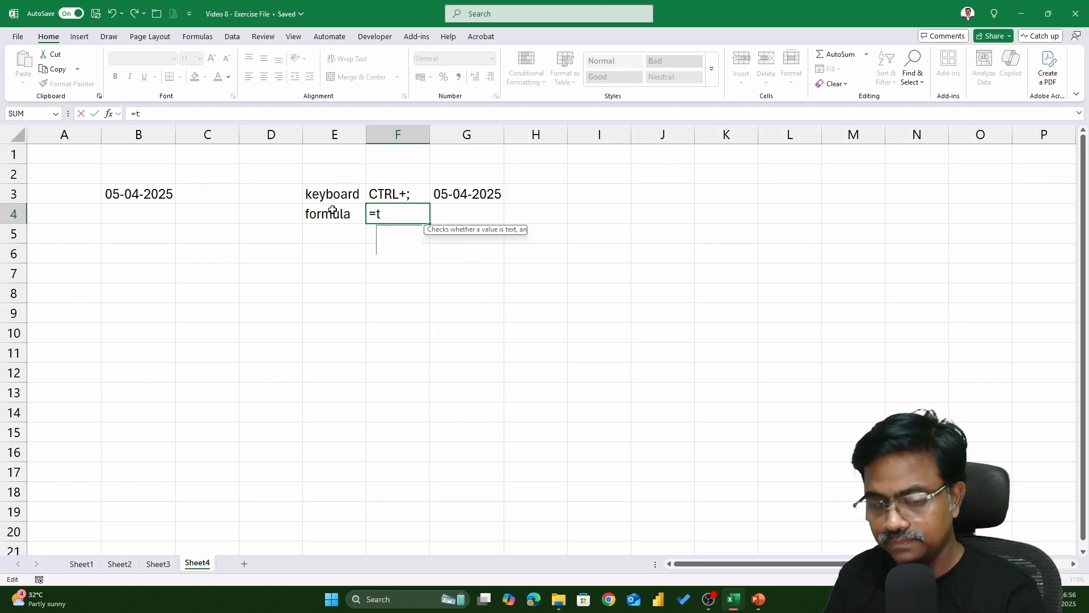
pyautogui.press('BackSpace')
pyautogui.press('BackSpace')
pyautogui.press('BackSpace')
pyautogui.press('BackSpace')
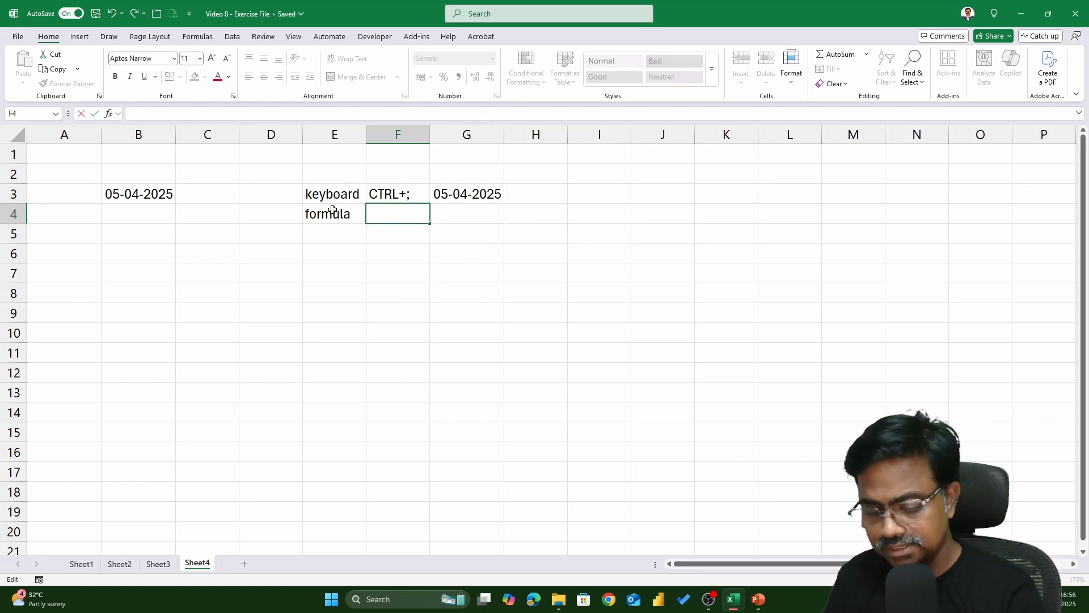
pyautogui.write('TODAY')
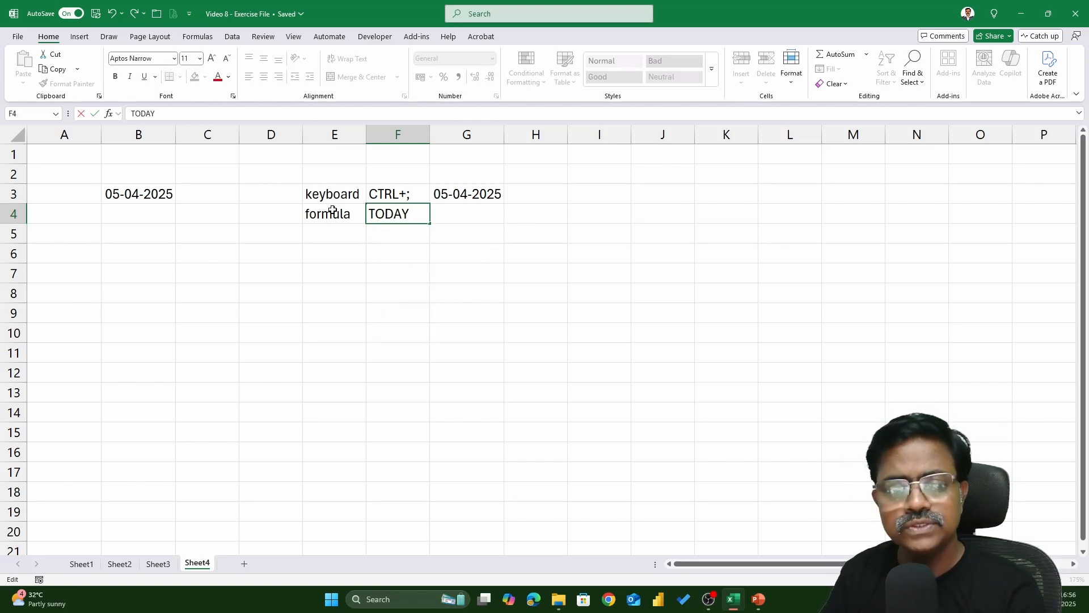
pyautogui.write('()')
pyautogui.press('Tab')
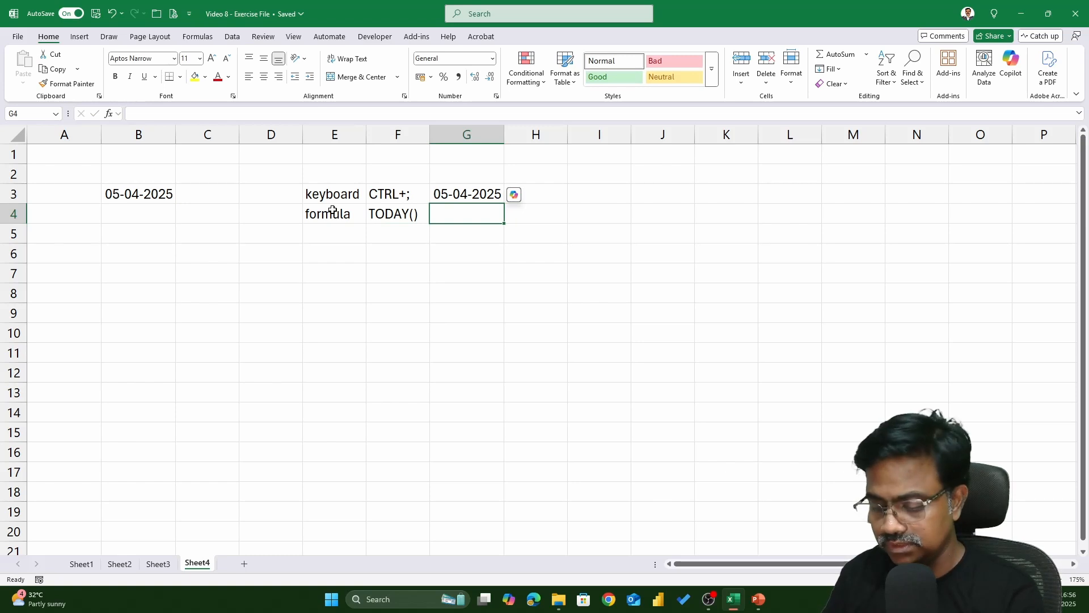
# Enter the formula =TODAY() in cell G4
pyautogui.write('=TODAY(')
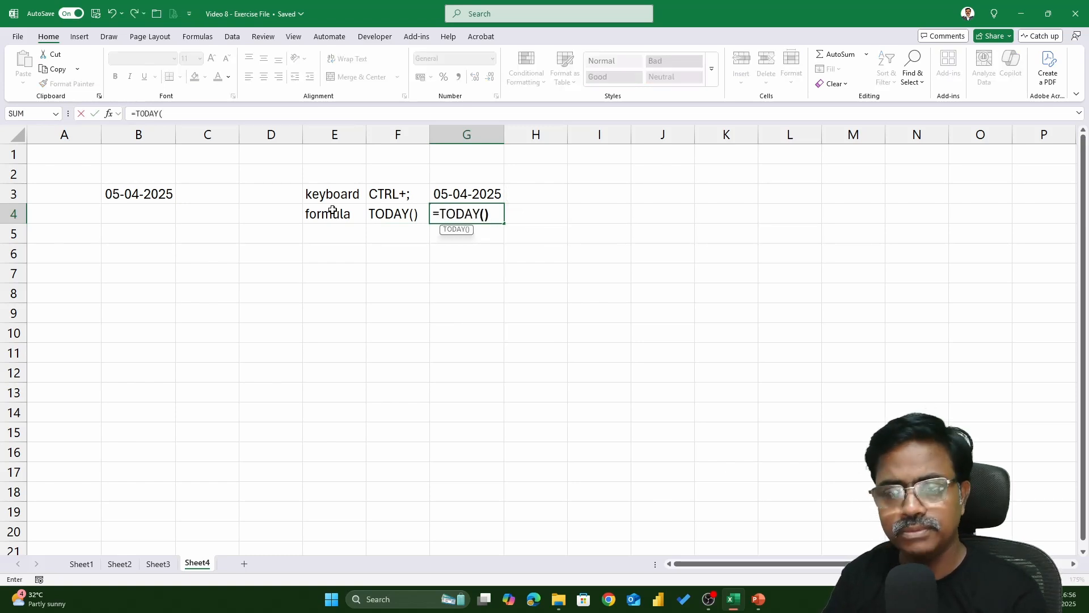
pyautogui.write(')')
pyautogui.press('Return')
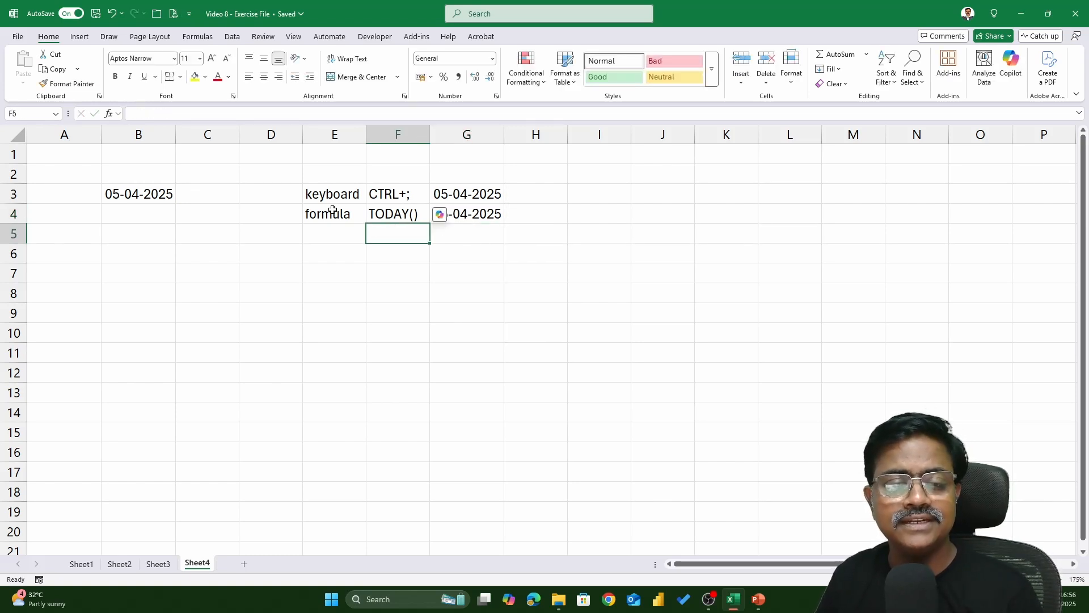
# Inspect the contents of cells F4 and G3
pyautogui.click(559, 241)
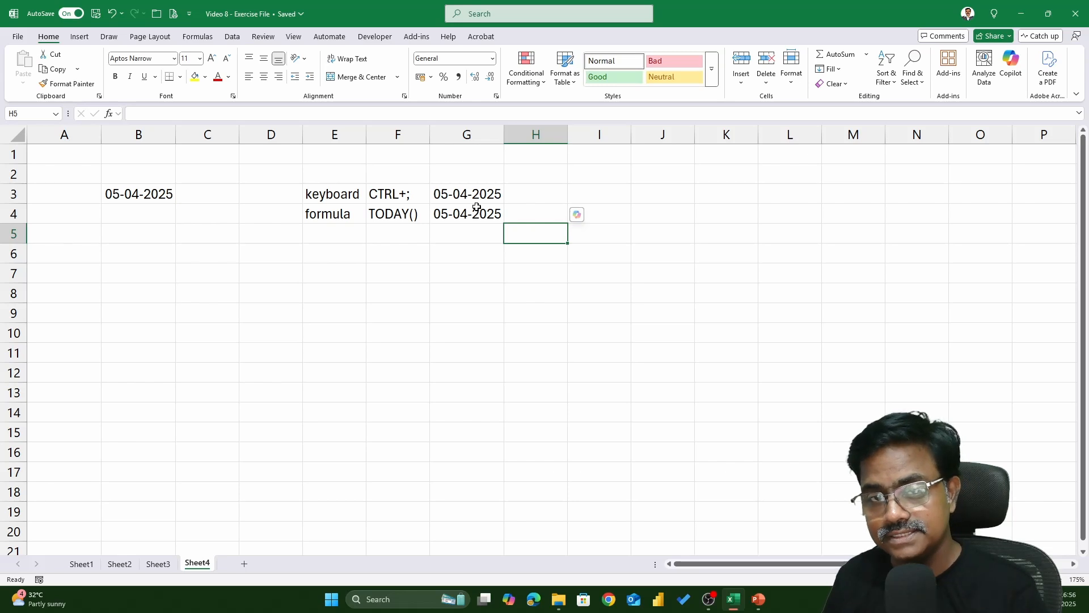
pyautogui.click(388, 214)
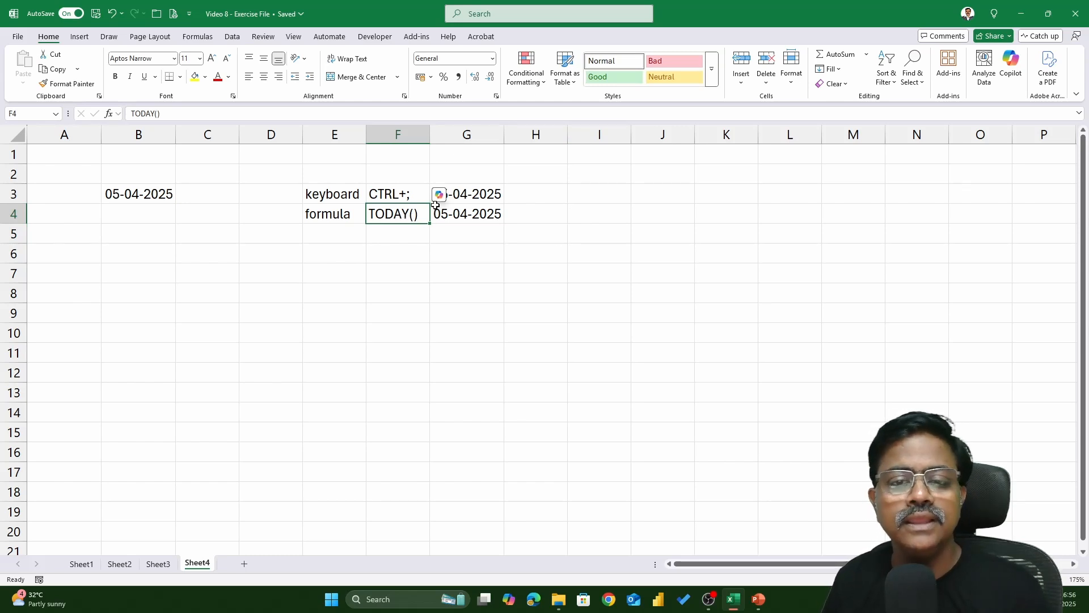
pyautogui.click(466, 195)
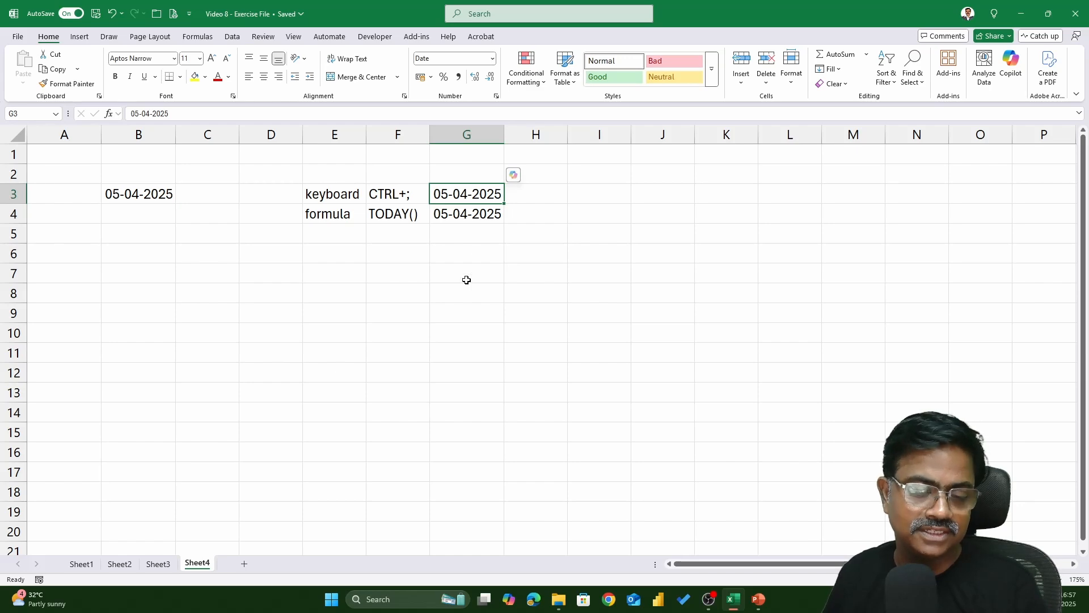
# On Sheet1, turn on header filters and examine the Order Date filter's year, month and day groups
pyautogui.click(82, 564)
pyautogui.click(721, 188)
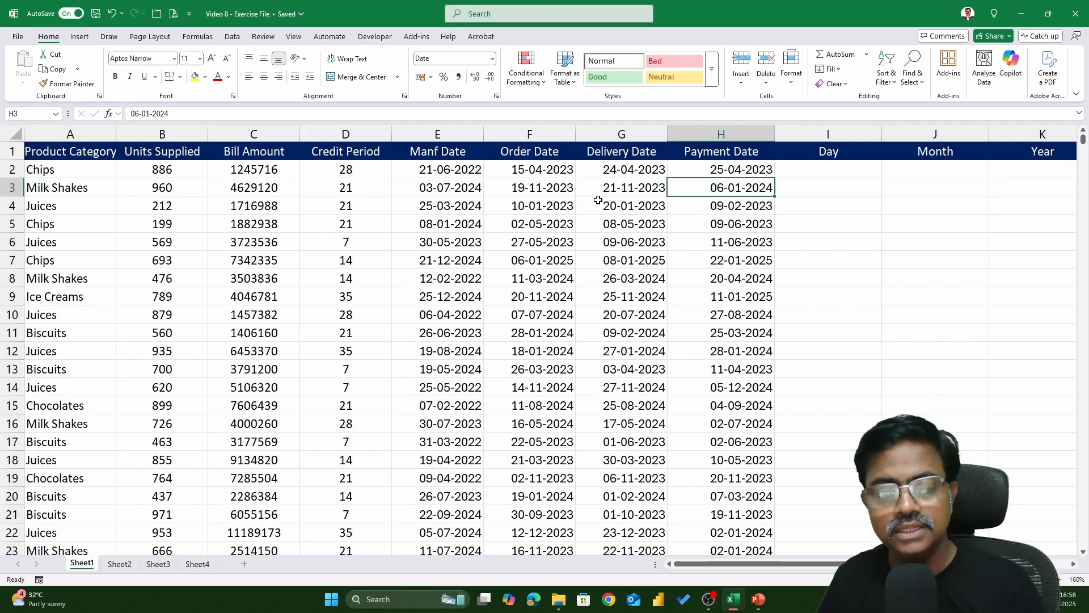
pyautogui.click(551, 149)
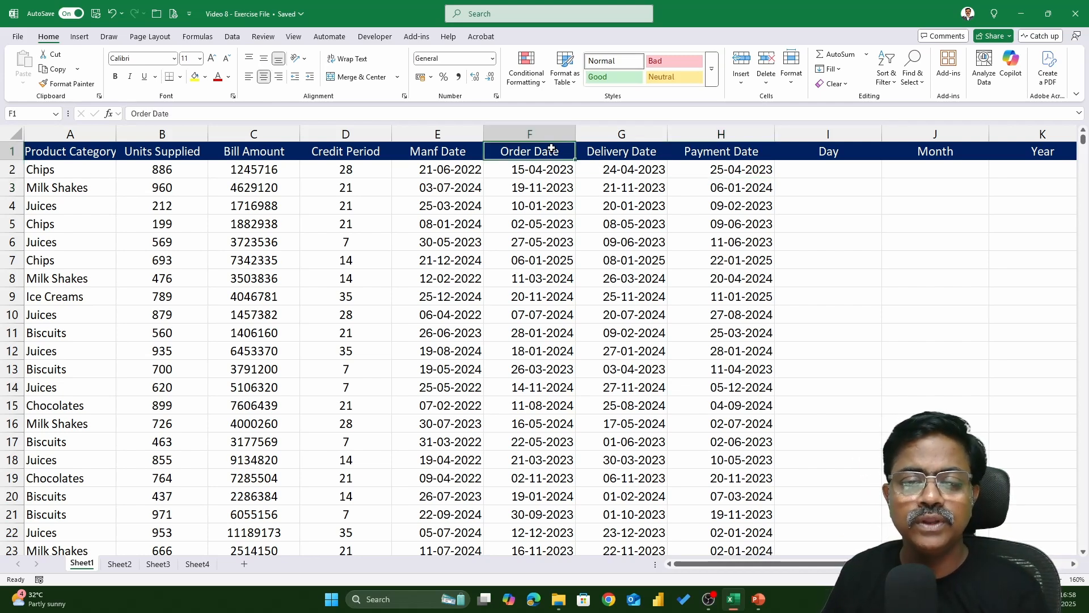
pyautogui.hotkey('ctrl', 'shift', 'l')
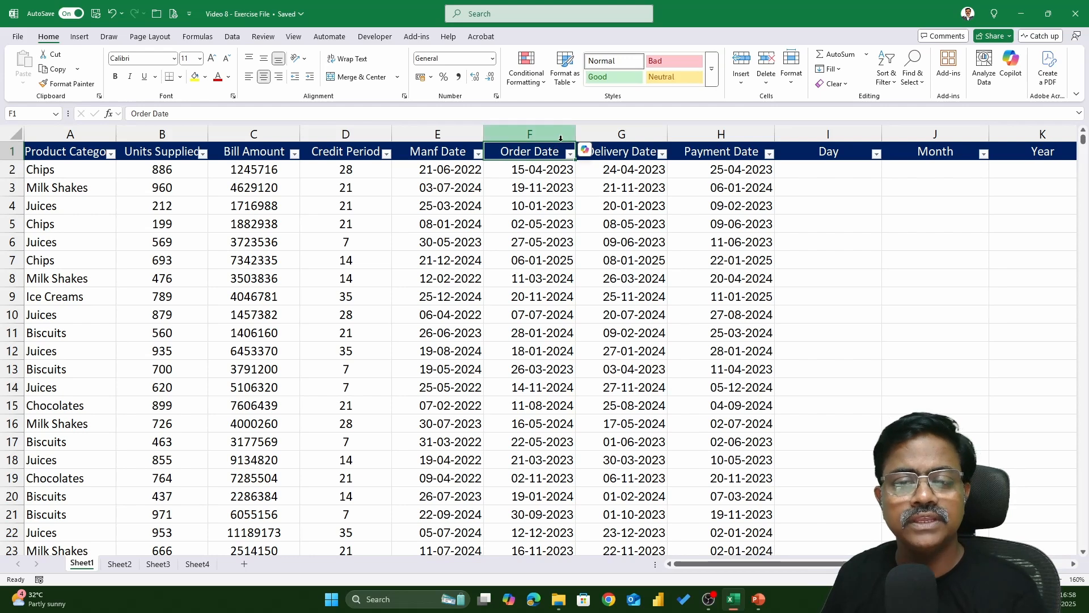
pyautogui.click(570, 153)
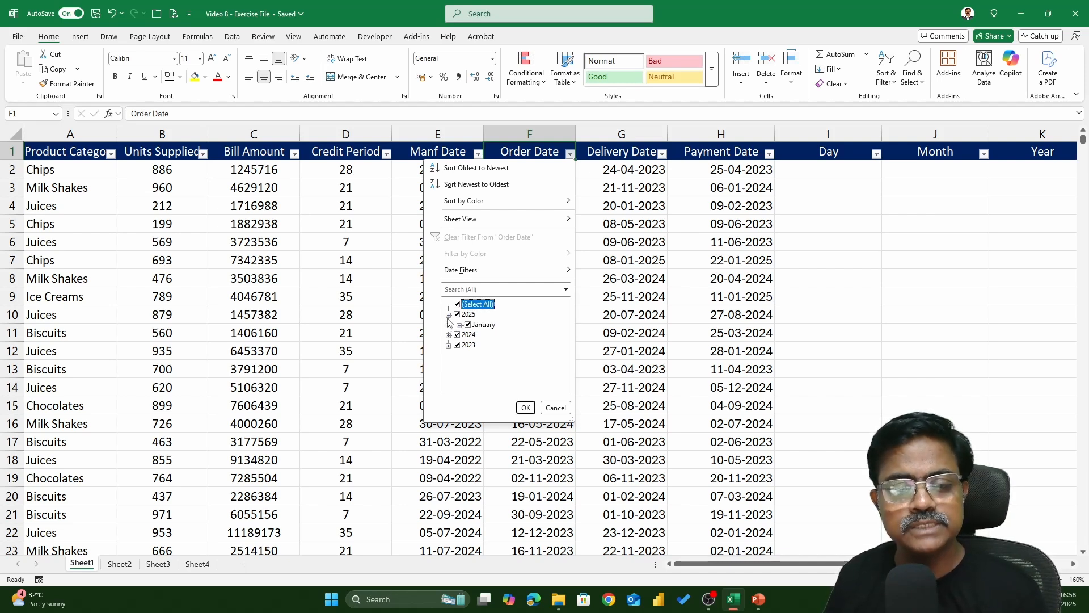
pyautogui.click(448, 324)
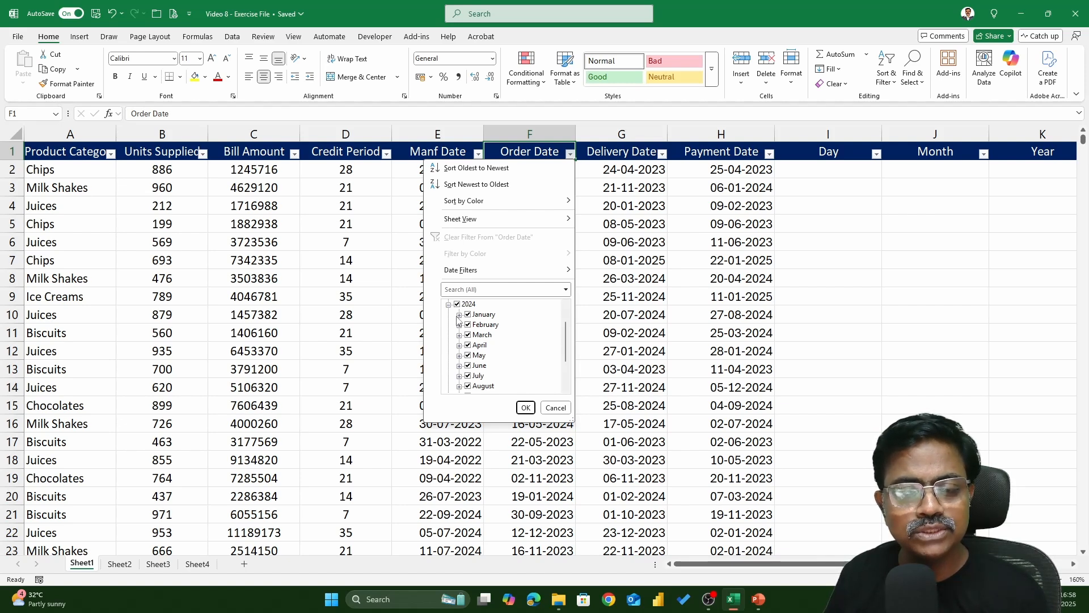
pyautogui.click(460, 315)
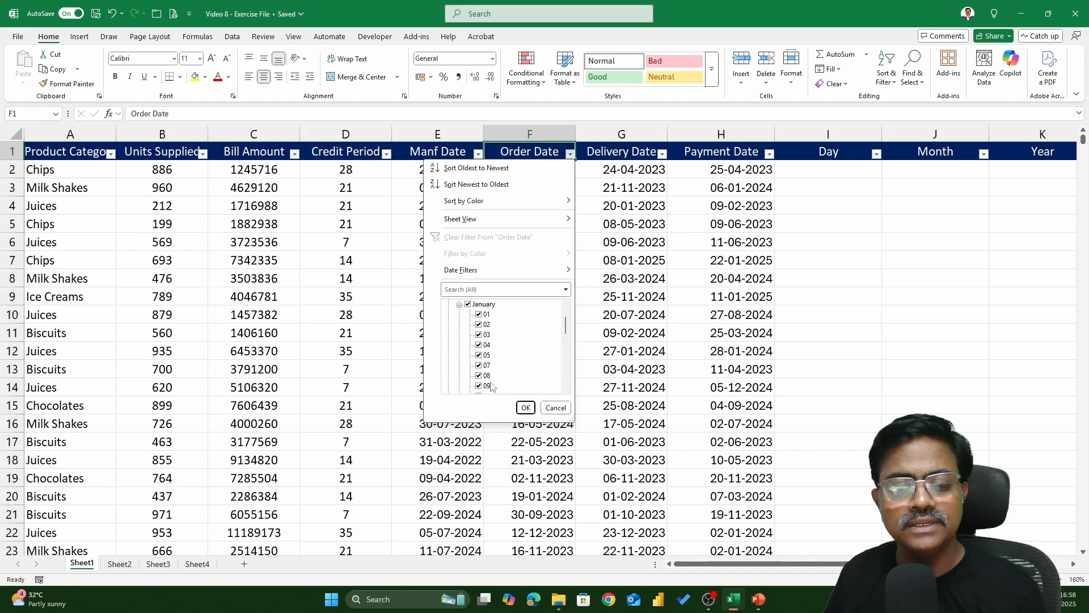
pyautogui.scroll(-5, 488, 380)
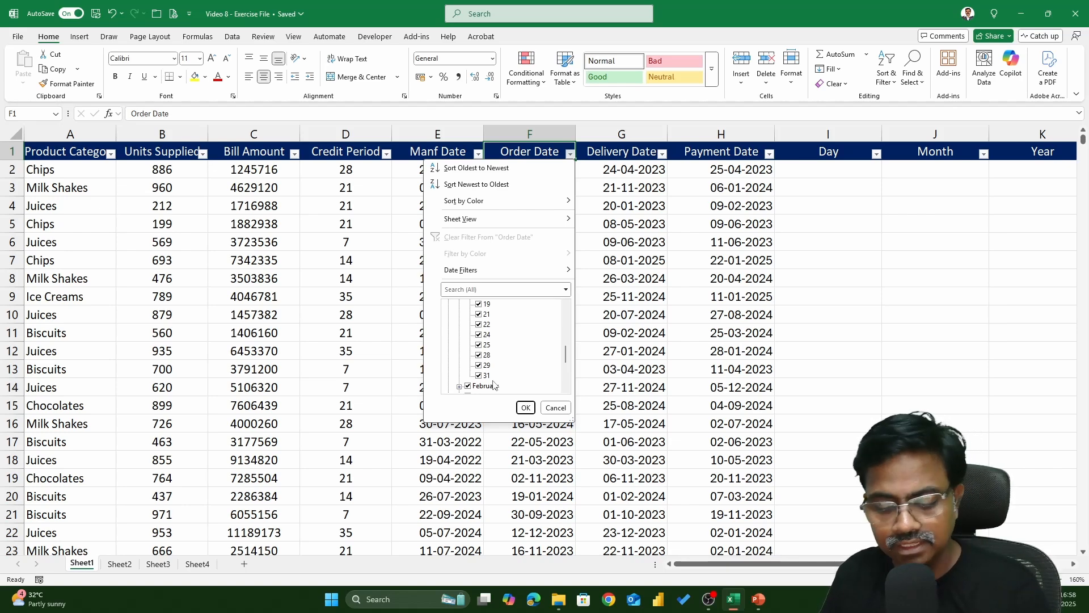
# Close the filter list and turn the header filters off
pyautogui.press('Escape')
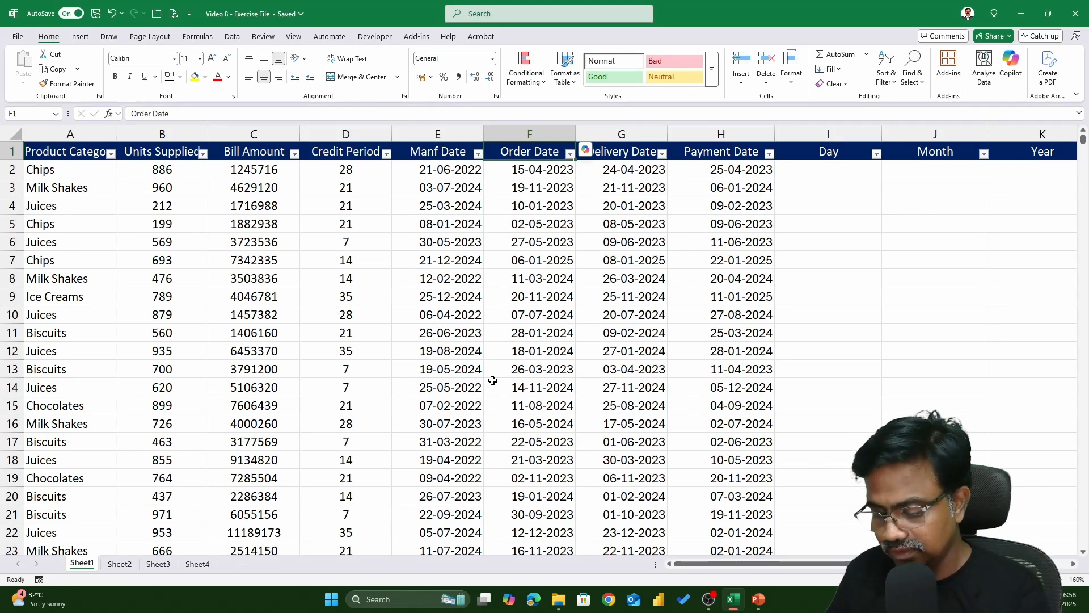
pyautogui.hotkey('ctrl', 'shift', 'l')
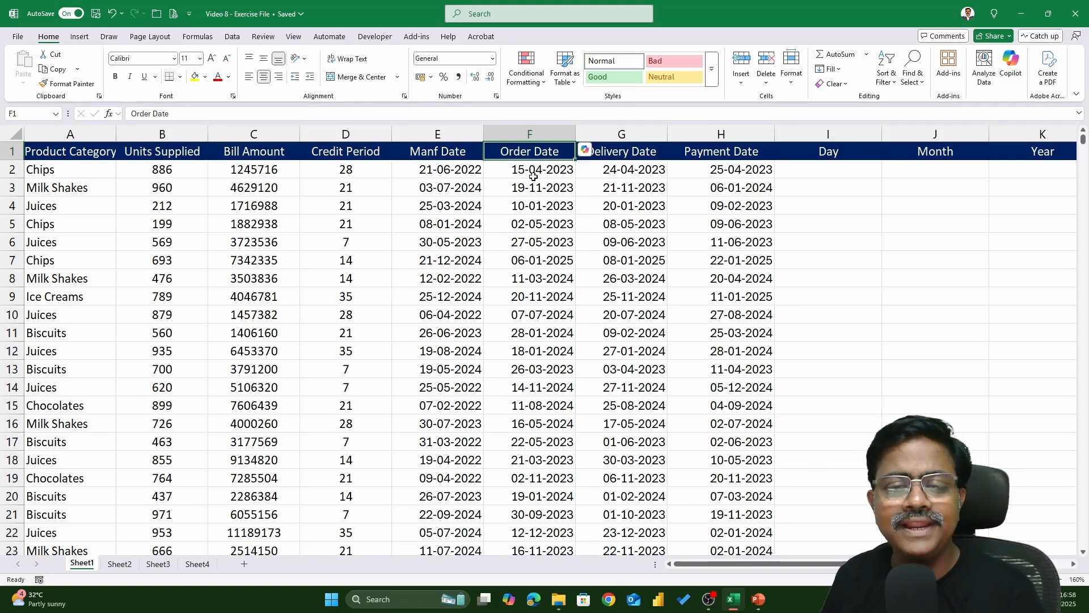
# Enter the formula =DAY(F2) in cell I2 and fill it down the Day column
pyautogui.scroll(2, 573, 253)
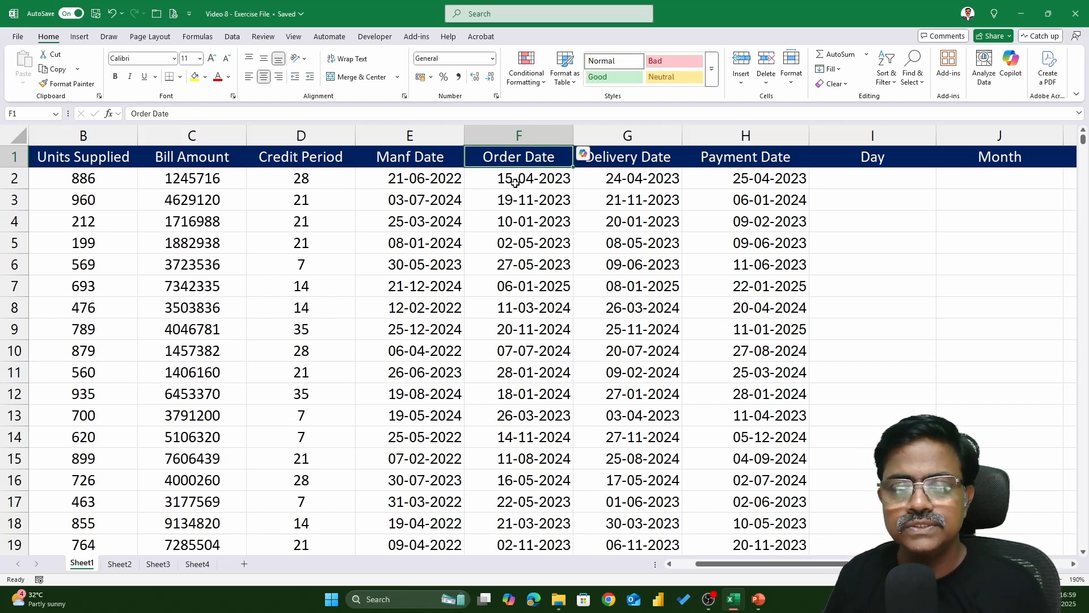
pyautogui.click(886, 183)
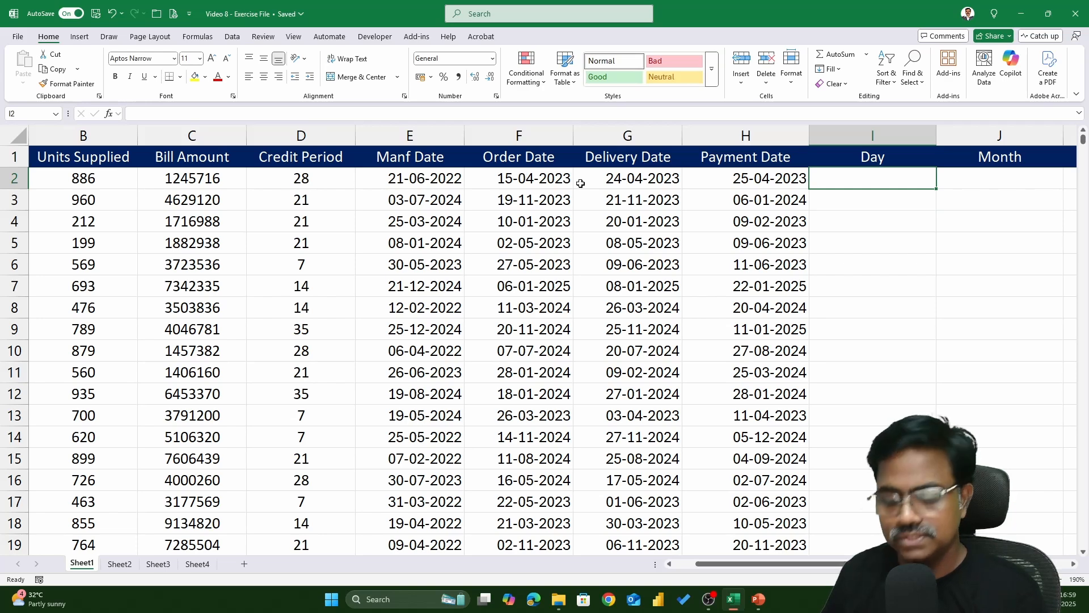
pyautogui.write('=DAY')
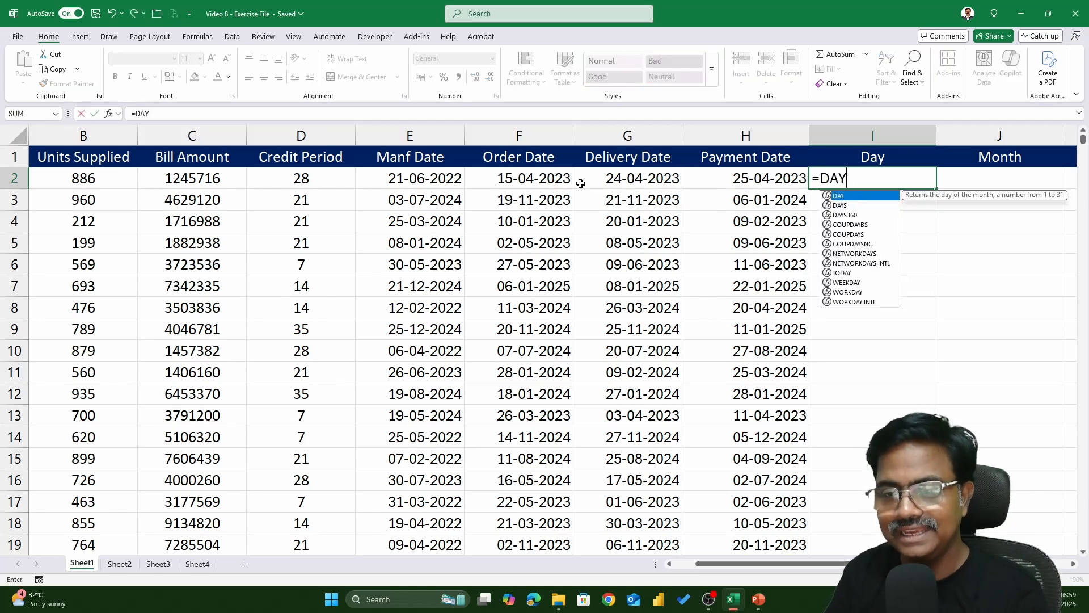
pyautogui.write('(')
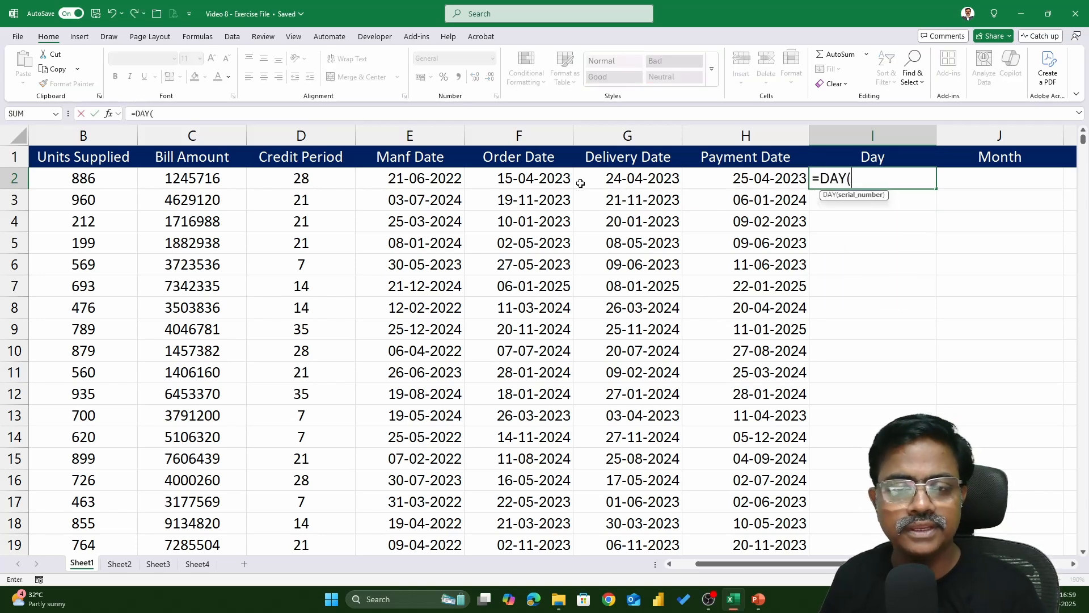
pyautogui.click(542, 181)
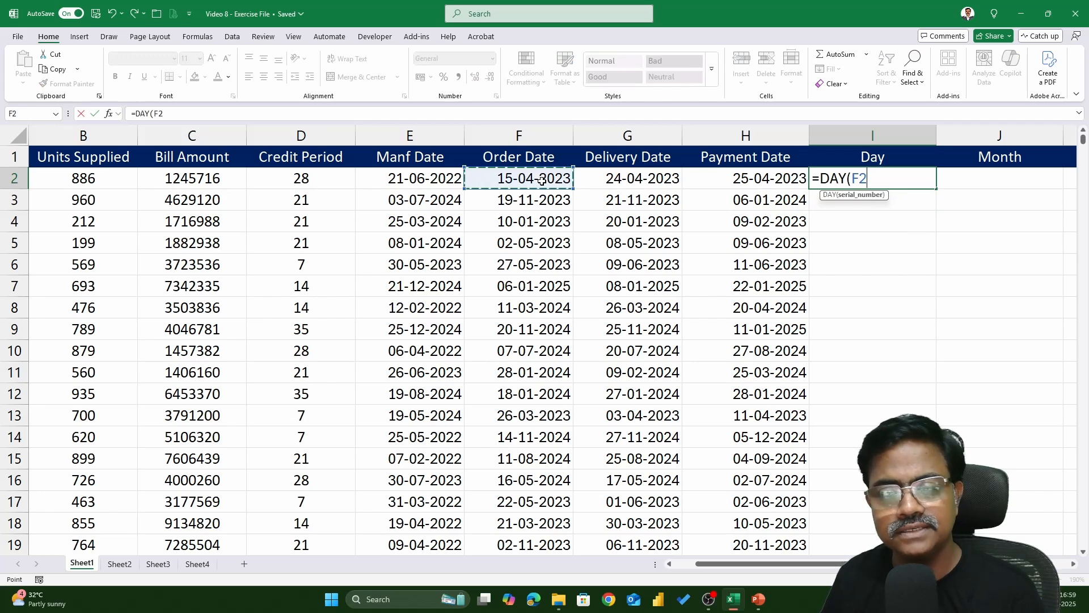
pyautogui.write(')')
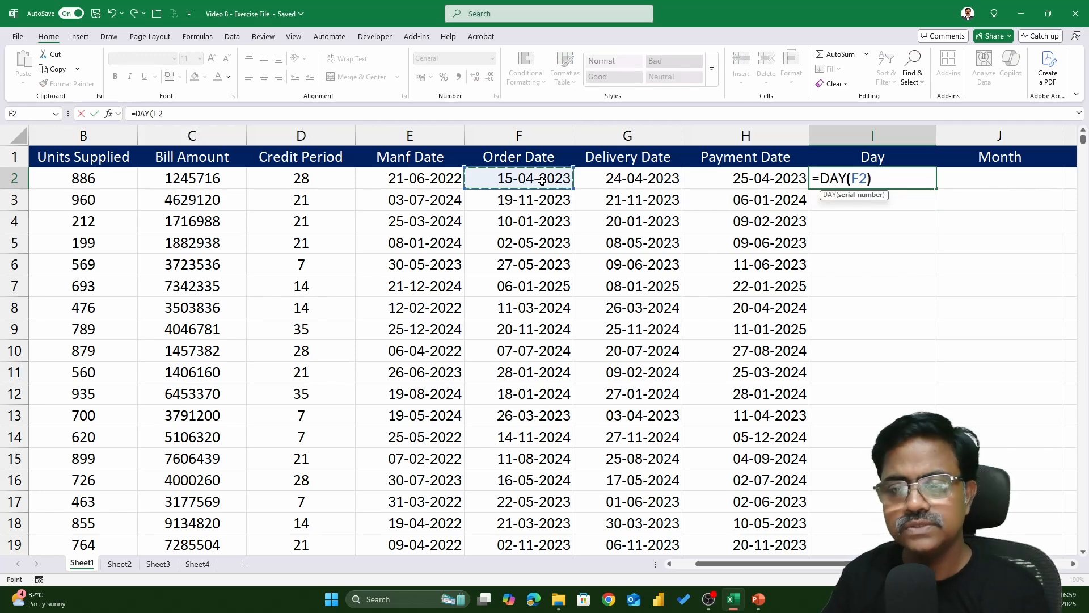
pyautogui.press('Return')
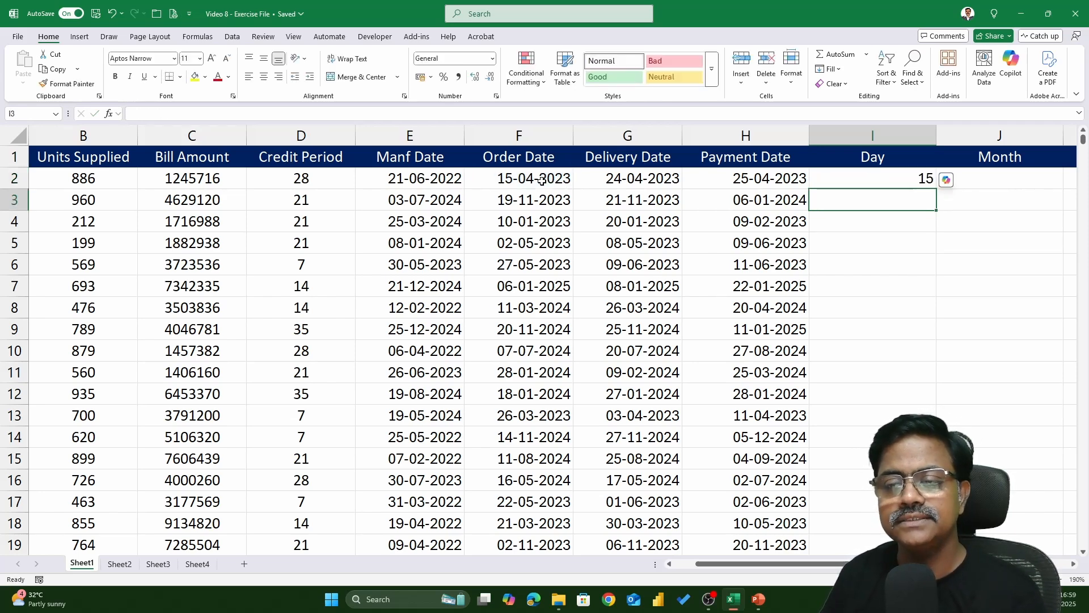
pyautogui.press('Up')
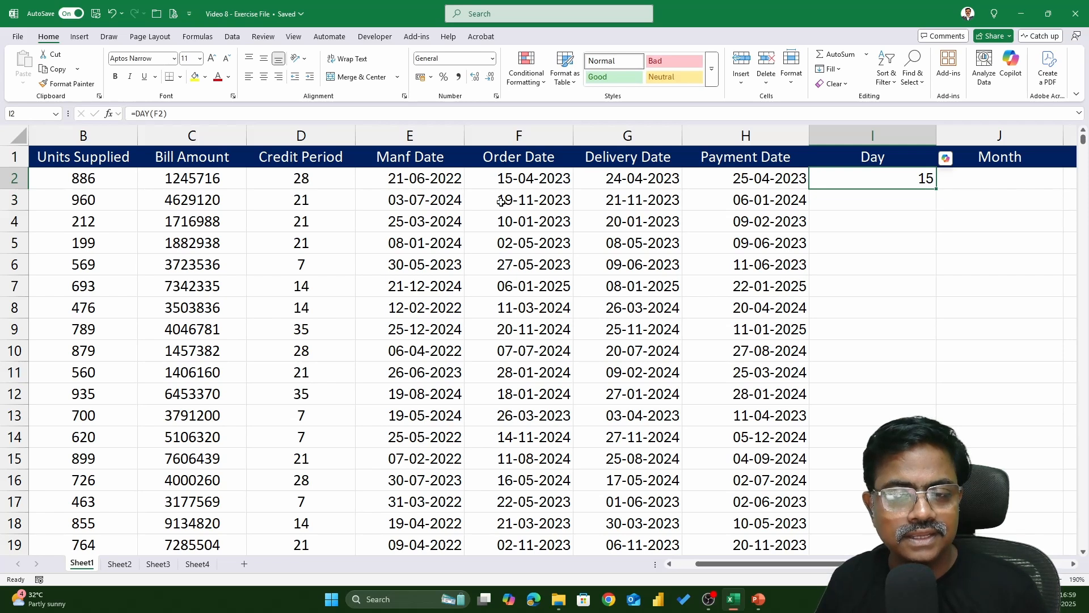
pyautogui.doubleClick(938, 189)
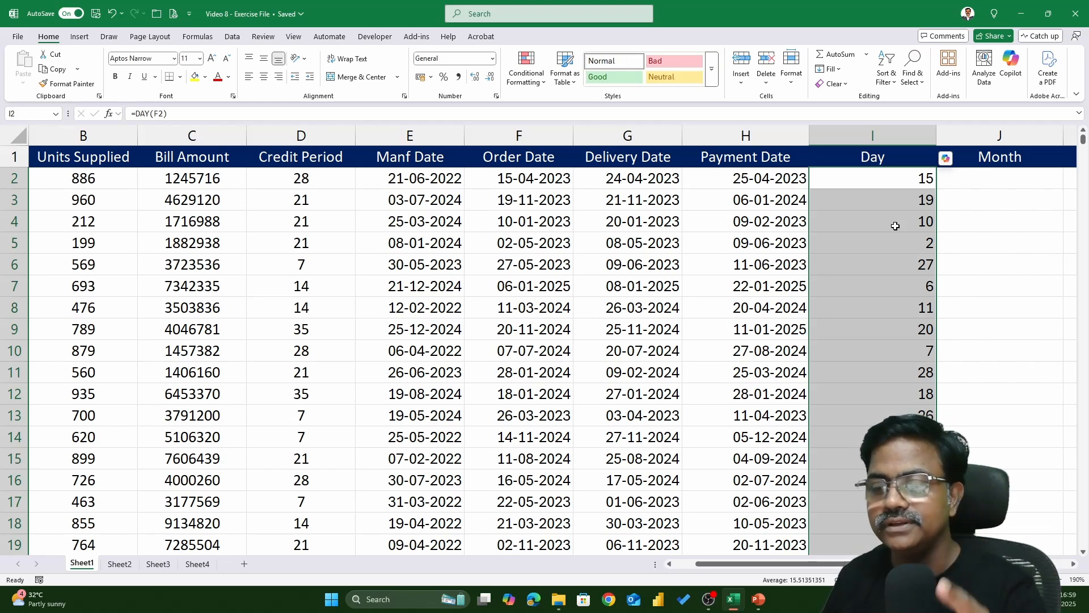
# Filter the Day column to show values less than 8, then turn the header filters off
pyautogui.click(692, 156)
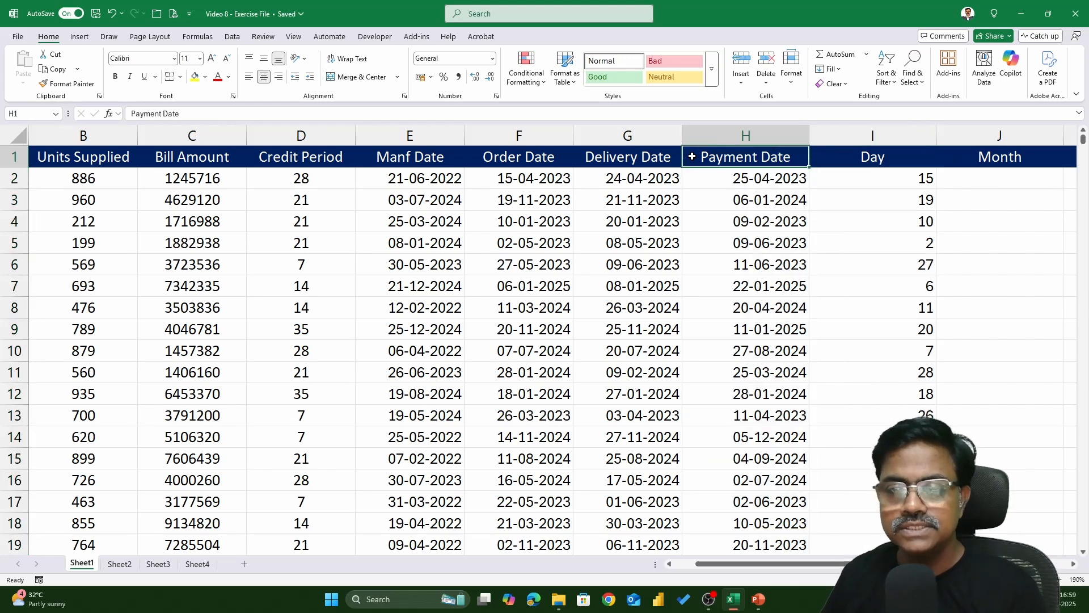
pyautogui.hotkey('ctrl', 'shift', 'l')
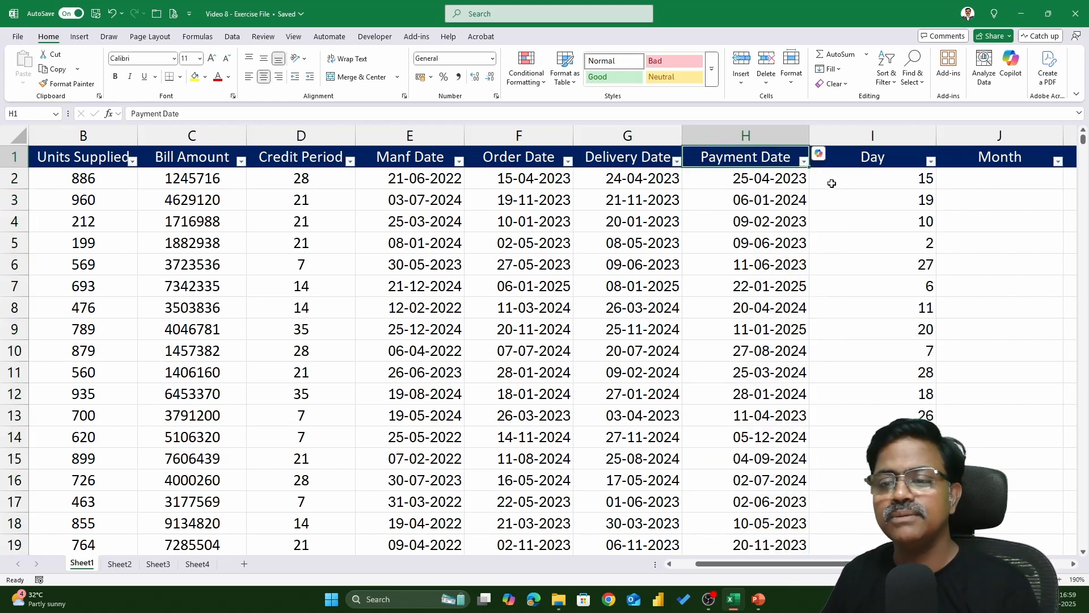
pyautogui.click(876, 160)
pyautogui.click(931, 161)
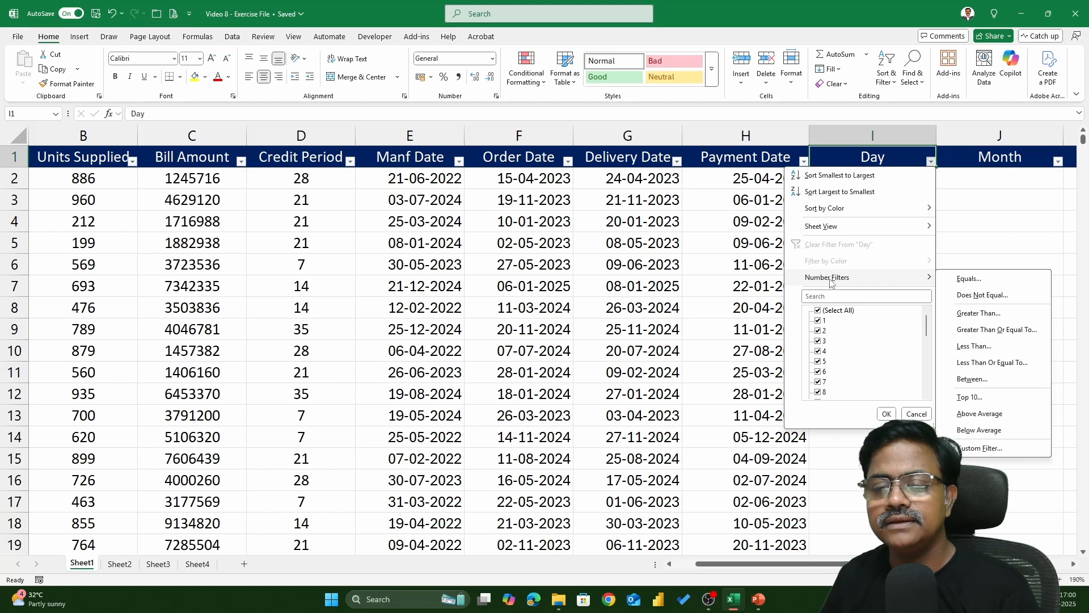
pyautogui.moveTo(927, 327)
pyautogui.mouseDown()
pyautogui.moveTo(935, 387)
pyautogui.moveTo(945, 321)
pyautogui.mouseUp()
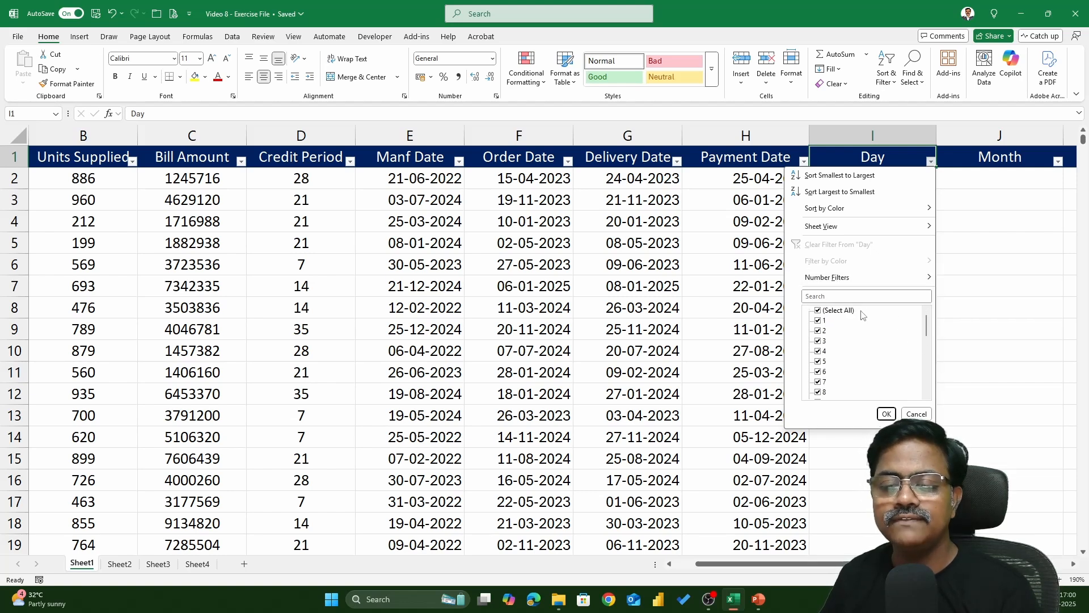
pyautogui.moveTo(832, 280)
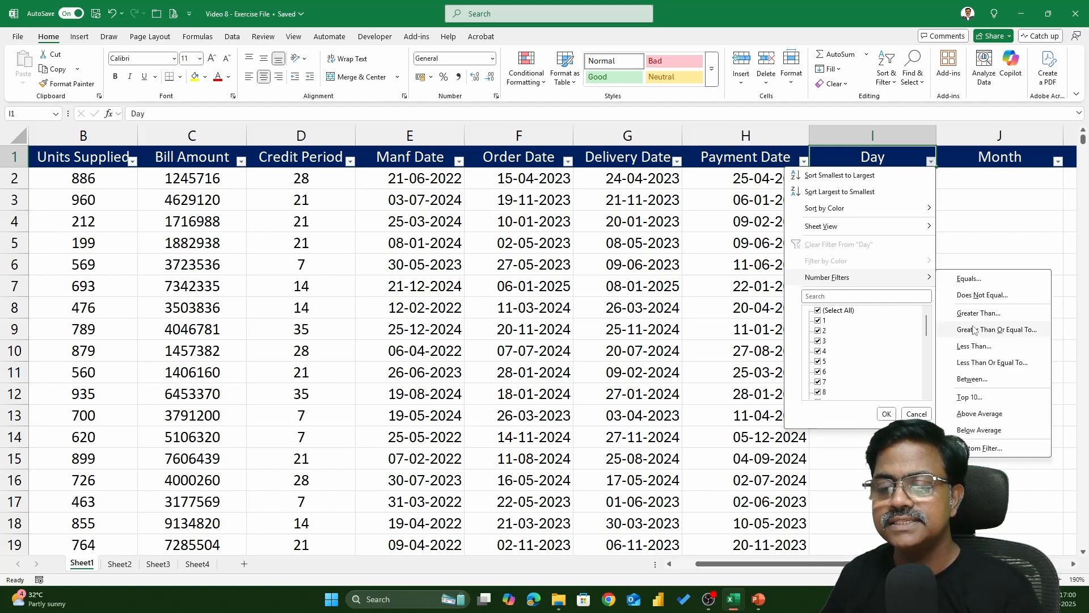
pyautogui.click(974, 346)
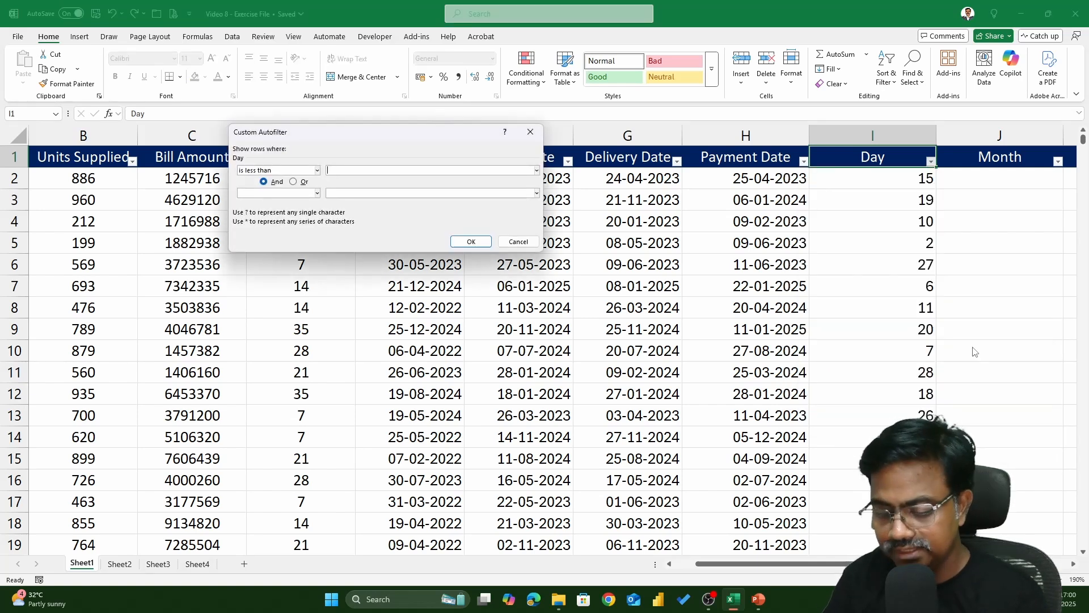
pyautogui.write('8')
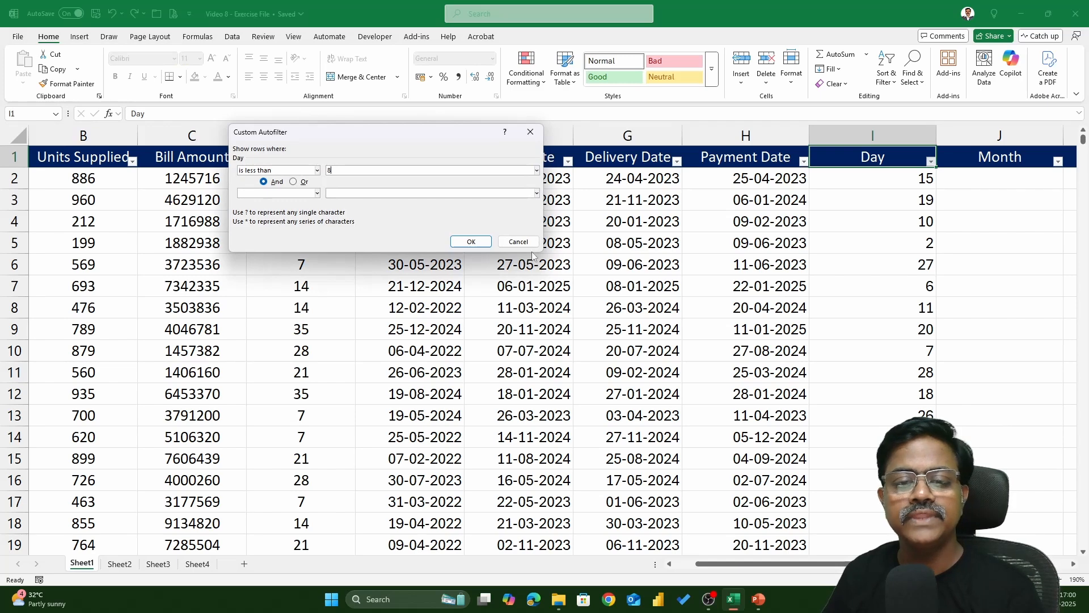
pyautogui.click(471, 241)
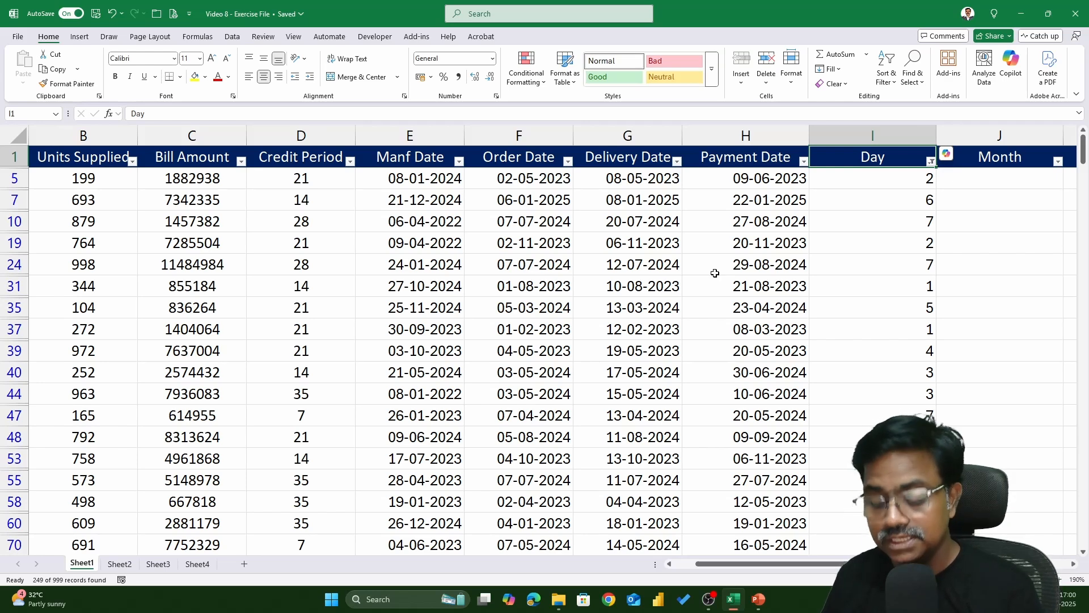
pyautogui.hotkey('ctrl', 'shift', 'l')
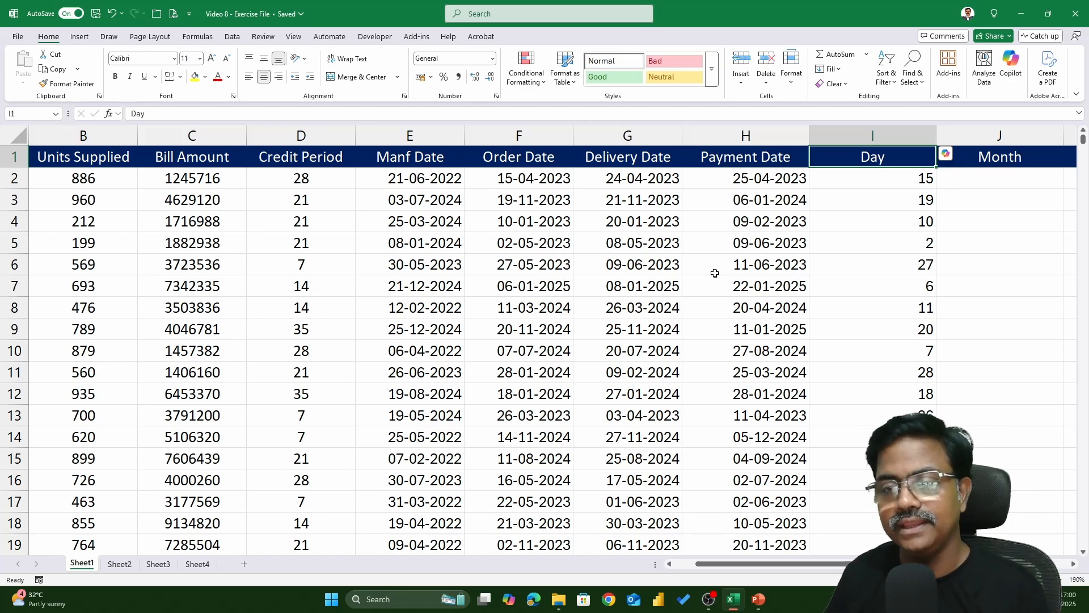
# Enter the formula =MONTH(F2) in cell J2 and fill it down the Month column
pyautogui.press('Right')
pyautogui.press('Right')
pyautogui.press('Down')
pyautogui.press('Left')
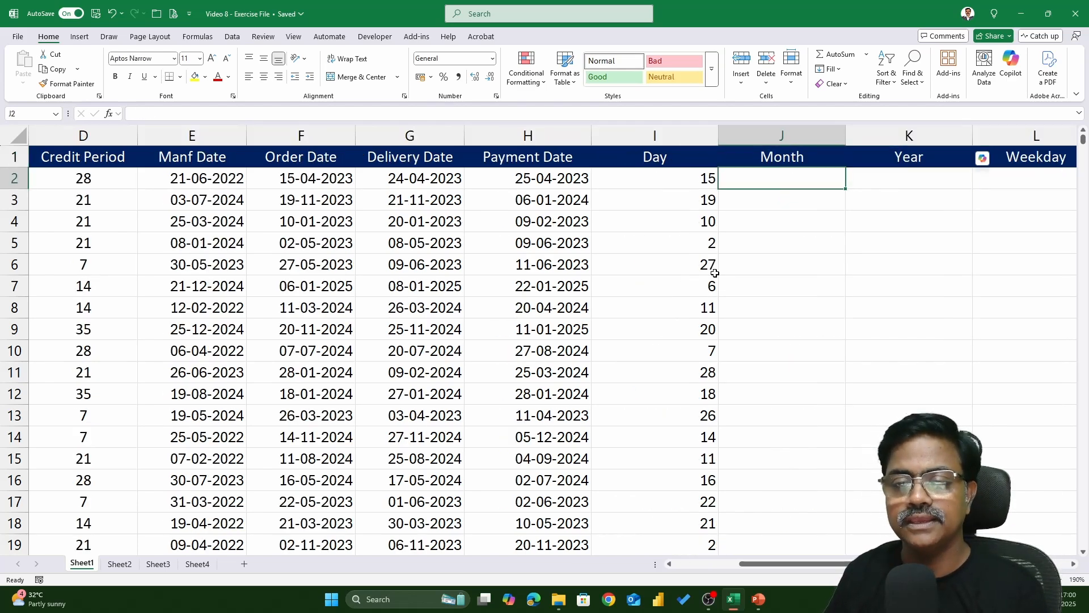
pyautogui.write('=MONTH(')
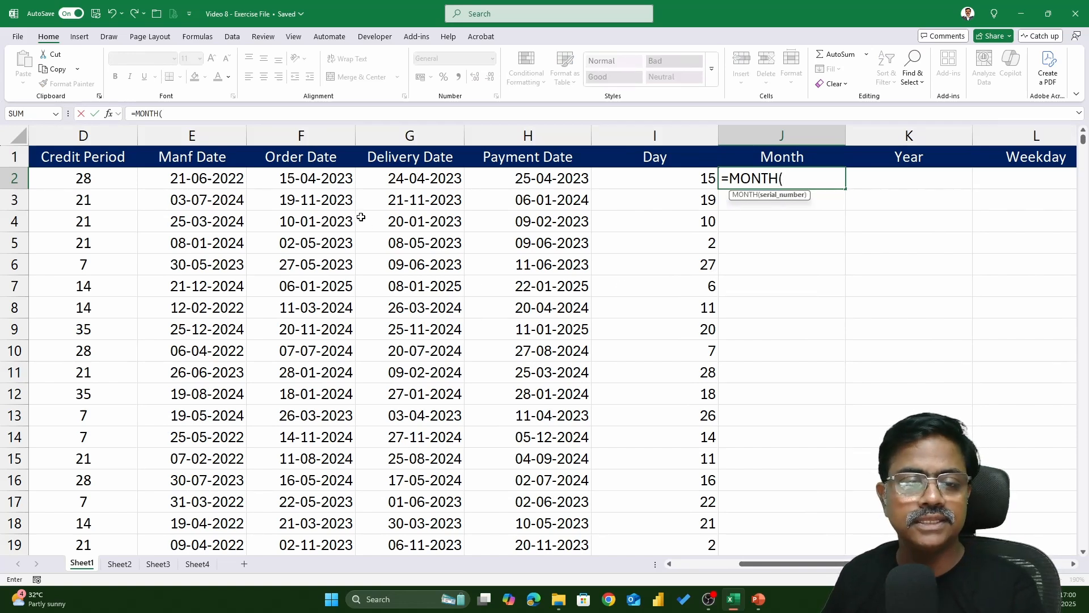
pyautogui.click(338, 186)
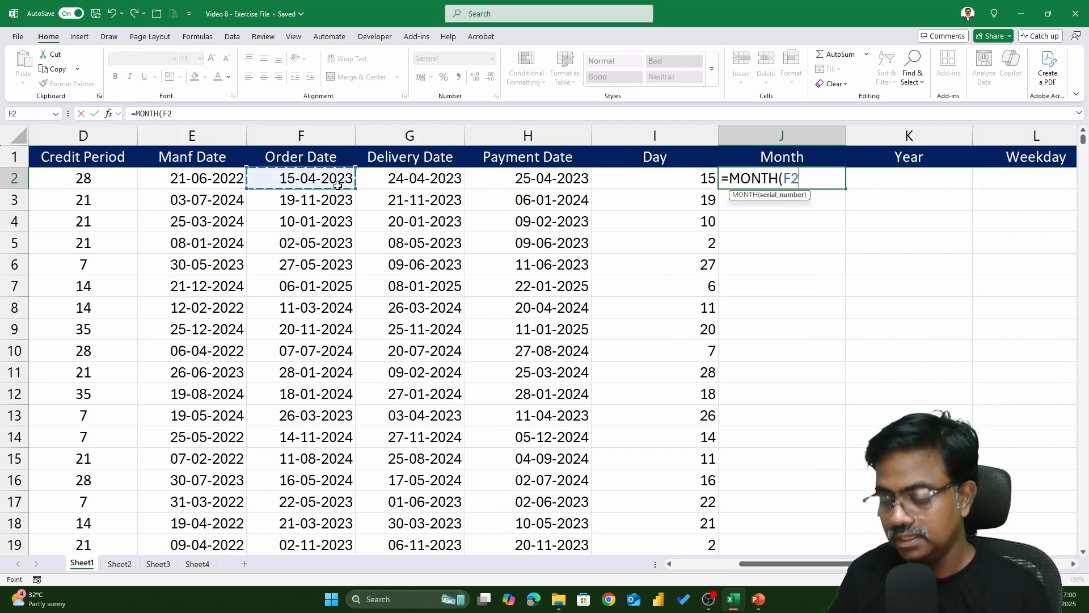
pyautogui.write(')')
pyautogui.press('Return')
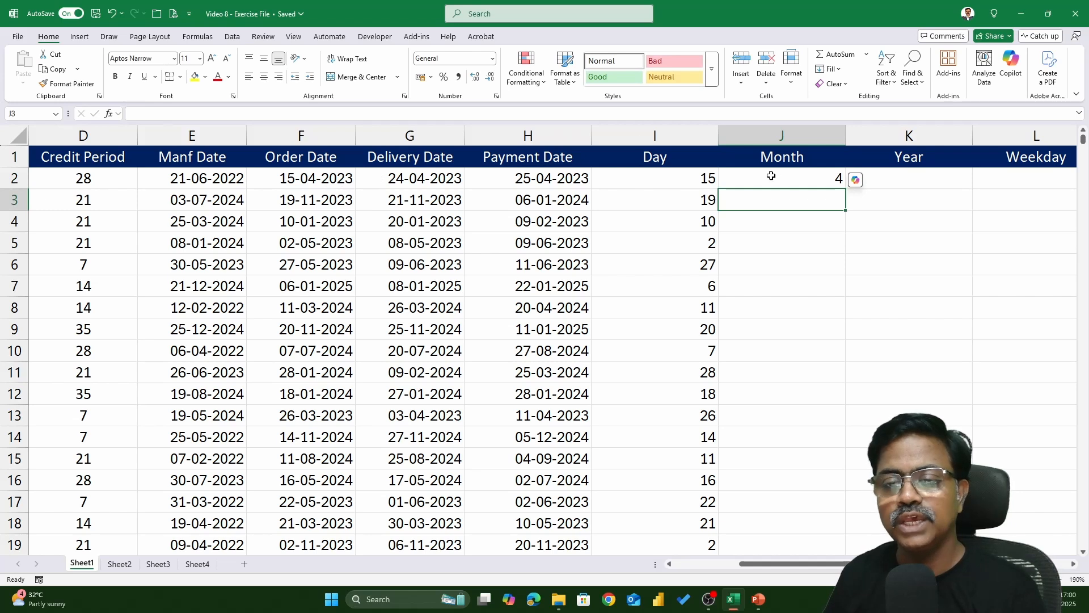
pyautogui.click(837, 183)
pyautogui.doubleClick(837, 183)
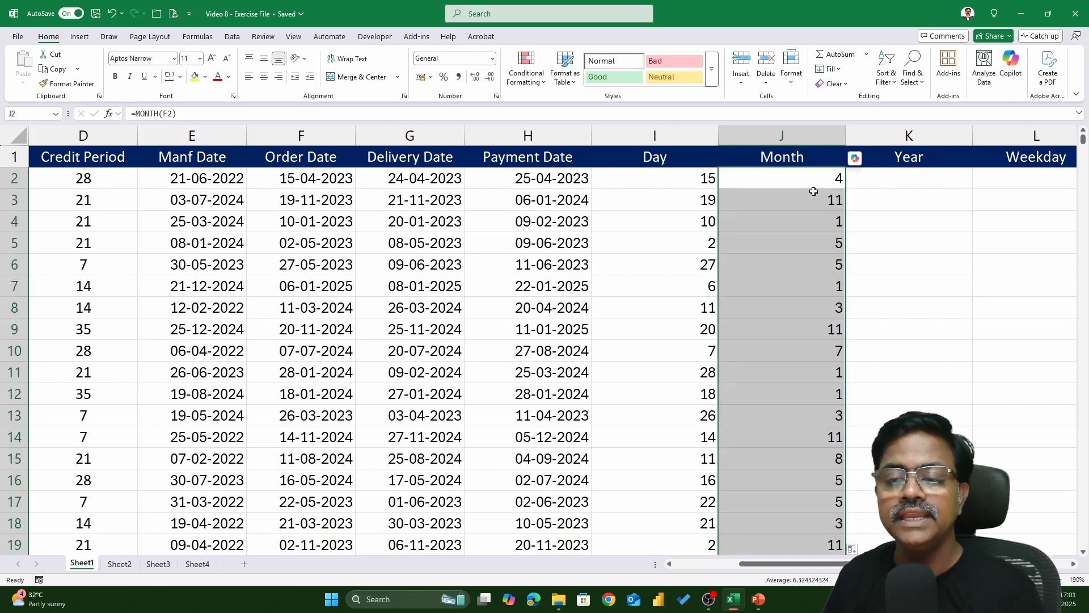
# Turn on header filters to examine the Month filter's value list, then close it and turn filters off
pyautogui.click(792, 137)
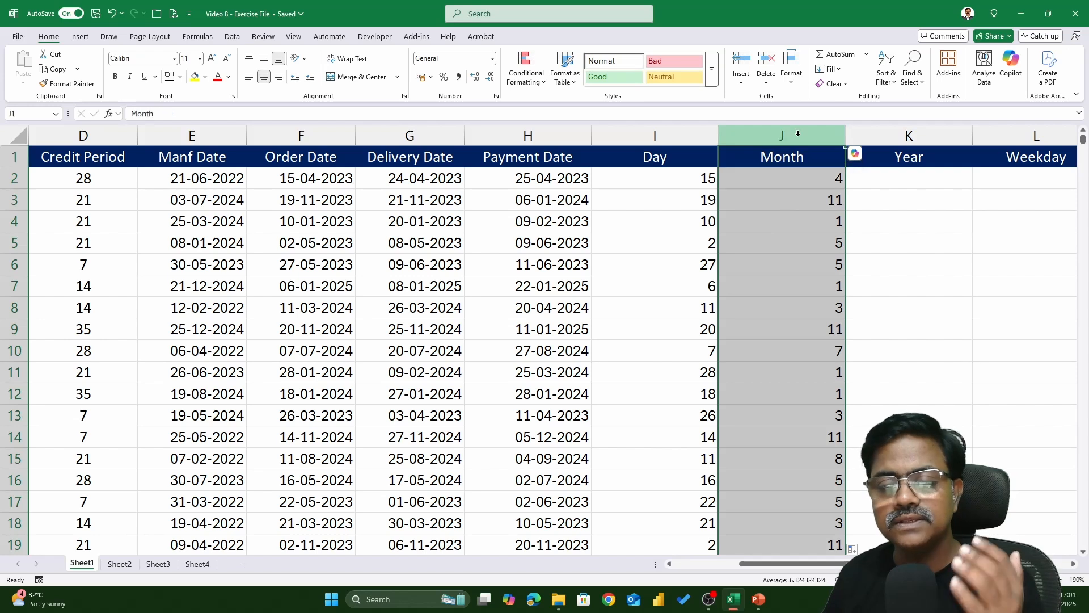
pyautogui.click(793, 159)
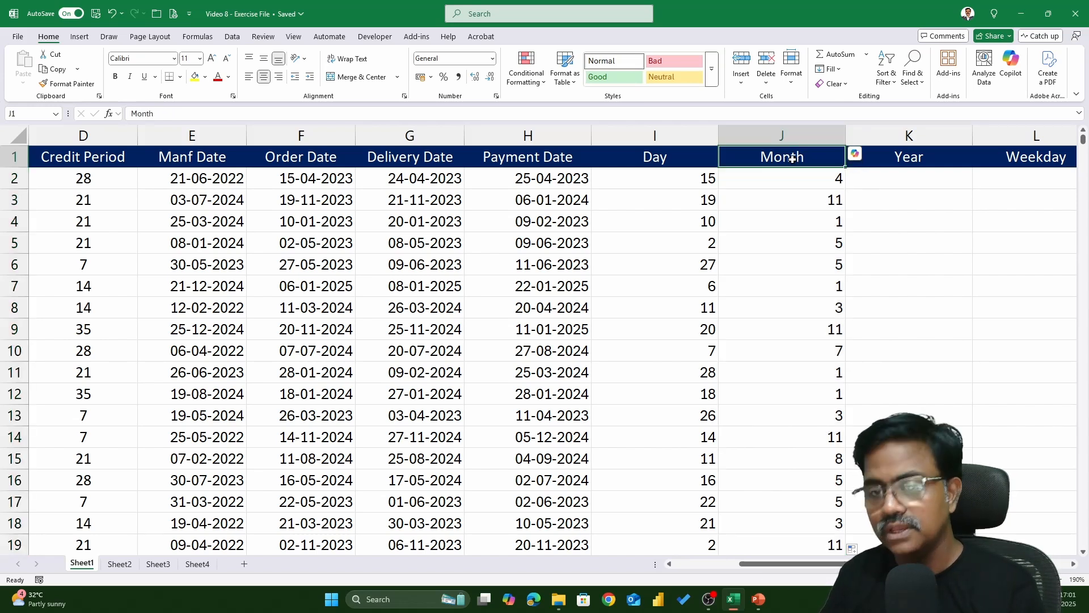
pyautogui.hotkey('ctrl', 'shift', 'l')
pyautogui.click(840, 163)
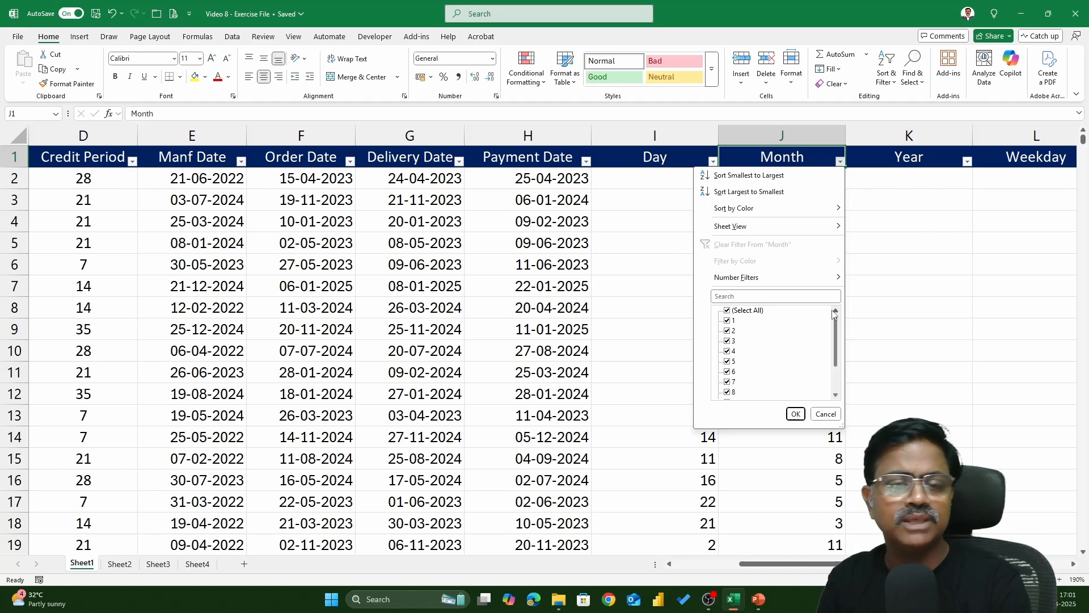
pyautogui.press('Escape')
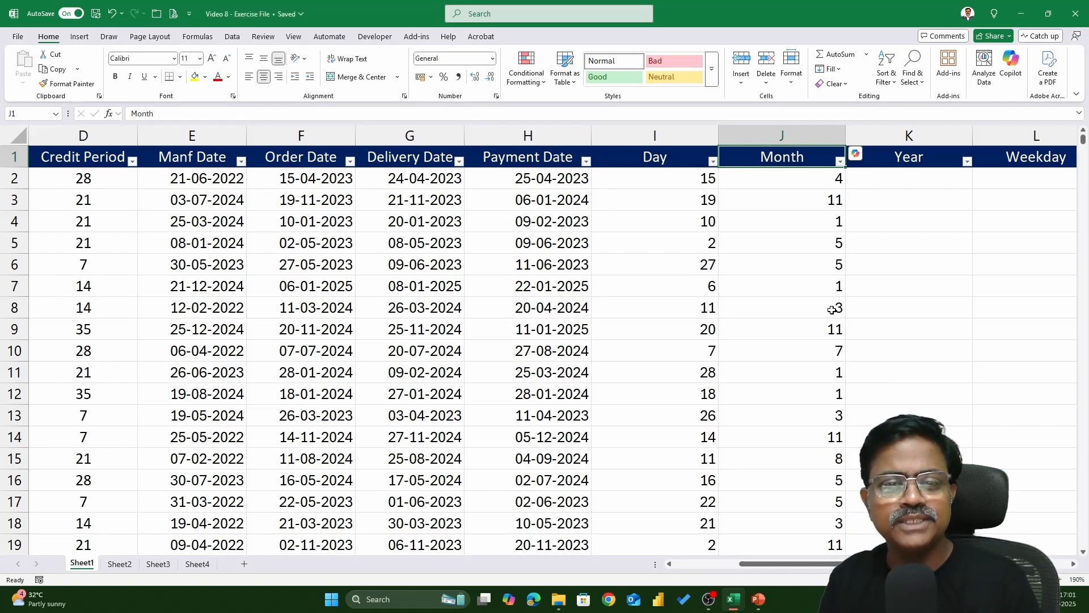
pyautogui.hotkey('ctrl', 'shift', 'l')
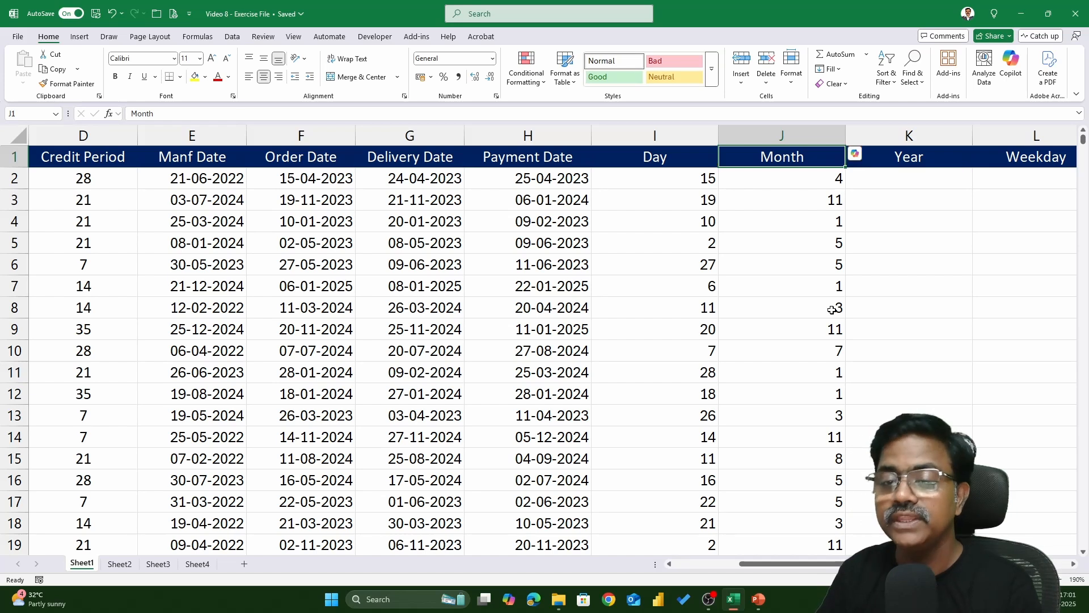
# Enter the formula =YEAR(F2) in cell K2 and fill it down the Year column
pyautogui.click(962, 182)
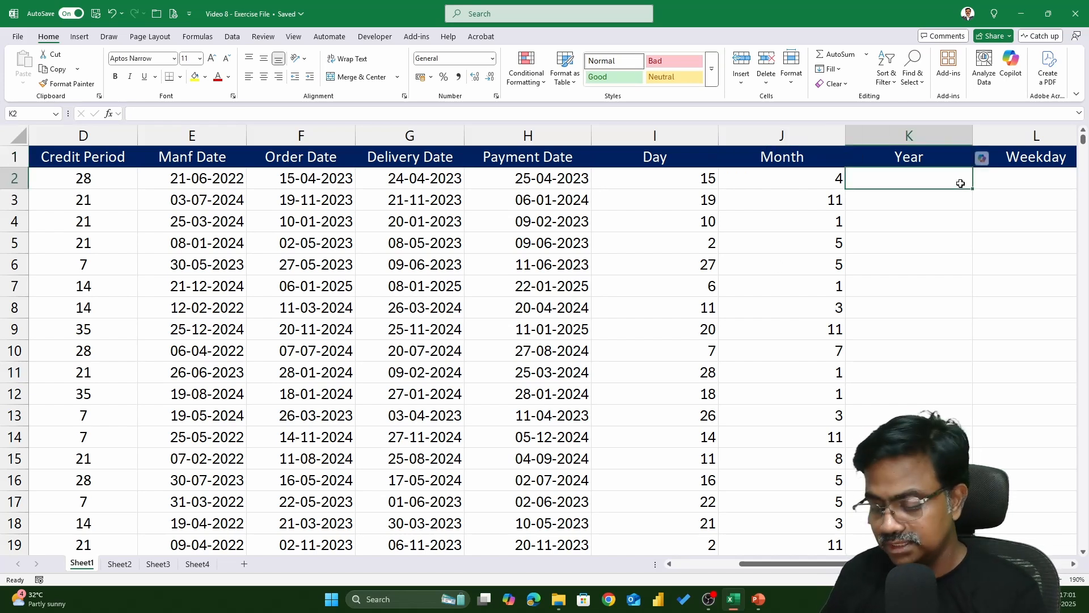
pyautogui.write('=YEAR)')
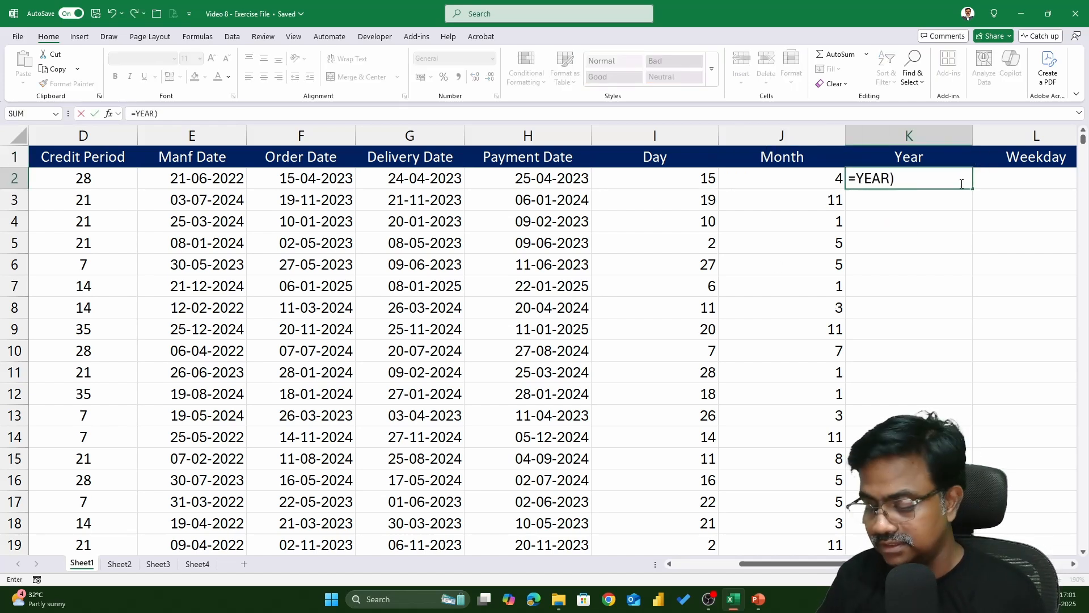
pyautogui.press('BackSpace')
pyautogui.write('(')
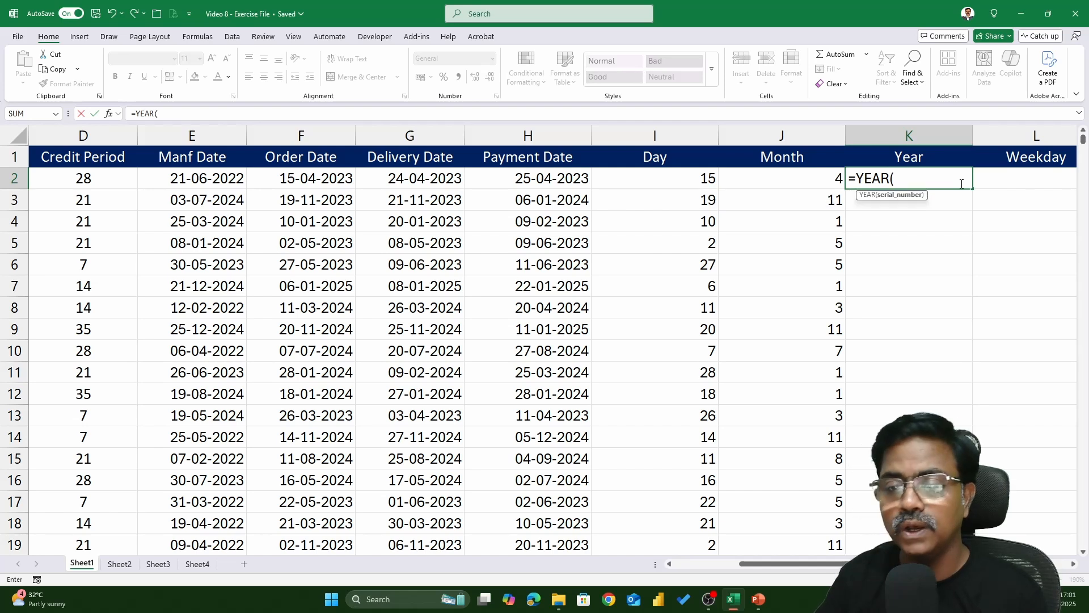
pyautogui.click(332, 180)
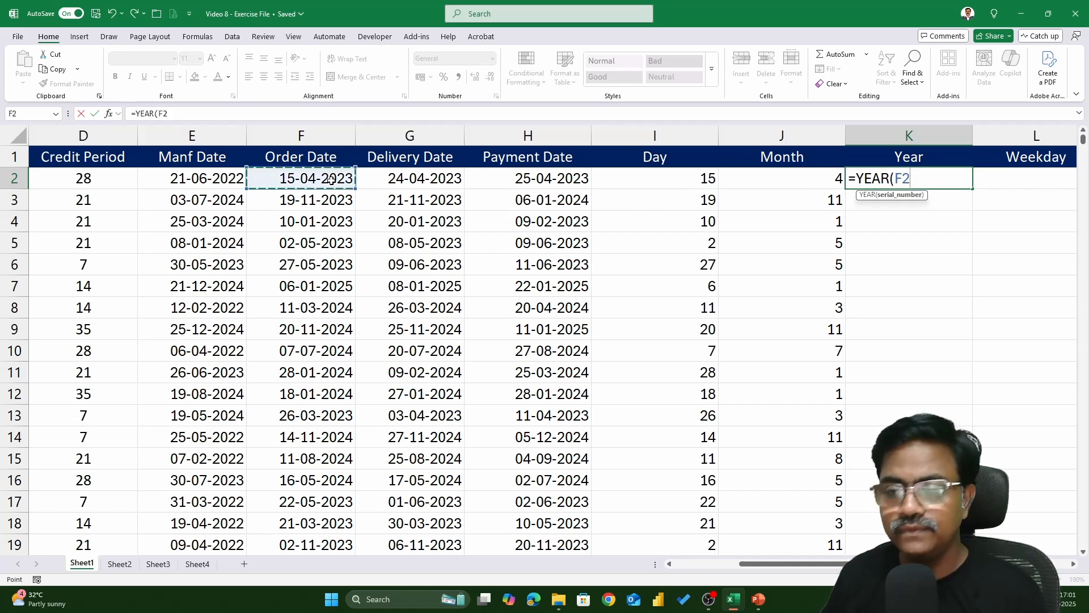
pyautogui.write(')')
pyautogui.press('Return')
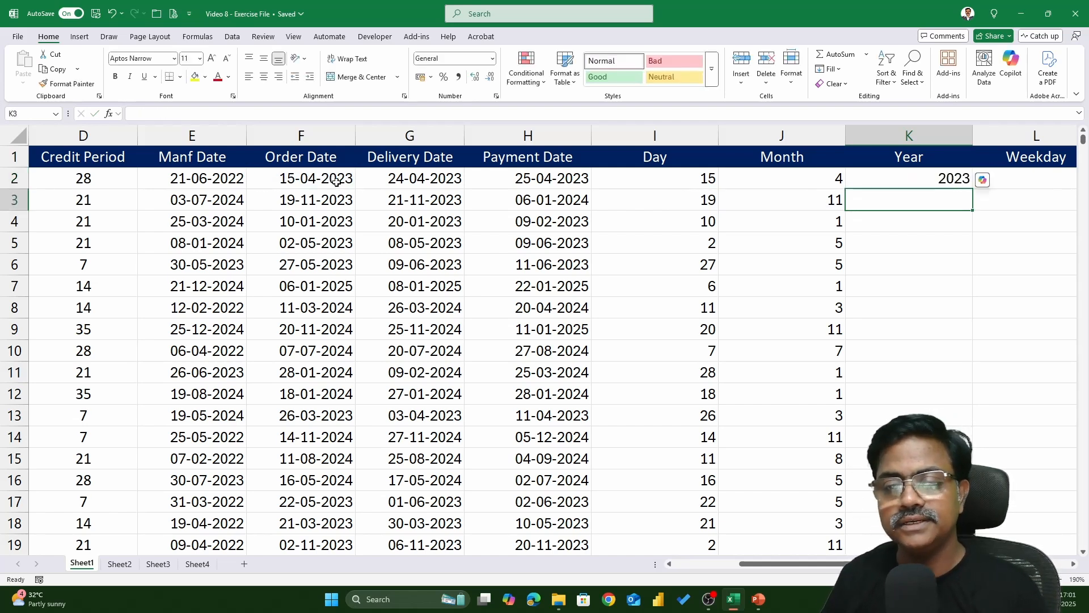
pyautogui.click(900, 180)
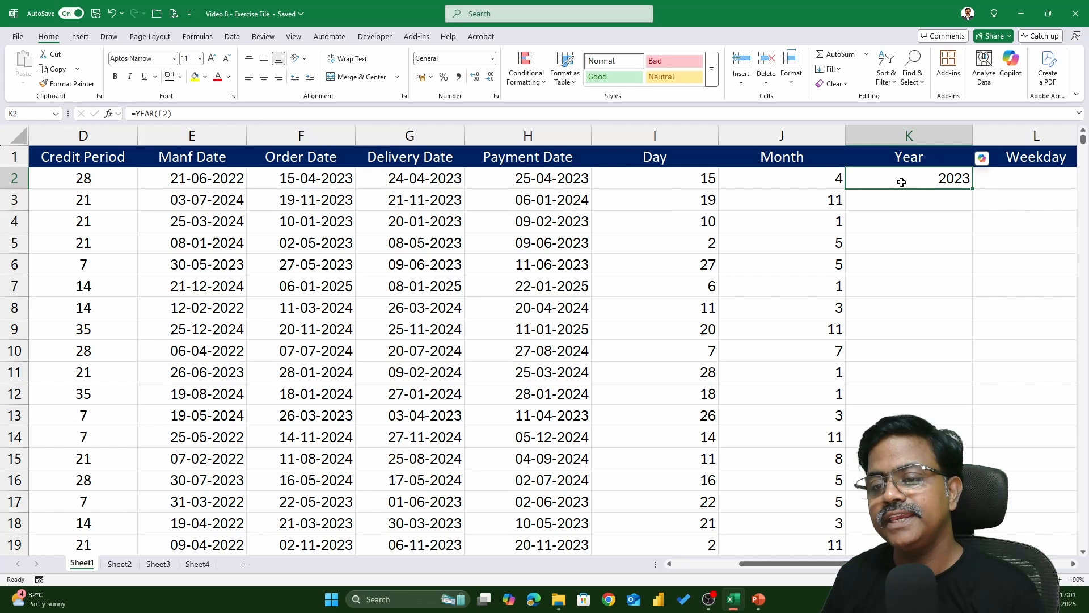
pyautogui.doubleClick(974, 190)
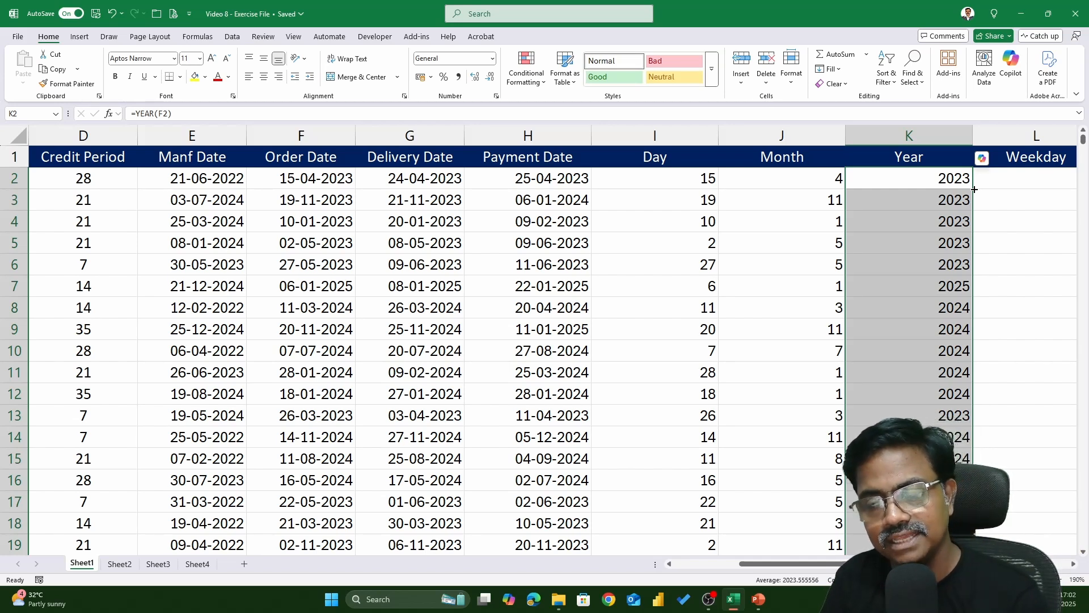
# Enter the formula =WEEKDAY(F2,2) in cell L2 and fill it down the Weekday column
pyautogui.click(974, 189)
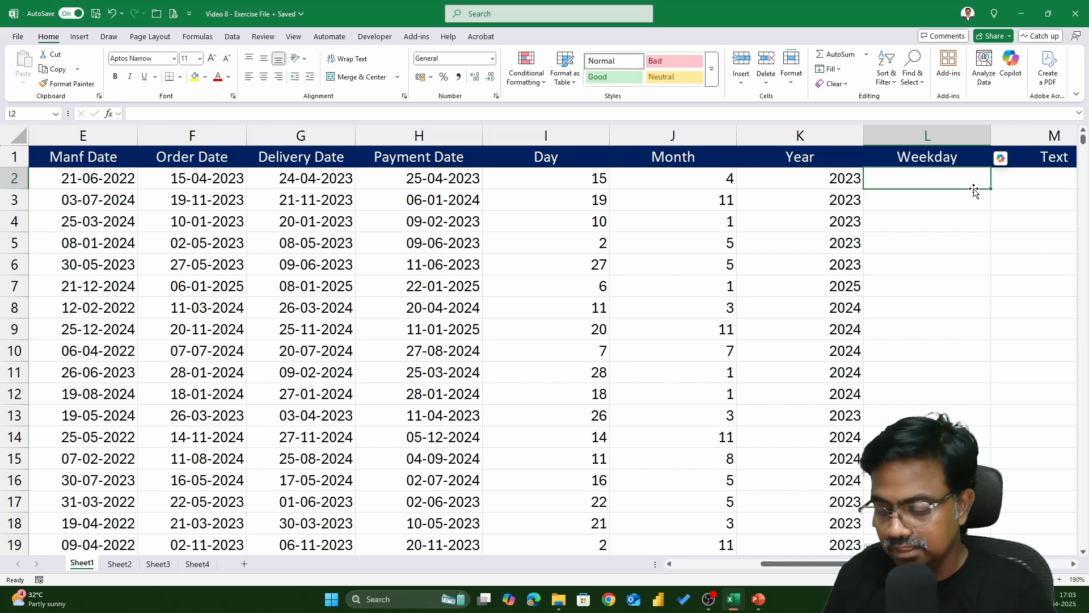
pyautogui.write('=')
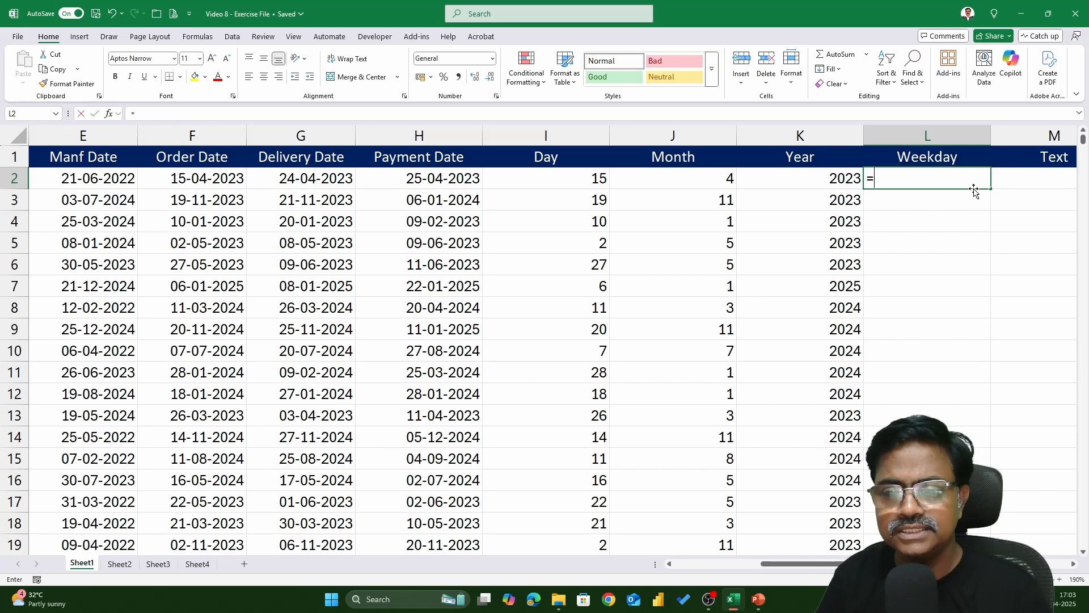
pyautogui.write('WEEKD')
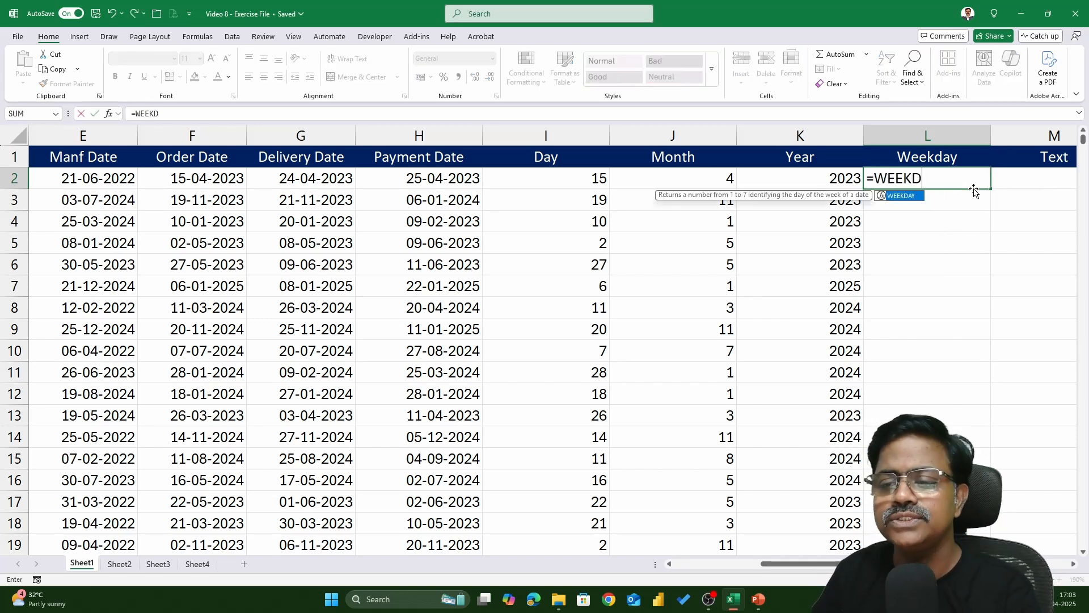
pyautogui.press('Tab')
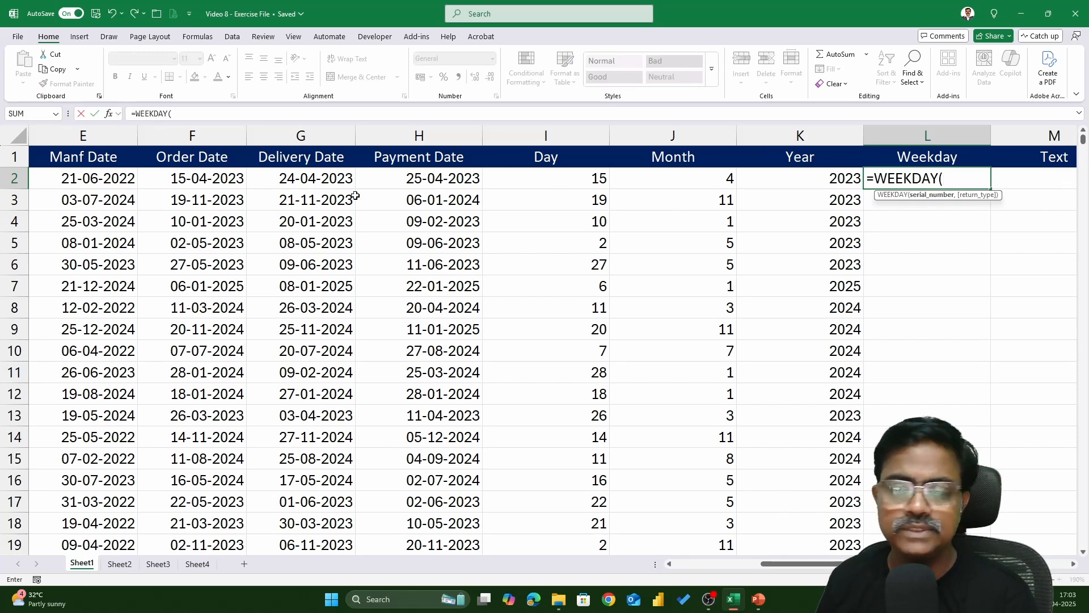
pyautogui.click(230, 178)
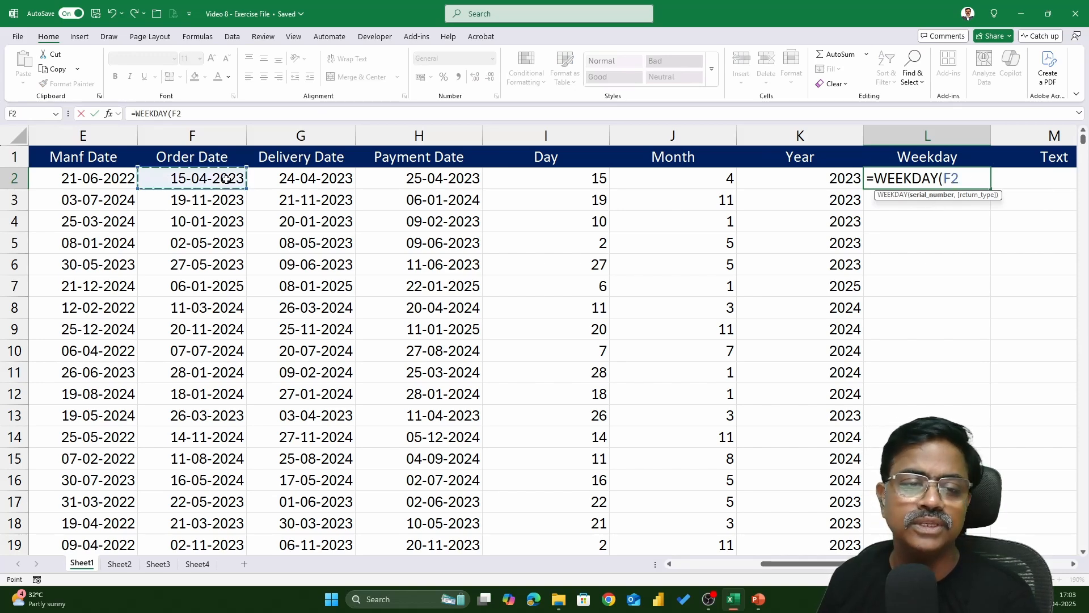
pyautogui.write(',')
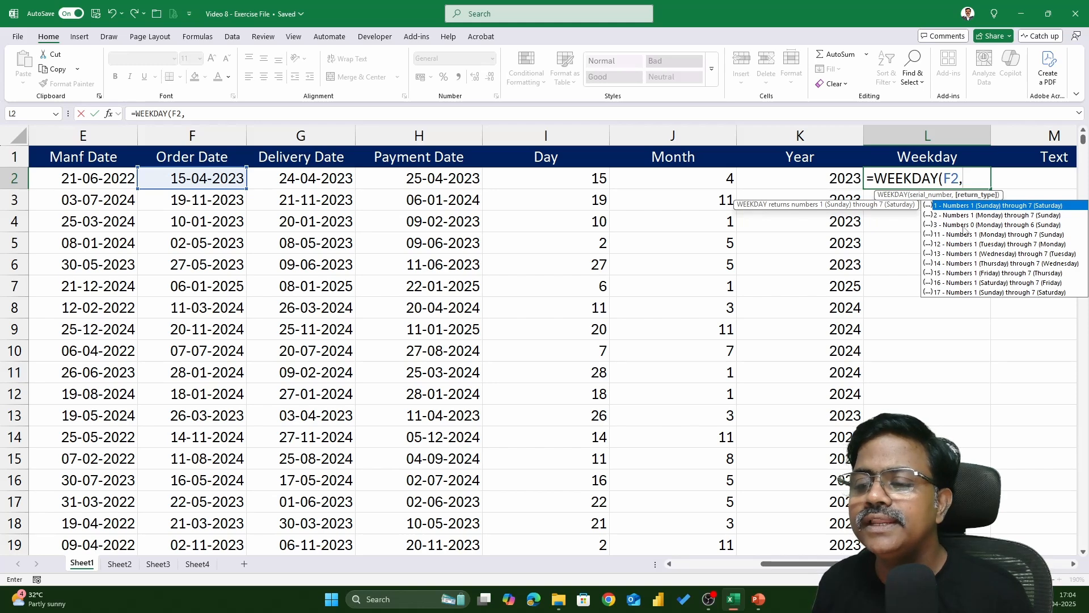
pyautogui.write('2')
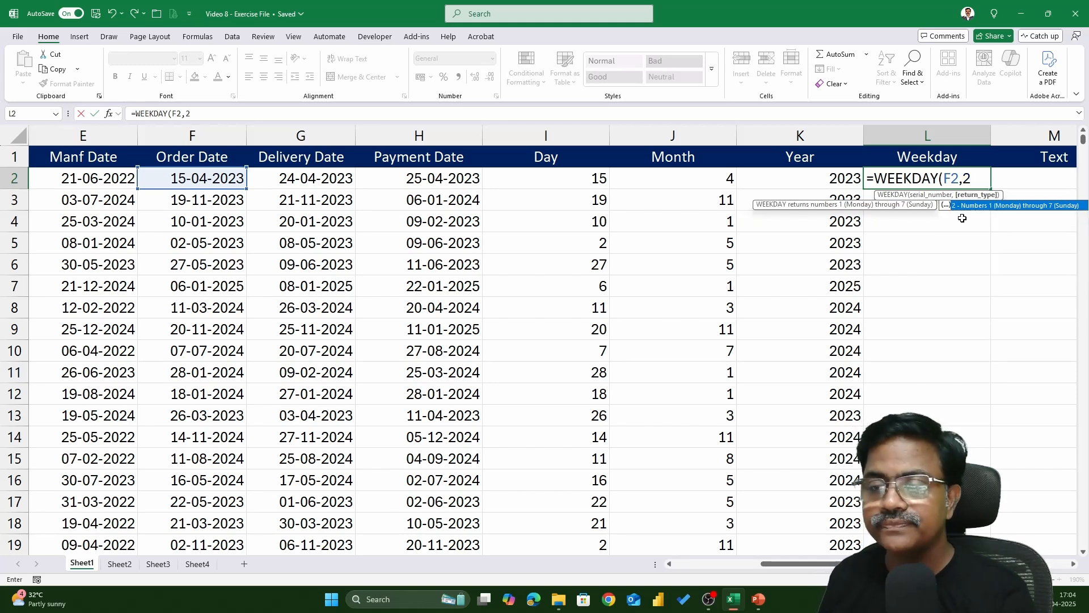
pyautogui.write(')')
pyautogui.press('Return')
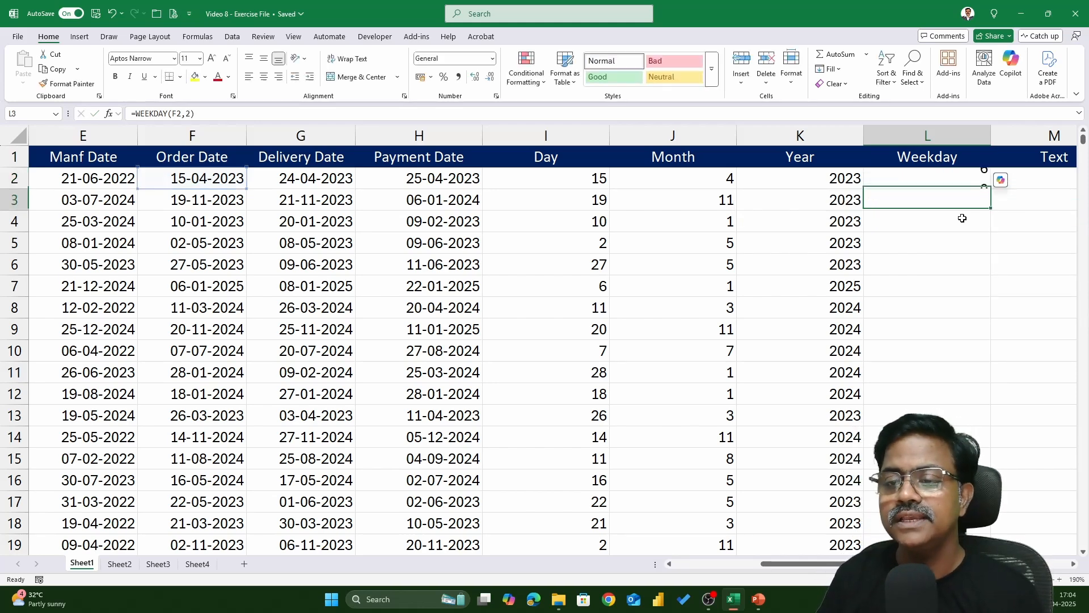
pyautogui.click(983, 180)
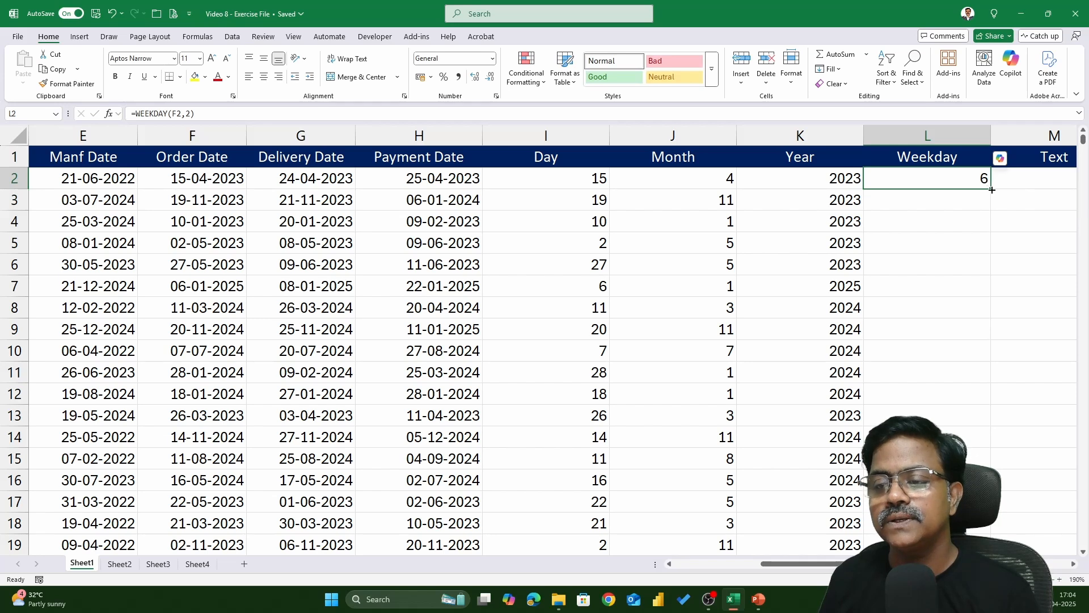
pyautogui.doubleClick(991, 189)
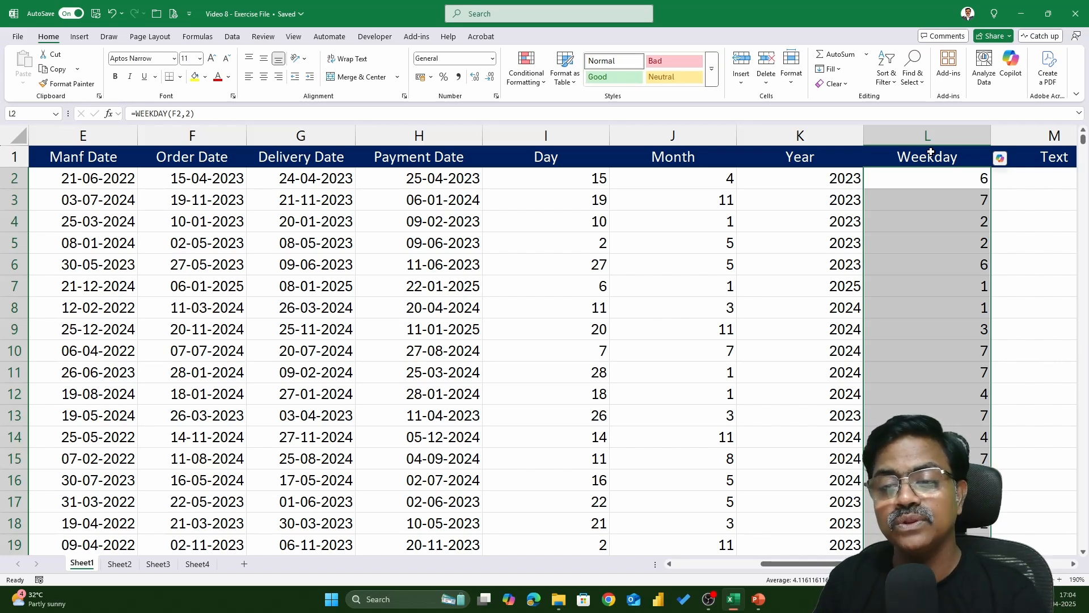
# Enter the formula =TEXT(F2,"DDDD") in cell M2 and fill it down the Text column
pyautogui.press('Right')
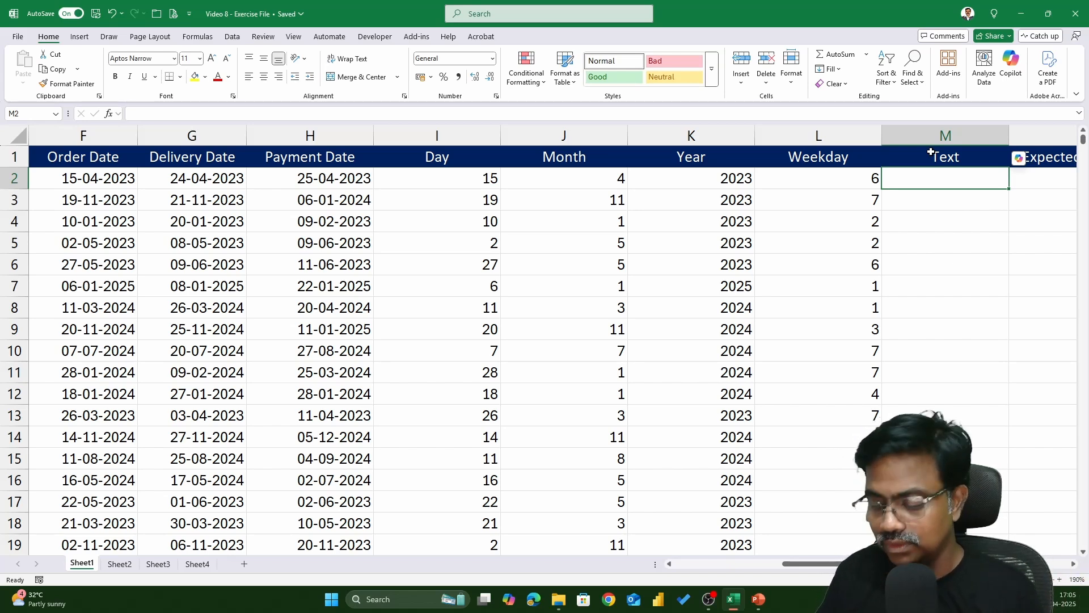
pyautogui.write('=TE')
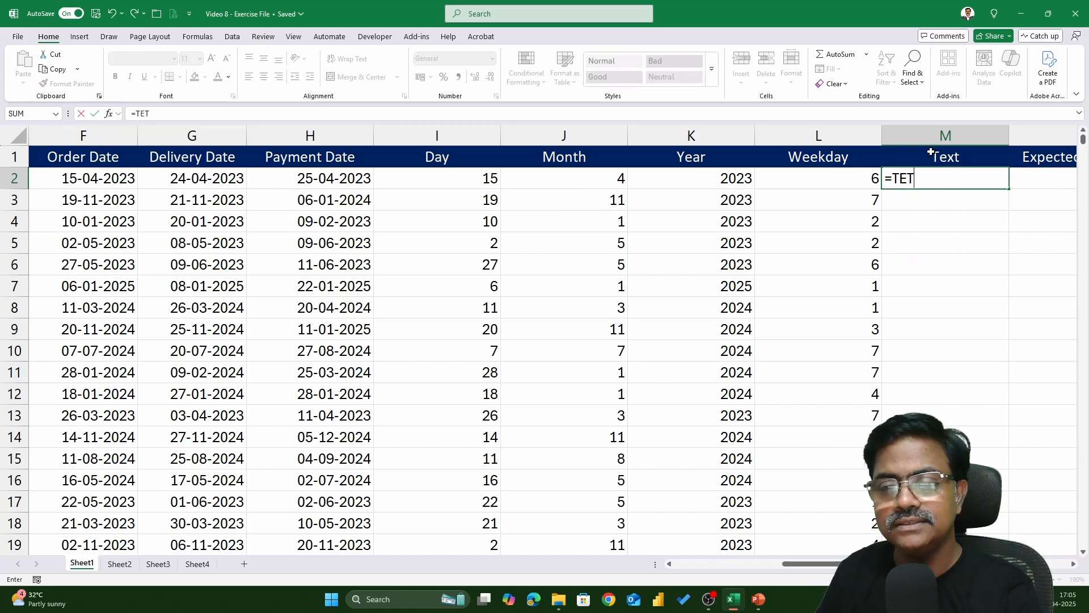
pyautogui.write('XT')
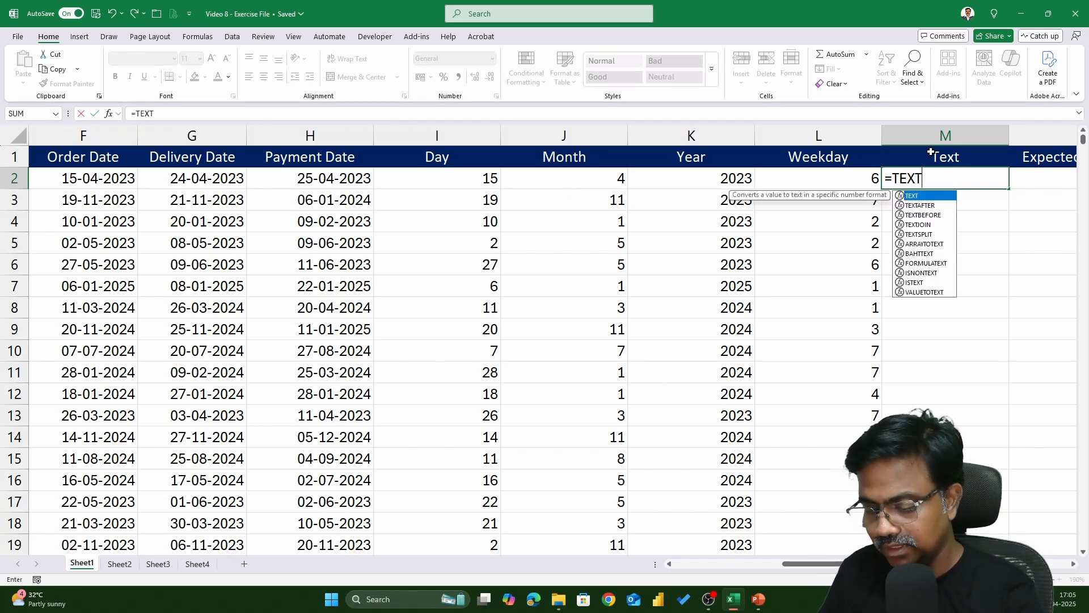
pyautogui.write('(')
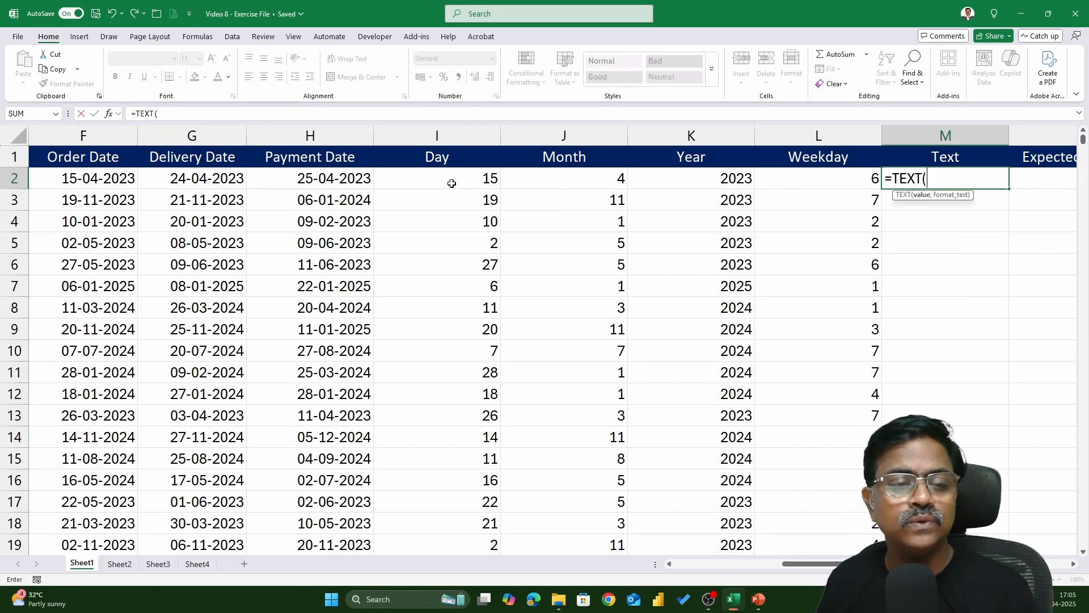
pyautogui.click(112, 179)
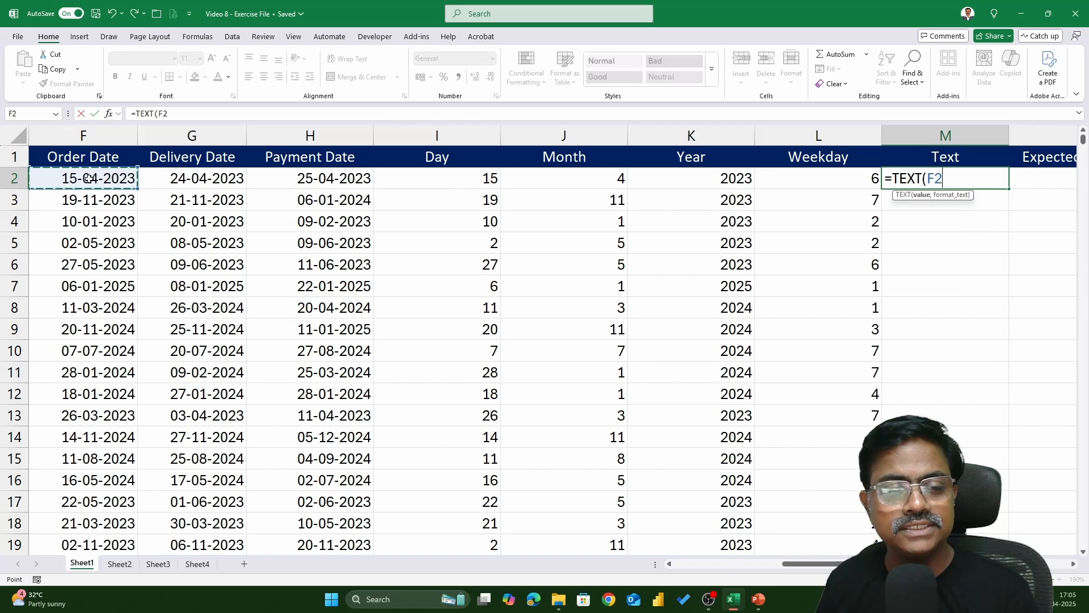
pyautogui.write(',')
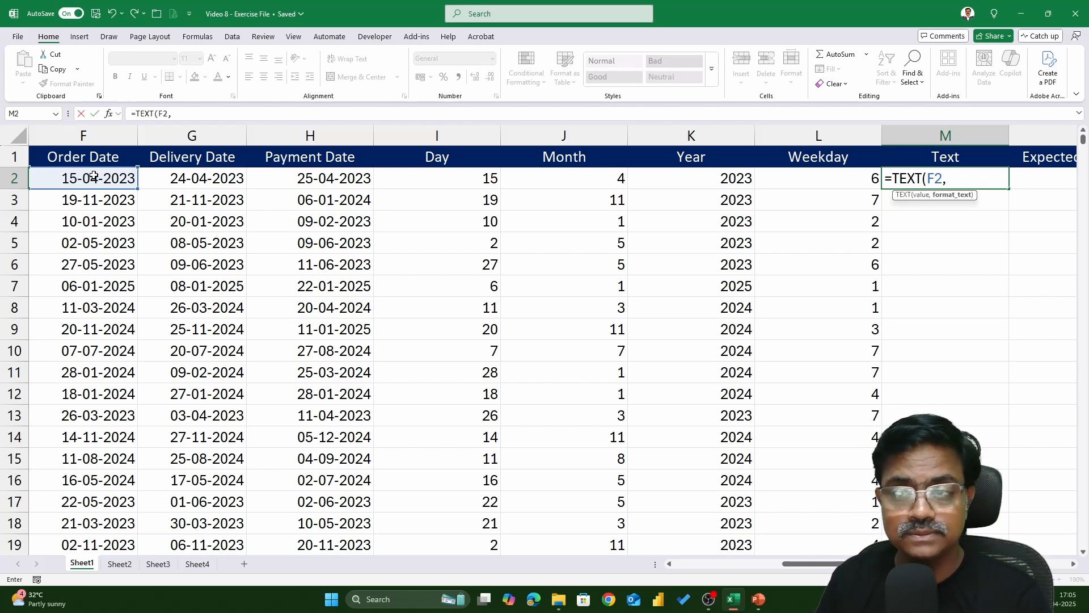
pyautogui.write('"')
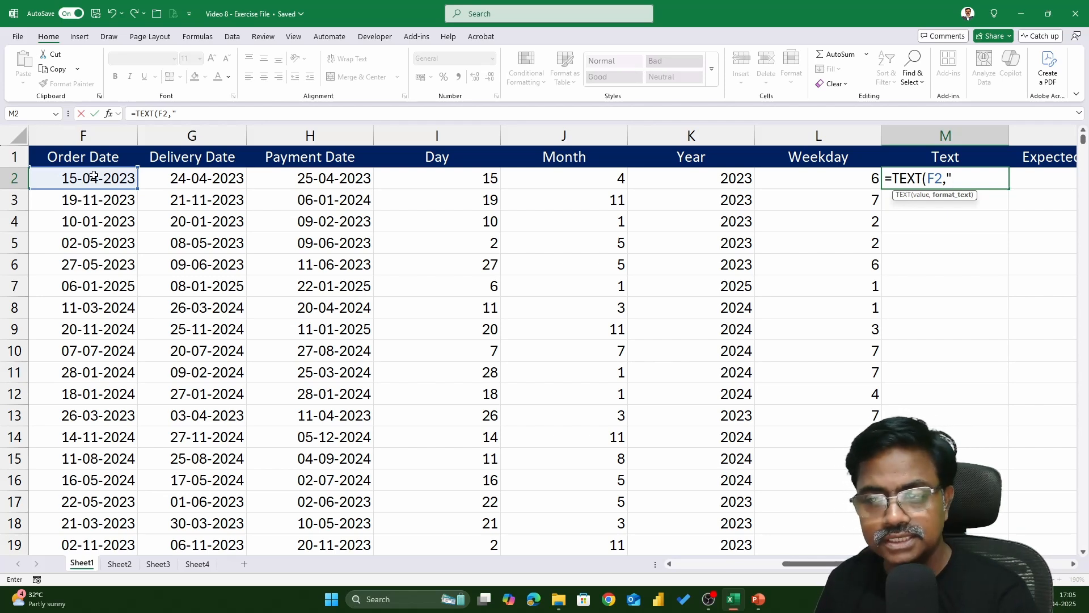
pyautogui.write('DDDD')
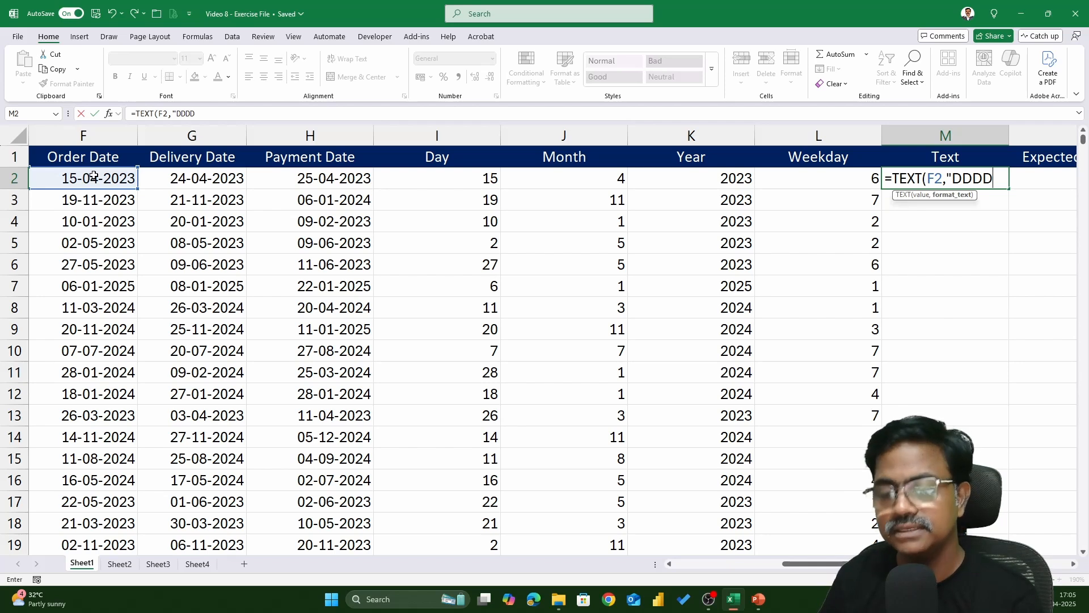
pyautogui.write('"')
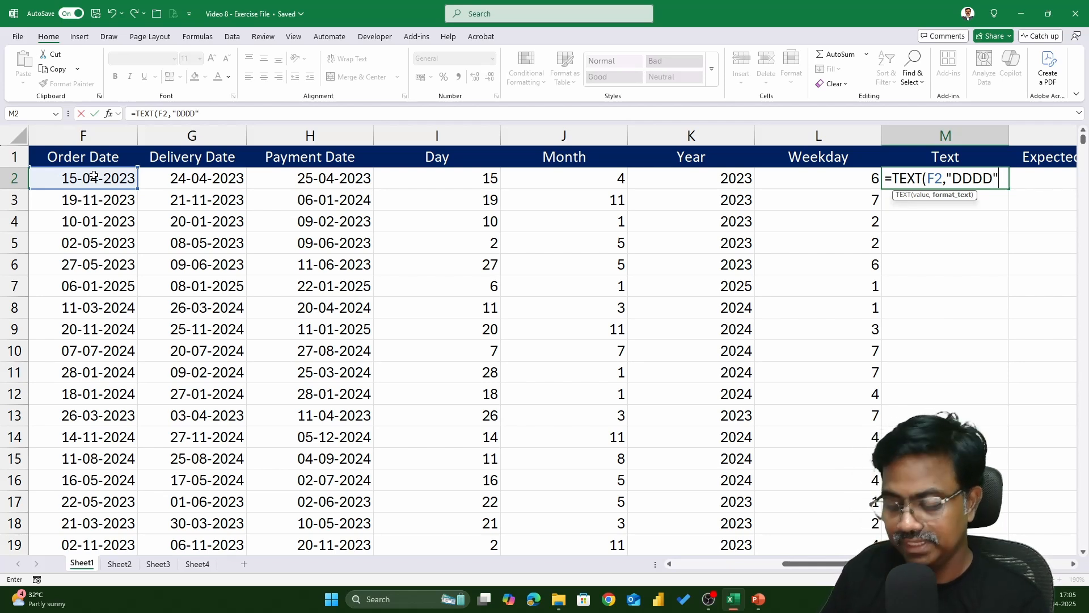
pyautogui.write(')')
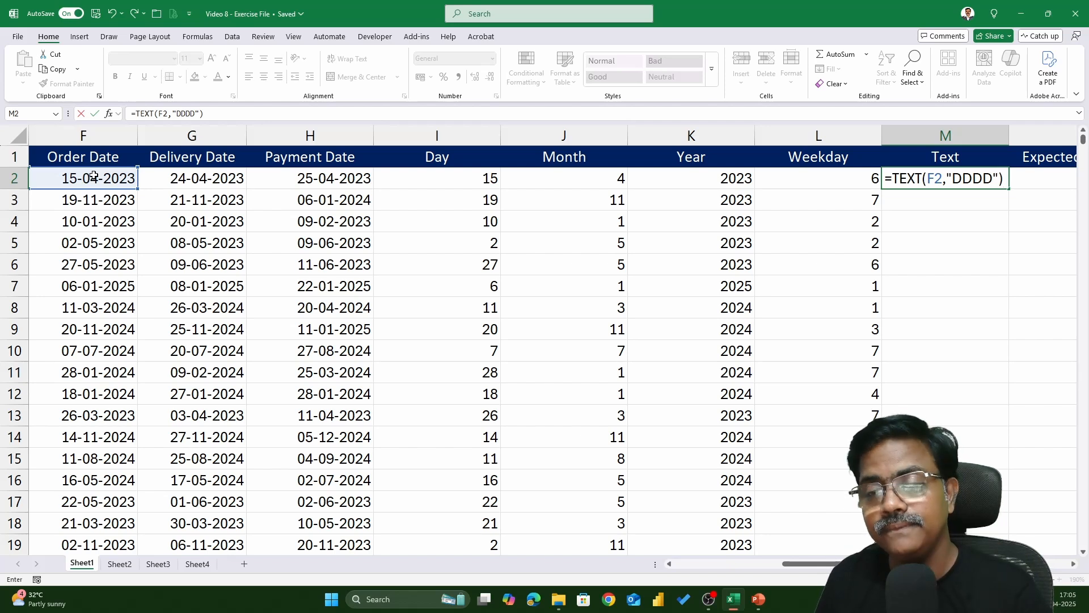
pyautogui.press('Return')
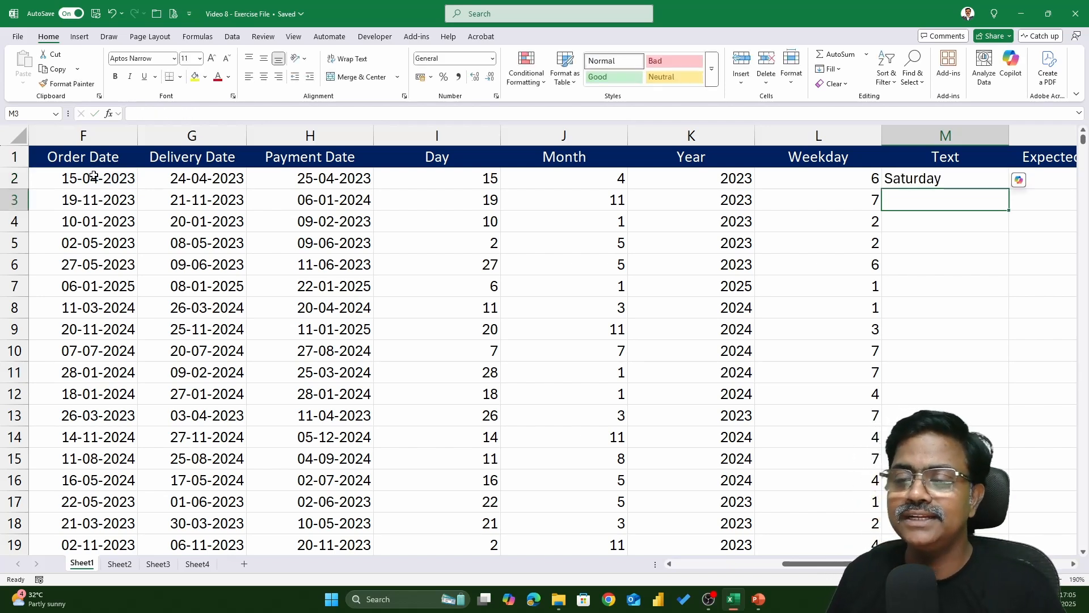
pyautogui.click(1006, 185)
pyautogui.doubleClick(1006, 184)
# Review M2's formula and compare the Weekday numbers with the day names in the Text column
pyautogui.press('F2')
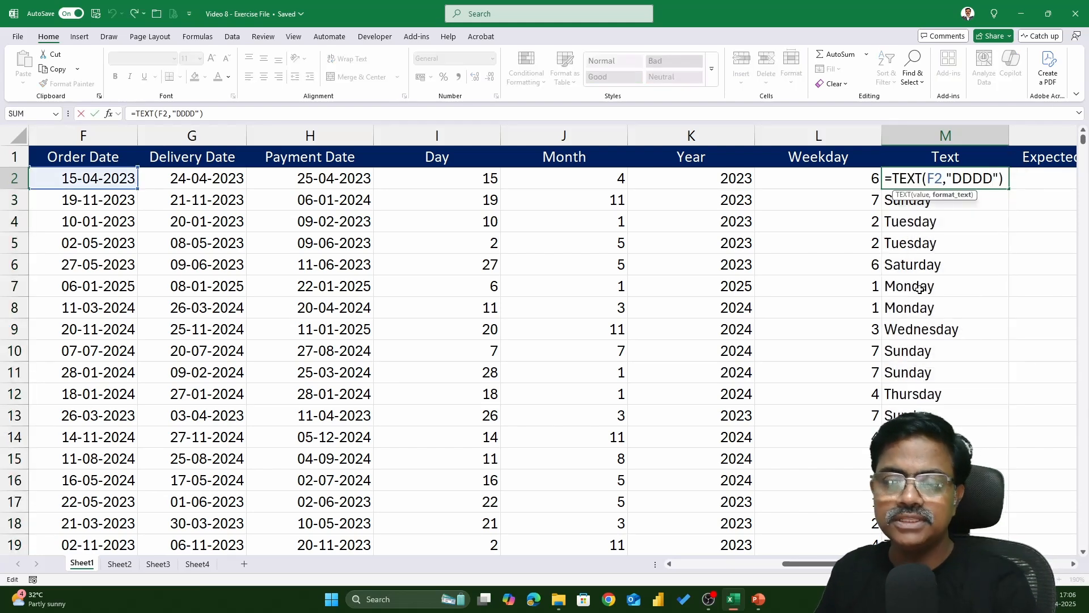
pyautogui.press('Escape')
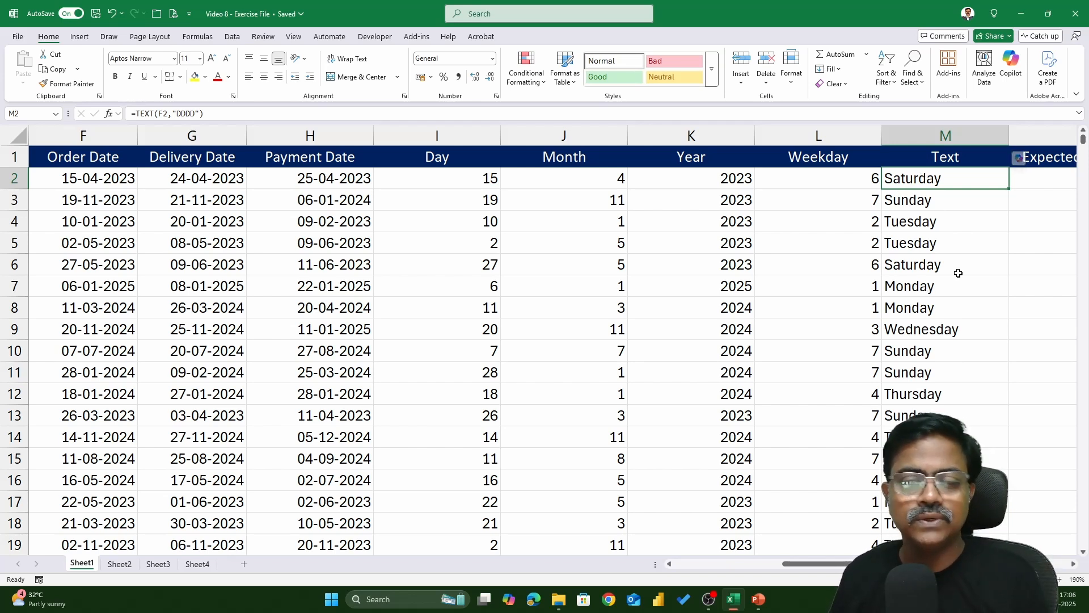
pyautogui.moveTo(839, 182); pyautogui.dragTo(829, 395)
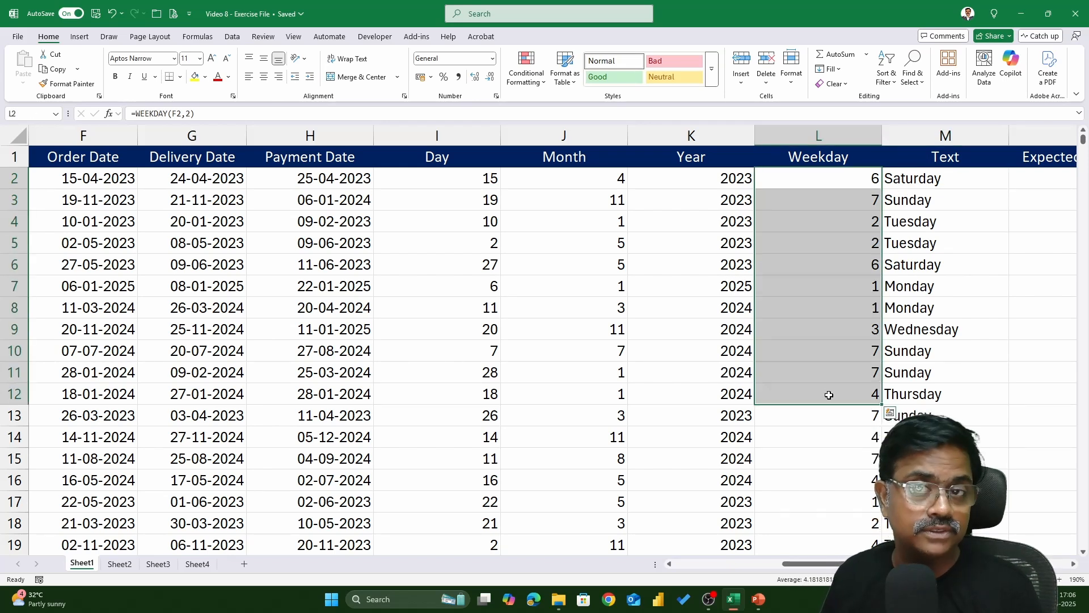
pyautogui.moveTo(929, 179); pyautogui.dragTo(944, 362)
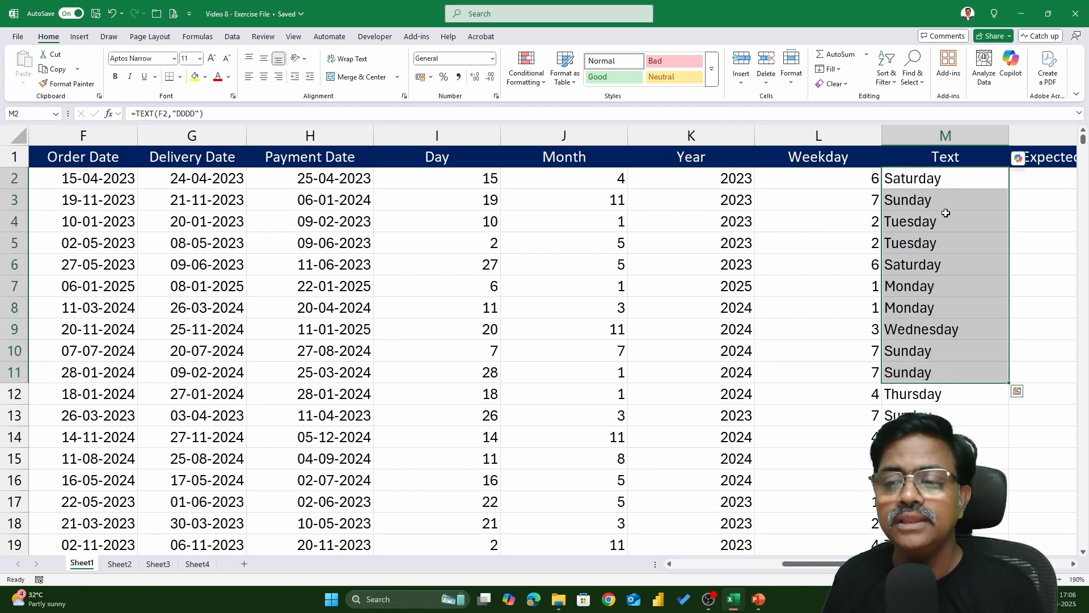
# Change M2's format code to "D" and fill the formula down the Text column
pyautogui.click(951, 178)
pyautogui.doubleClick(971, 177)
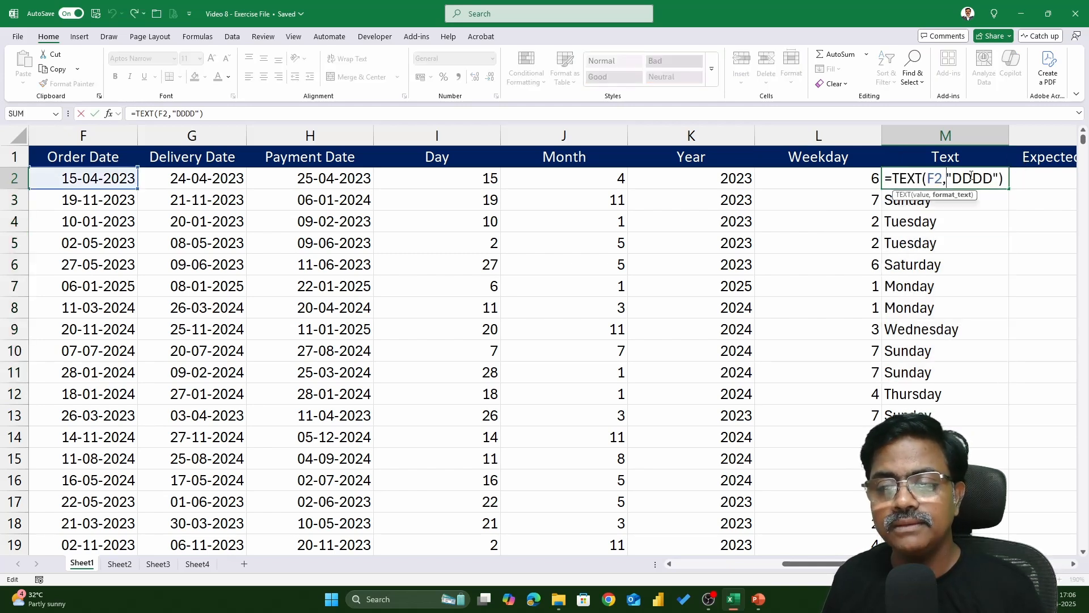
pyautogui.moveTo(962, 178); pyautogui.dragTo(993, 179)
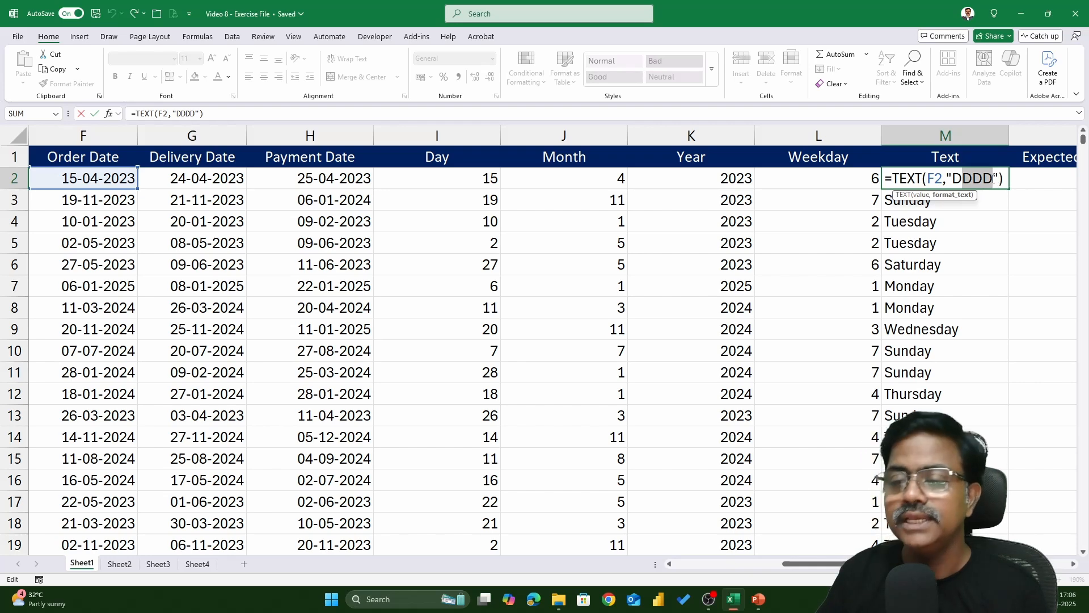
pyautogui.press('BackSpace')
pyautogui.hotkey('ctrl', 'Return')
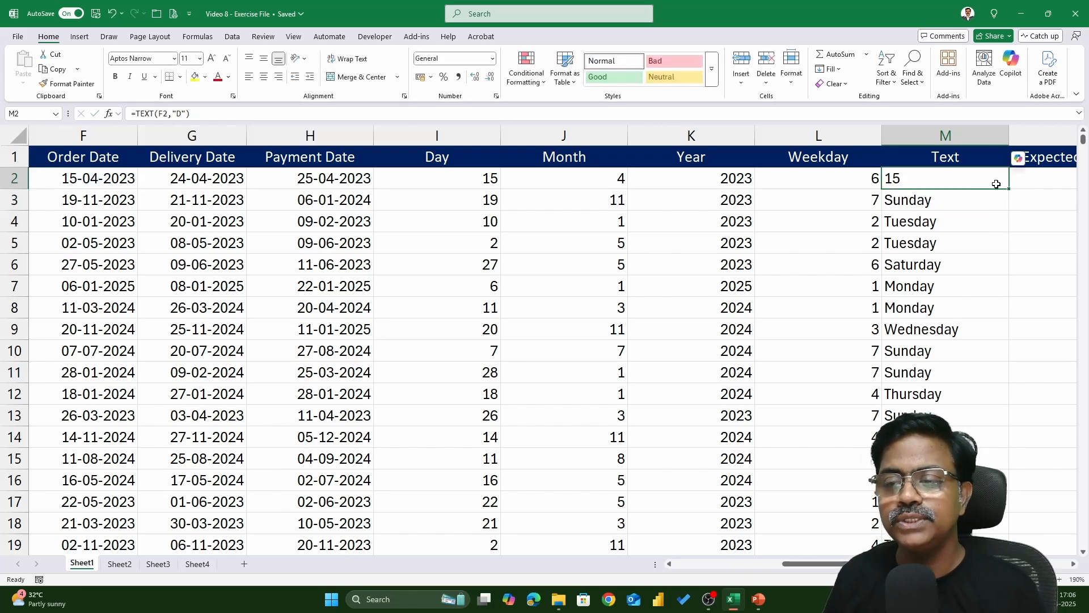
pyautogui.doubleClick(1009, 188)
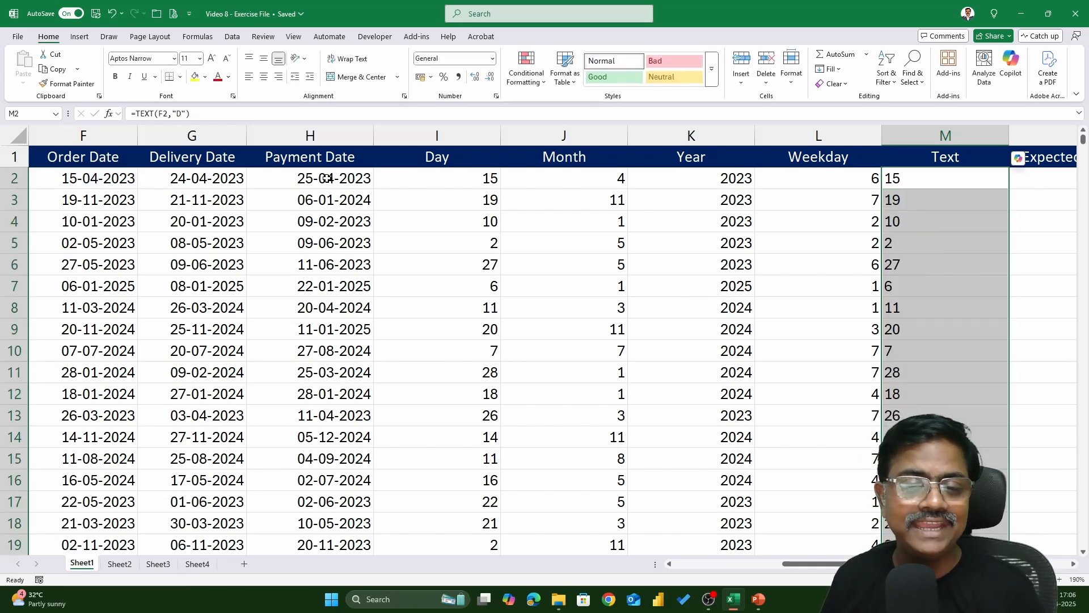
# Change M2's format code to "DD" and fill the formula down the Text column
pyautogui.doubleClick(948, 178)
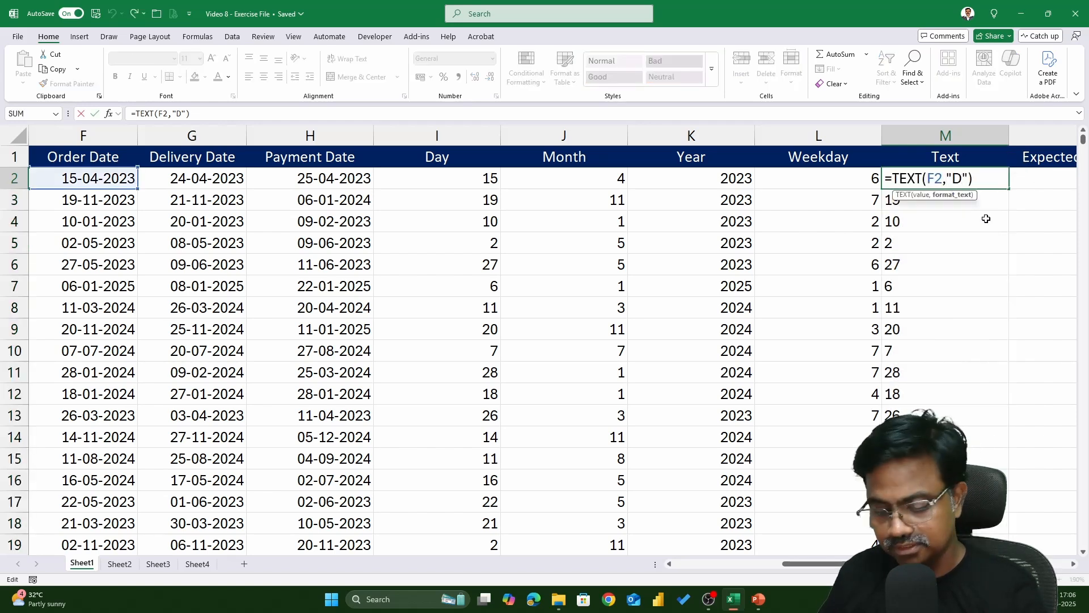
pyautogui.write('D')
pyautogui.press('Return')
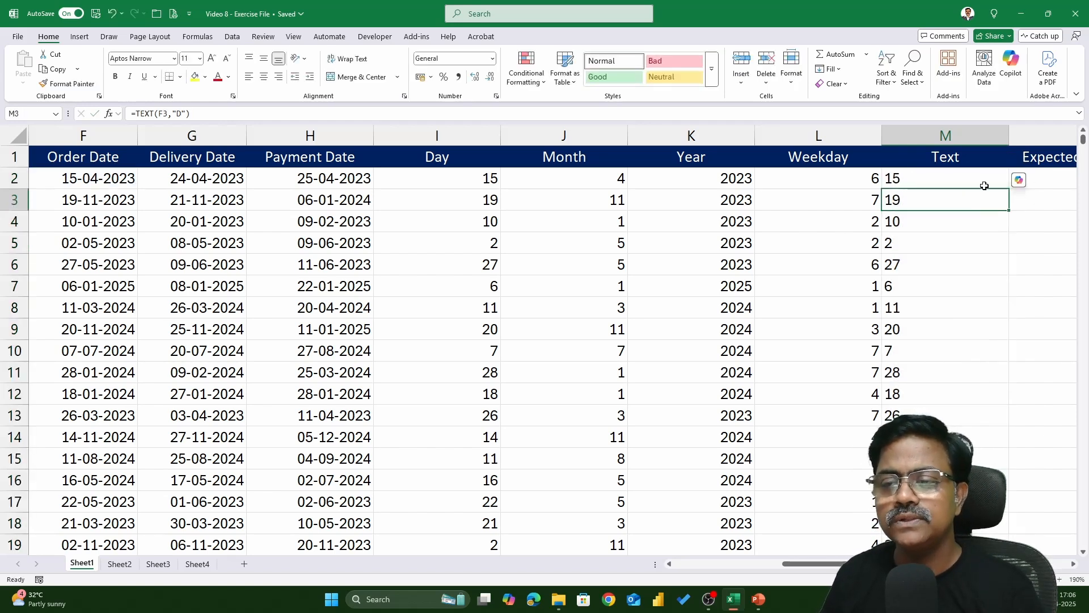
pyautogui.click(985, 182)
pyautogui.doubleClick(1009, 189)
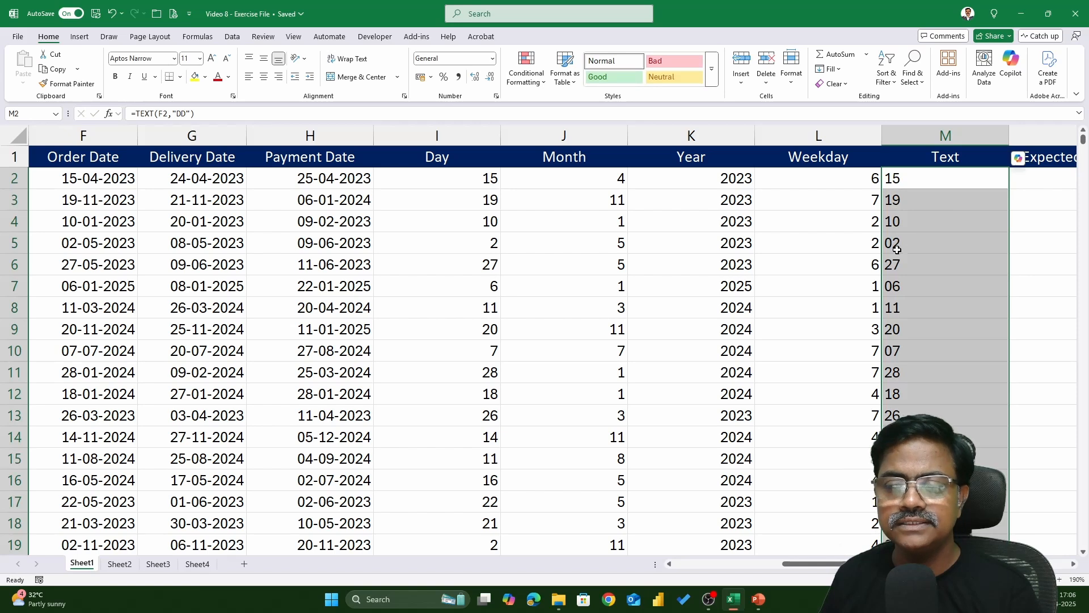
# Change M2's format code to "DDD" and fill the formula down the Text column
pyautogui.doubleClick(960, 177)
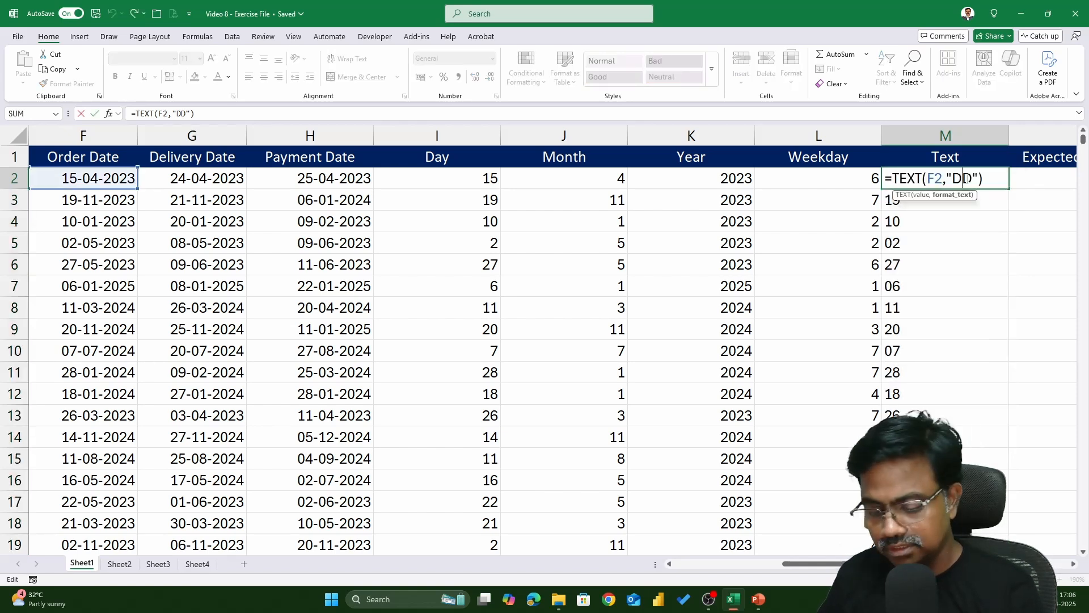
pyautogui.write('D')
pyautogui.press('Return')
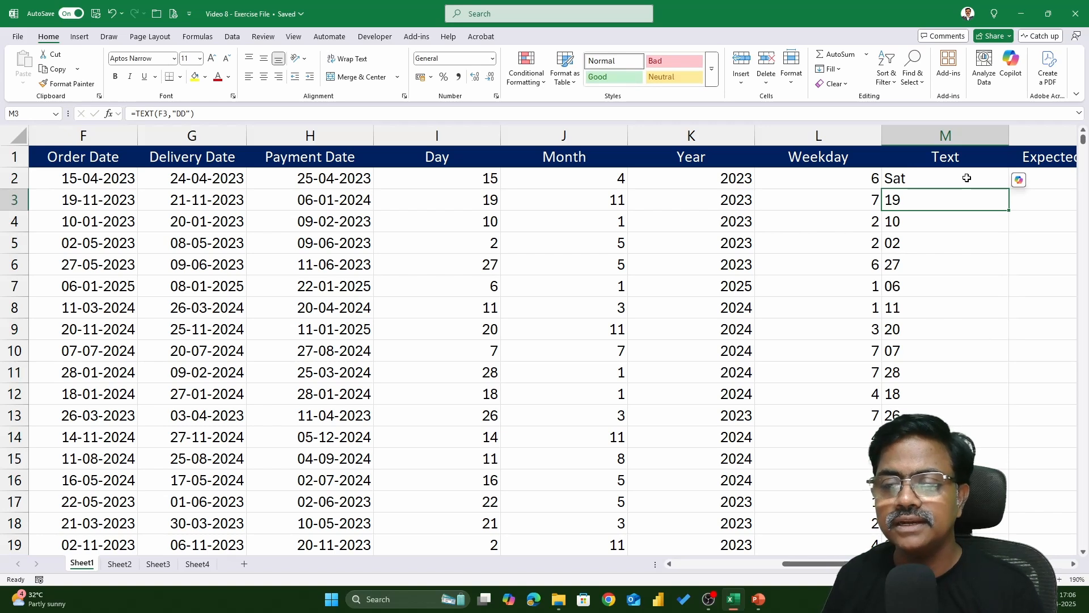
pyautogui.click(967, 179)
pyautogui.doubleClick(1009, 189)
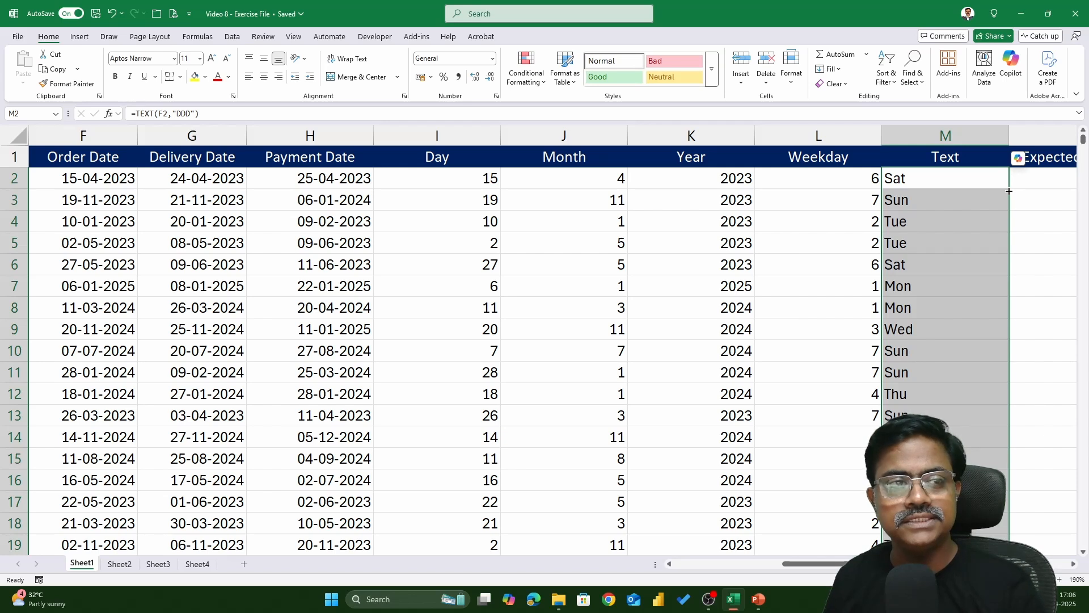
# Change M2's format code to "DDDD" and fill the formula down the Text column
pyautogui.doubleClick(940, 183)
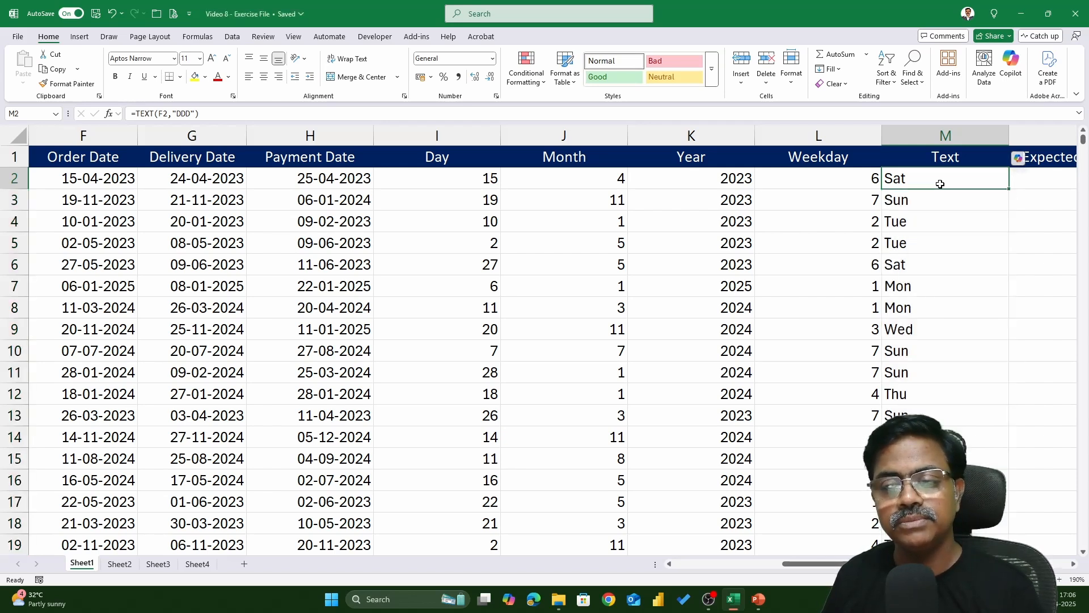
pyautogui.click(984, 179)
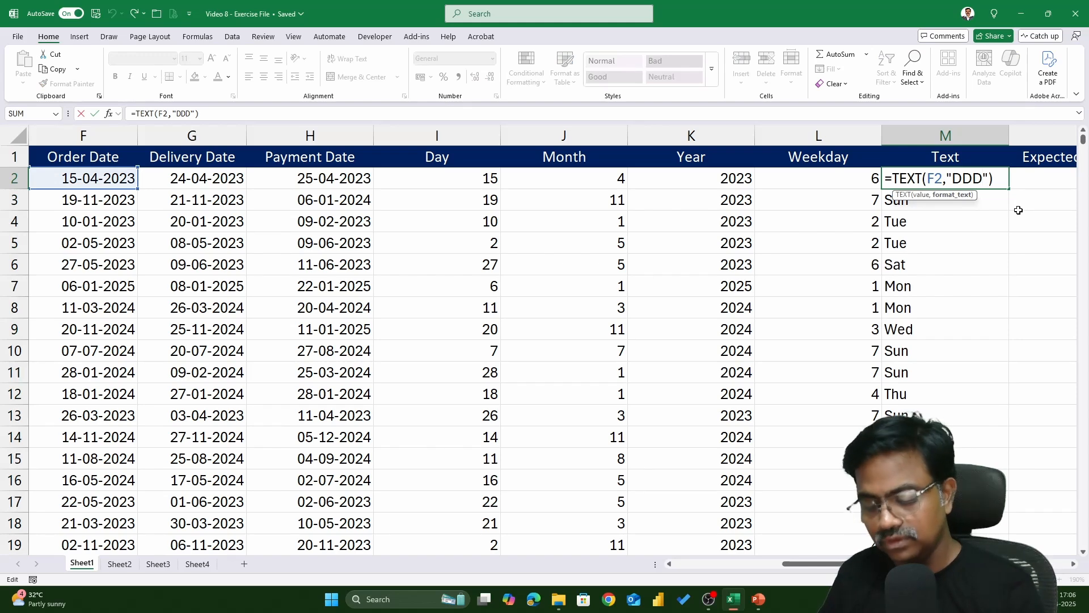
pyautogui.write('D')
pyautogui.press('Return')
pyautogui.click(990, 179)
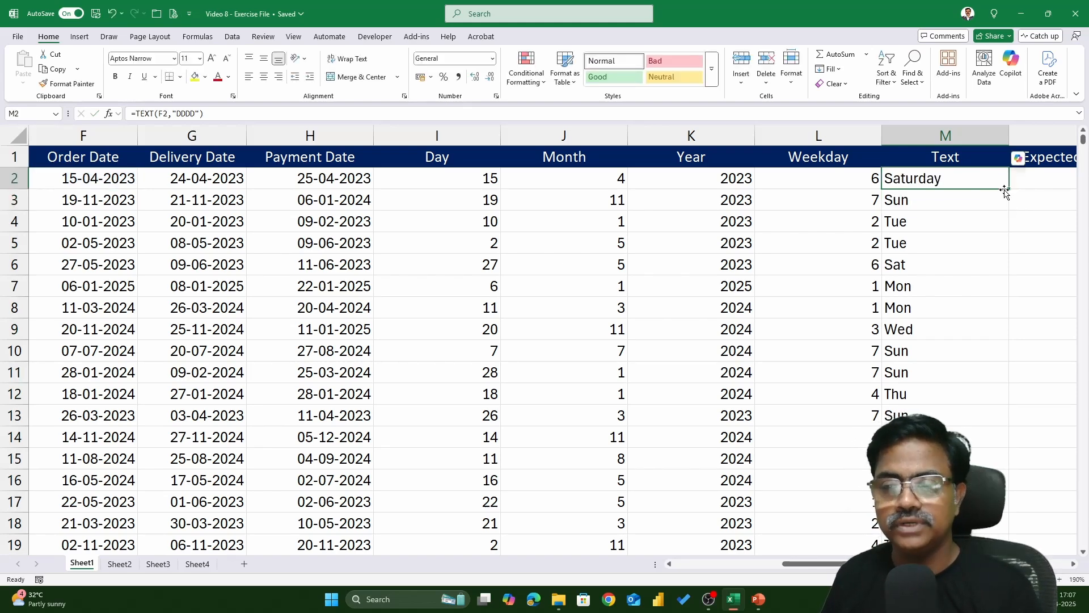
pyautogui.doubleClick(1009, 189)
pyautogui.press('F2')
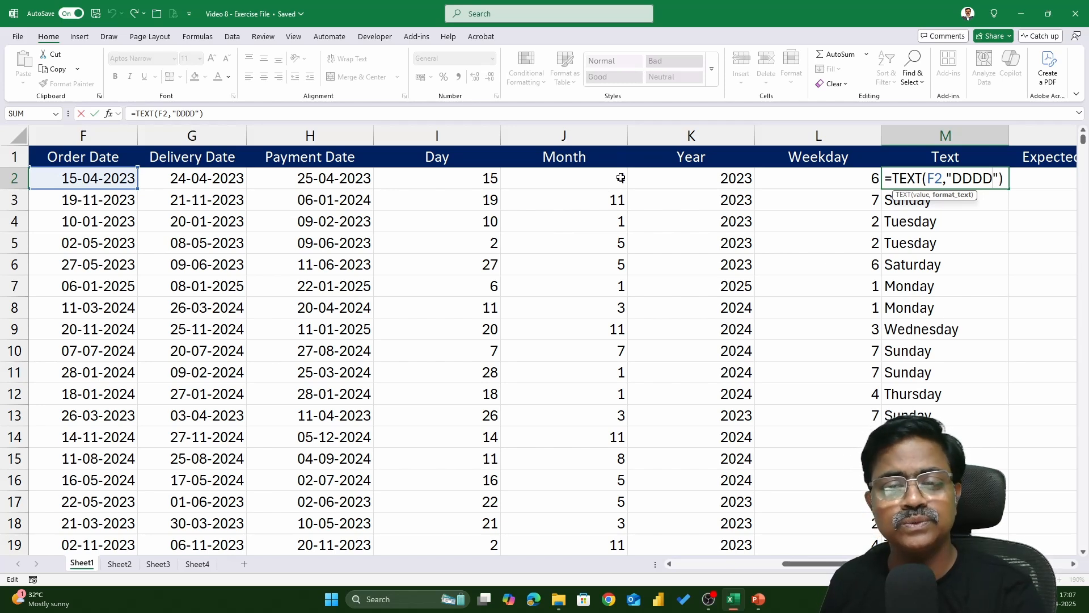
pyautogui.hotkey('ctrl', 'Return')
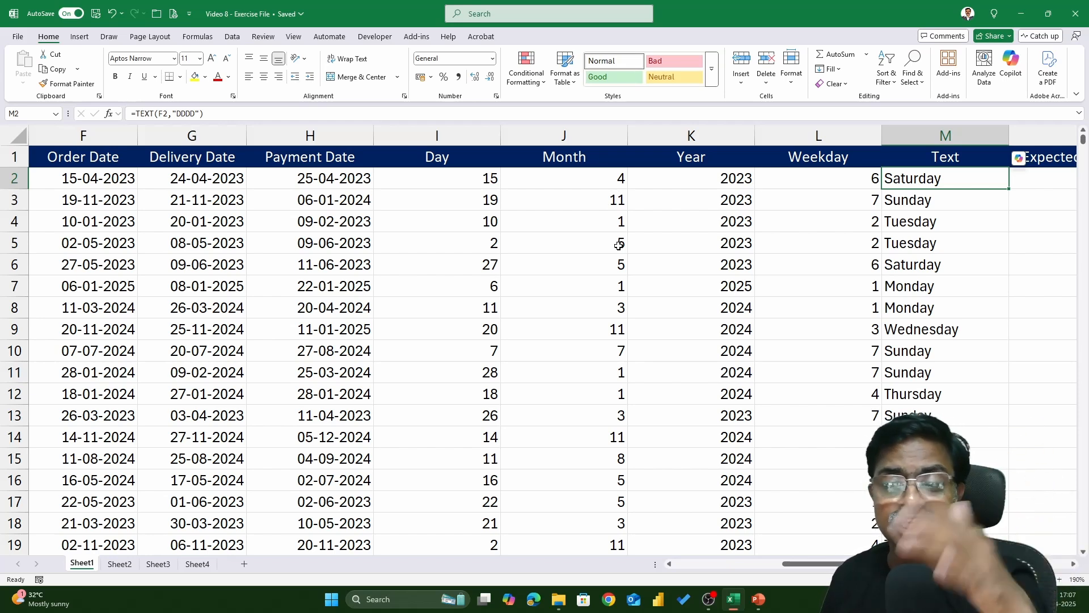
# Insert a new column before the Year column and title it "Month"
pyautogui.click(706, 141)
pyautogui.rightClick(706, 142)
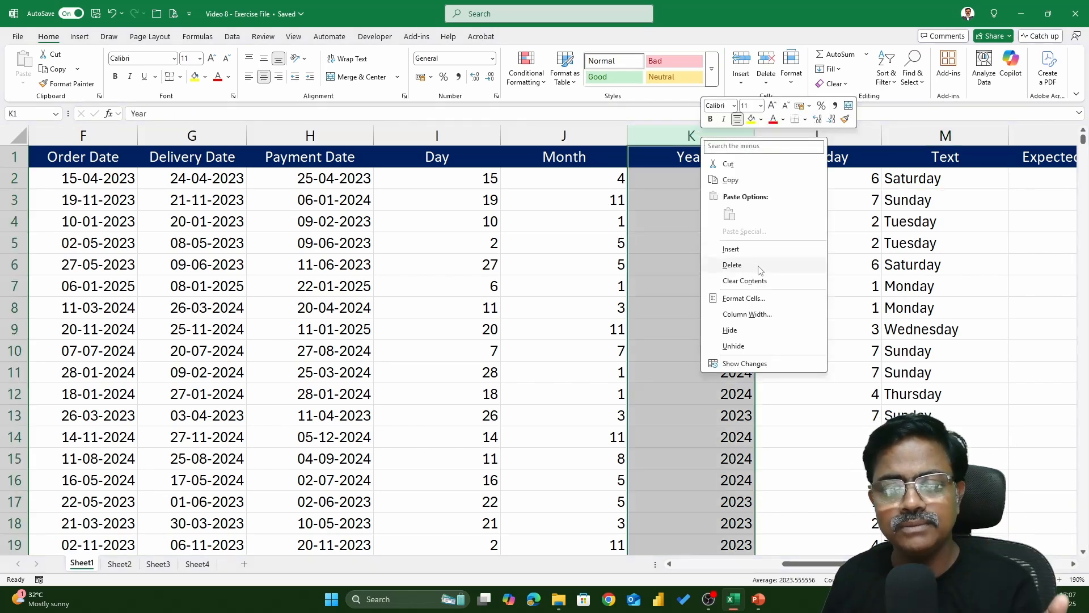
pyautogui.click(743, 249)
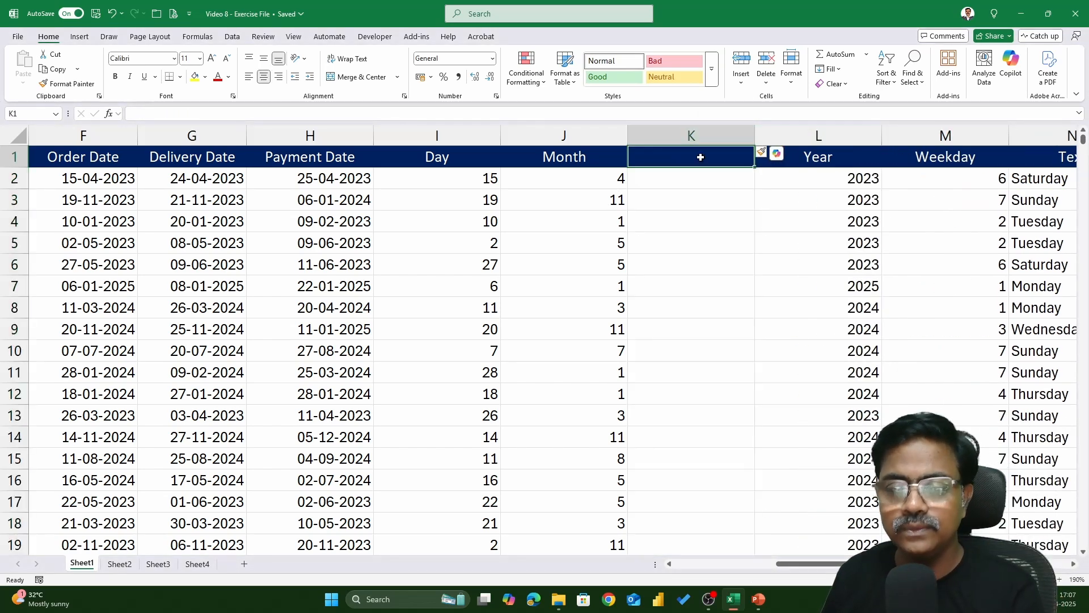
pyautogui.write('mONTH')
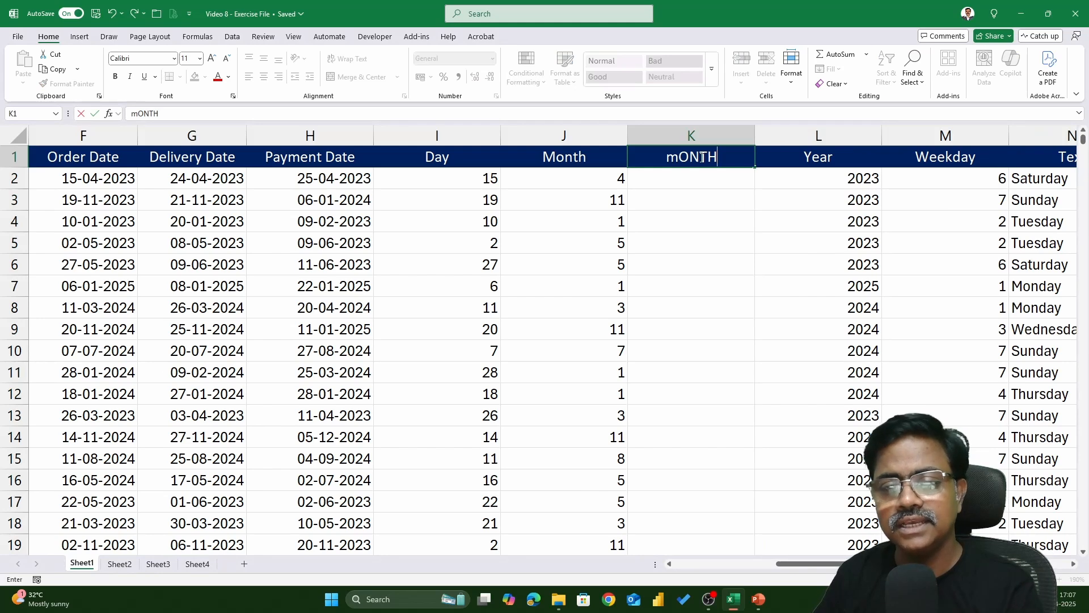
pyautogui.press('BackSpace')
pyautogui.press('BackSpace')
pyautogui.press('BackSpace')
pyautogui.press('BackSpace')
pyautogui.press('BackSpace')
pyautogui.write('M')
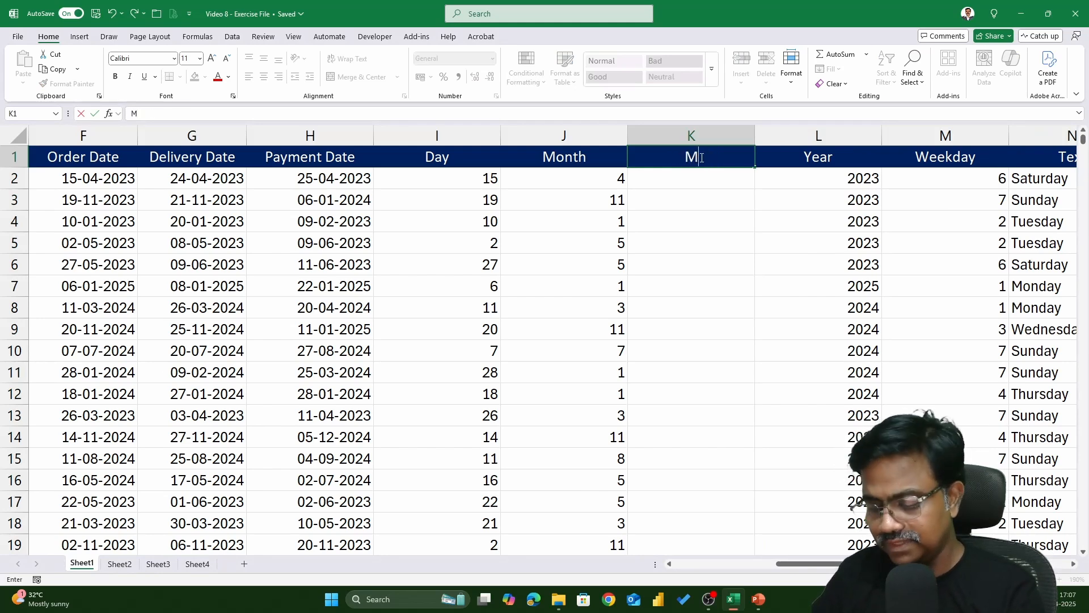
pyautogui.write('onth')
pyautogui.press('Return')
# Enter =TEXT(F2,"mmmm") in K2 and fill it down the new Month column
pyautogui.write('=text(')
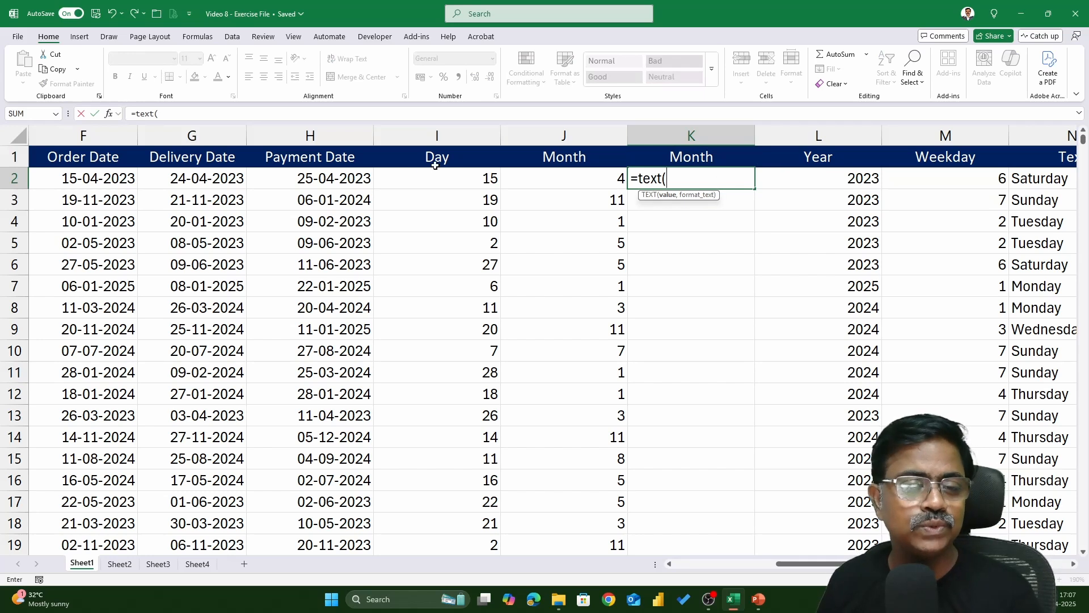
pyautogui.click(123, 180)
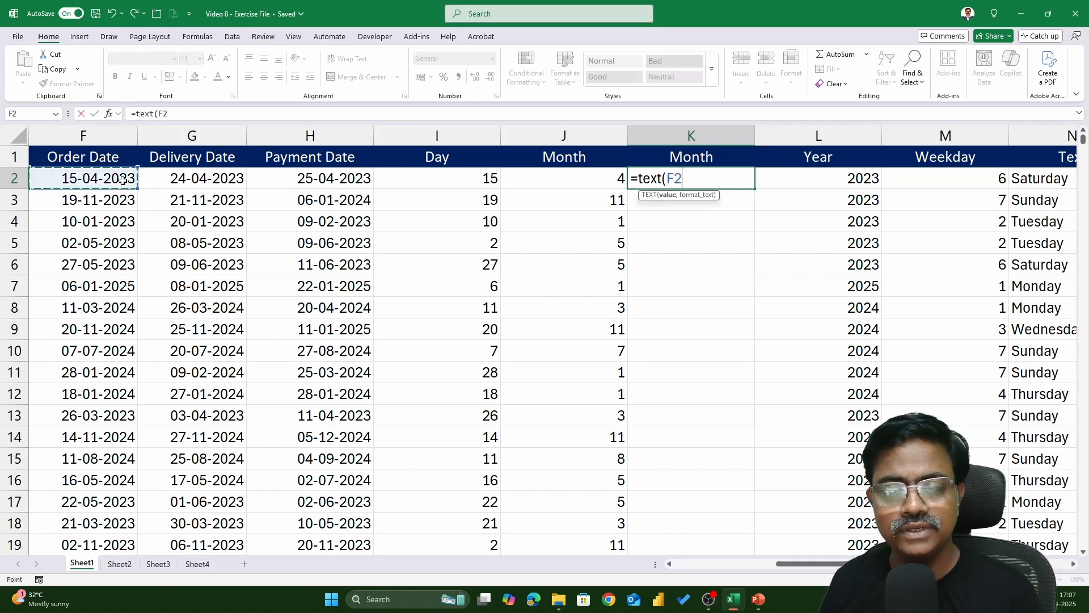
pyautogui.write(',')
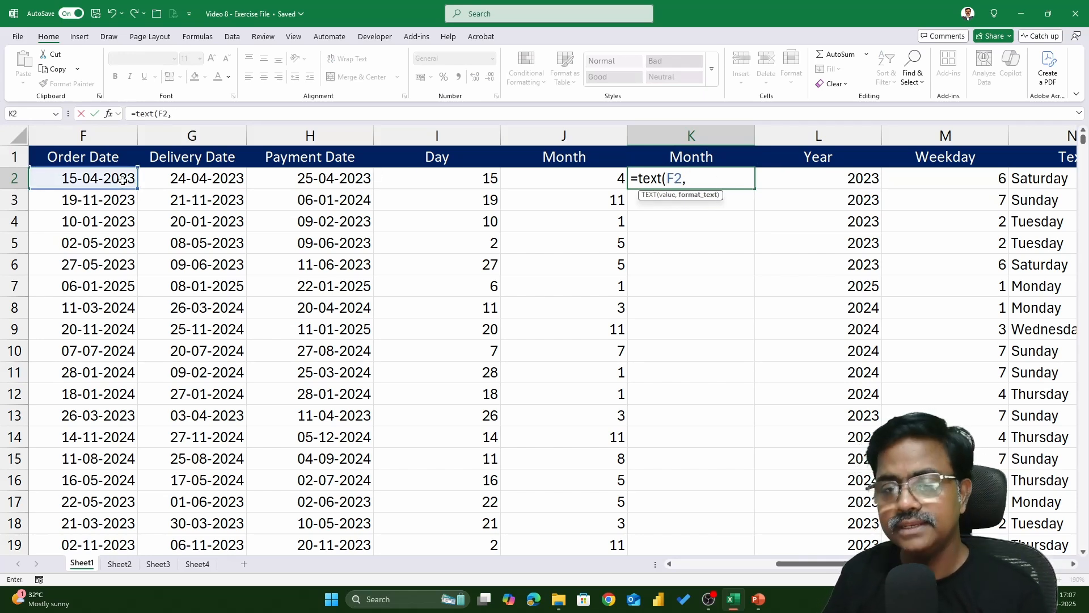
pyautogui.write('"')
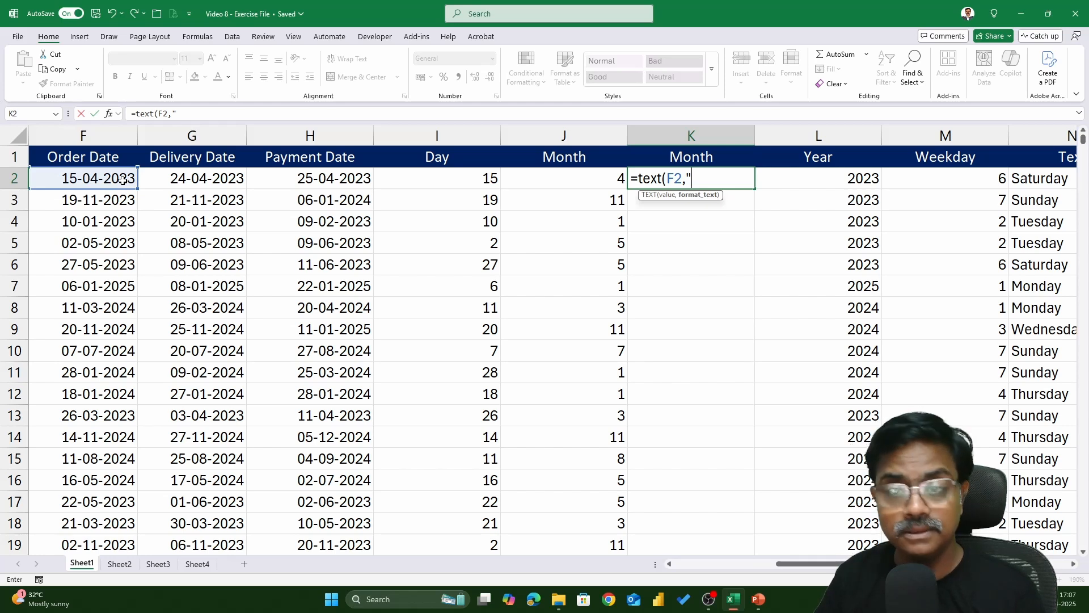
pyautogui.write('mmmm')
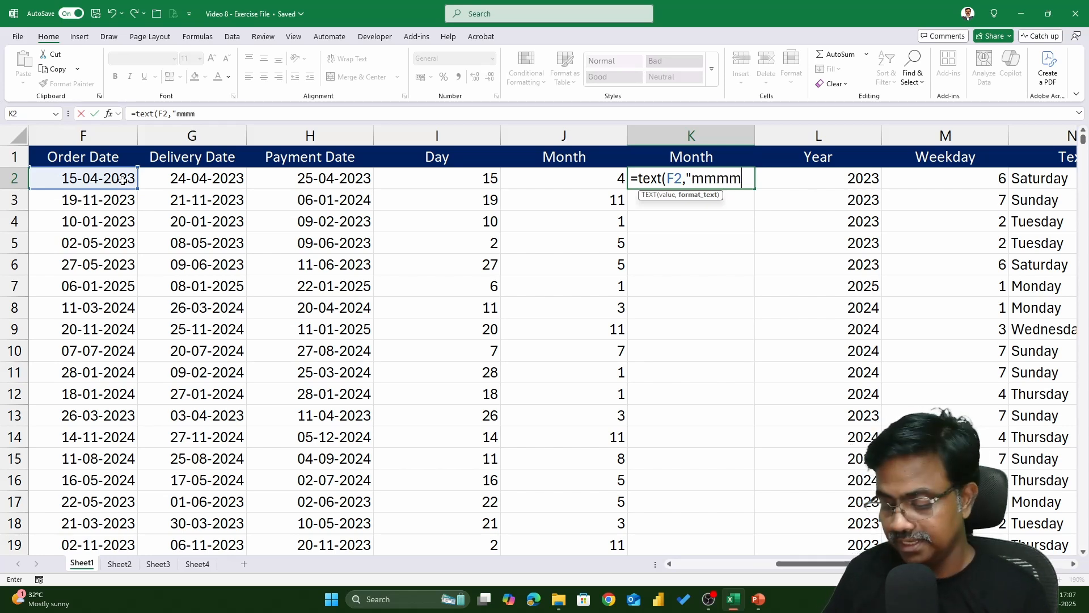
pyautogui.write('")')
pyautogui.press('Return')
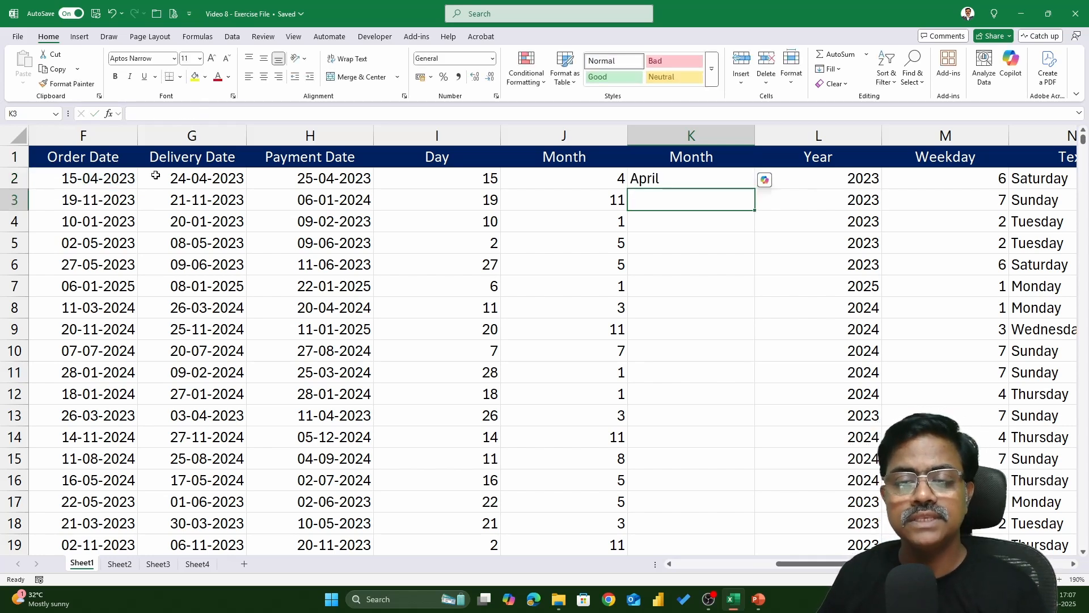
pyautogui.click(751, 187)
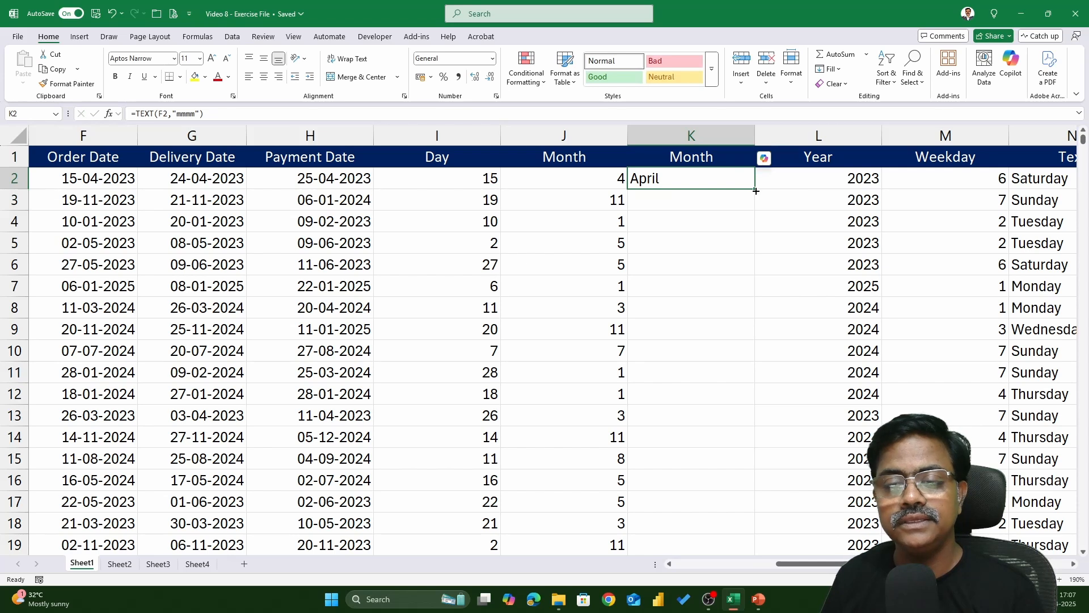
pyautogui.doubleClick(751, 186)
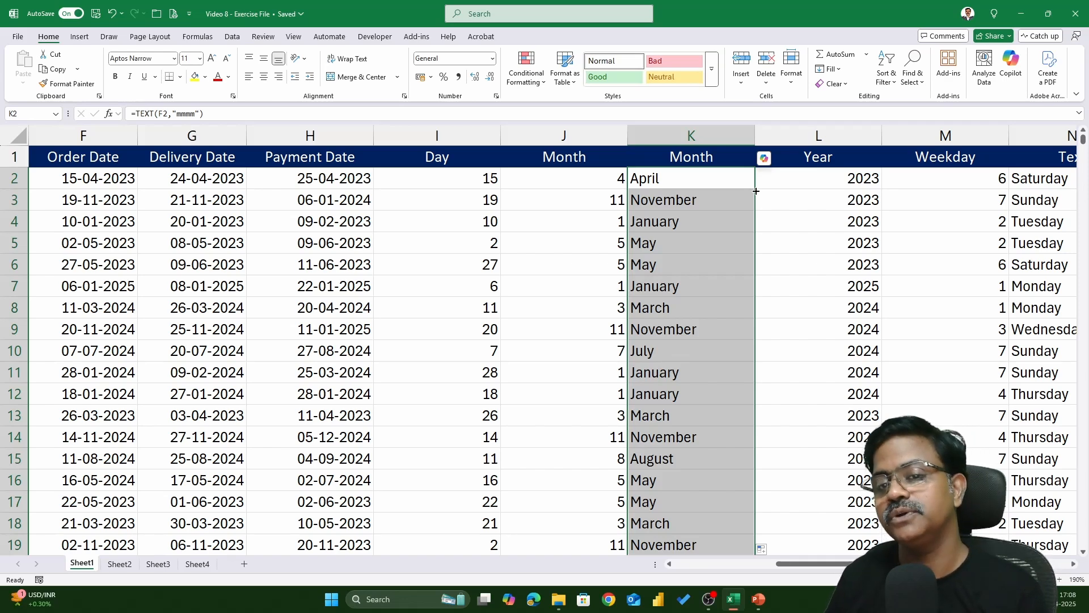
# Rename the new column's header to "Month Name"
pyautogui.doubleClick(735, 153)
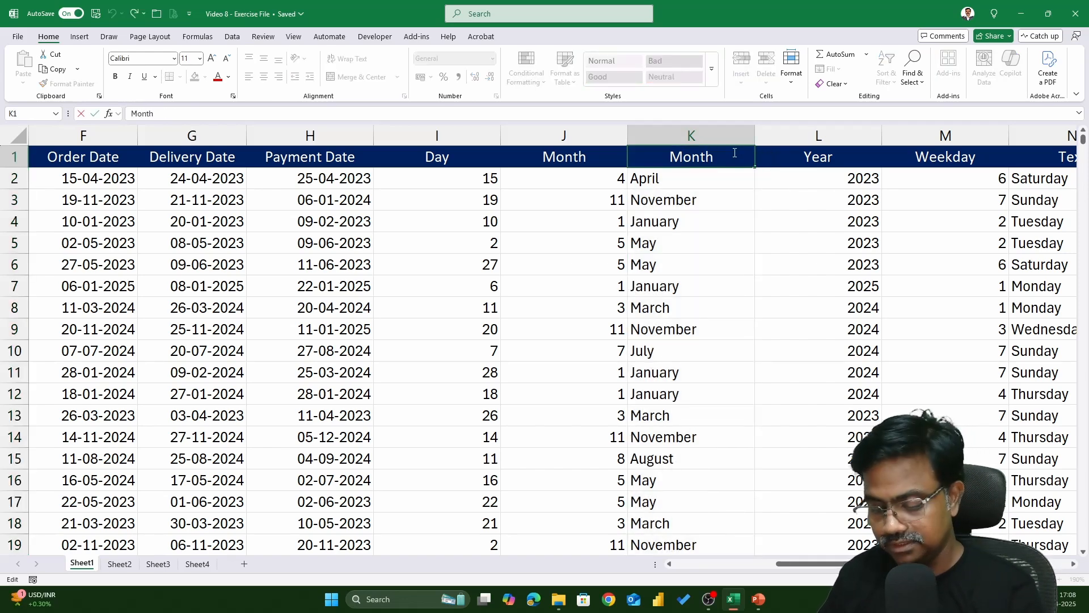
pyautogui.write('Name')
pyautogui.press('Return')
pyautogui.click(733, 154)
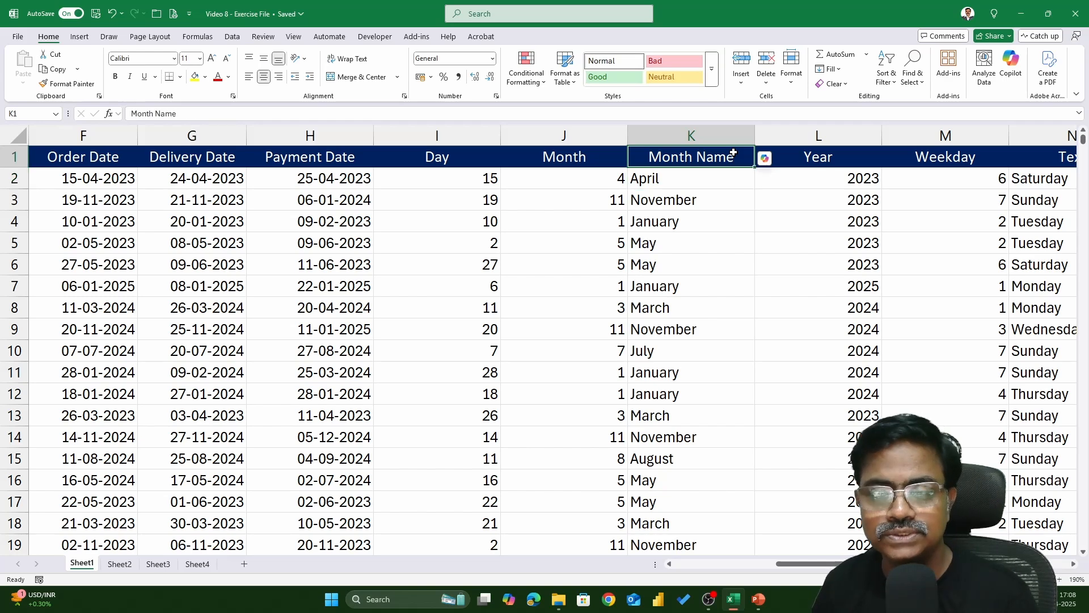
# Step through the headers and formulas of the Day, Month, Month Name, Year, Weekday and Text columns
pyautogui.press('Right')
pyautogui.press('Right')
pyautogui.press('Right')
pyautogui.press('Right')
pyautogui.press('Left')
pyautogui.press('Left')
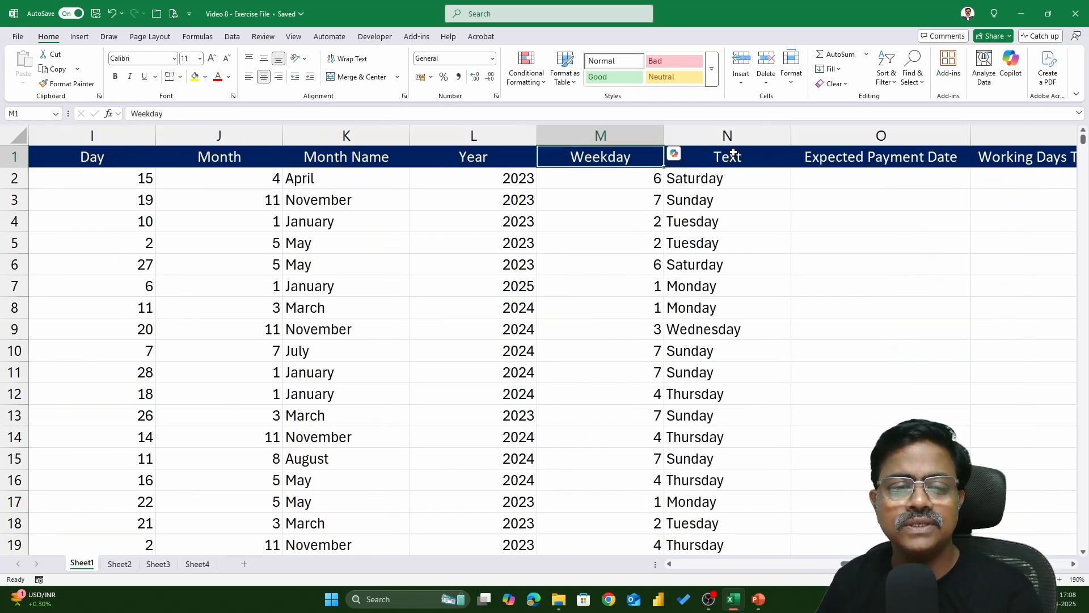
pyautogui.press('Left')
pyautogui.press('Left')
pyautogui.press('Left')
pyautogui.press('Left')
pyautogui.press('Left')
pyautogui.press('Left')
pyautogui.press('Left')
pyautogui.press('Right')
pyautogui.press('Right')
pyautogui.press('Right')
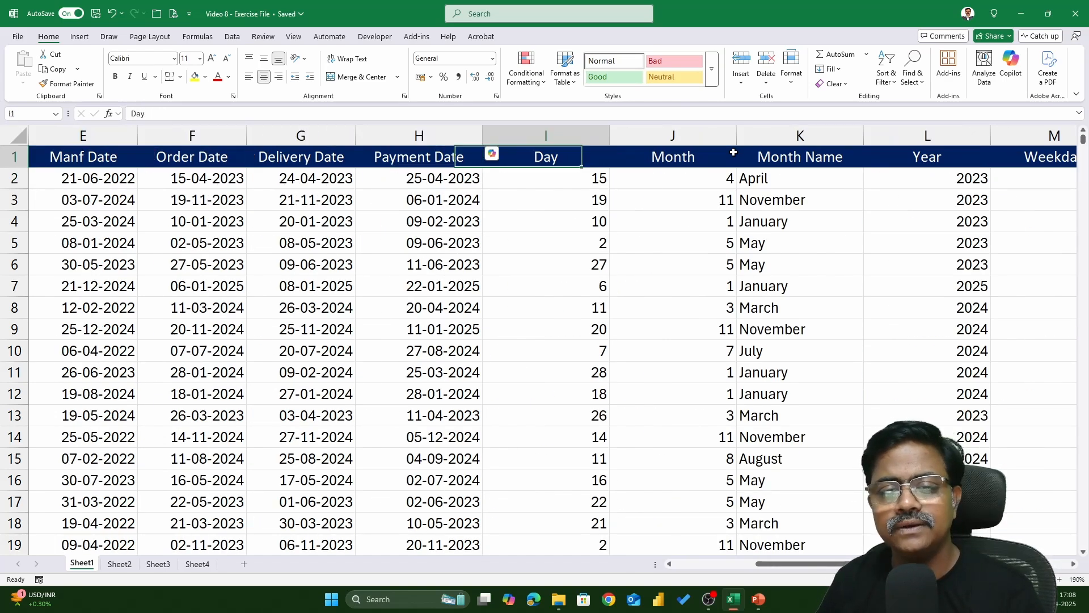
pyautogui.press('Down')
pyautogui.press('Right')
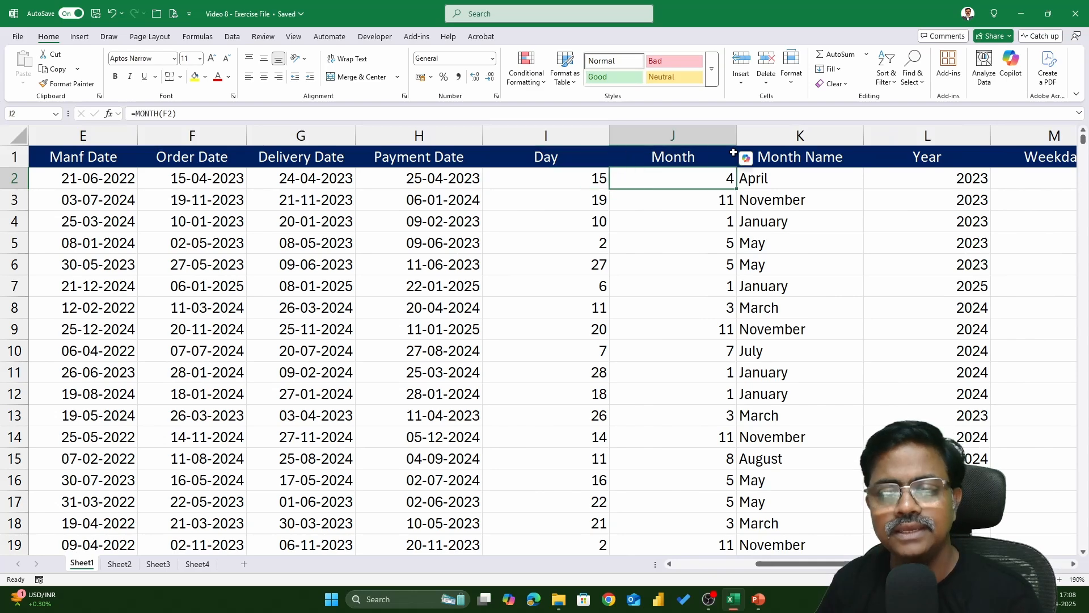
pyautogui.press('Right')
pyautogui.press('Right')
pyautogui.press('Right')
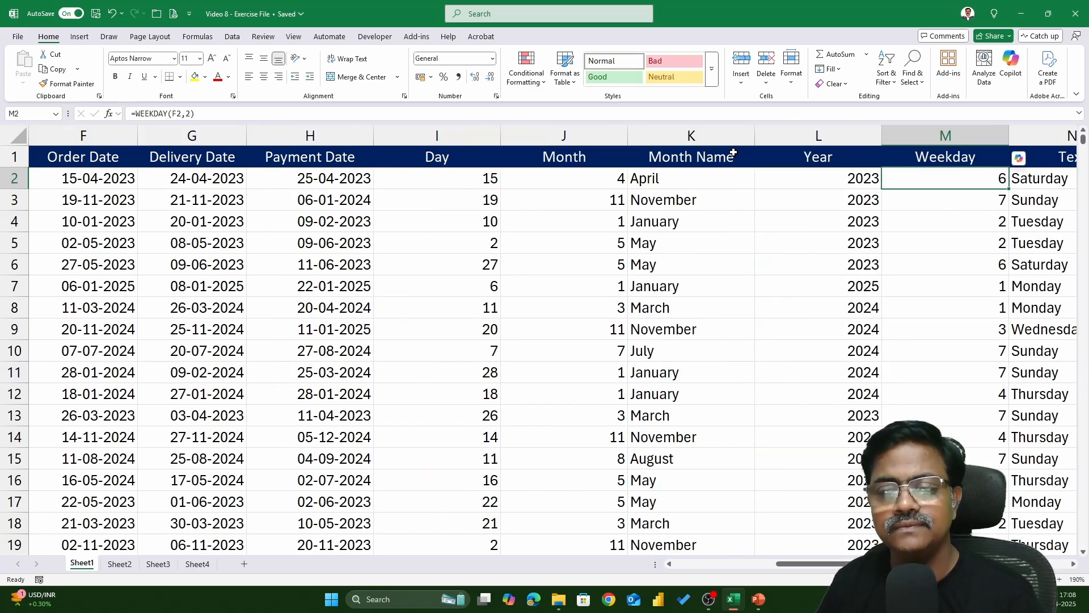
pyautogui.press('Right')
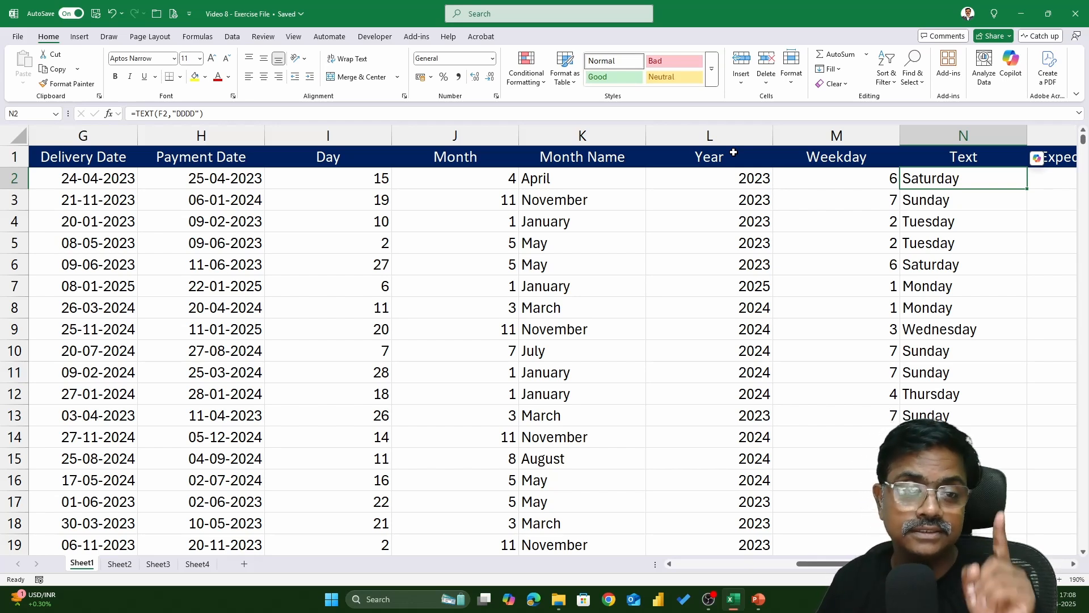
pyautogui.press('Left')
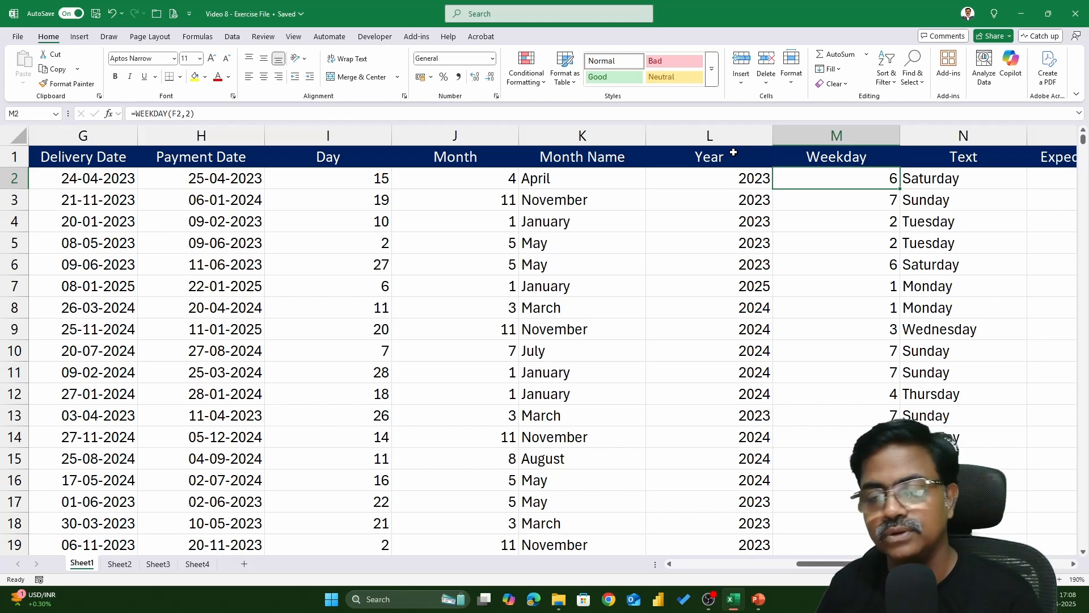
pyautogui.press('Right')
pyautogui.press('Left')
pyautogui.press('Right')
pyautogui.press('Right')
pyautogui.press('Right')
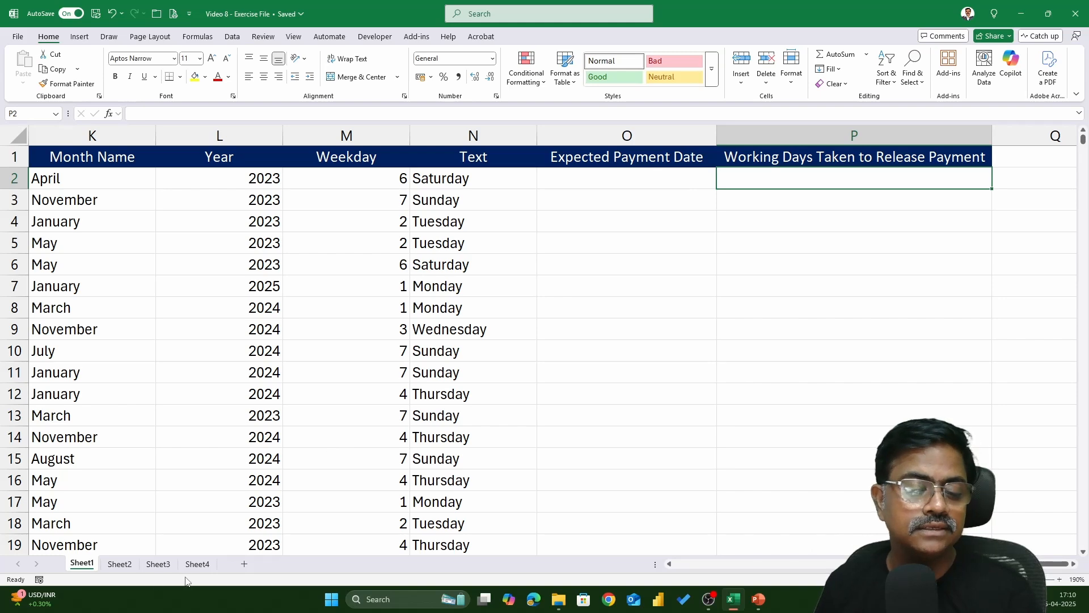
# Open Sheet3 and select the list of holiday dates in column A
pyautogui.click(203, 567)
pyautogui.click(161, 564)
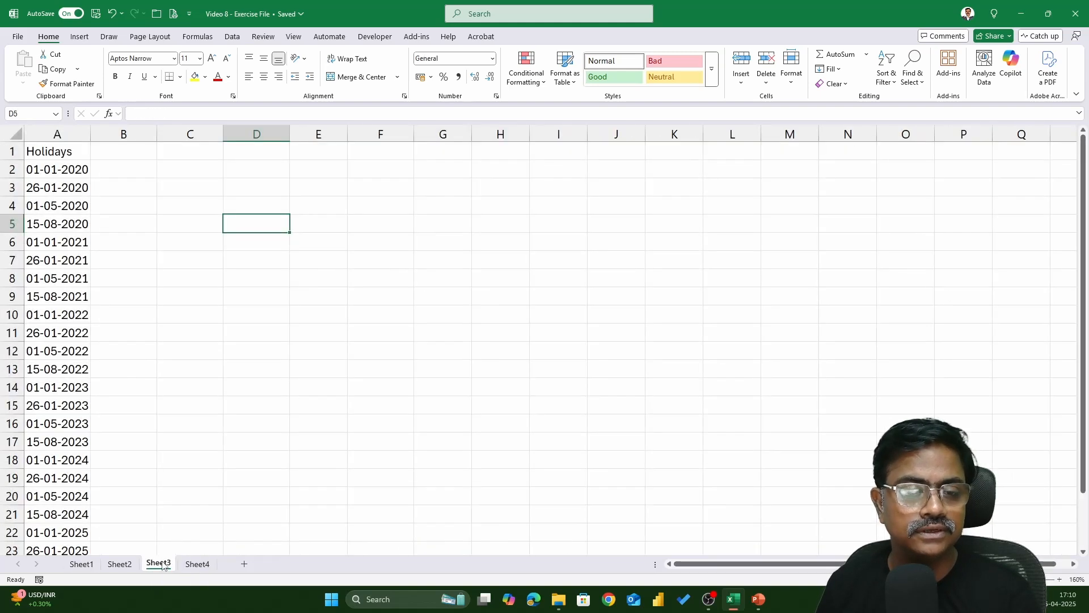
pyautogui.moveTo(55, 169); pyautogui.dragTo(70, 408)
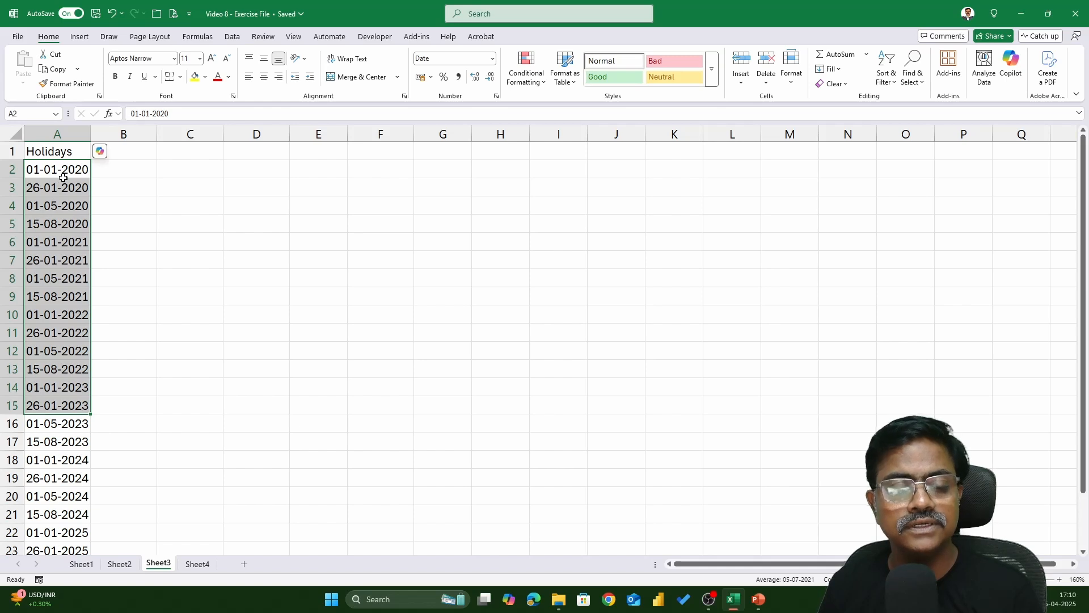
pyautogui.scroll(-3, 63, 178)
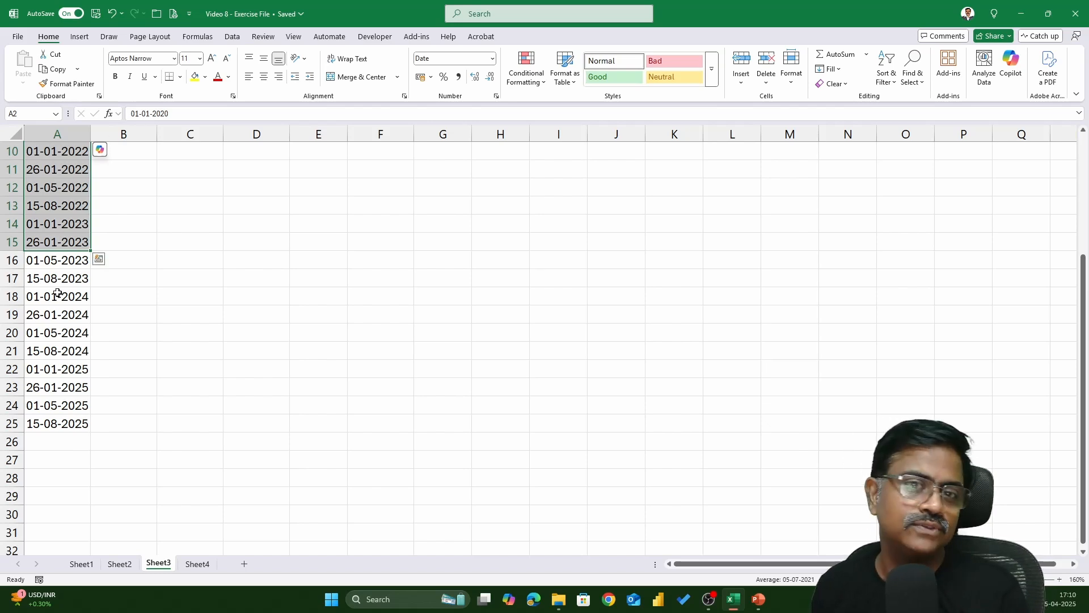
pyautogui.scroll(1, 57, 308)
pyautogui.scroll(2, 57, 308)
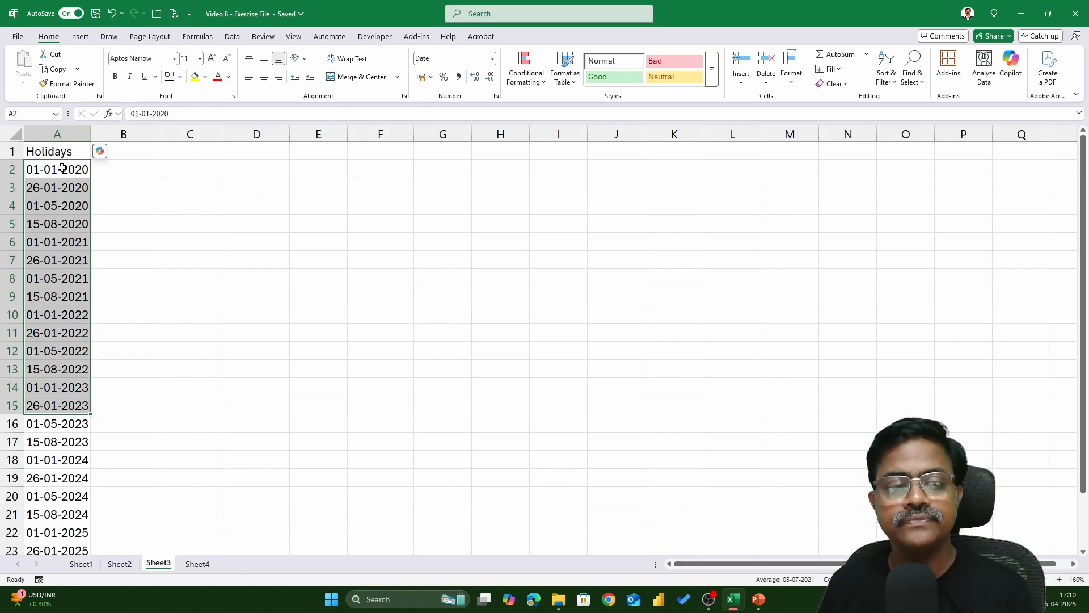
pyautogui.moveTo(62, 170); pyautogui.dragTo(60, 457)
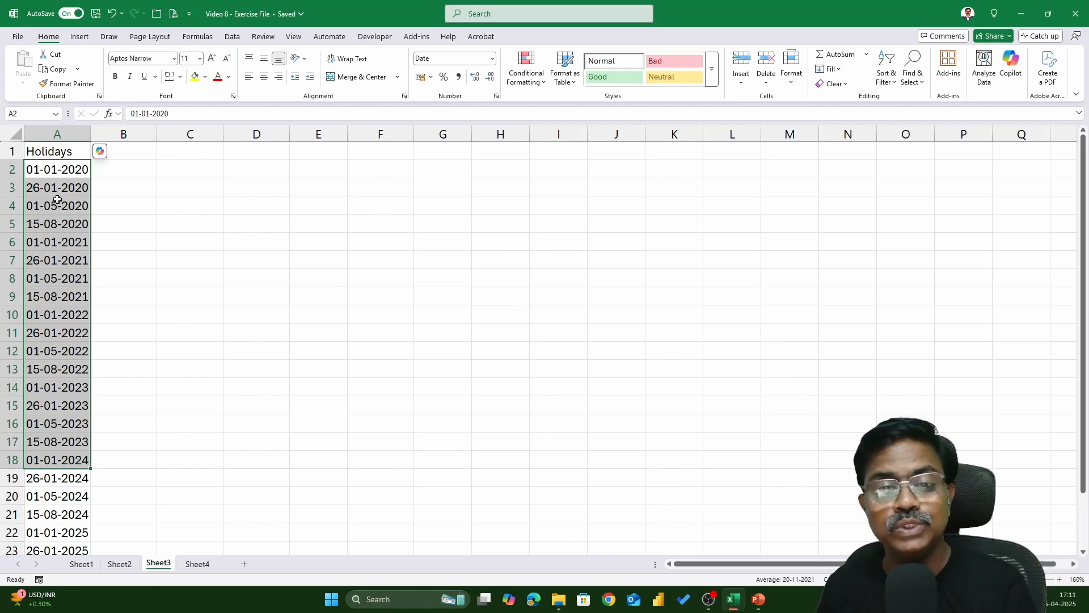
# Return to Sheet1 and review the Expected Payment Date, Credit Period and Order Date columns
pyautogui.click(82, 565)
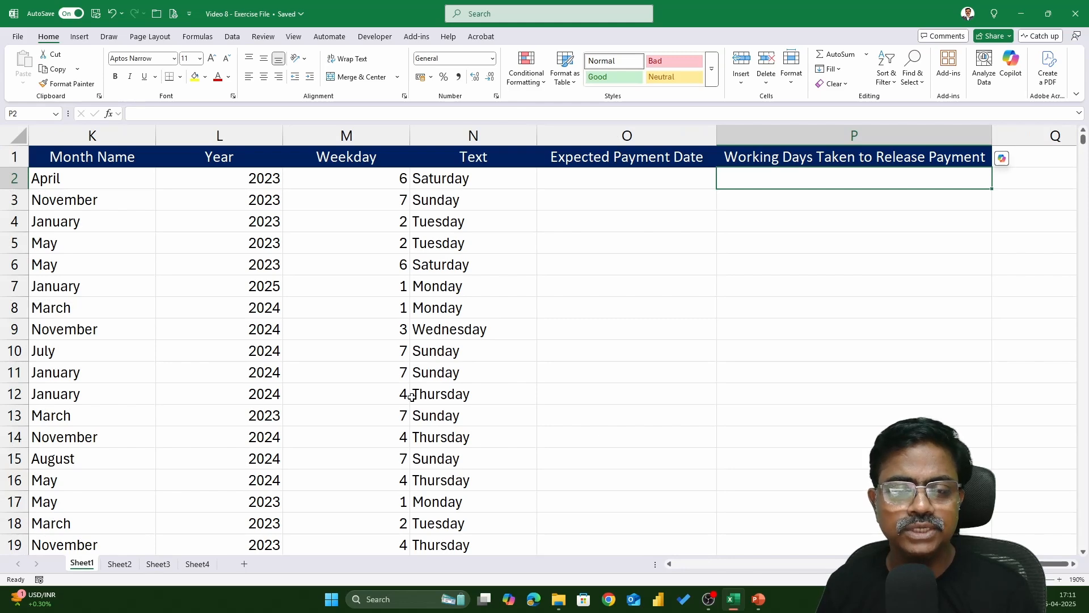
pyautogui.press('Left')
pyautogui.press('Left')
pyautogui.press('Left')
pyautogui.press('Left')
pyautogui.press('Left')
pyautogui.press('Left')
pyautogui.press('Left')
pyautogui.press('Left')
pyautogui.press('Left')
pyautogui.press('Left')
pyautogui.press('Left')
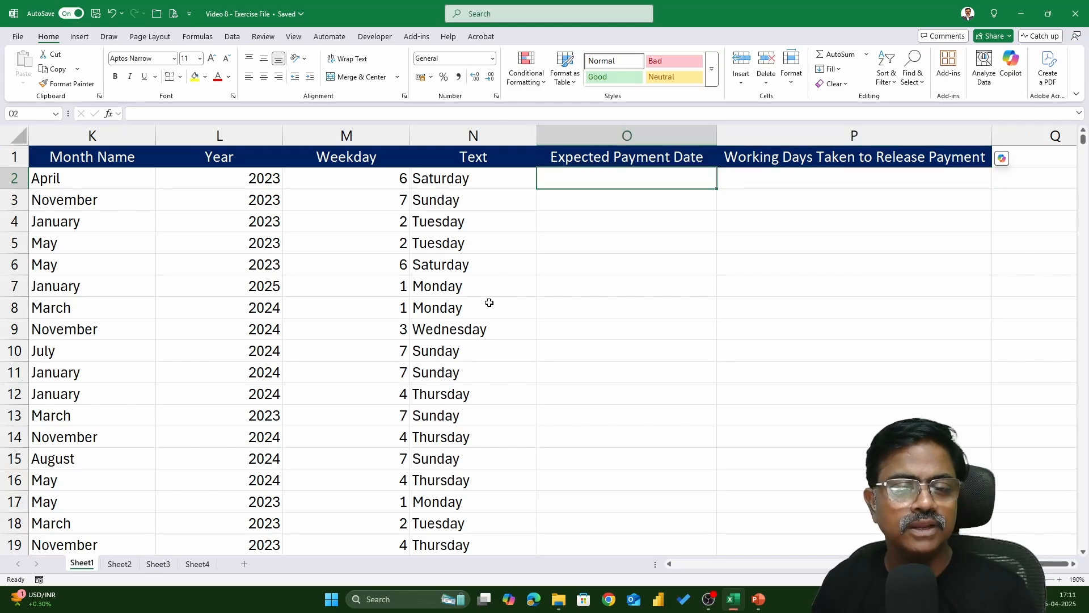
pyautogui.press('Left')
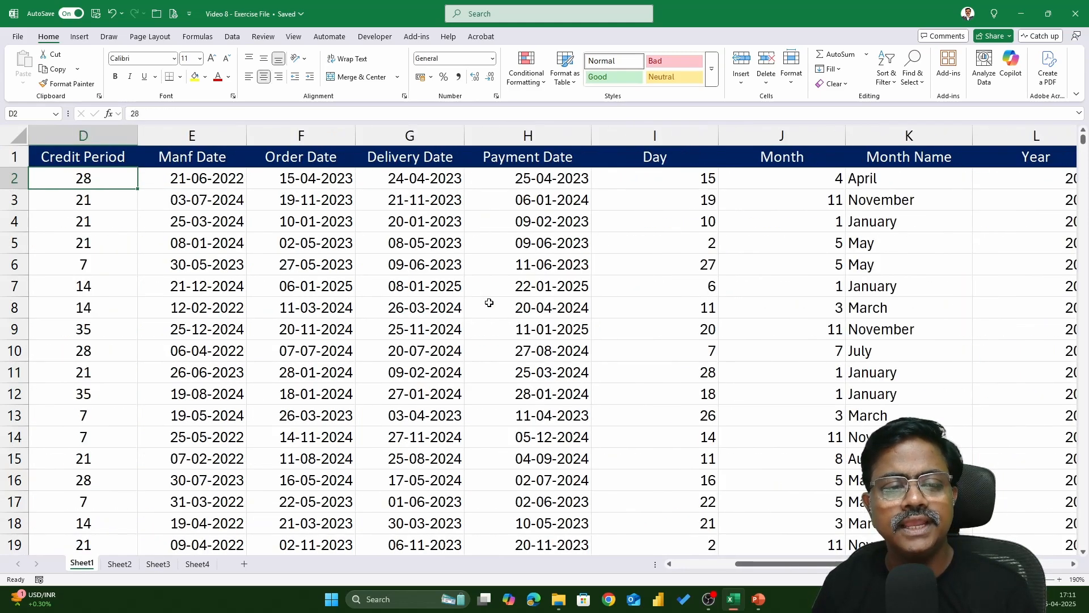
pyautogui.press('Right')
pyautogui.press('Right')
pyautogui.press('Left')
pyautogui.press('Left')
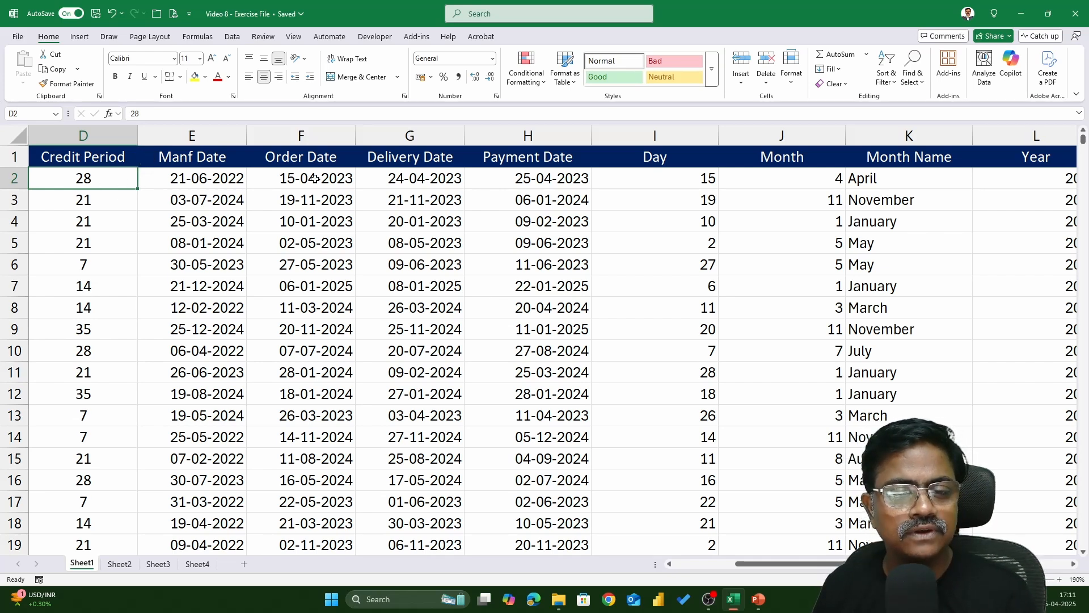
# Hide the Day, Month, Month Name, Year, Weekday and Text columns (I through N)
pyautogui.click(345, 179)
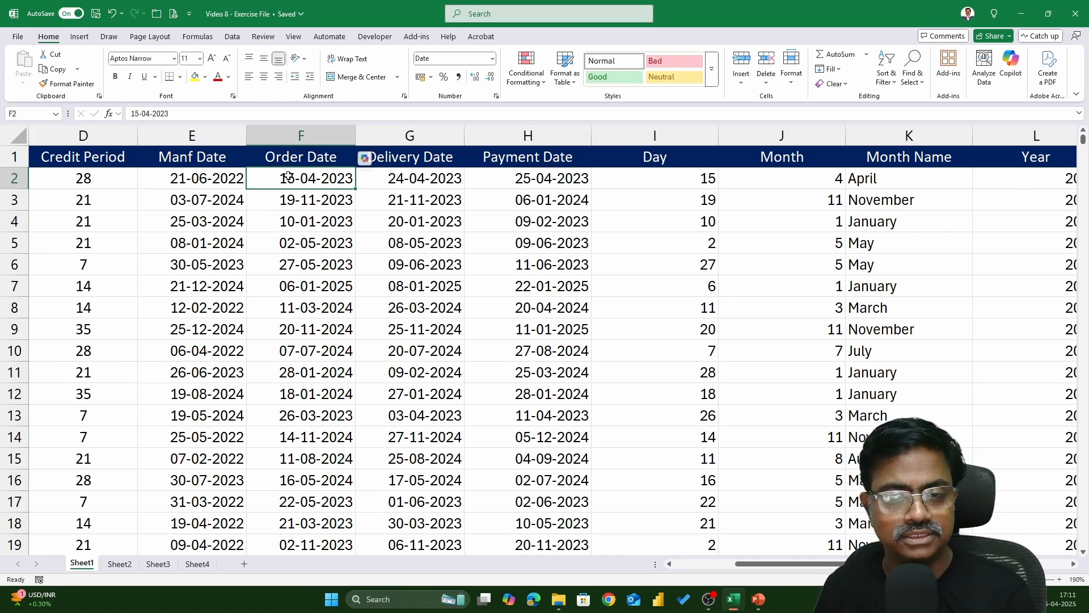
pyautogui.click(545, 177)
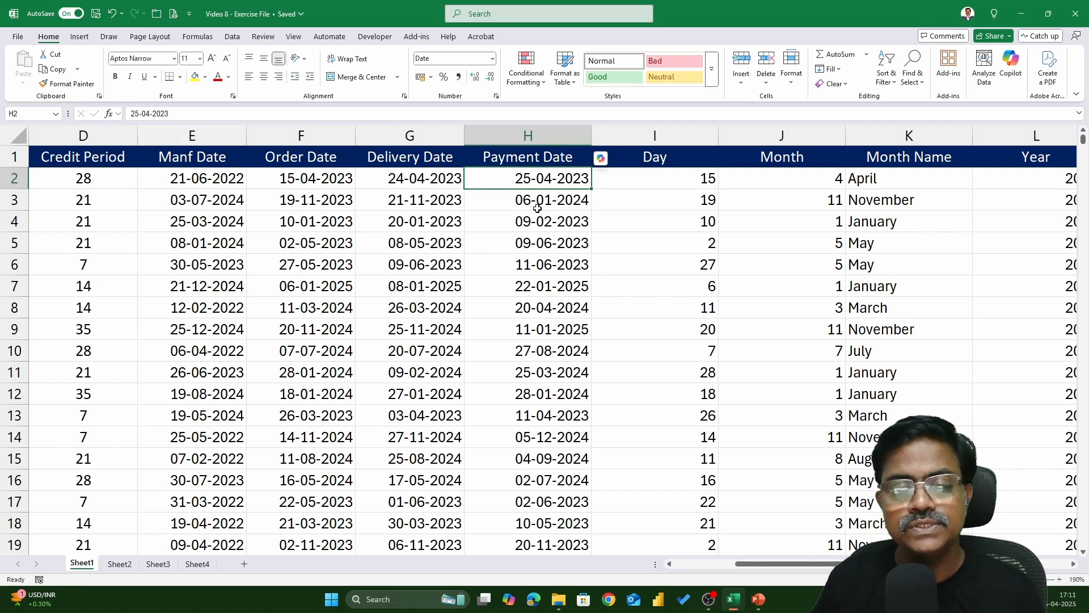
pyautogui.click(323, 173)
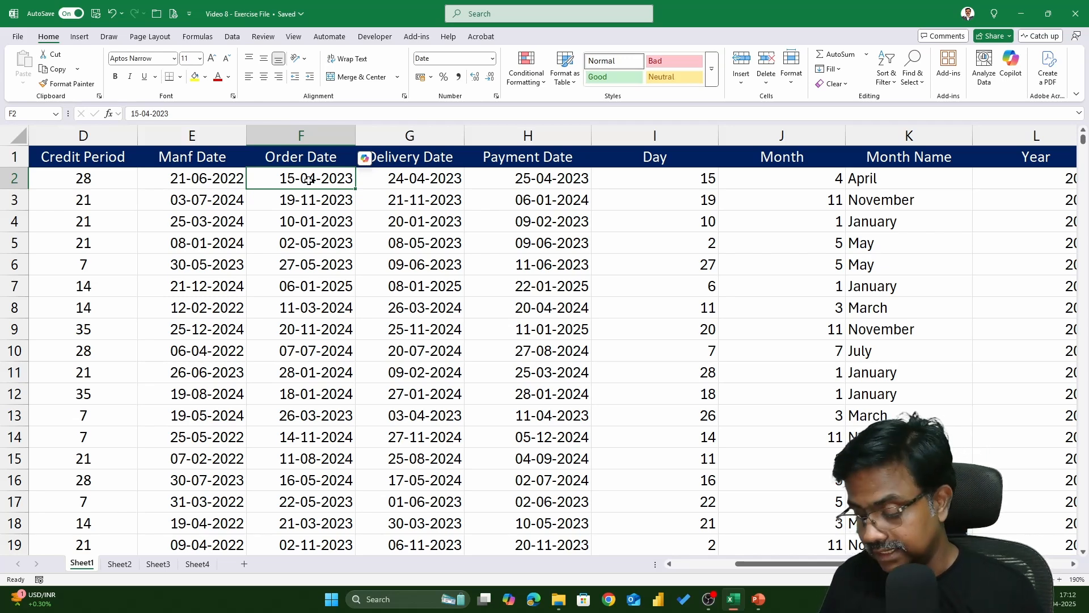
pyautogui.click(669, 136)
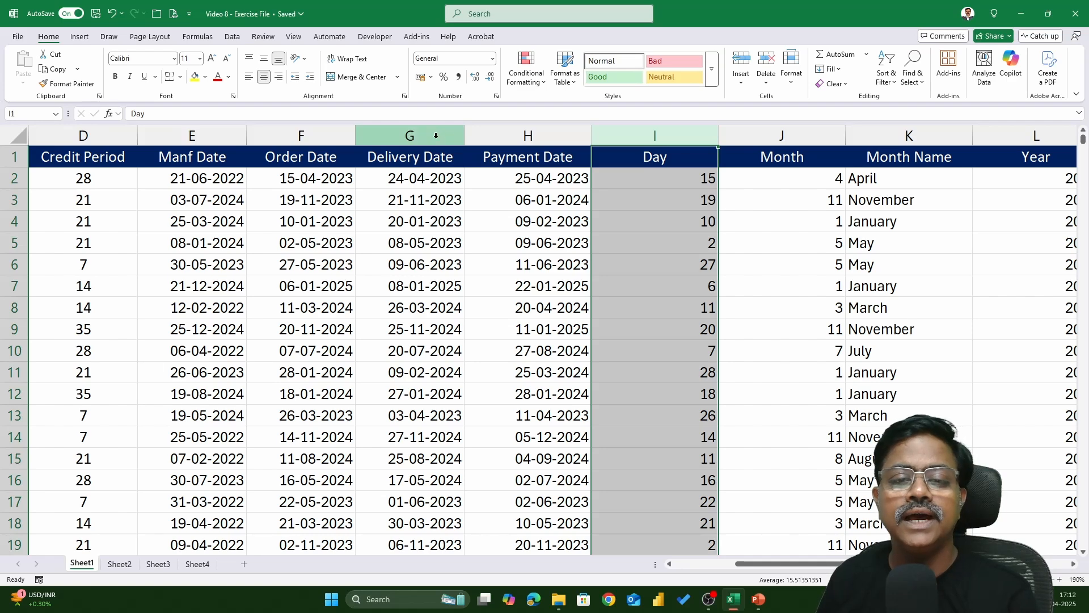
pyautogui.hotkey('shift', 'Right')
pyautogui.hotkey('shift', 'Right')
pyautogui.hotkey('shift', 'Right')
pyautogui.hotkey('shift', 'Right')
pyautogui.hotkey('shift', 'Right')
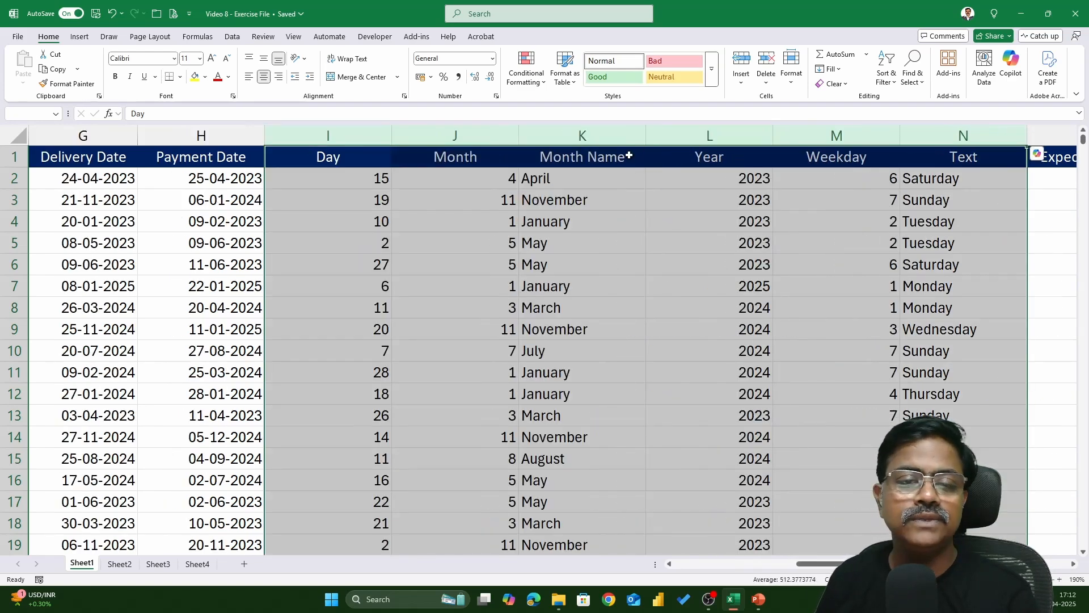
pyautogui.rightClick(378, 139)
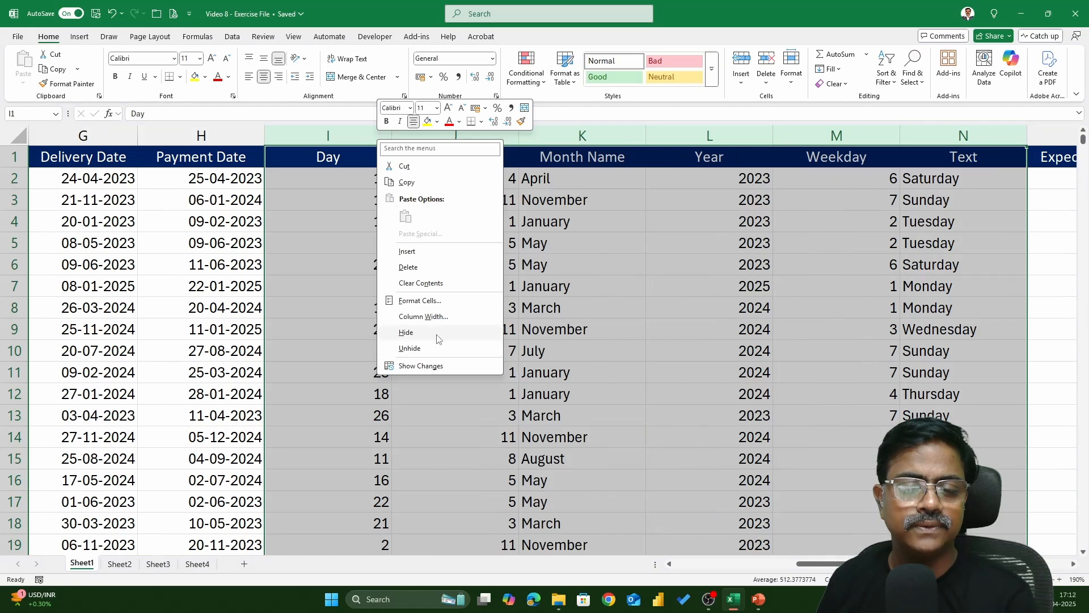
pyautogui.click(405, 332)
# Enter =F2+D2 in the first Expected Payment Date cell to add the credit period to the order date
pyautogui.click(329, 181)
pyautogui.press('Left')
pyautogui.press('Left')
pyautogui.press('Left')
pyautogui.press('Left')
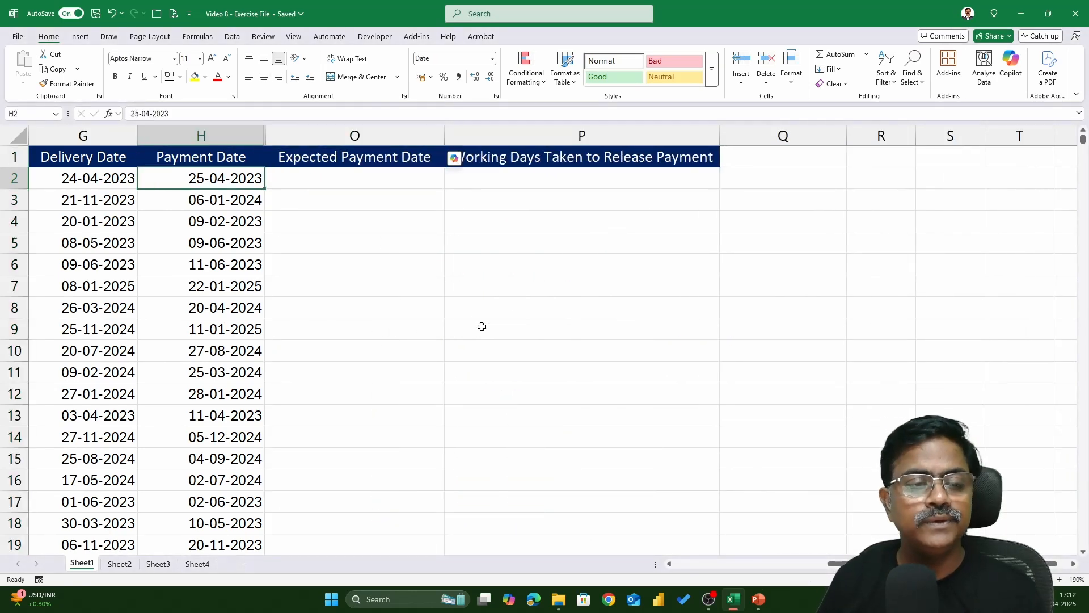
pyautogui.press('Right')
pyautogui.press('Right')
pyautogui.press('Left')
pyautogui.press('Left')
pyautogui.press('Left')
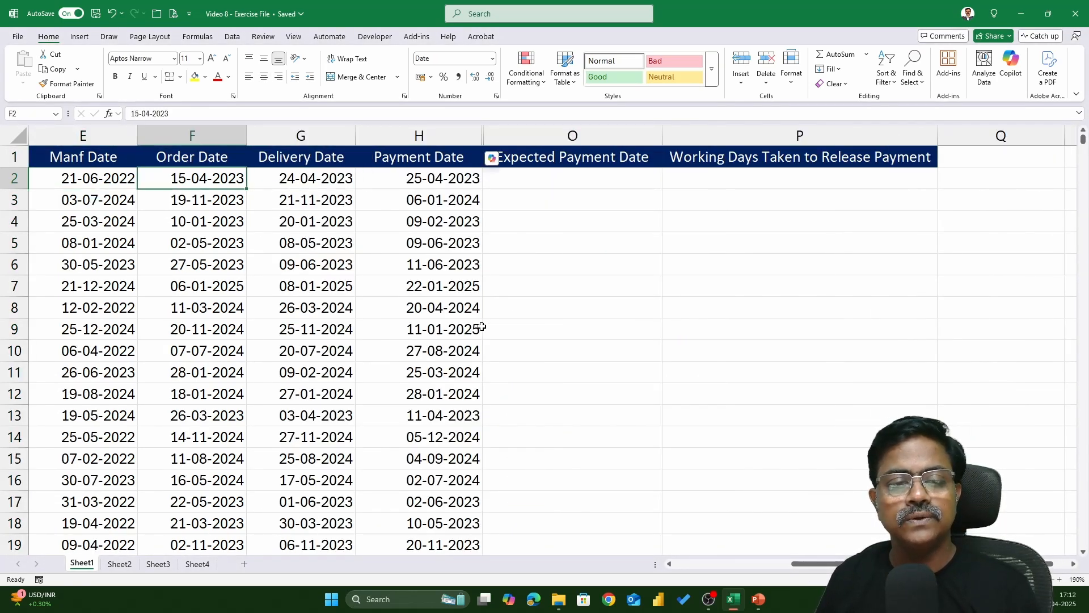
pyautogui.press('Right')
pyautogui.press('Right')
pyautogui.press('Right')
pyautogui.press('Right')
pyautogui.press('Right')
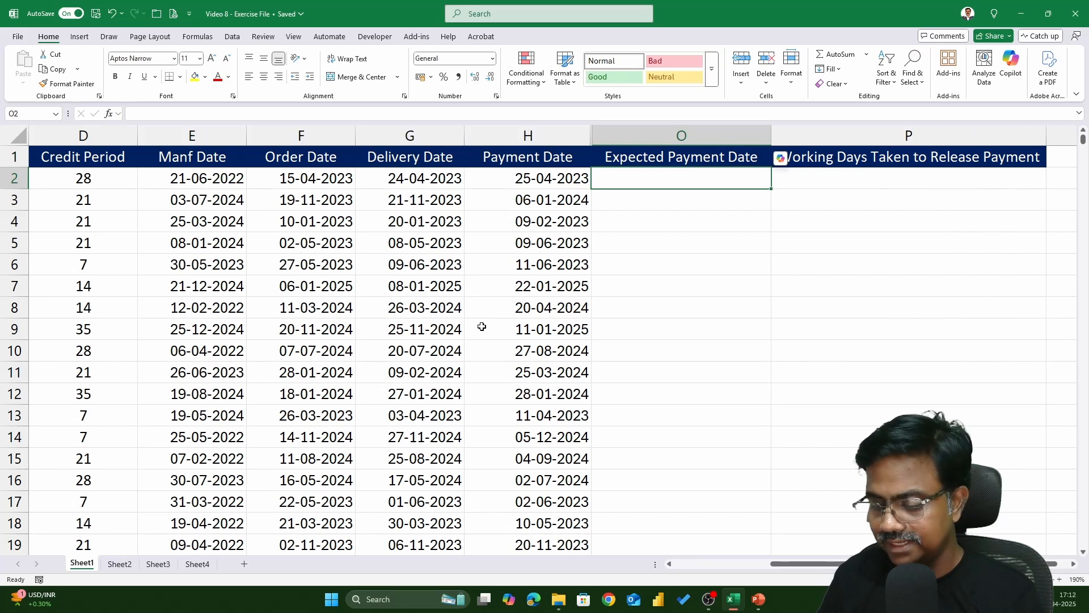
pyautogui.write('=')
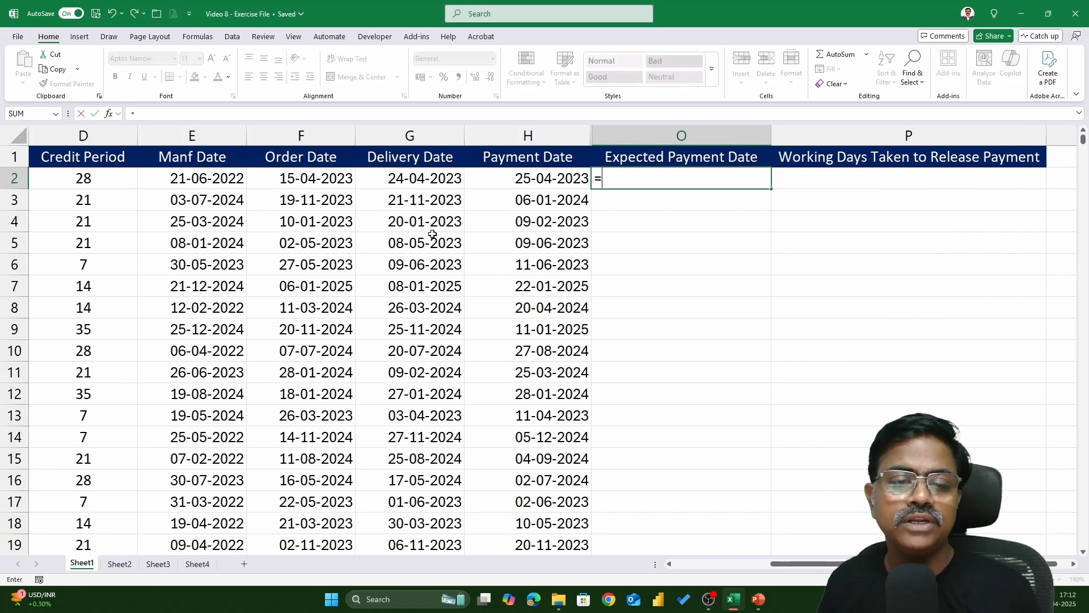
pyautogui.click(320, 180)
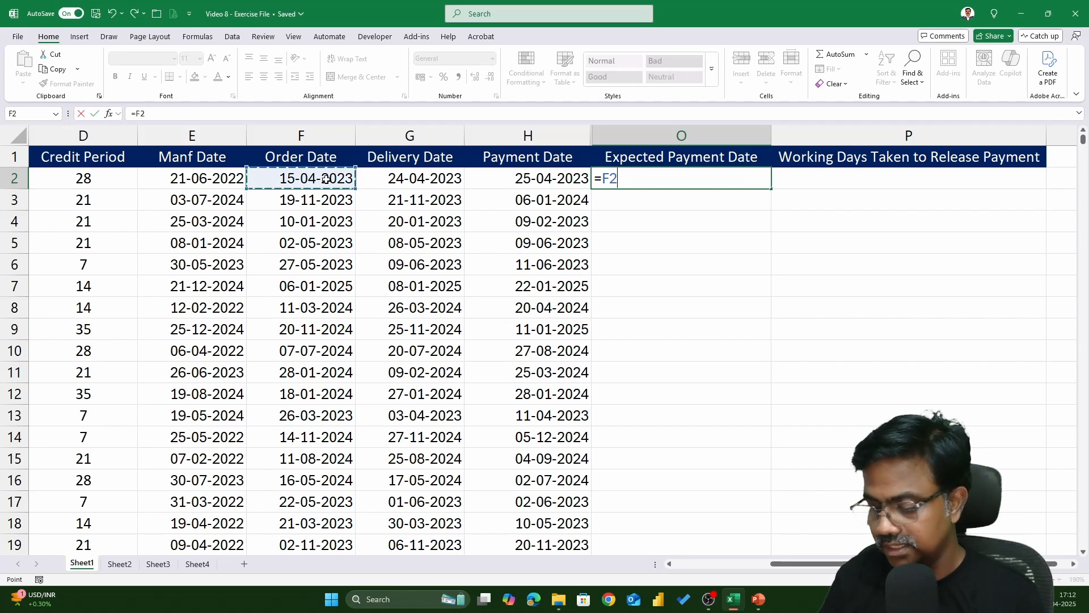
pyautogui.write('+')
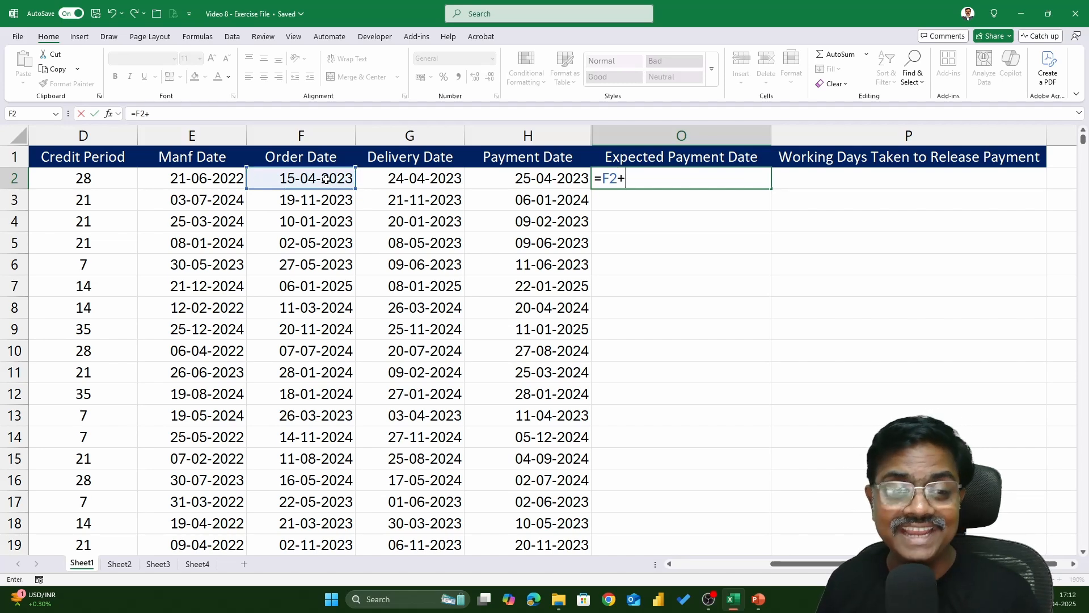
pyautogui.click(122, 180)
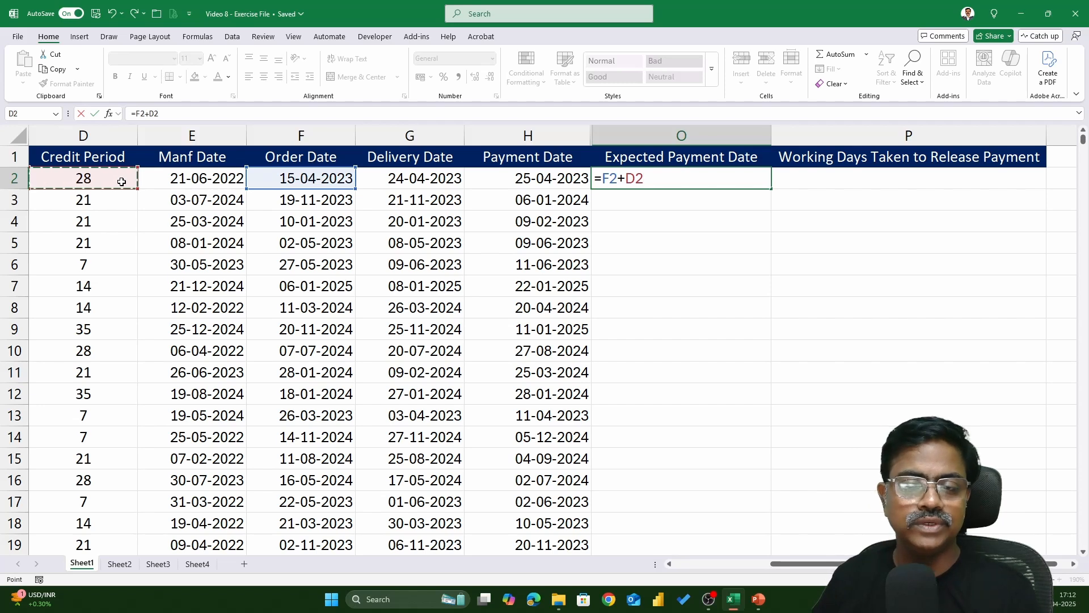
pyautogui.press('Return')
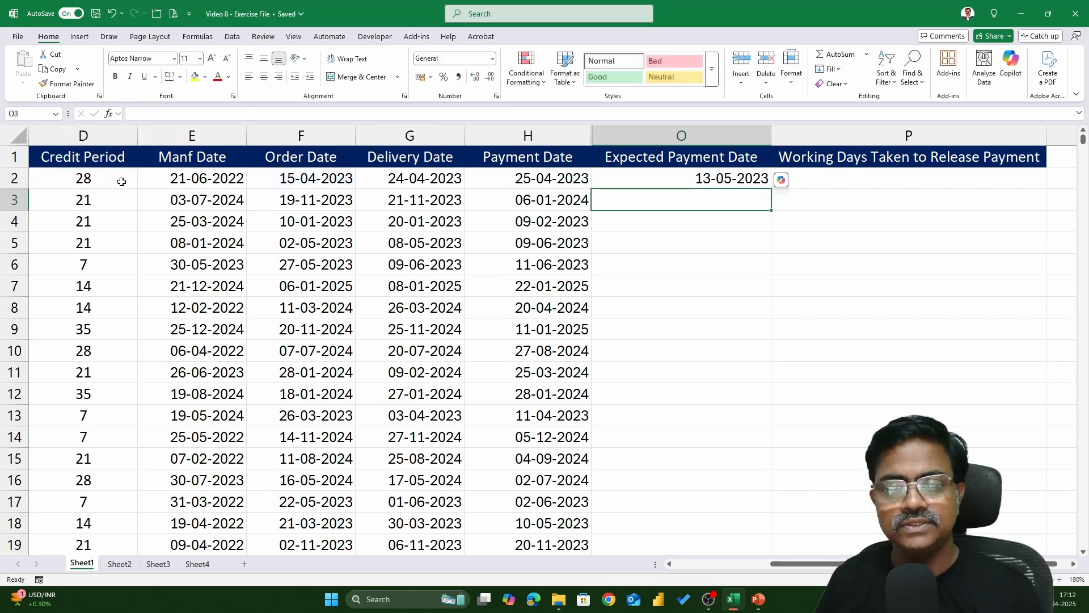
pyautogui.press('Up')
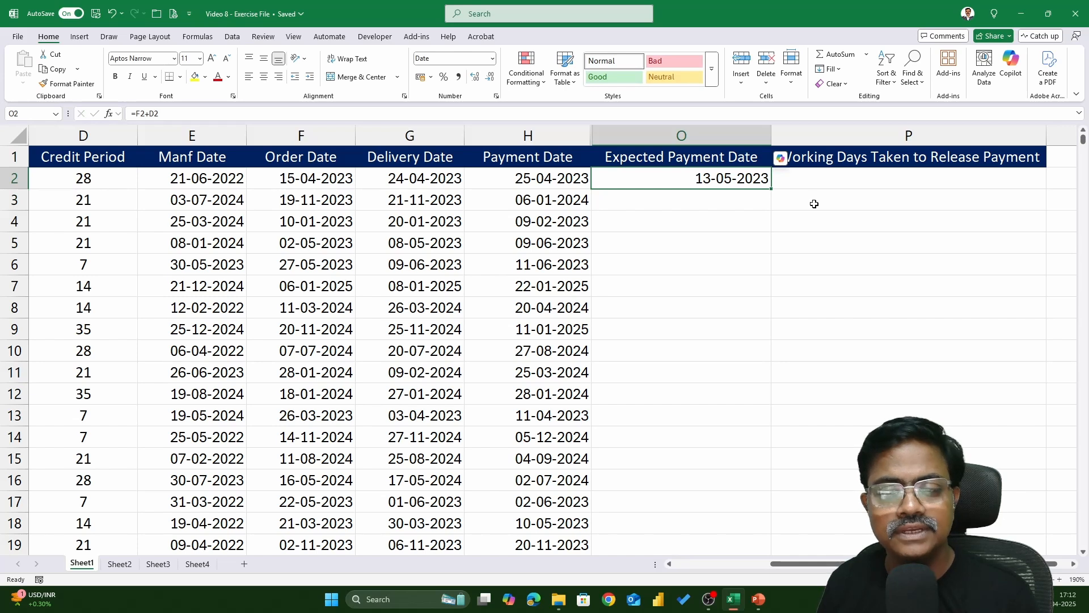
pyautogui.doubleClick(735, 180)
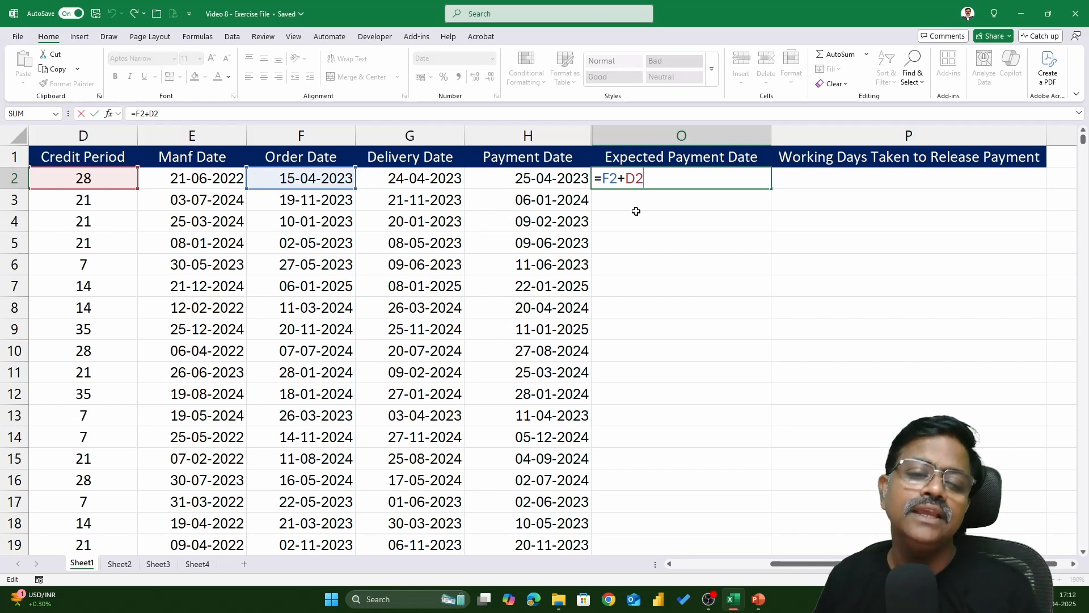
pyautogui.hotkey('ctrl', 'Return')
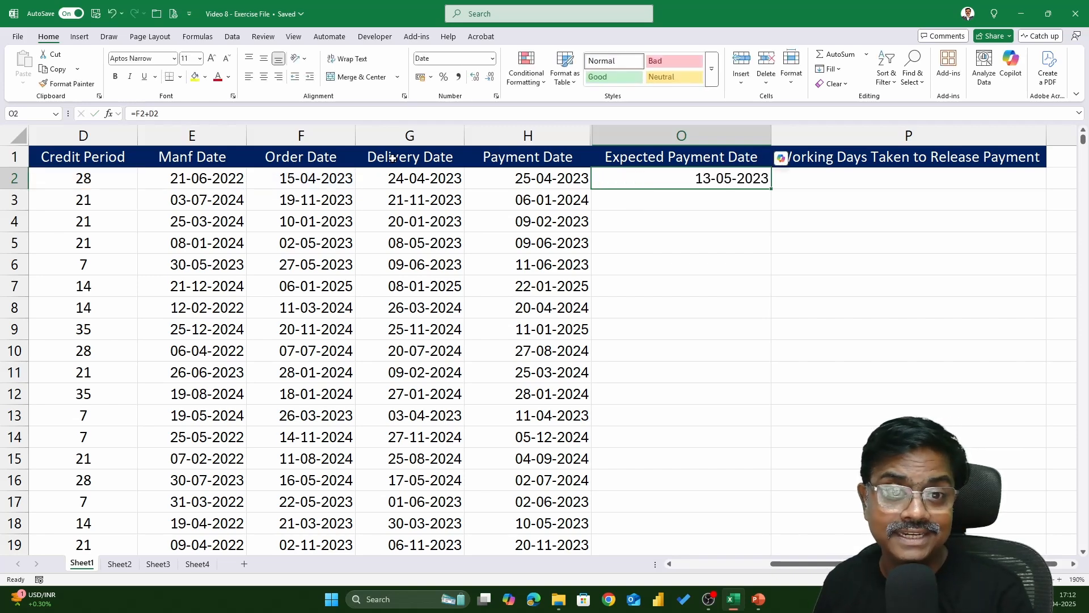
# Switch the Order Date and Expected Payment Date columns to General number format to show the underlying date serial numbers
pyautogui.click(320, 135)
pyautogui.click(493, 59)
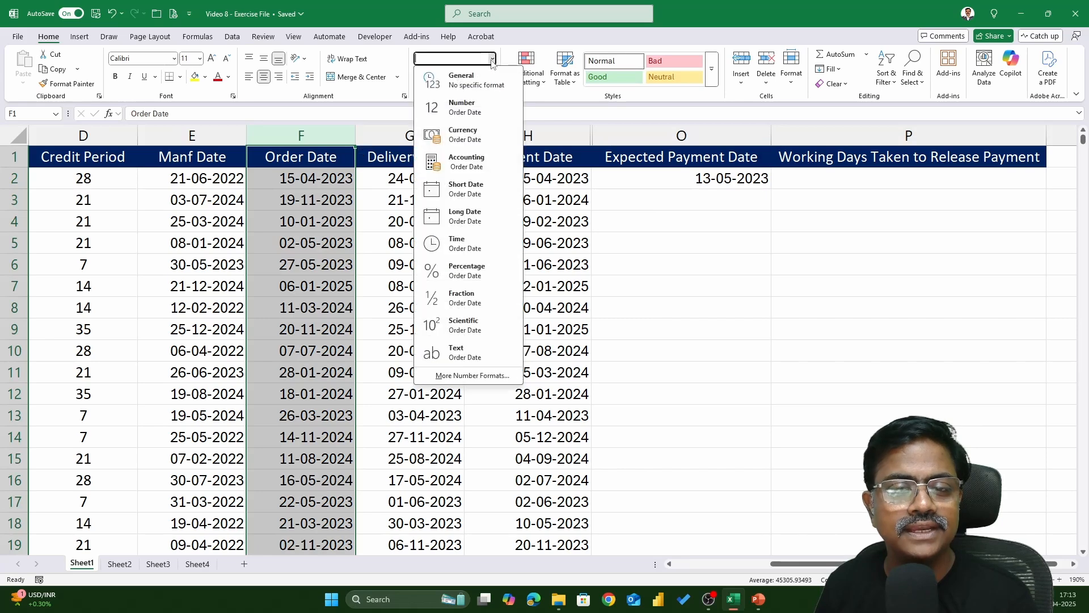
pyautogui.click(454, 79)
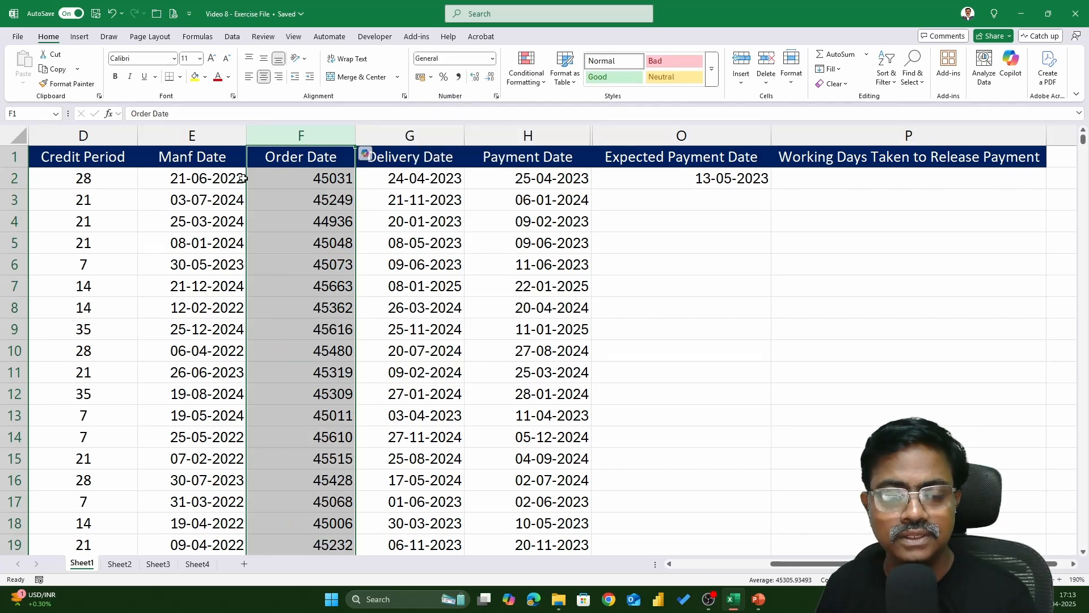
pyautogui.click(691, 149)
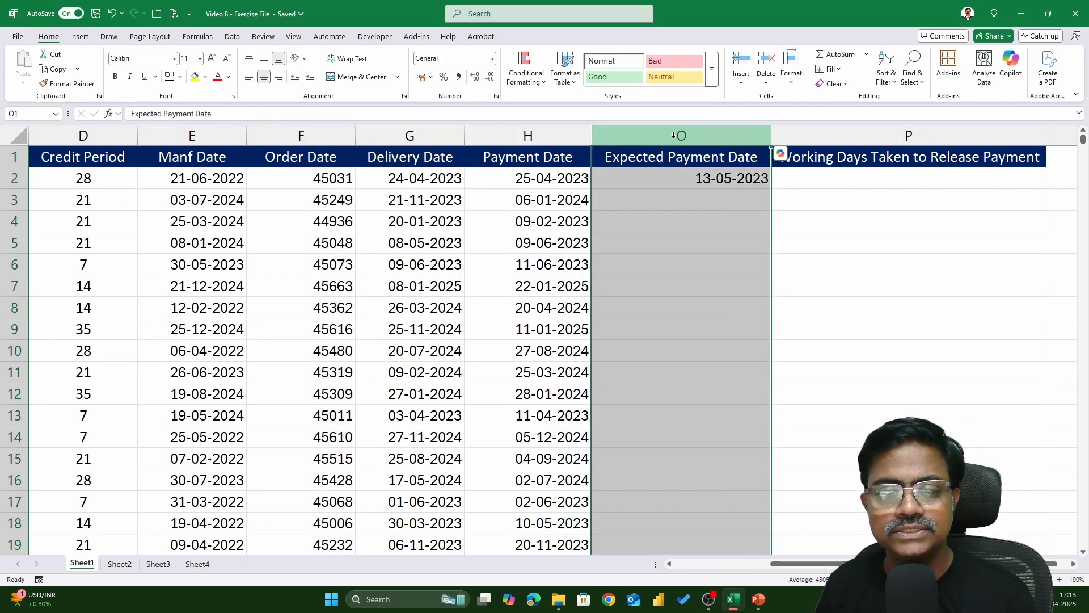
pyautogui.click(493, 59)
pyautogui.click(487, 69)
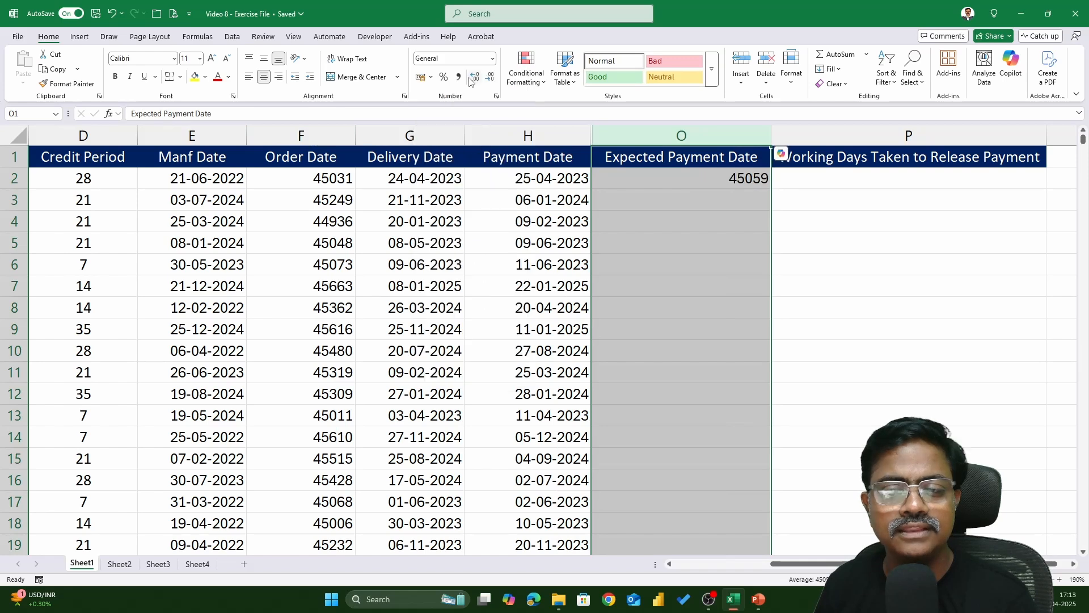
pyautogui.click(689, 180)
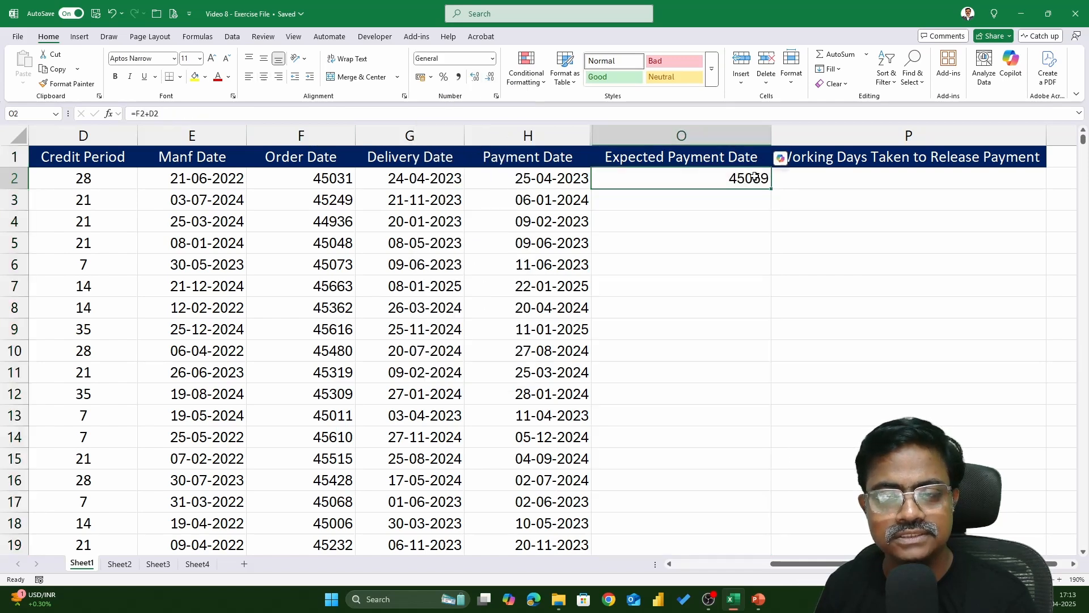
pyautogui.click(329, 177)
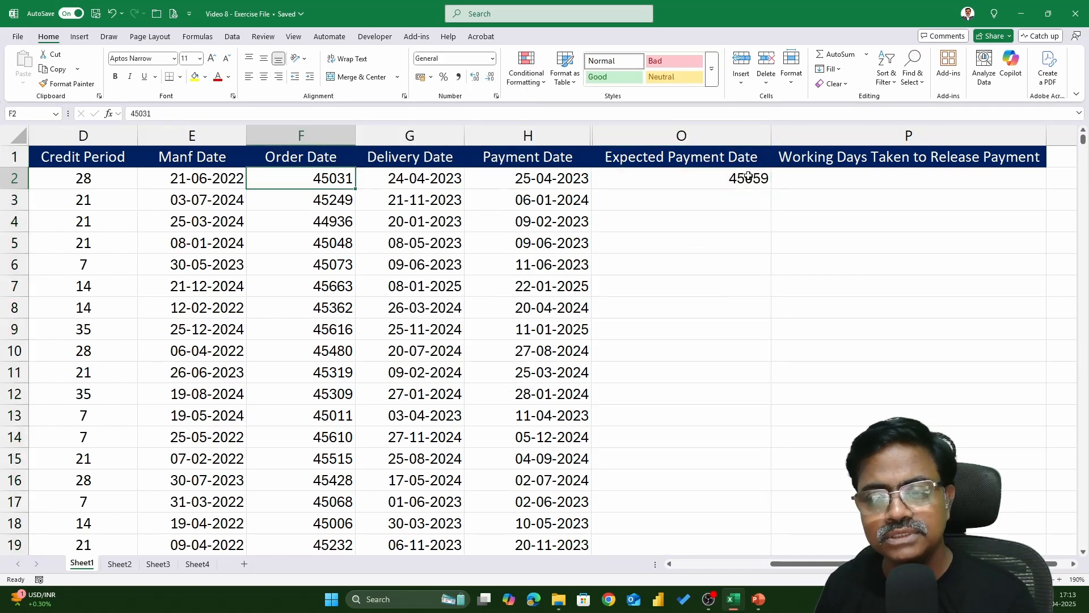
pyautogui.click(748, 175)
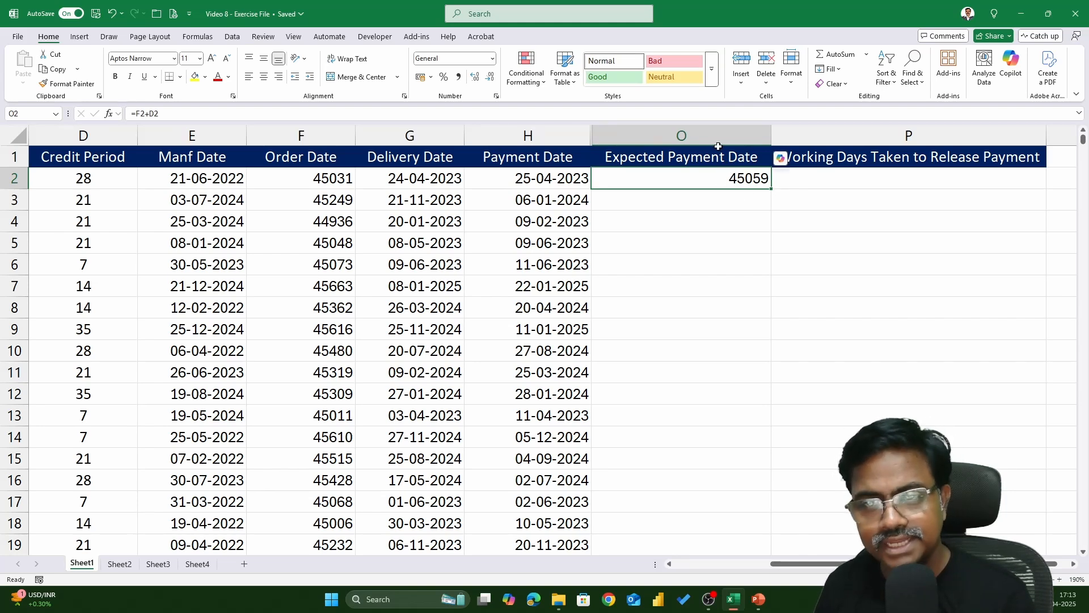
# Reapply the Date number format to the Expected Payment Date and Order Date columns
pyautogui.click(704, 135)
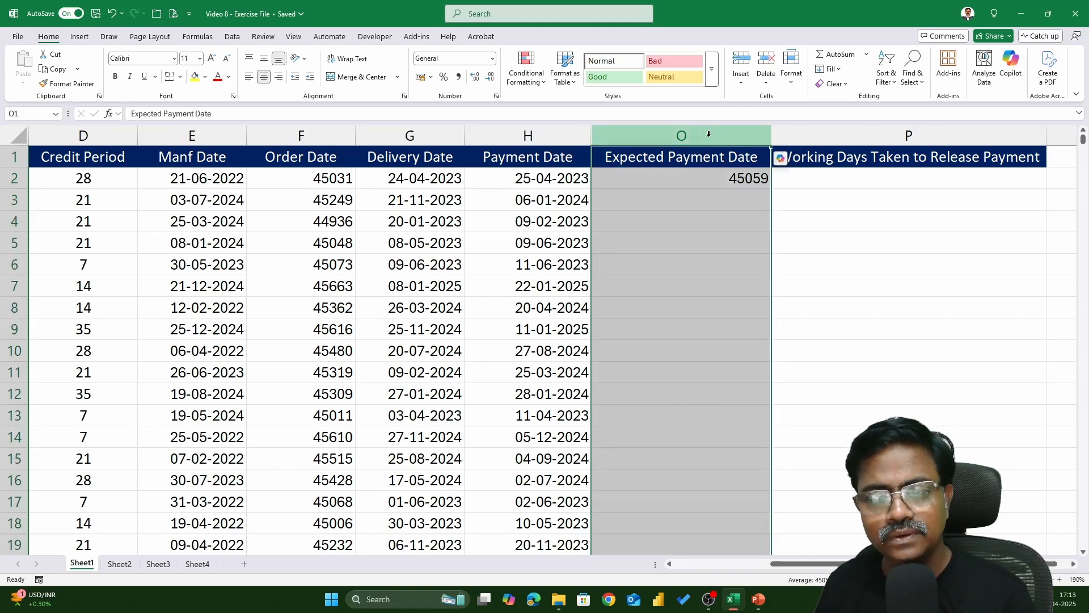
pyautogui.click(492, 58)
pyautogui.click(471, 188)
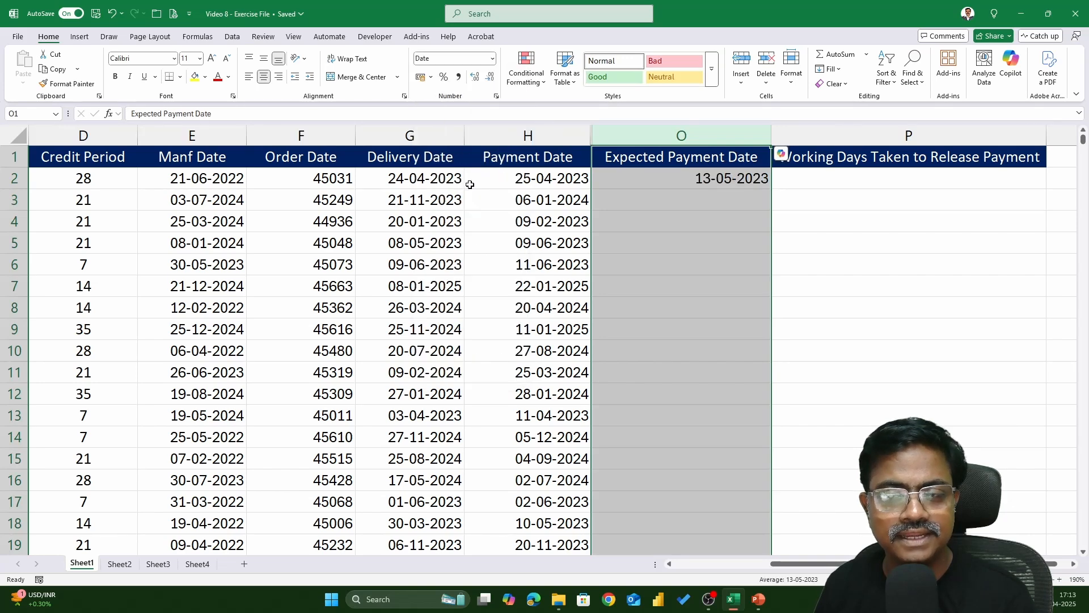
pyautogui.click(309, 135)
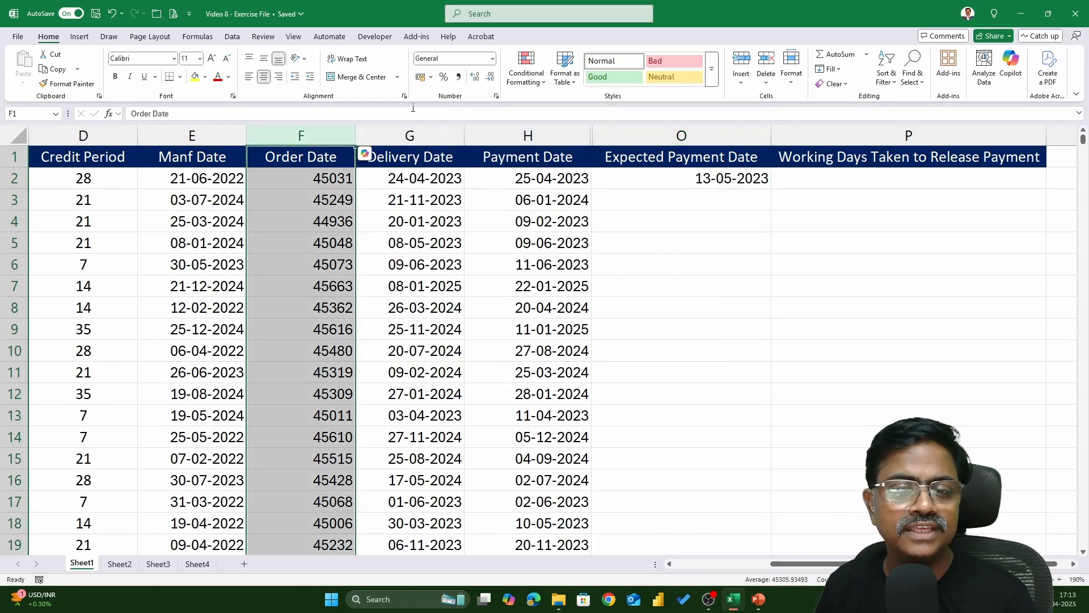
pyautogui.click(492, 59)
pyautogui.click(477, 194)
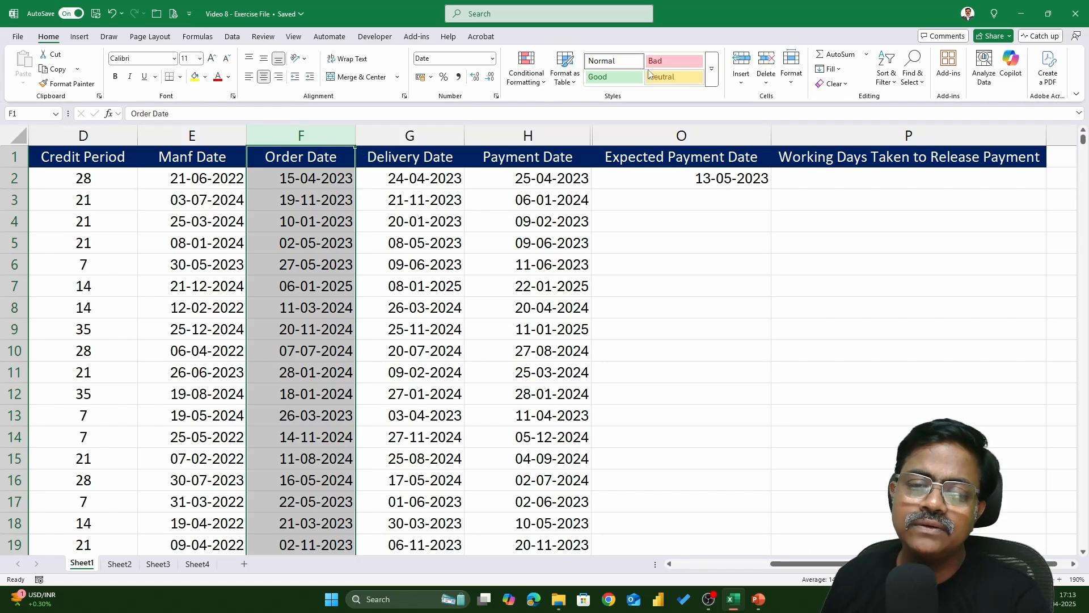
# Replace the addition formula in the first Expected Payment Date cell by starting a WORKDAY.INTL formula
pyautogui.doubleClick(707, 180)
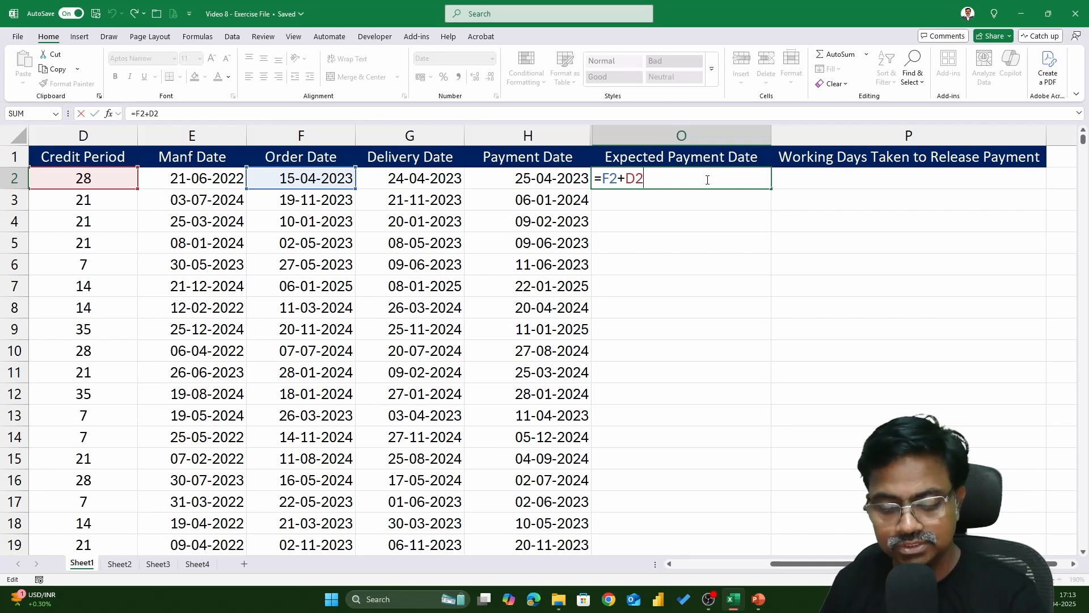
pyautogui.hotkey('ctrl', 'Return')
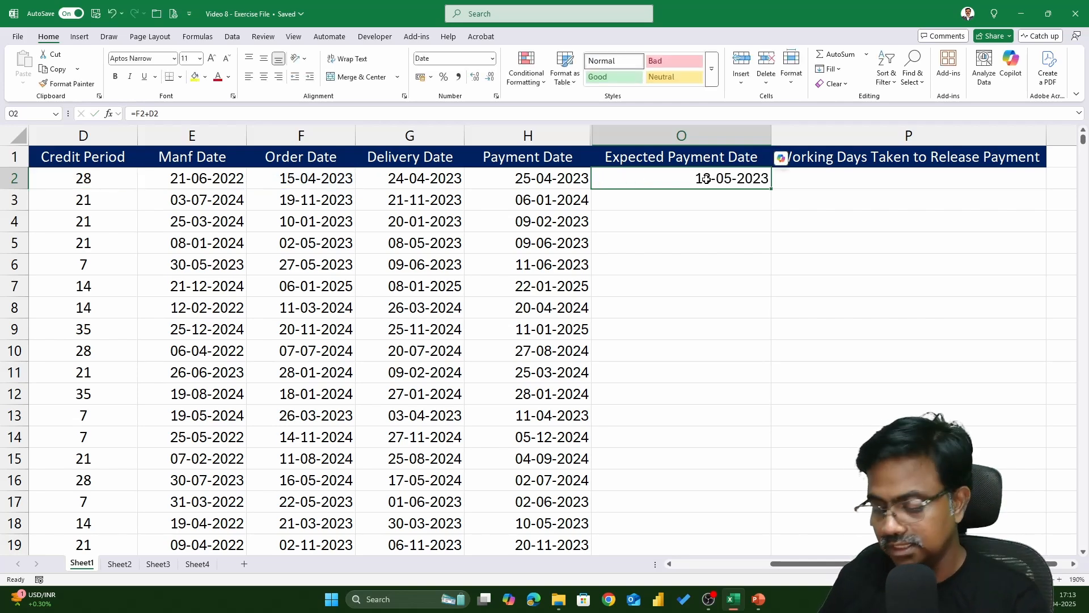
pyautogui.write('=')
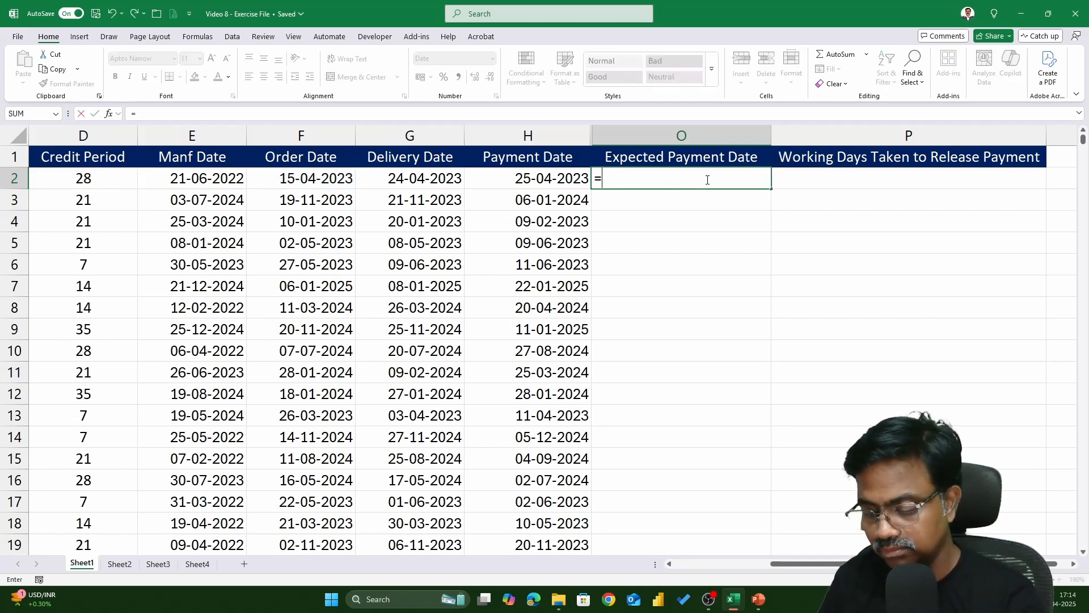
pyautogui.write('work')
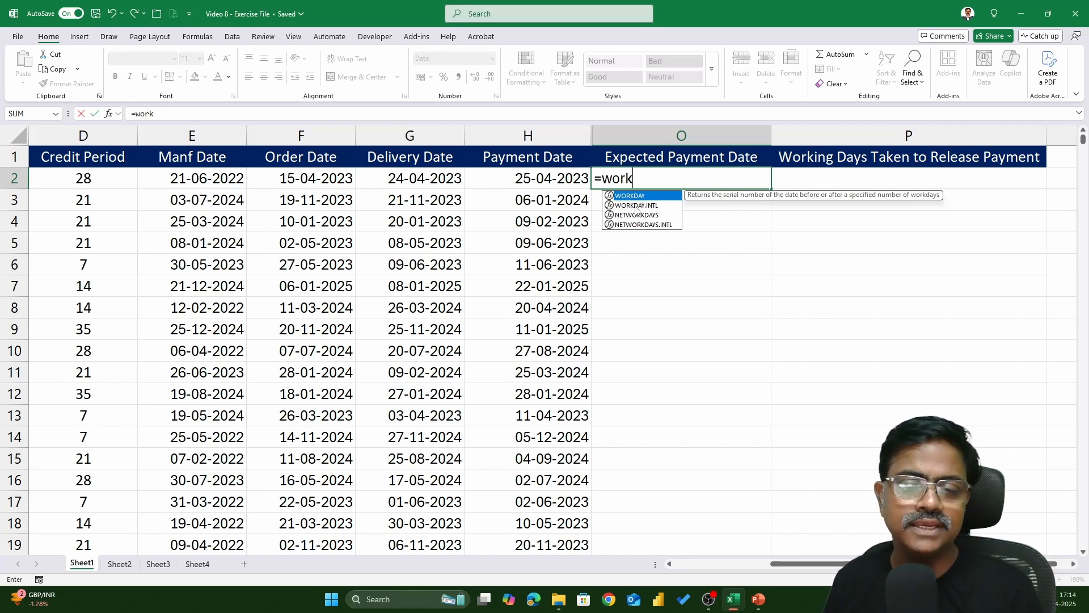
pyautogui.doubleClick(636, 205)
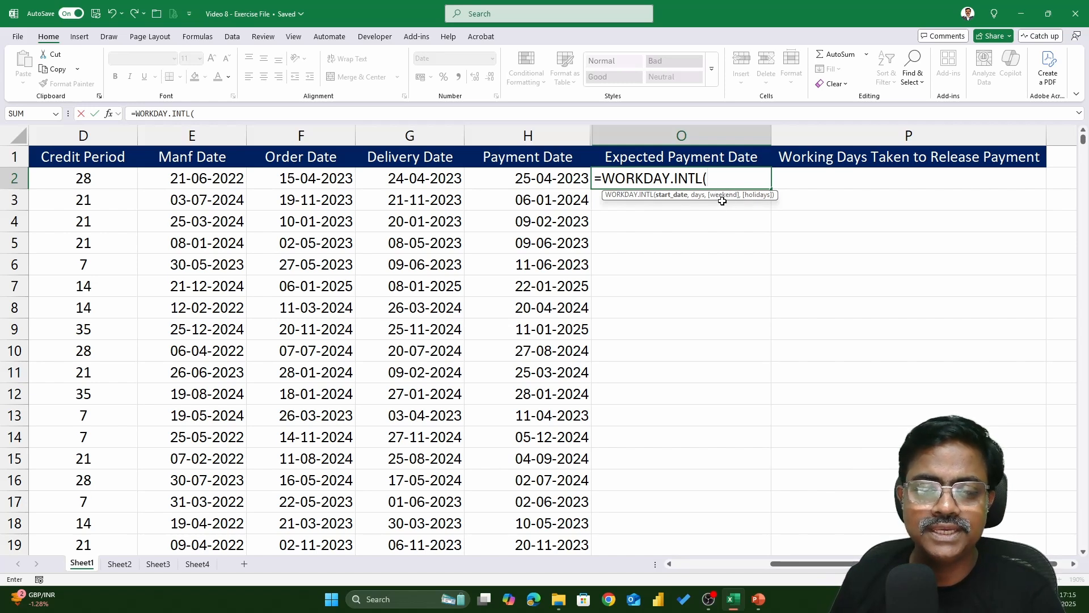
pyautogui.press('BackSpace')
pyautogui.press('BackSpace')
pyautogui.press('BackSpace')
pyautogui.press('BackSpace')
pyautogui.press('BackSpace')
pyautogui.press('BackSpace')
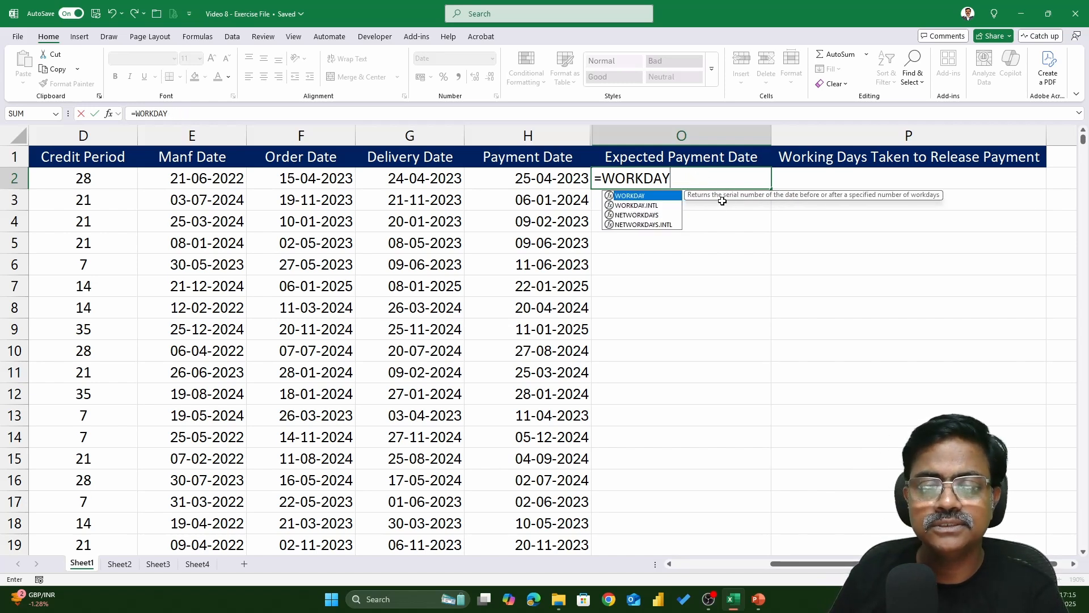
pyautogui.write('(')
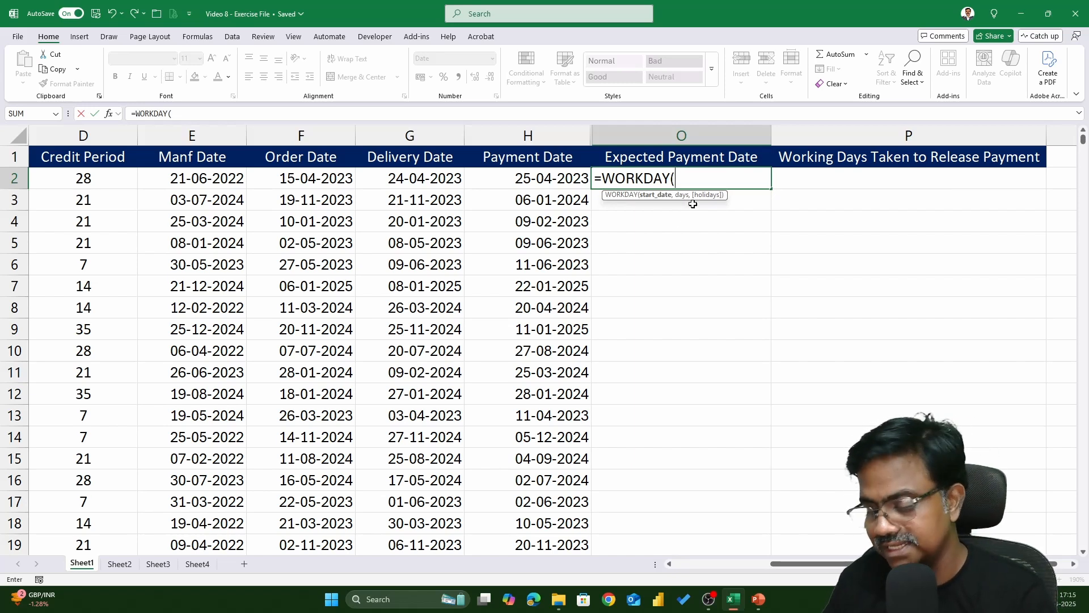
pyautogui.write('=')
pyautogui.press('BackSpace')
pyautogui.press('BackSpace')
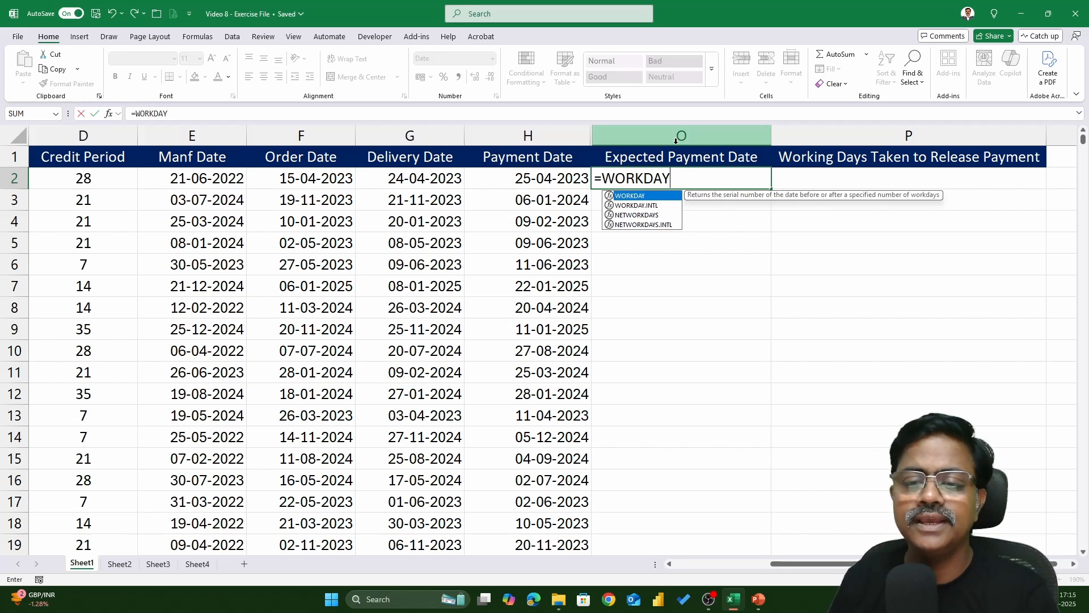
pyautogui.doubleClick(653, 205)
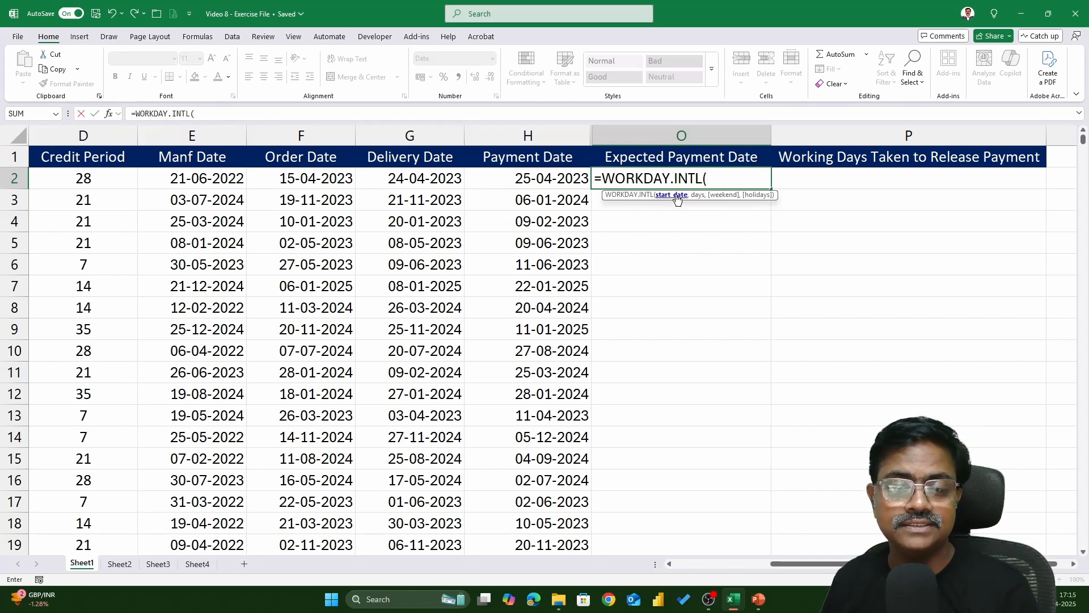
# Use the Order Date as start date, the Credit Period as days, and weekend code 11 (Sunday only)
pyautogui.click(342, 182)
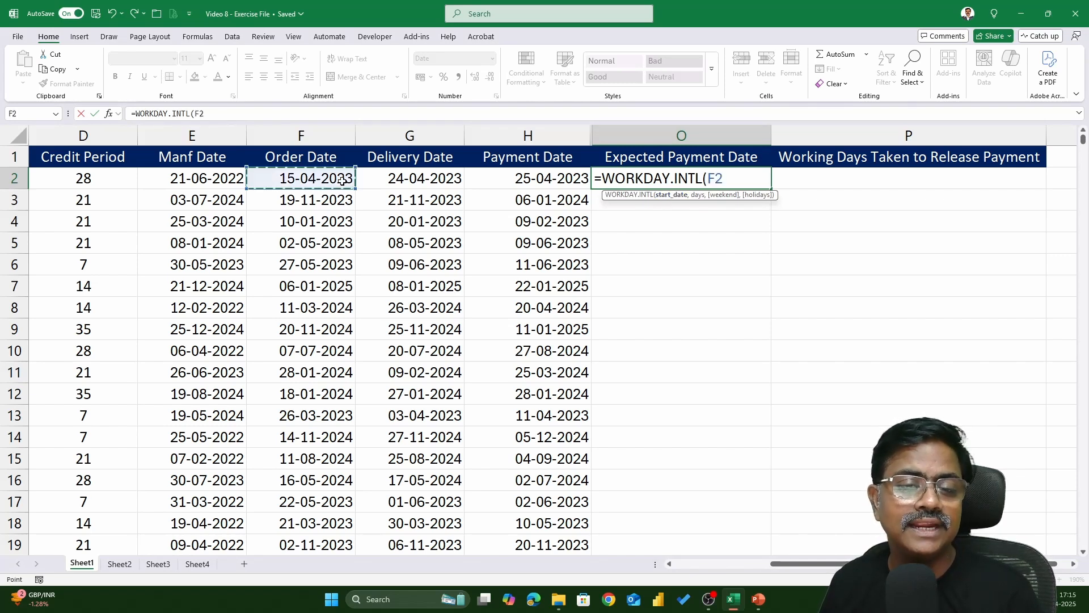
pyautogui.write(',')
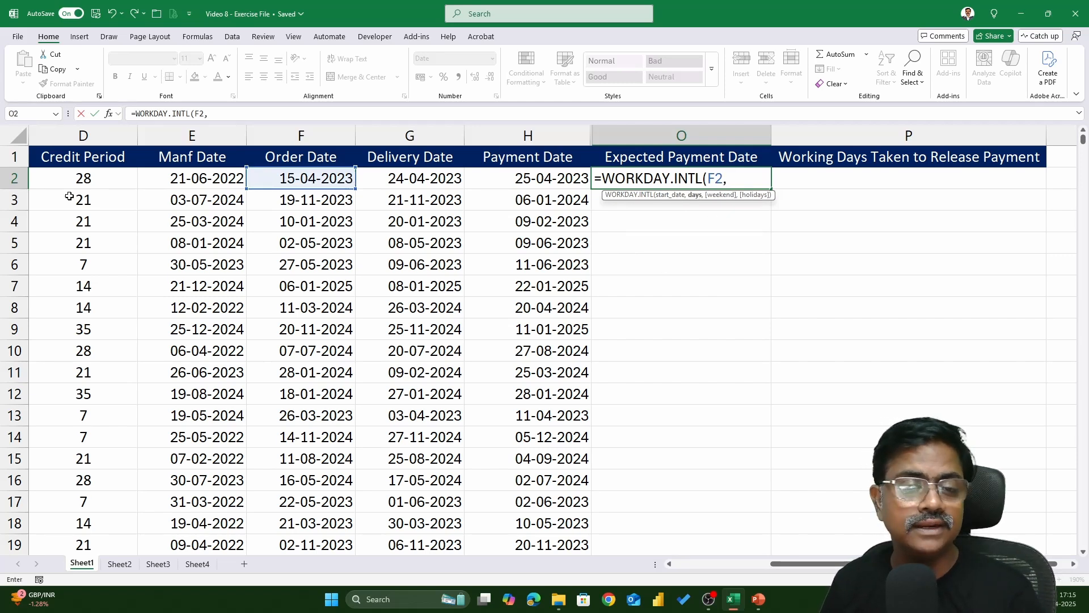
pyautogui.click(78, 177)
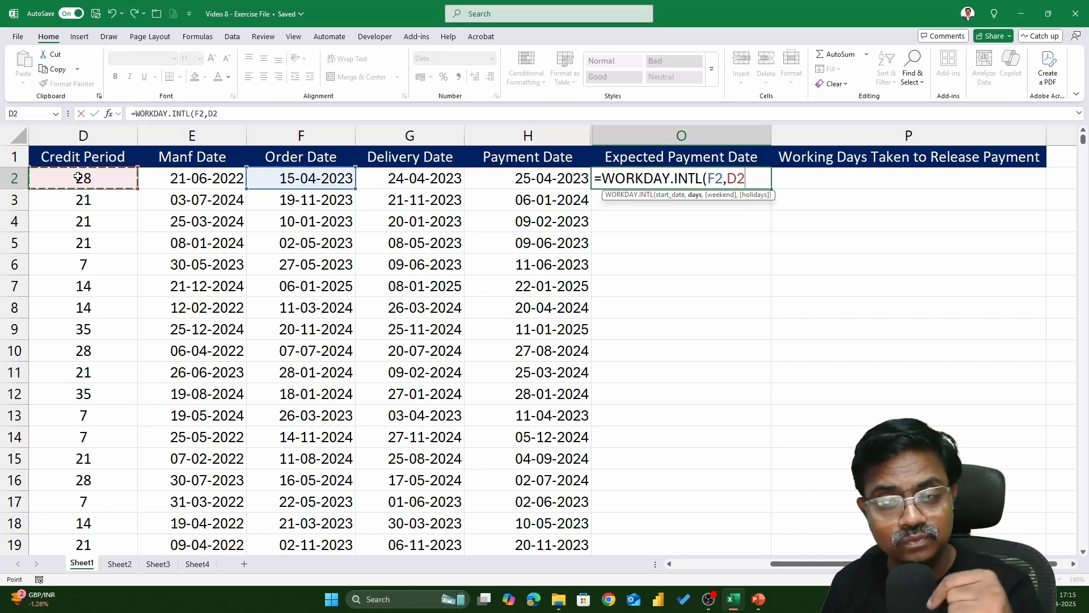
pyautogui.write(',')
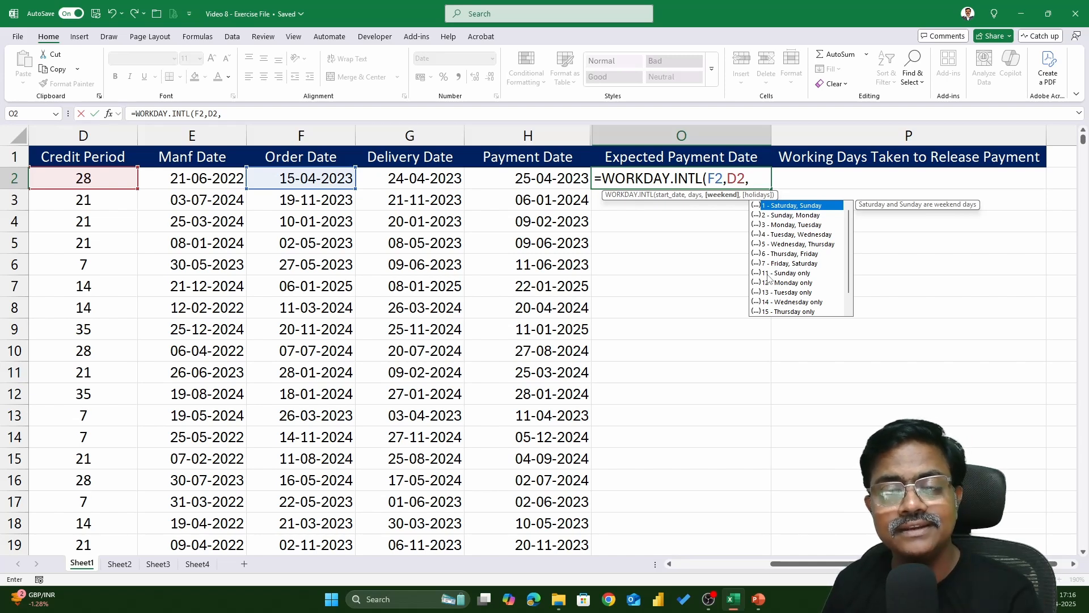
pyautogui.write('11')
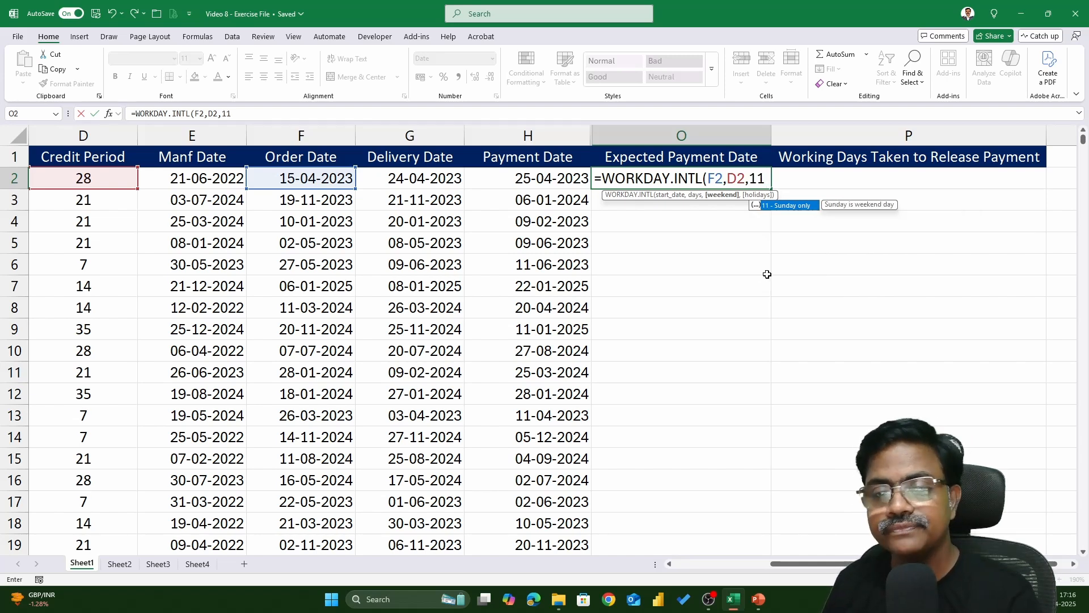
pyautogui.write(',')
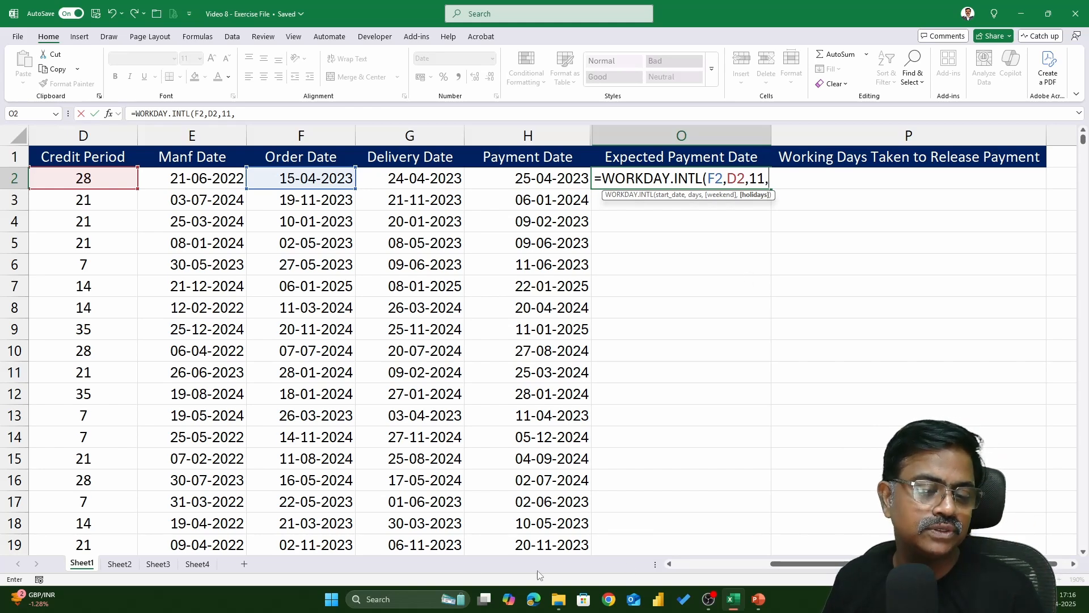
# Add the Sheet3 holiday list A2:A25 as an absolute holidays range and complete the formula
pyautogui.click(165, 565)
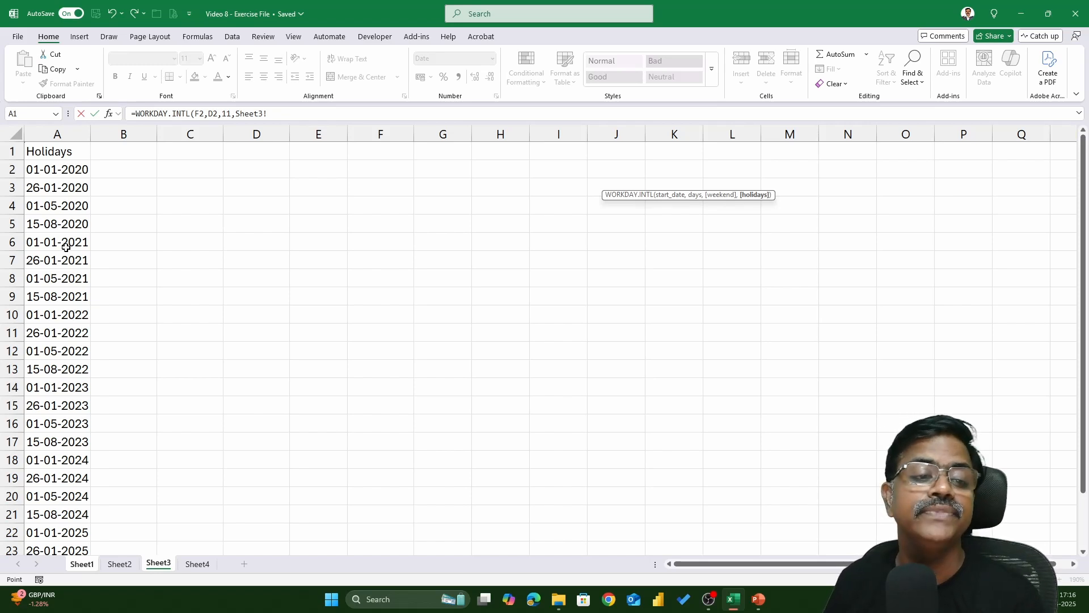
pyautogui.click(60, 172)
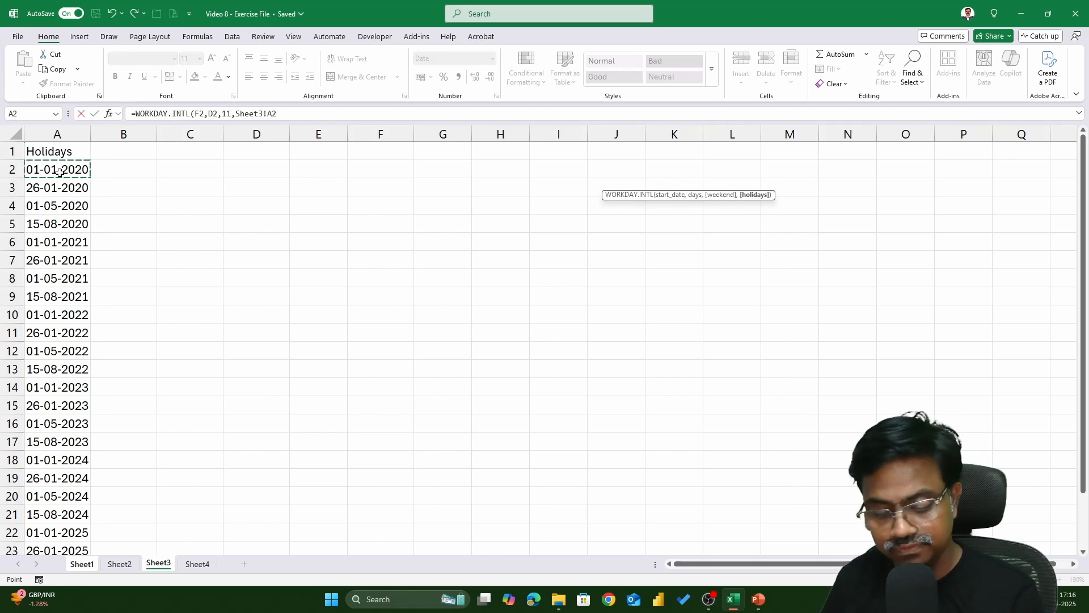
pyautogui.hotkey('ctrl', 'shift', 'Down')
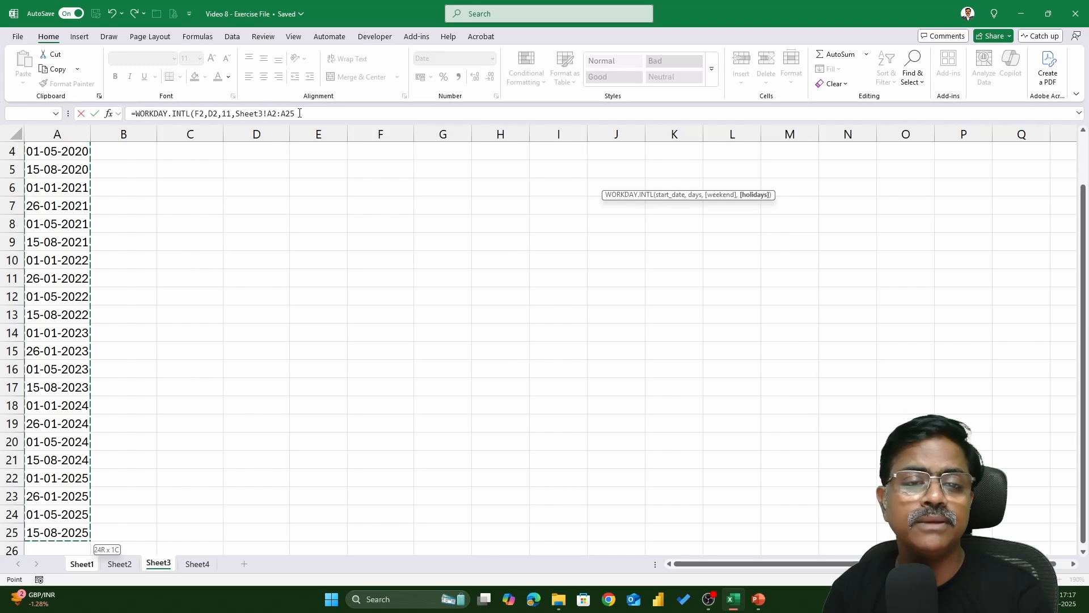
pyautogui.press('F4')
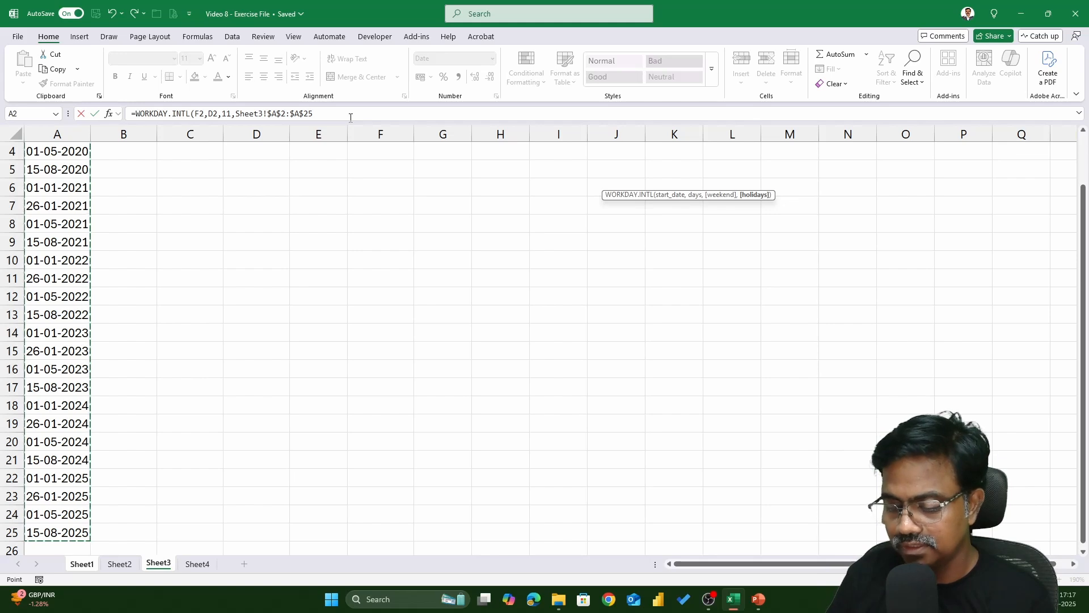
pyautogui.write(')')
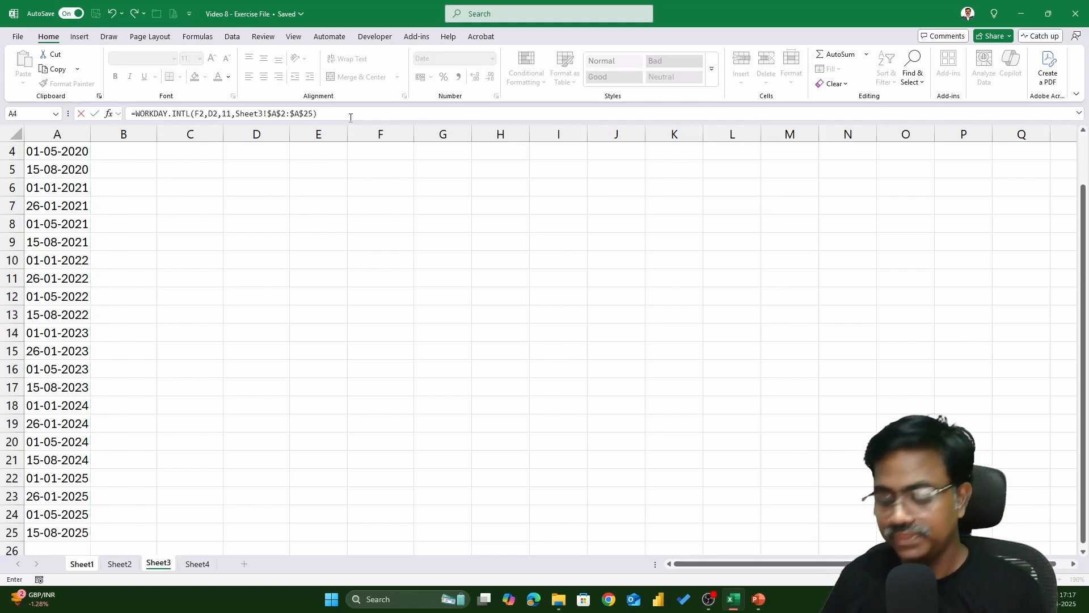
pyautogui.press('Return')
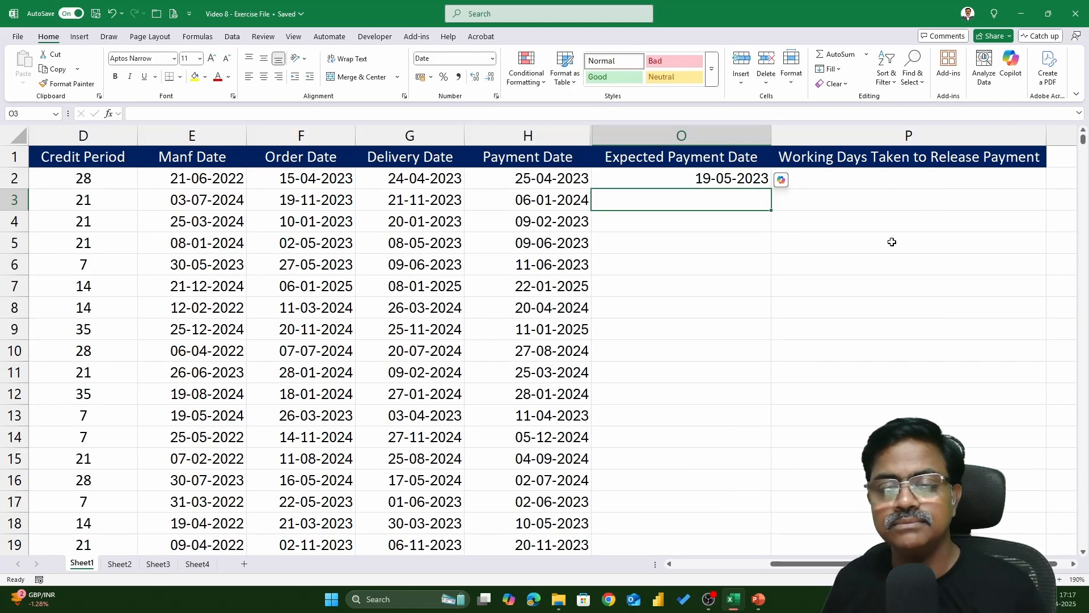
# Fill the WORKDAY.INTL formula down the whole Expected Payment Date column
pyautogui.click(751, 180)
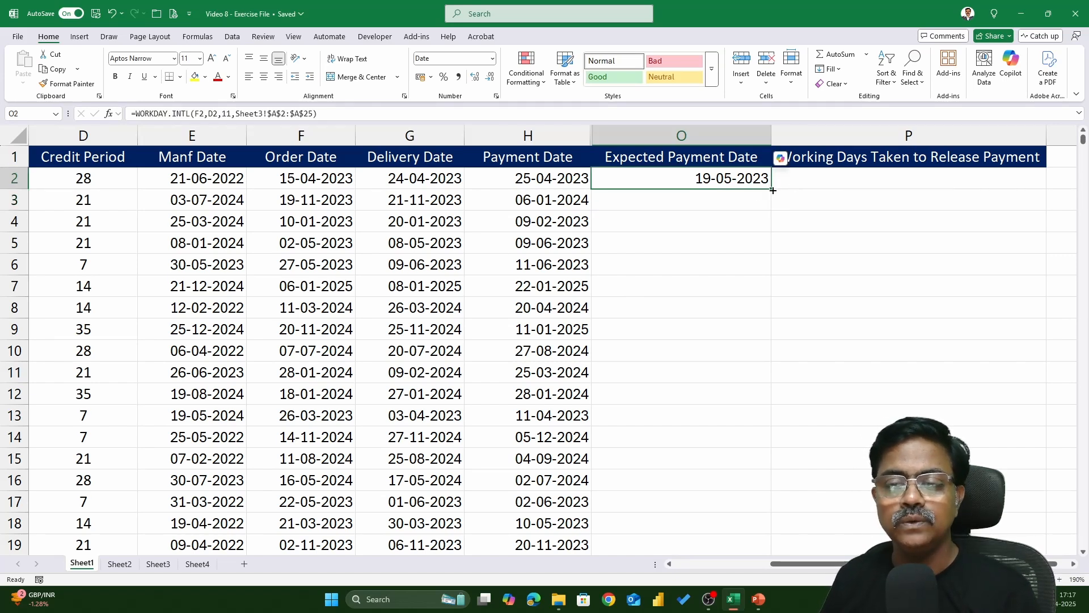
pyautogui.doubleClick(773, 190)
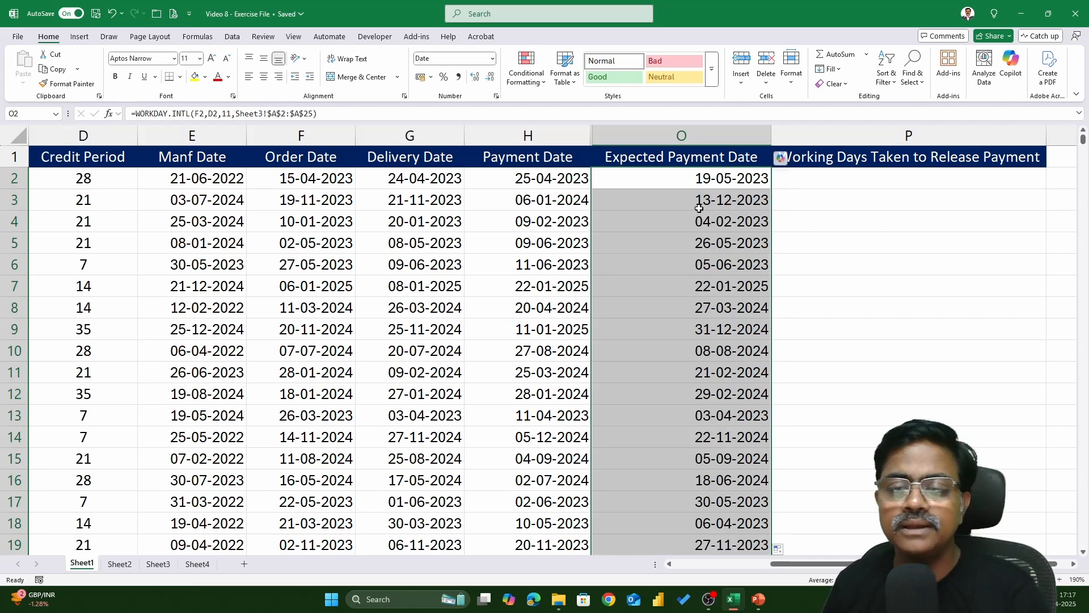
# Review the first row's Payment Date against the WORKDAY.INTL formula in the Expected Payment Date cell
pyautogui.click(649, 179)
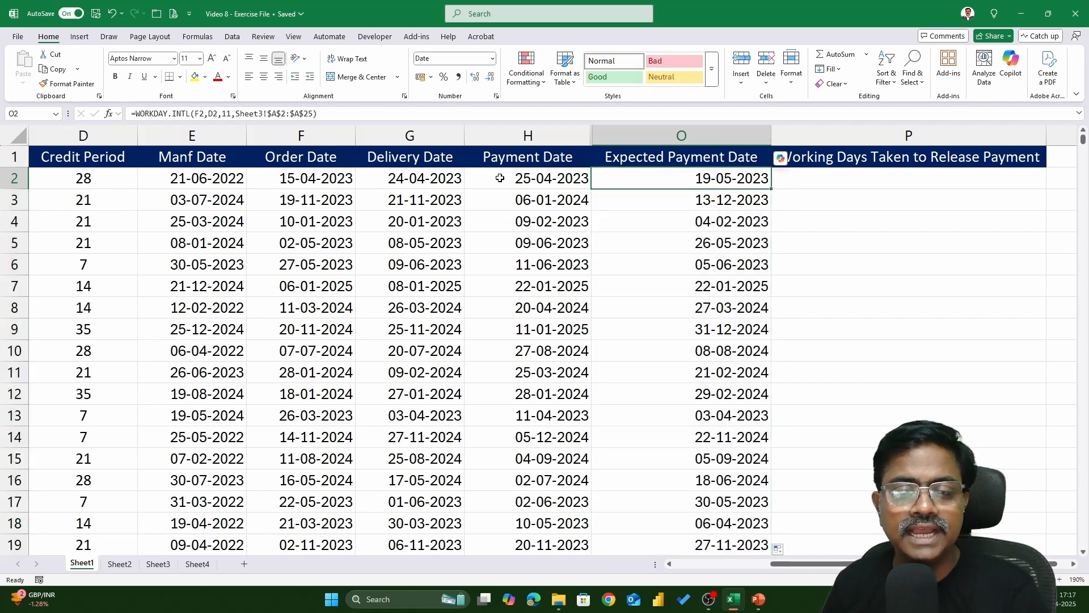
pyautogui.click(542, 181)
pyautogui.click(659, 177)
pyautogui.click(553, 177)
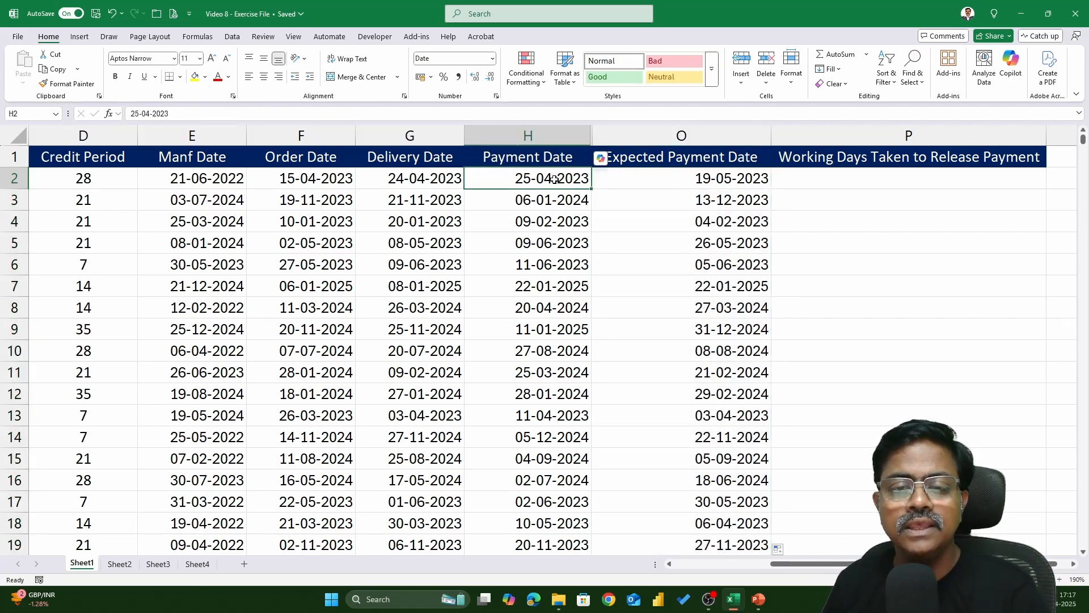
pyautogui.click(710, 181)
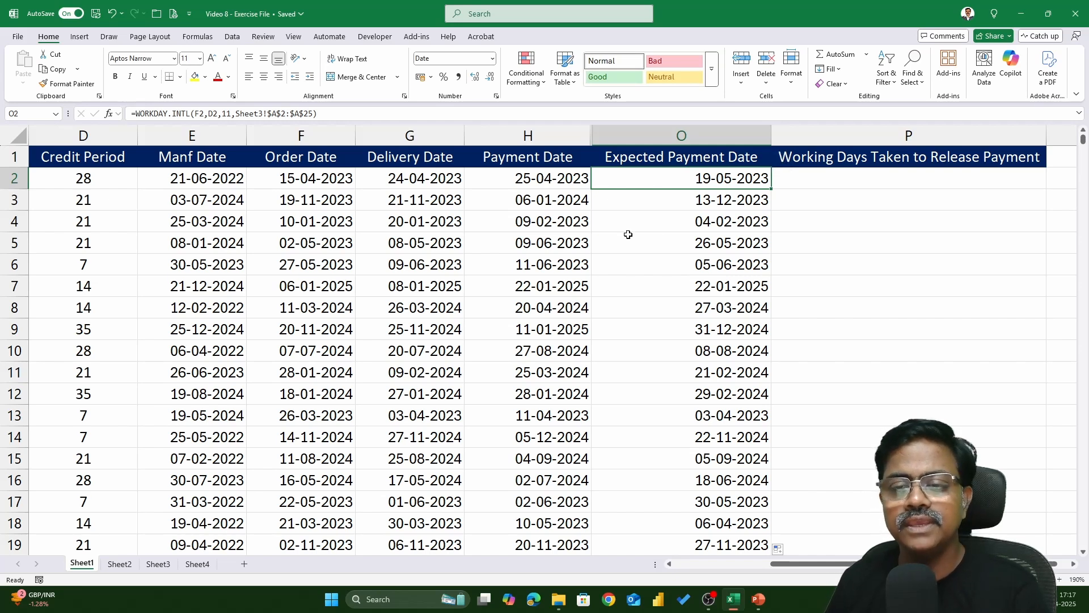
pyautogui.click(697, 208)
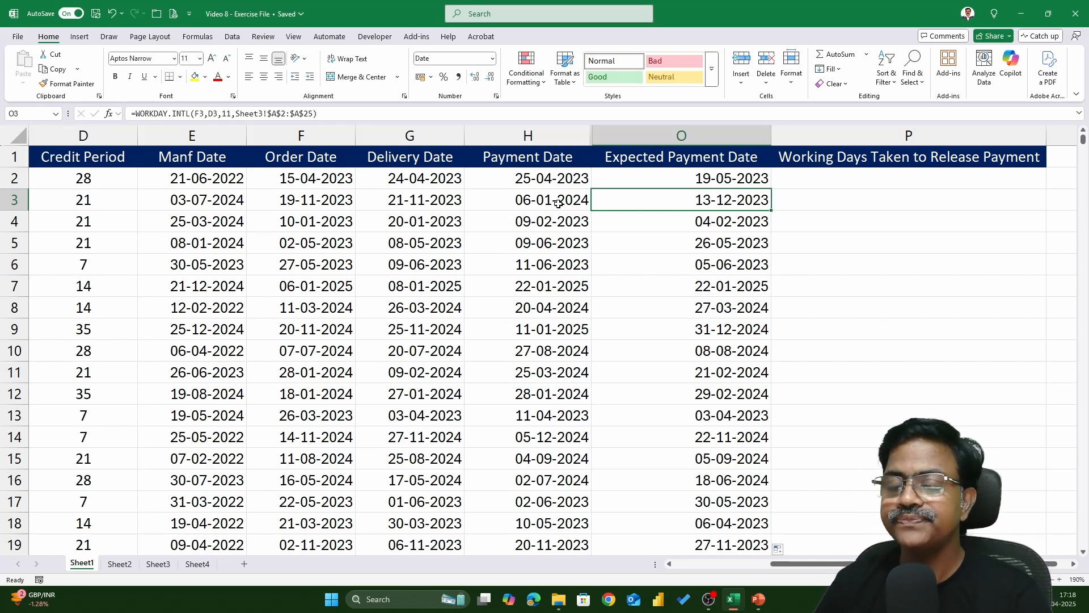
pyautogui.doubleClick(759, 181)
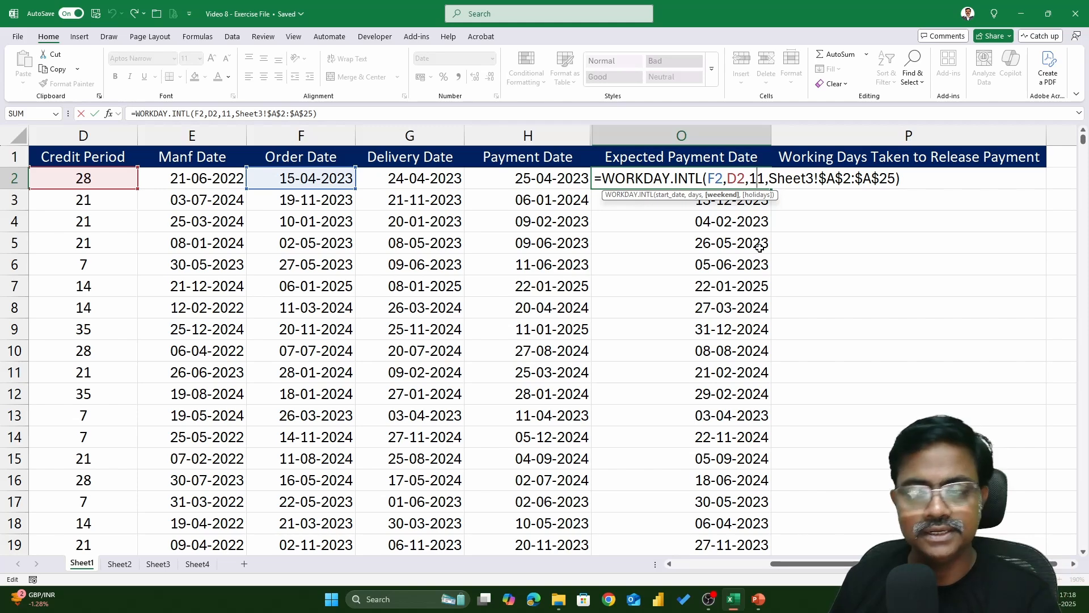
pyautogui.press('Return')
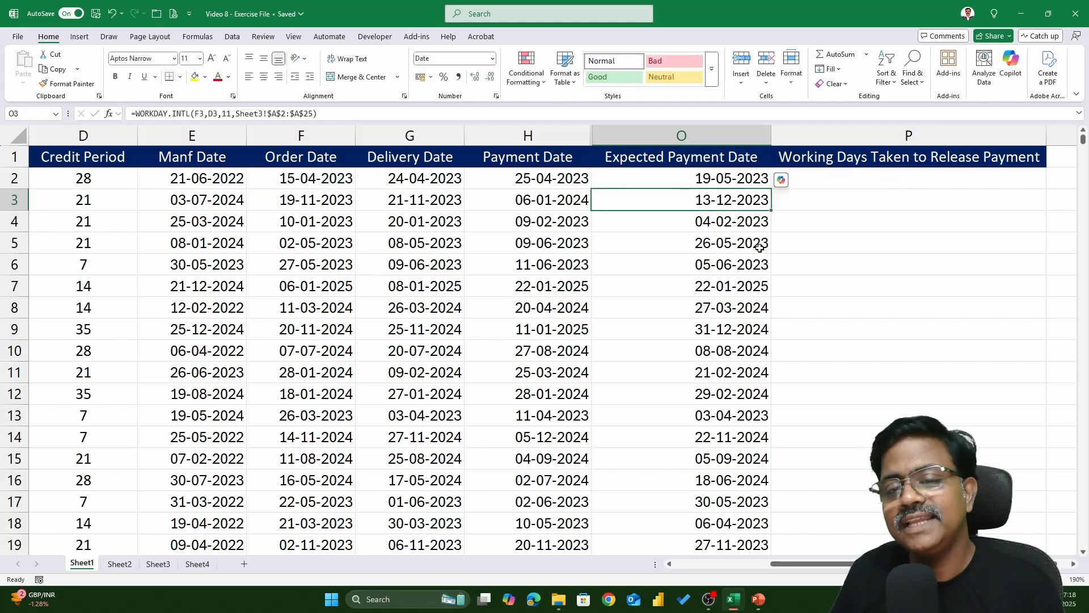
# Compare the first row's Order, Delivery and Payment dates before the Working Days Taken column
pyautogui.press('Up')
pyautogui.press('Right')
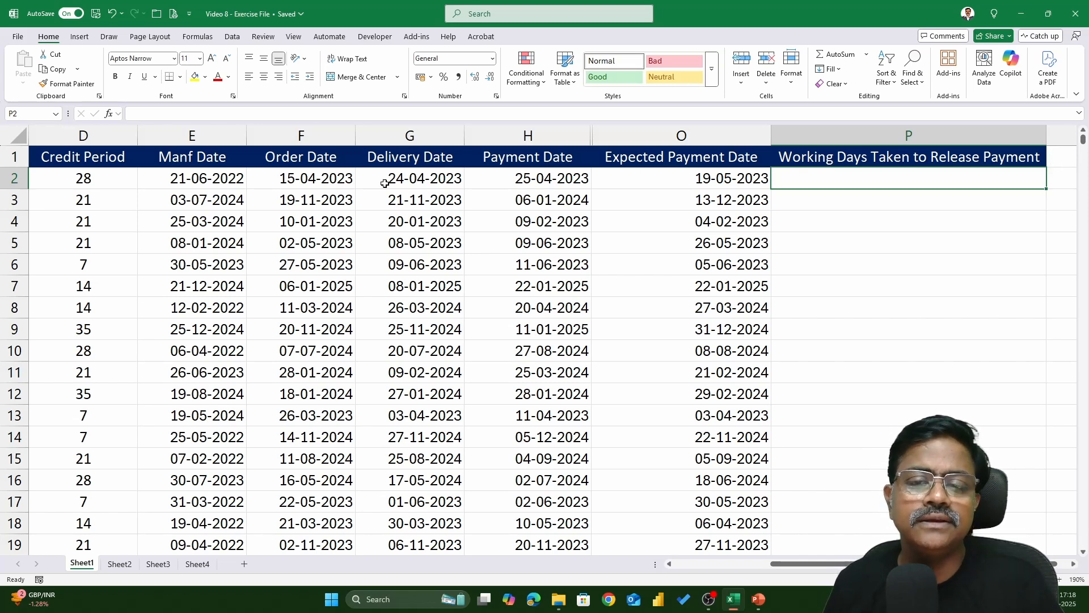
pyautogui.click(331, 182)
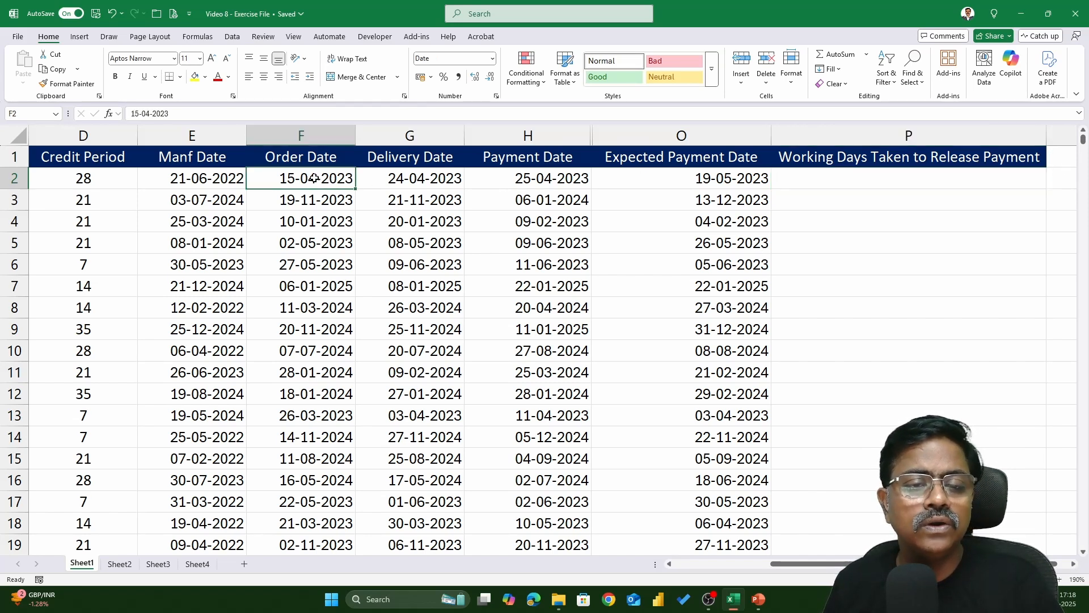
pyautogui.click(432, 179)
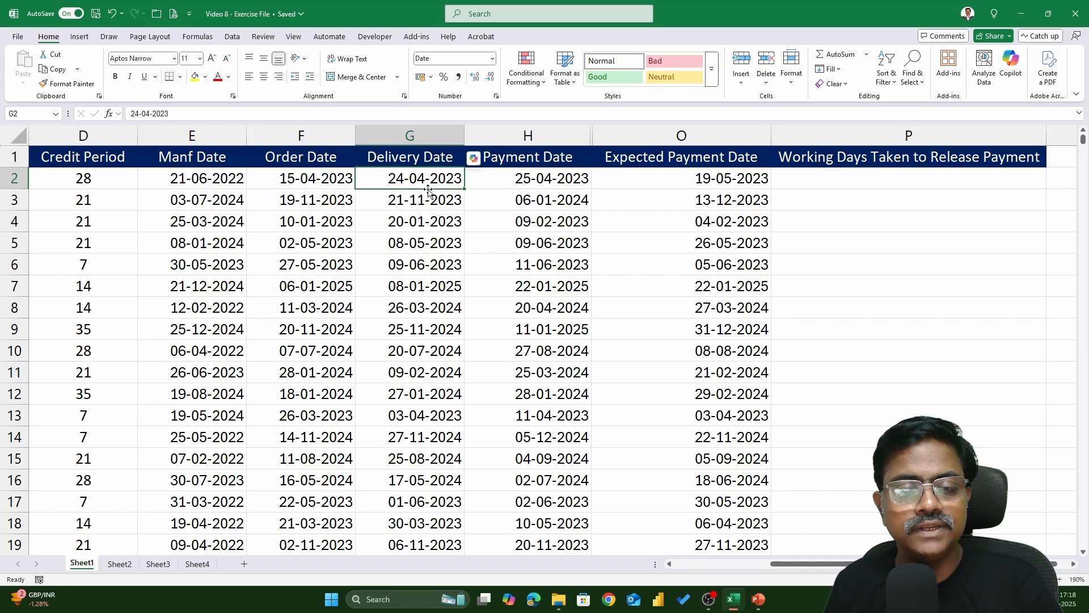
pyautogui.click(545, 182)
pyautogui.click(334, 182)
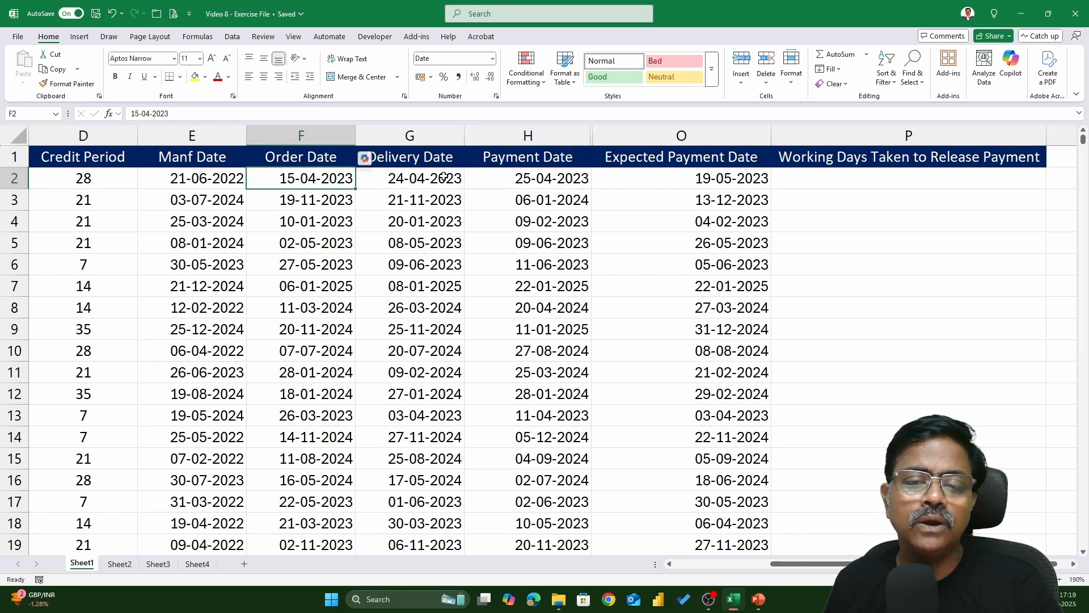
pyautogui.click(554, 179)
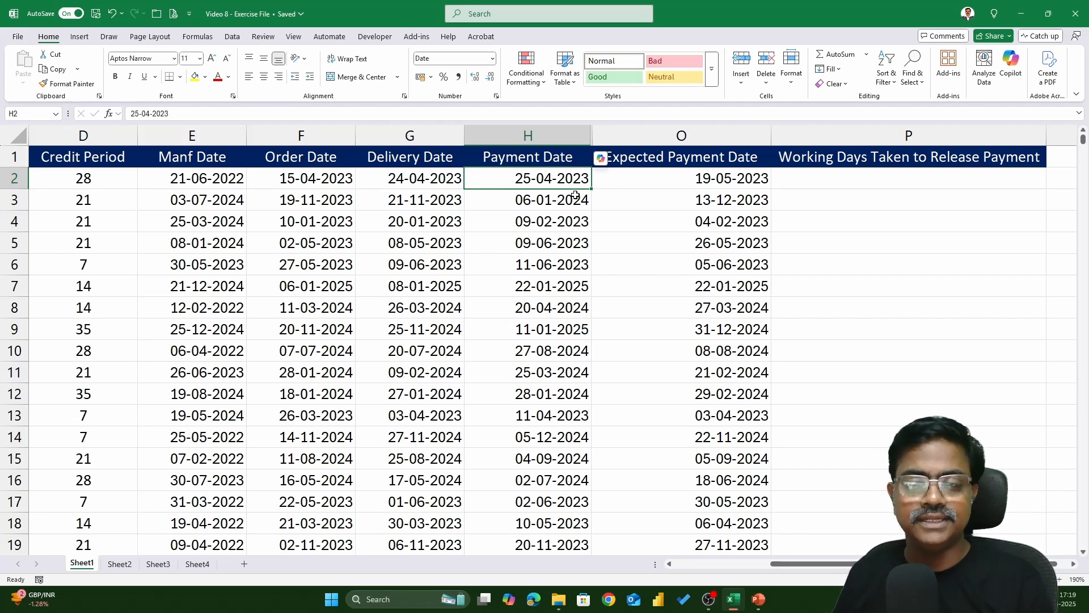
pyautogui.click(808, 185)
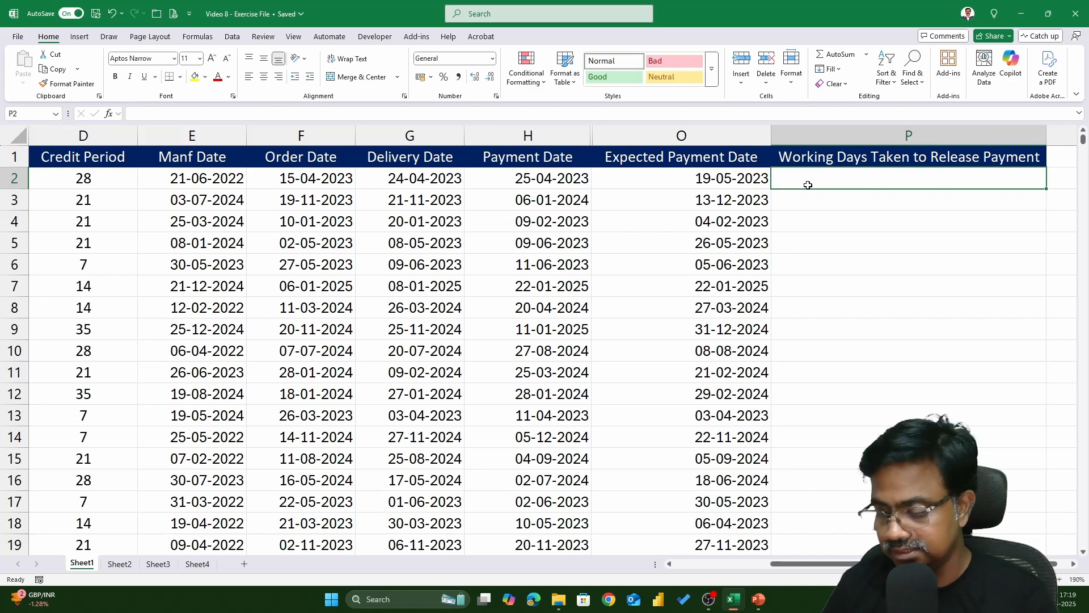
# Subtract the Order Date from the Payment Date in the first Working Days cell and fill it down the column
pyautogui.write('=')
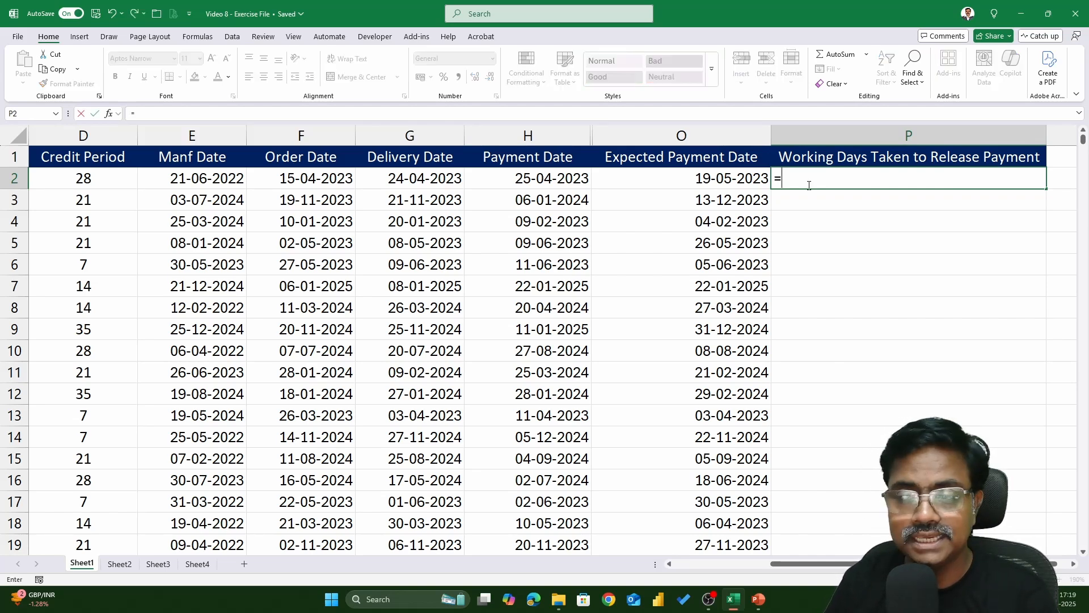
pyautogui.click(575, 174)
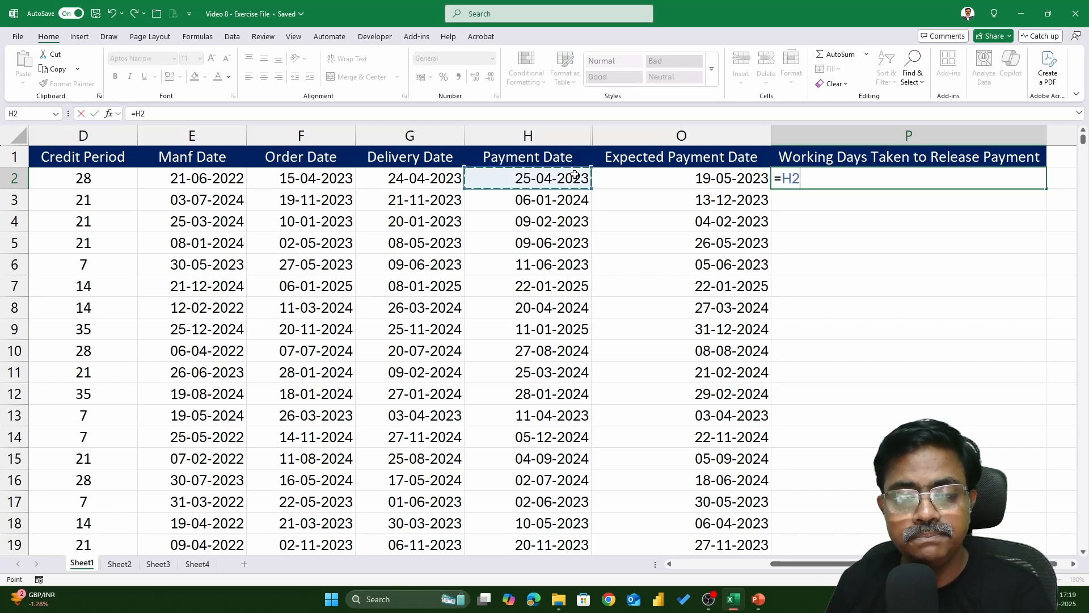
pyautogui.write('-')
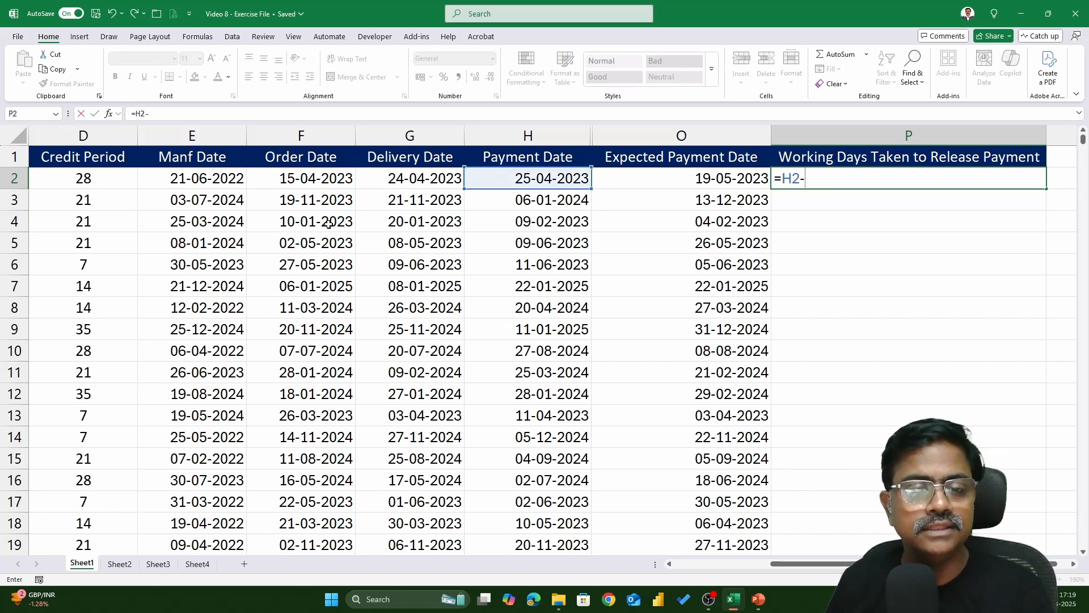
pyautogui.click(312, 178)
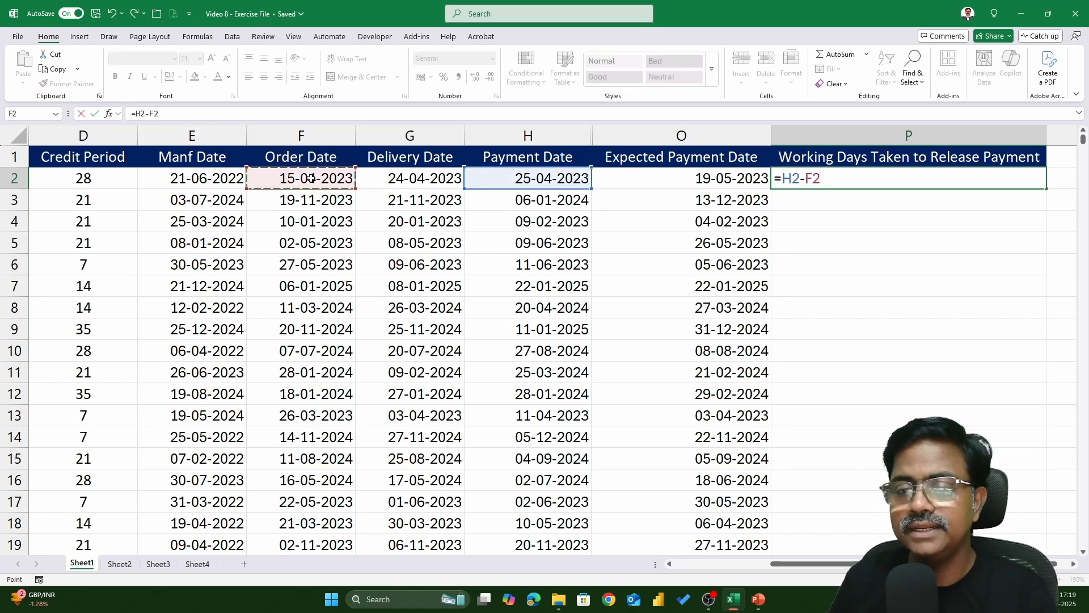
pyautogui.press('Return')
pyautogui.press('Up')
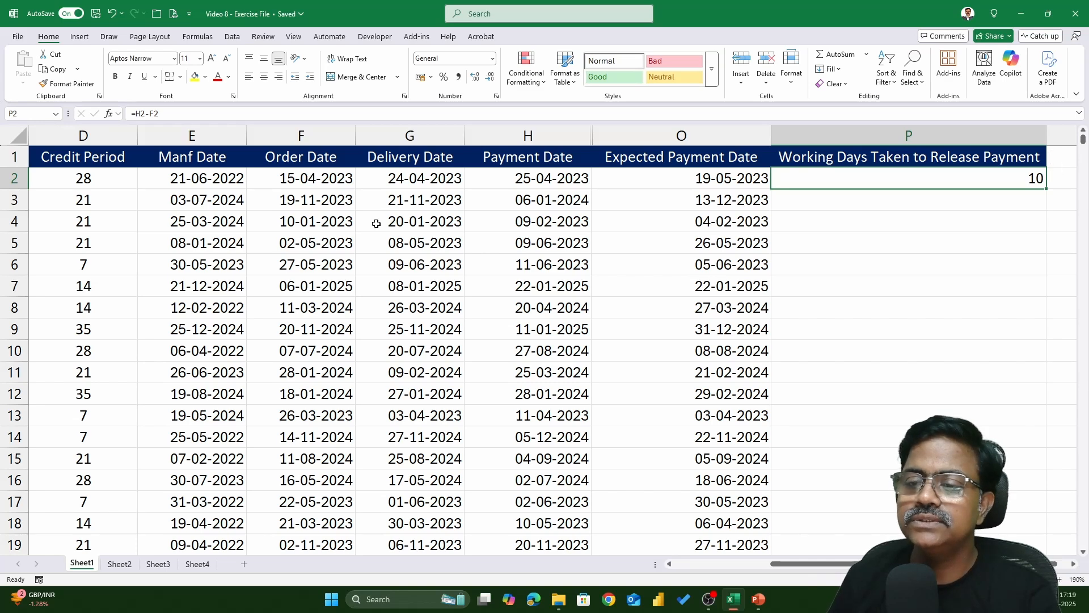
pyautogui.doubleClick(1049, 191)
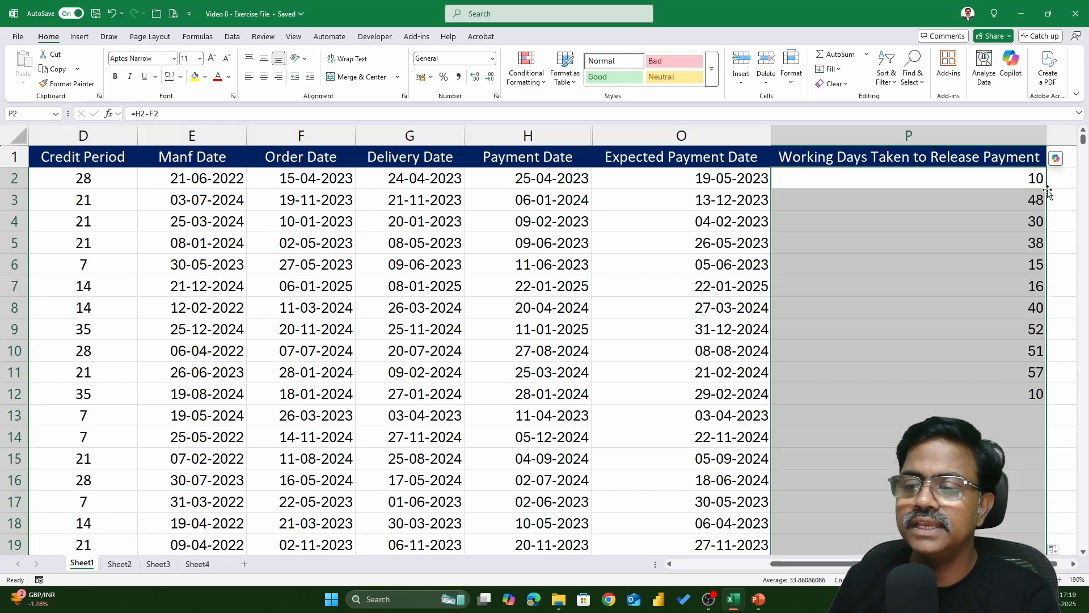
# Clear the subtraction formulas from the whole Working Days Taken column
pyautogui.doubleClick(1015, 178)
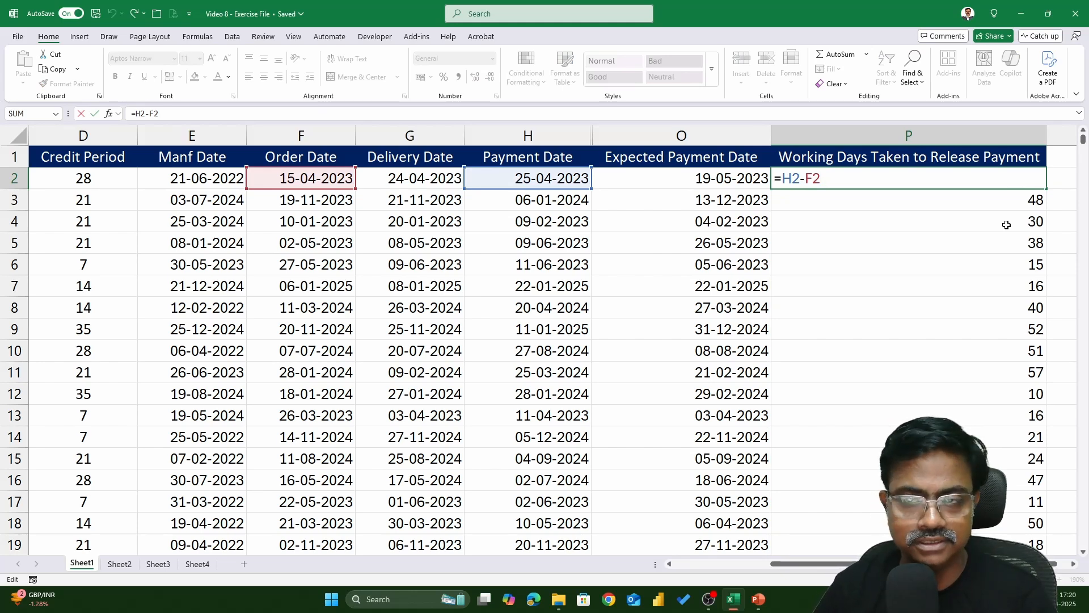
pyautogui.press('Escape')
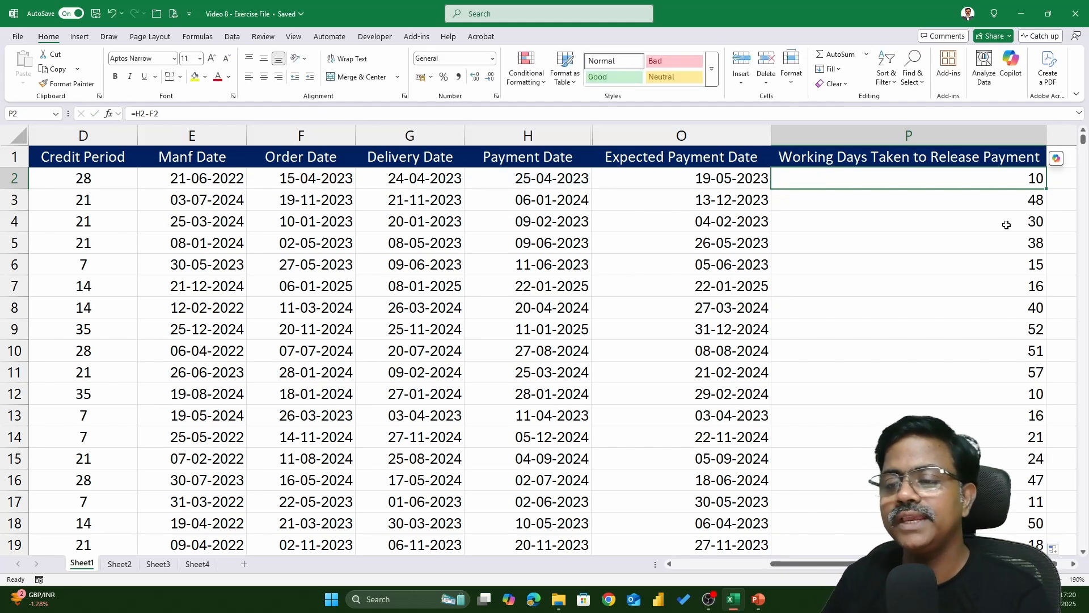
pyautogui.hotkey('ctrl', 'shift', 'Down')
pyautogui.press('Delete')
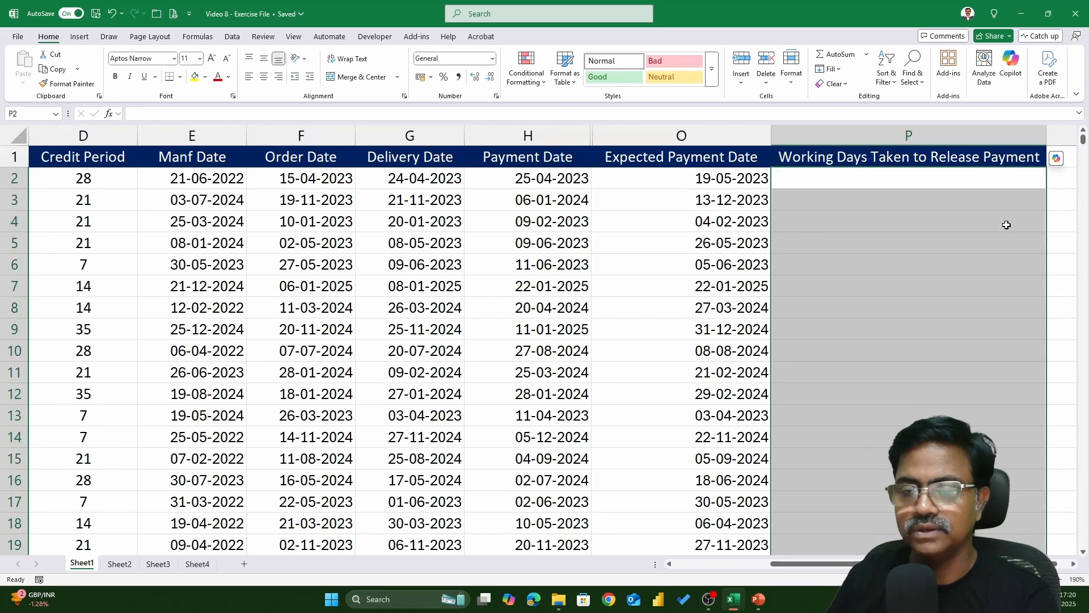
pyautogui.press('Down')
pyautogui.press('Up')
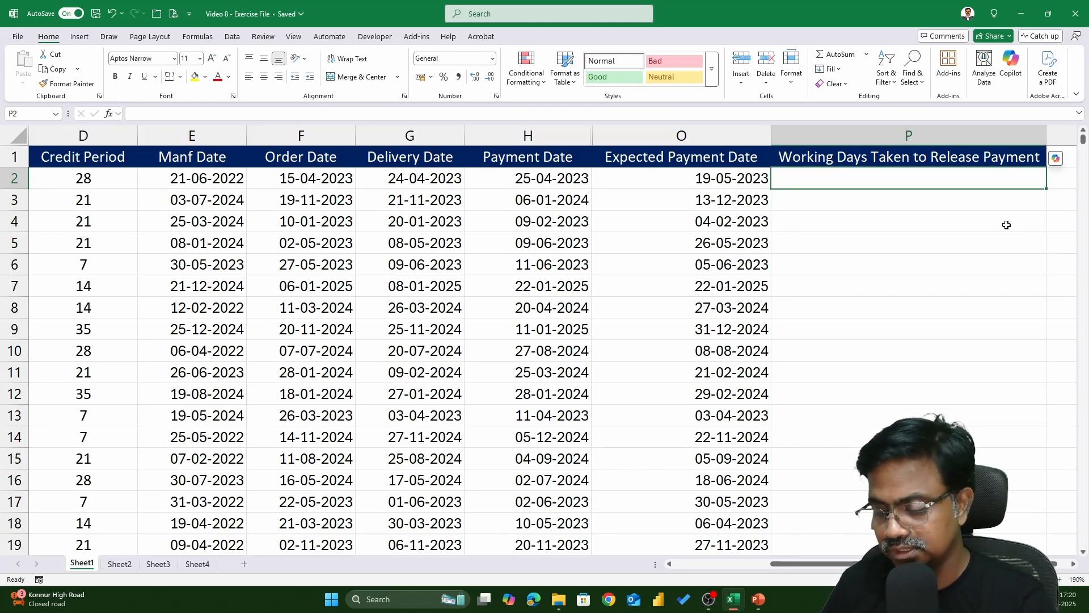
# Start a NETWORKDAYS.INTL formula from Order Date to Payment Date with weekend code 11 for Sunday only
pyautogui.write('=netw')
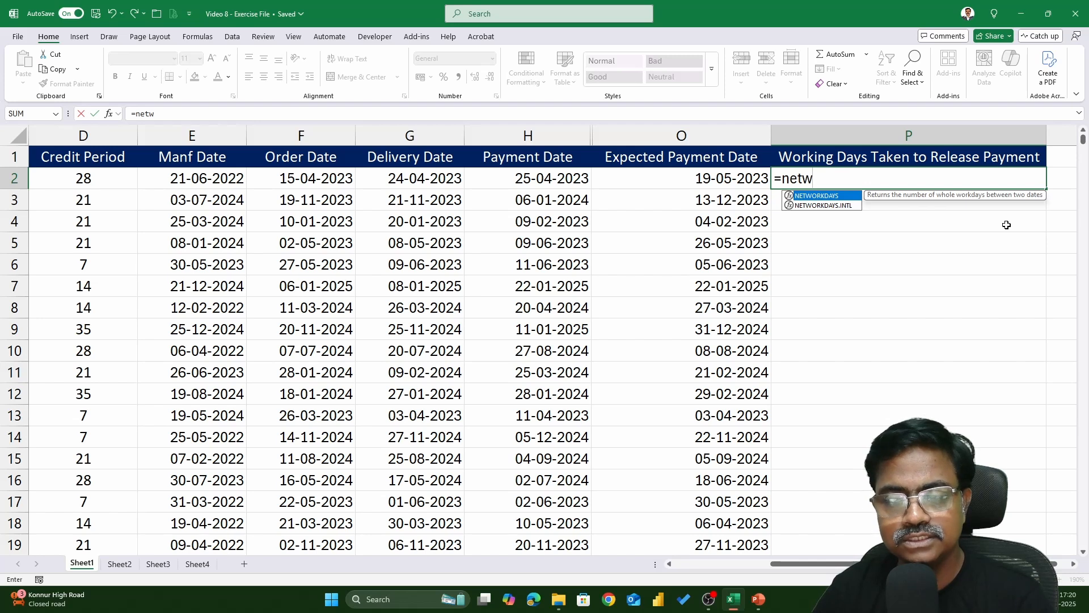
pyautogui.press('Down')
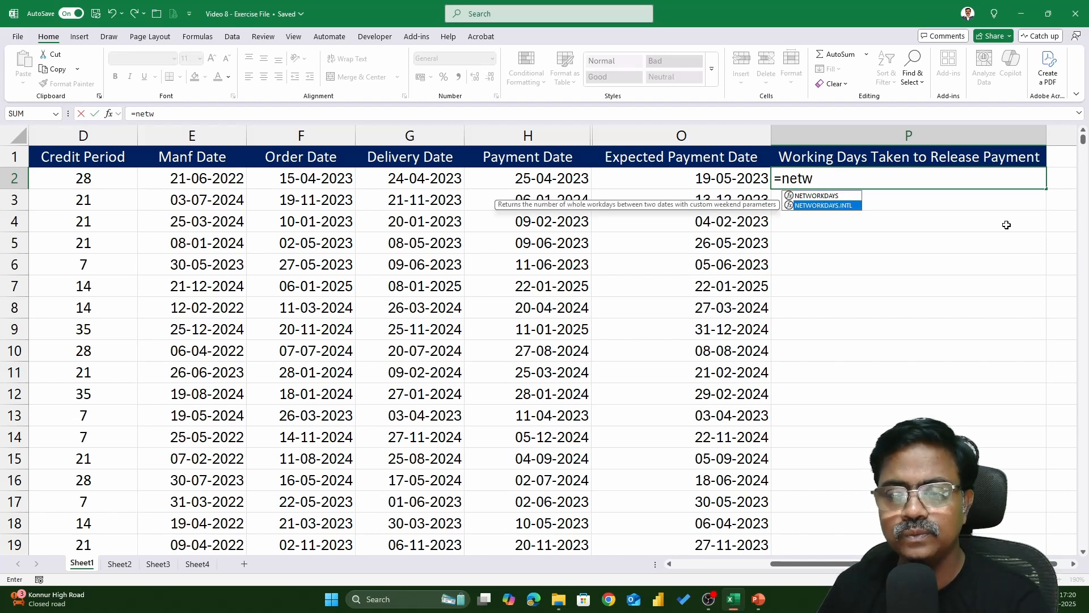
pyautogui.press('Tab')
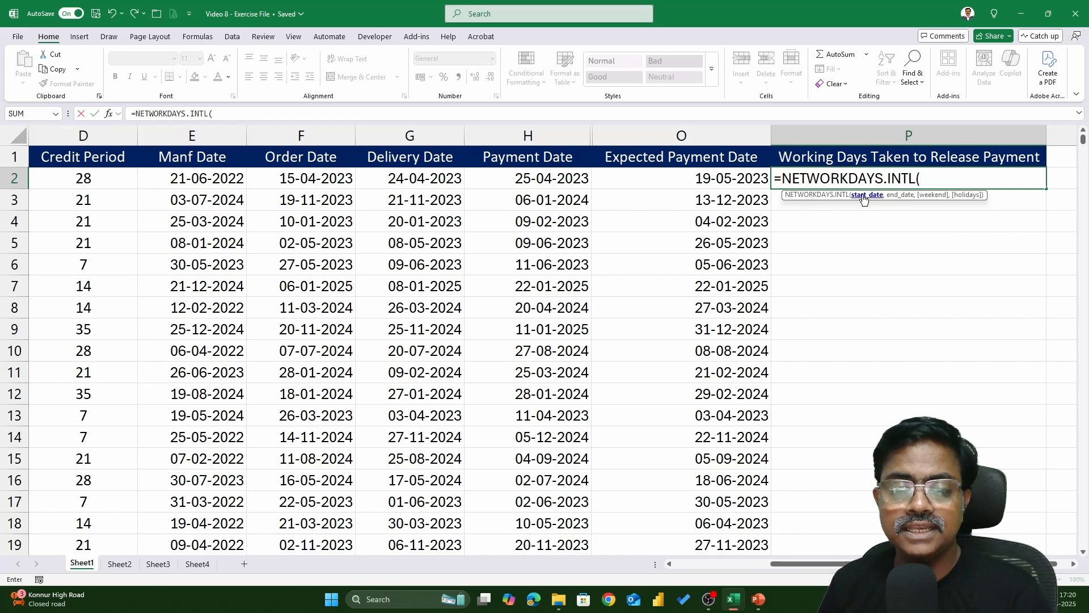
pyautogui.click(291, 180)
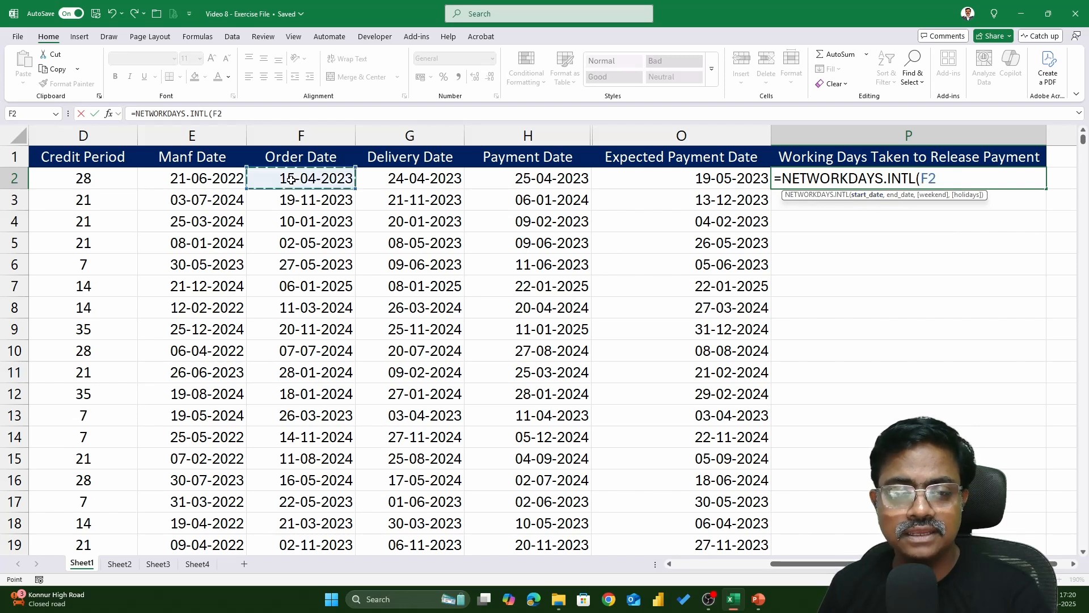
pyautogui.write(',')
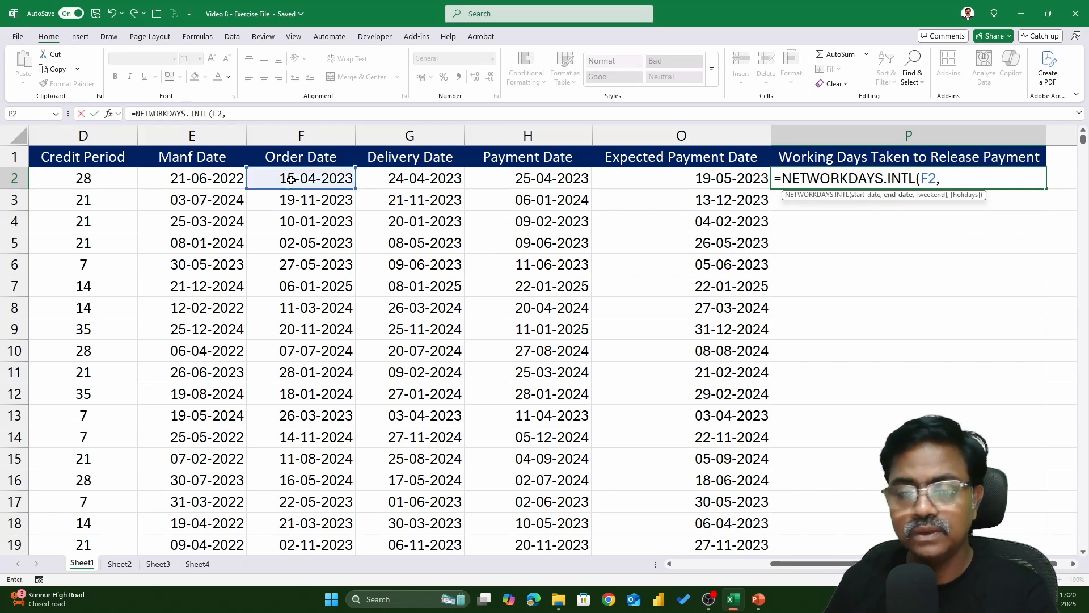
pyautogui.click(550, 178)
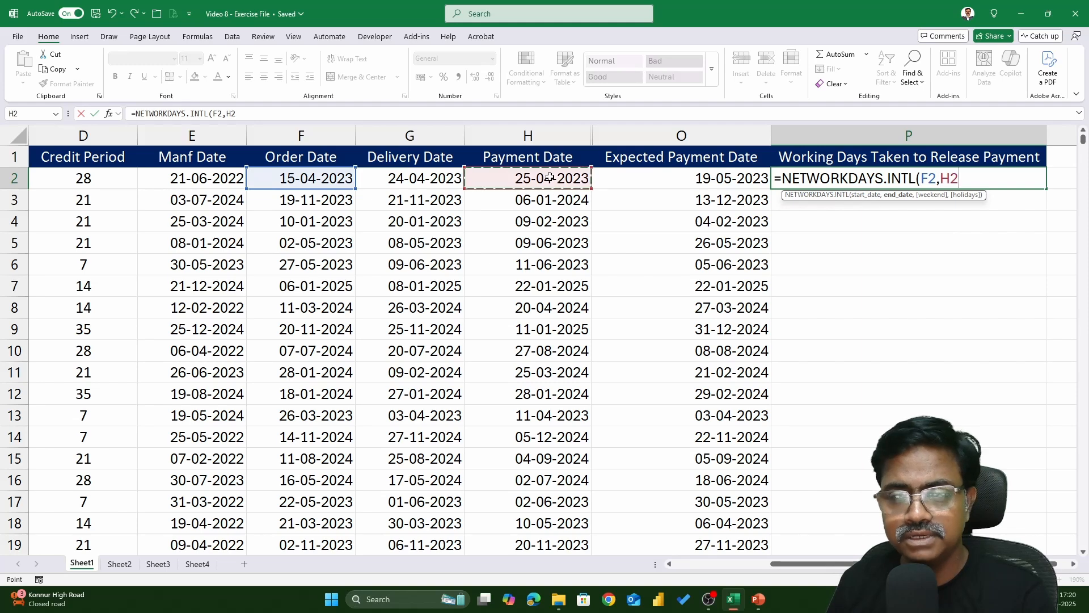
pyautogui.write(',')
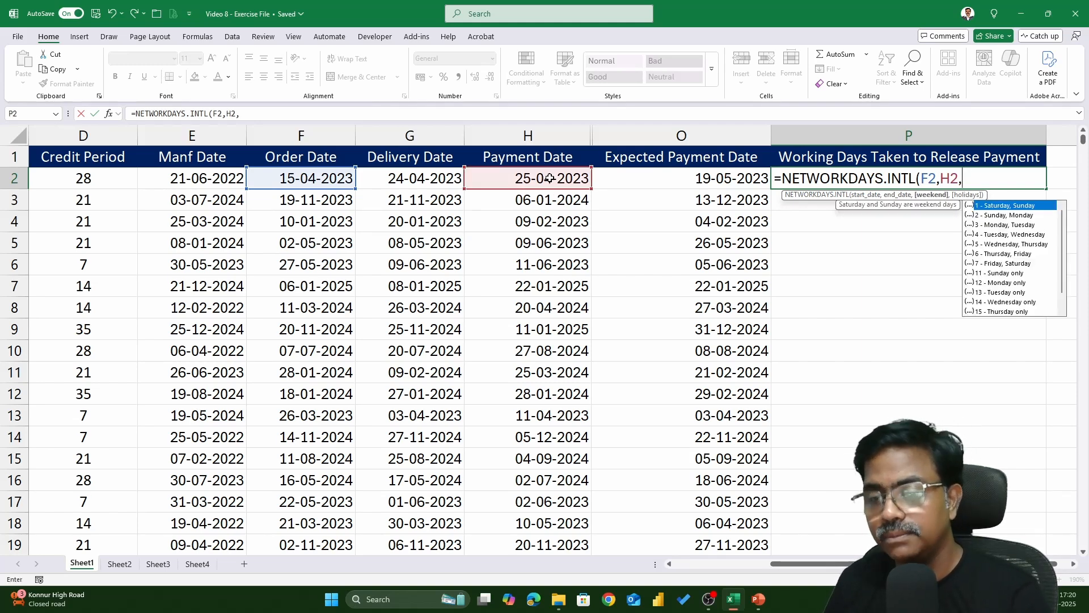
pyautogui.write('11')
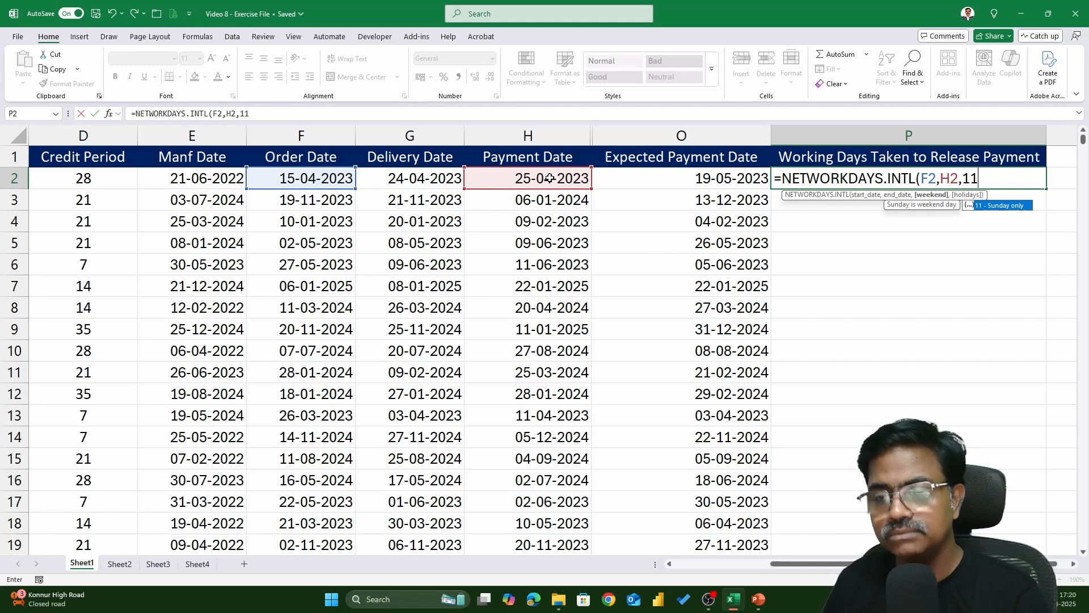
pyautogui.write(',')
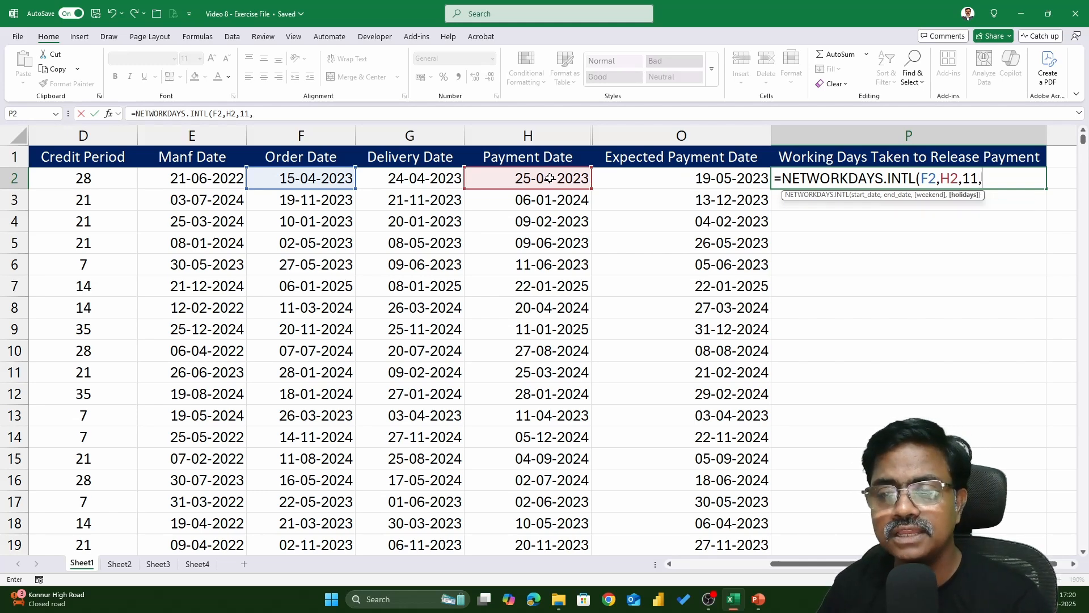
# Supply Sheet3's holiday list A2:A25 as an absolute holidays range and enter the NETWORKDAYS.INTL formula
pyautogui.click(167, 569)
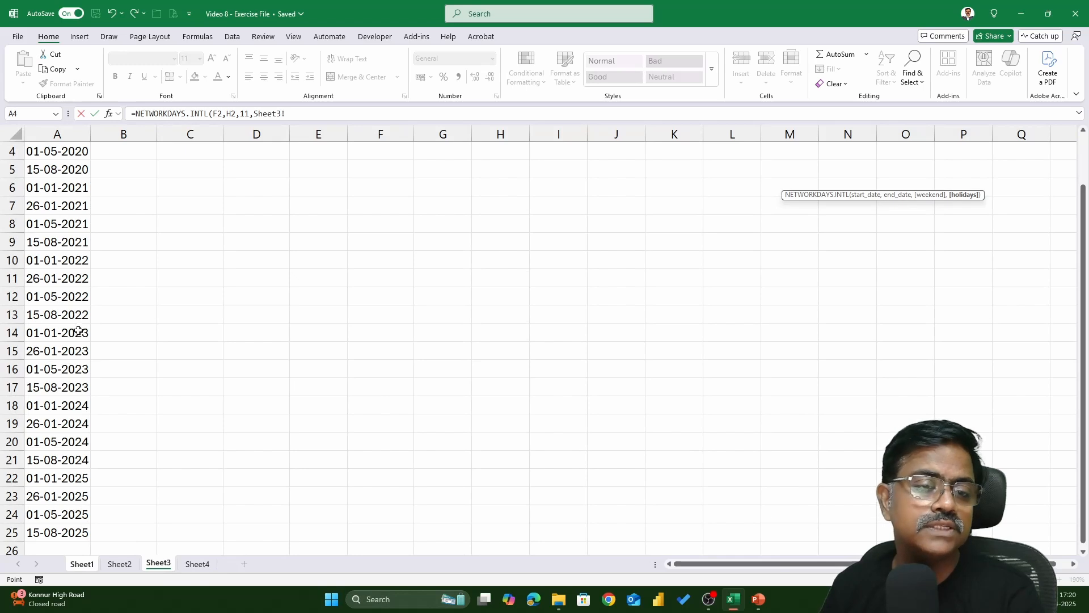
pyautogui.click(33, 230)
pyautogui.hotkey('ctrl', 'Up')
pyautogui.press('Down')
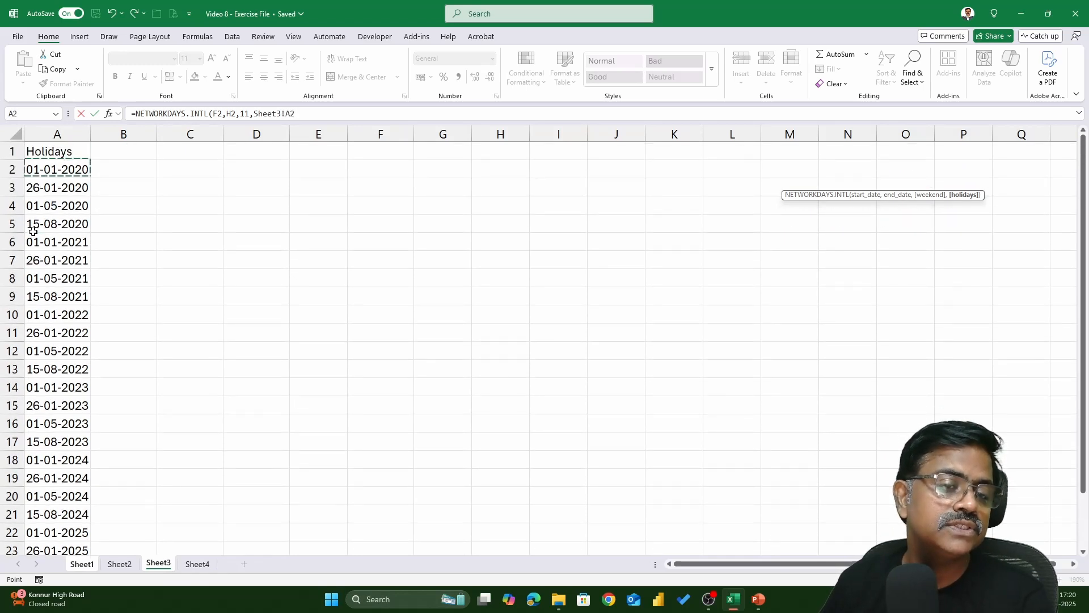
pyautogui.hotkey('ctrl', 'shift', 'Down')
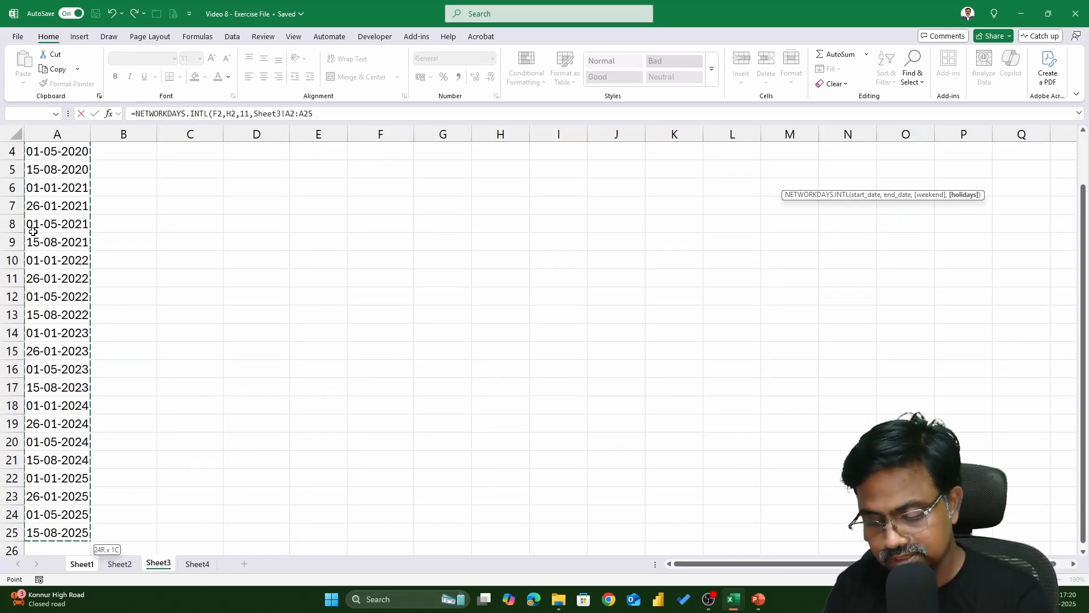
pyautogui.press('F4')
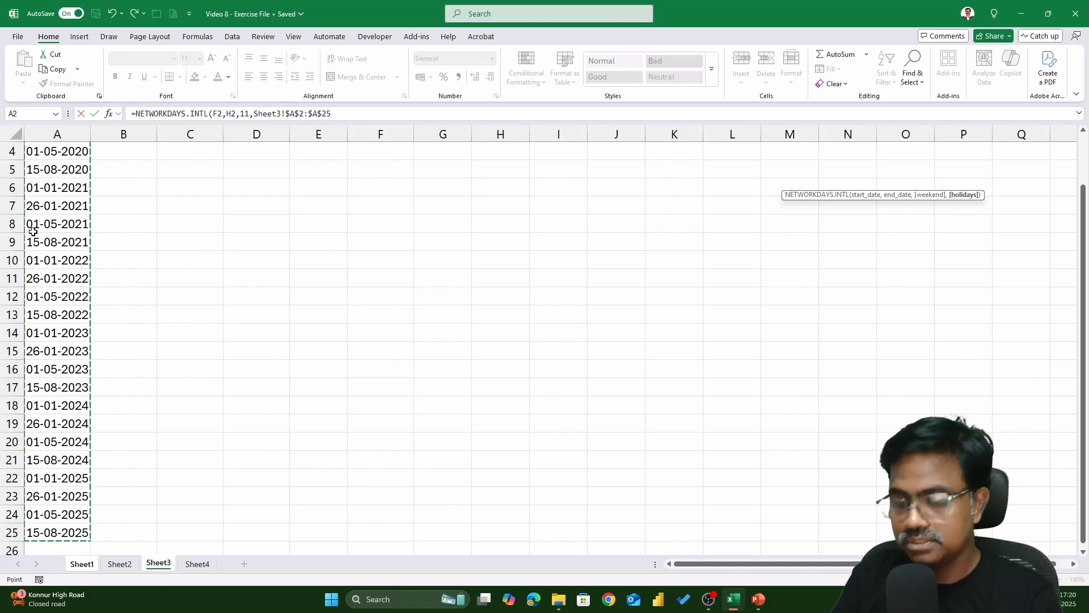
pyautogui.press('Return')
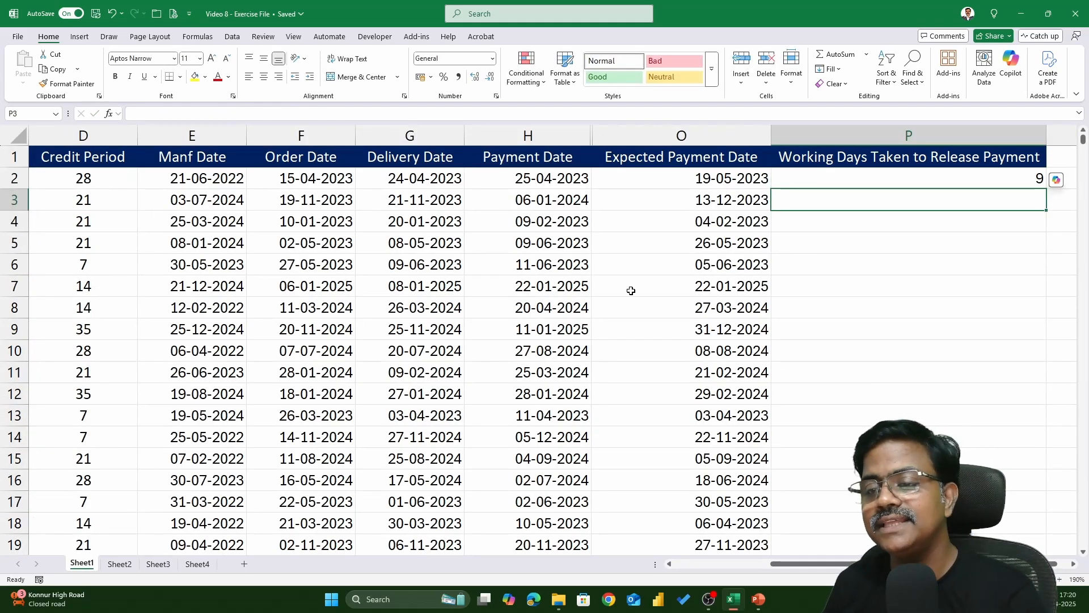
# Fill the NETWORKDAYS.INTL formula down the Working Days column and review it in the first cell
pyautogui.click(1019, 172)
pyautogui.doubleClick(1046, 189)
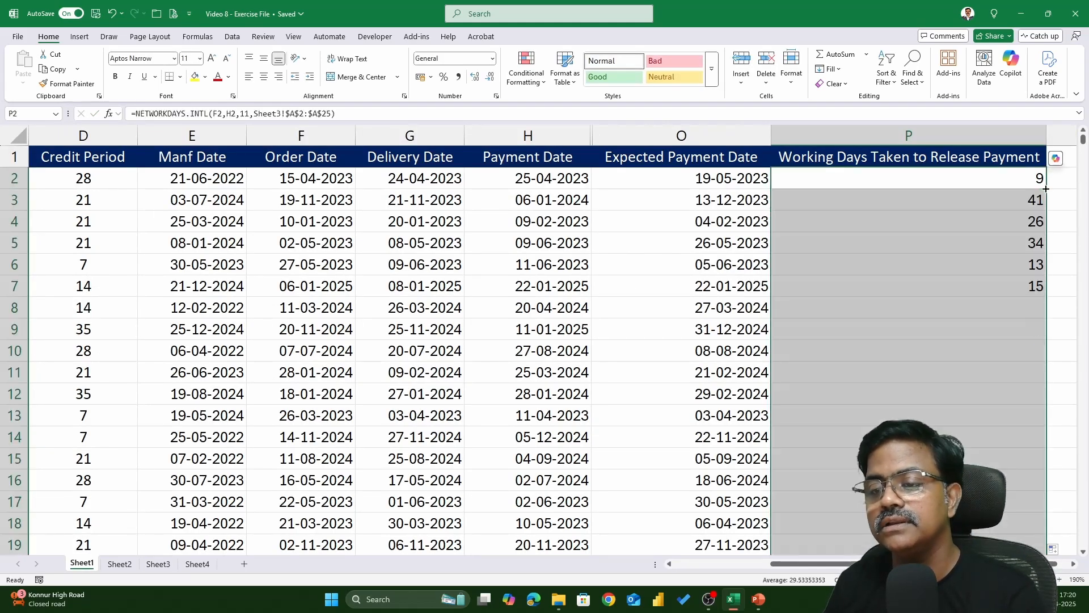
pyautogui.doubleClick(1004, 182)
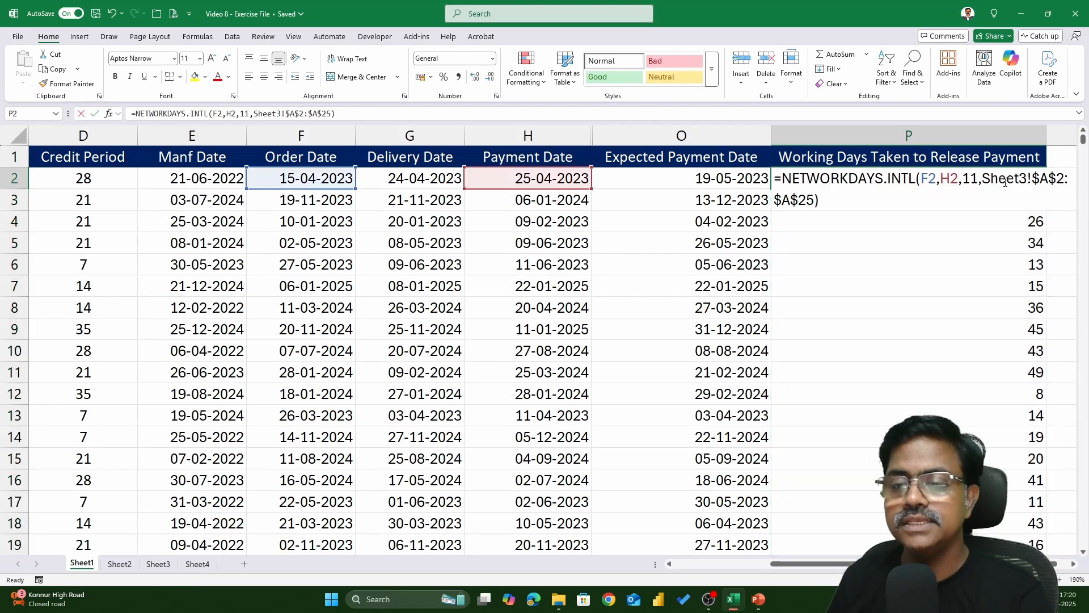
pyautogui.click(863, 199)
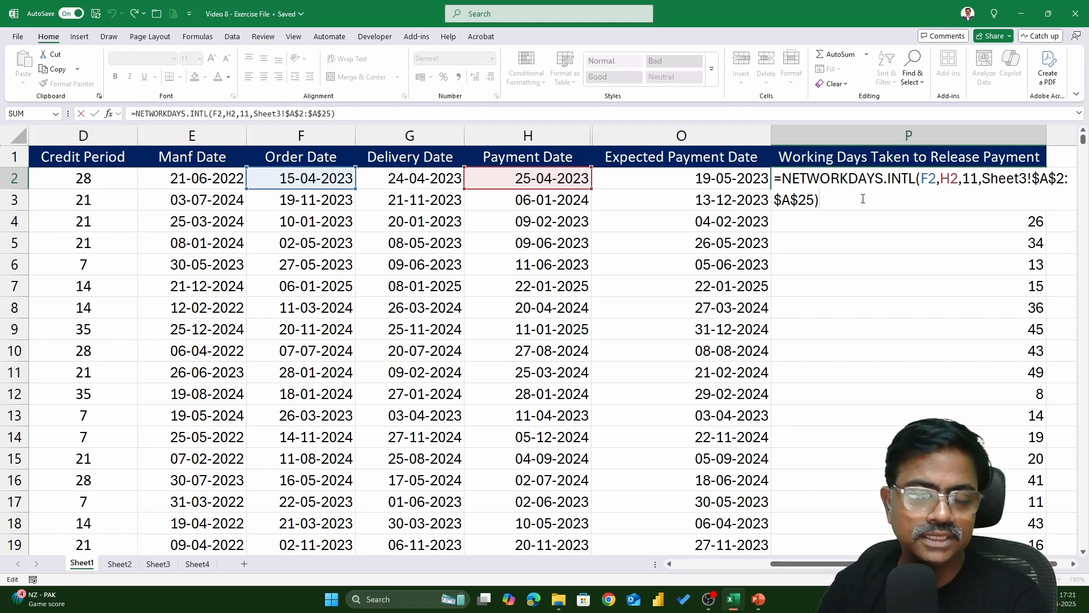
pyautogui.hotkey('ctrl', 'Return')
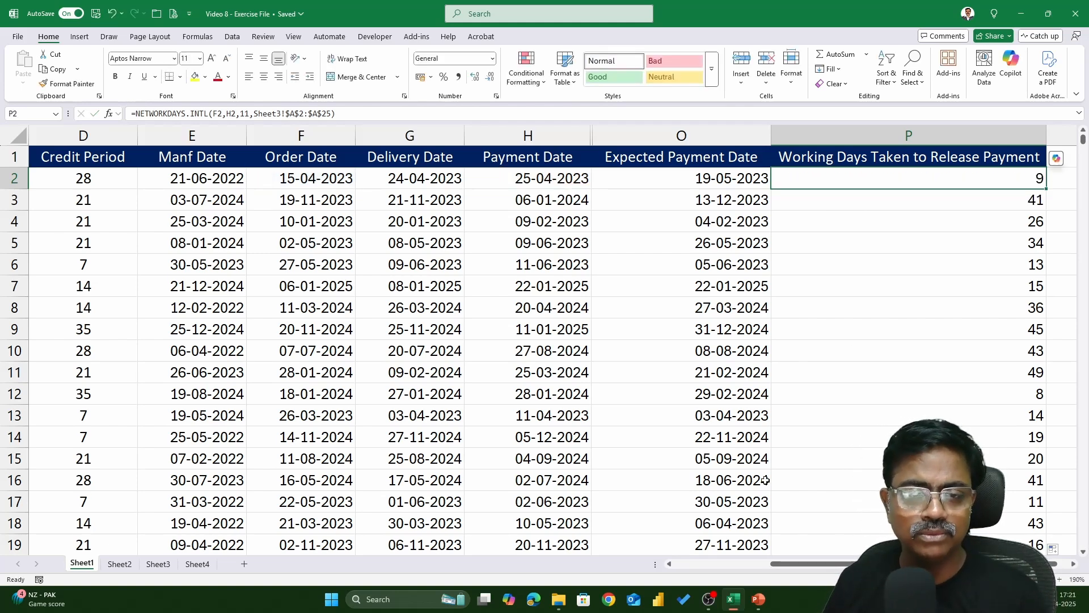
# Open Sheet2 and select the first Dealer Contract Start Date
pyautogui.moveTo(561, 597)
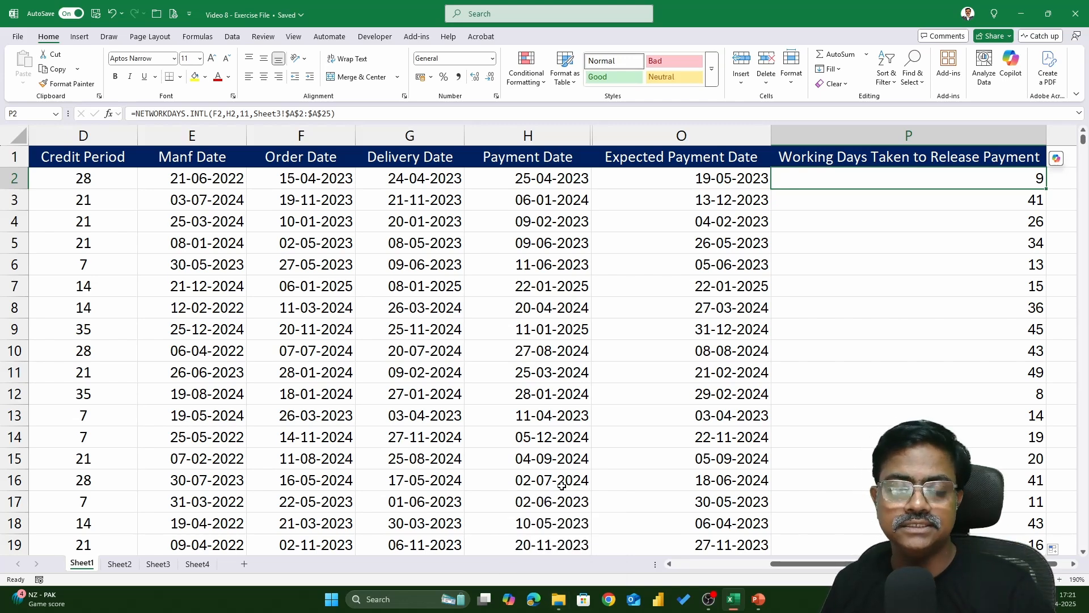
pyautogui.click(117, 565)
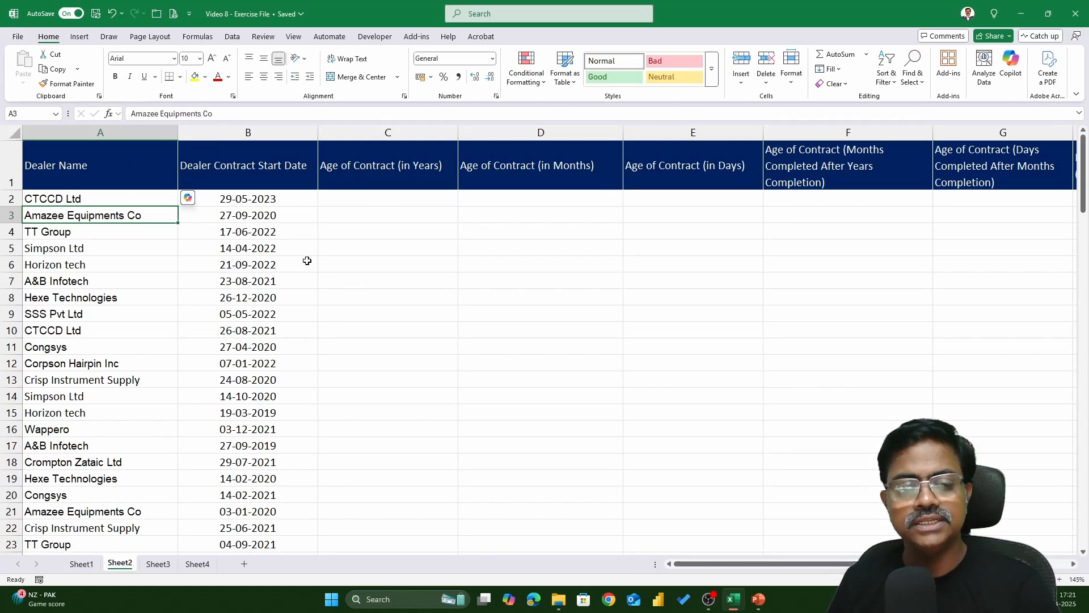
pyautogui.click(286, 200)
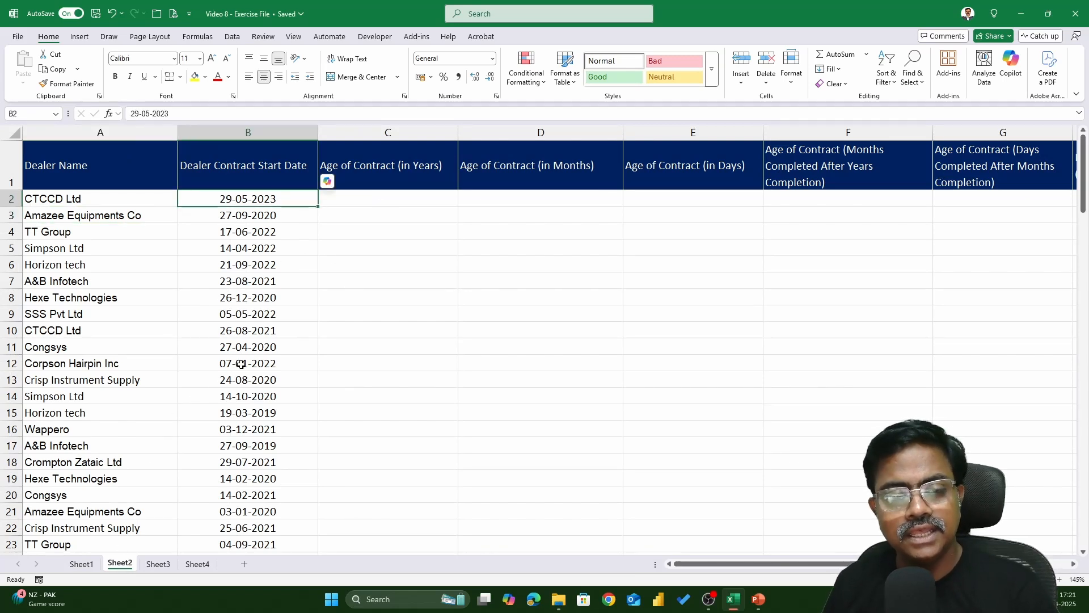
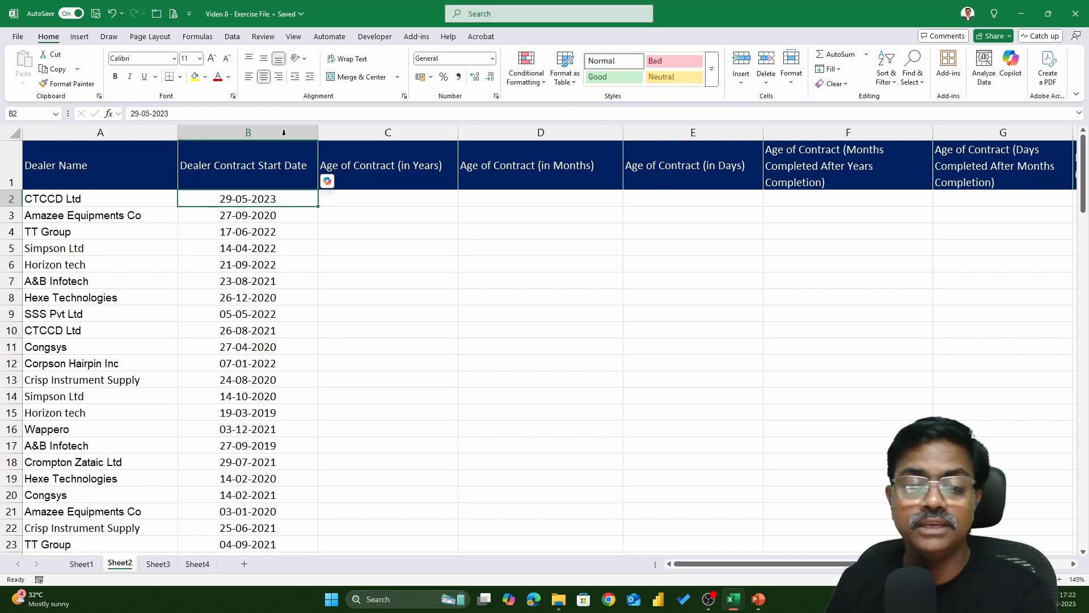
# Begin a text note in the first Age of Contract (in Years) cell reading DATEDIF(START DATE, END DATE,
pyautogui.click(359, 197)
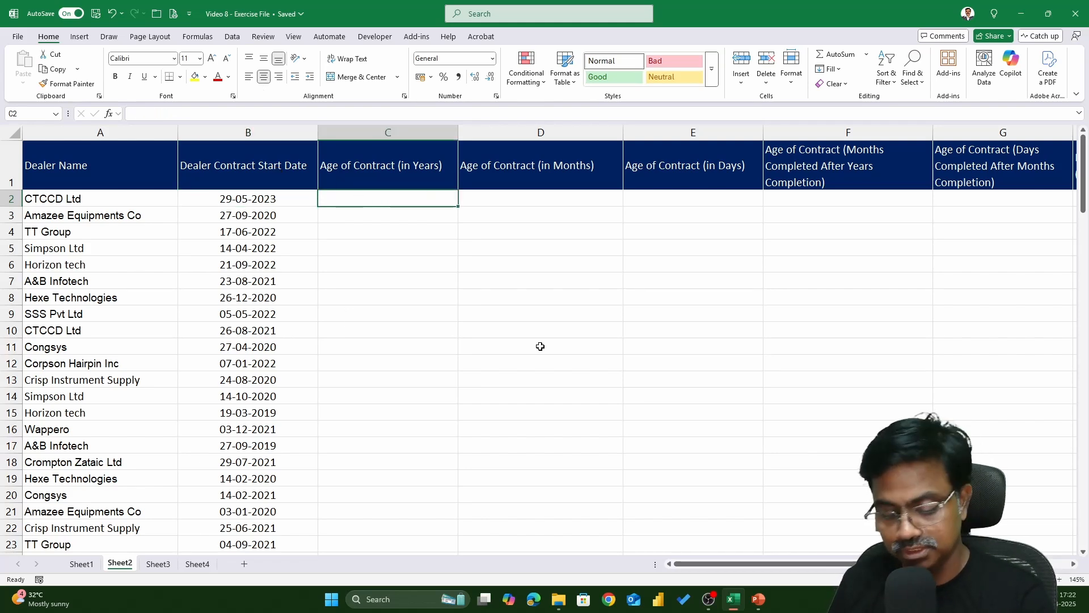
pyautogui.scroll(2, 540, 346)
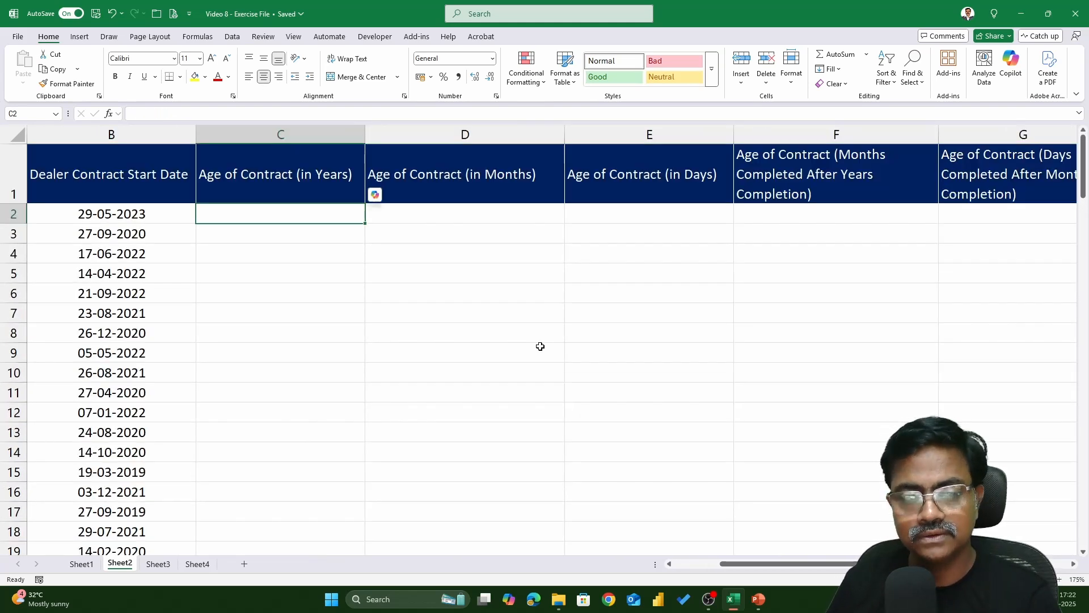
pyautogui.write('date')
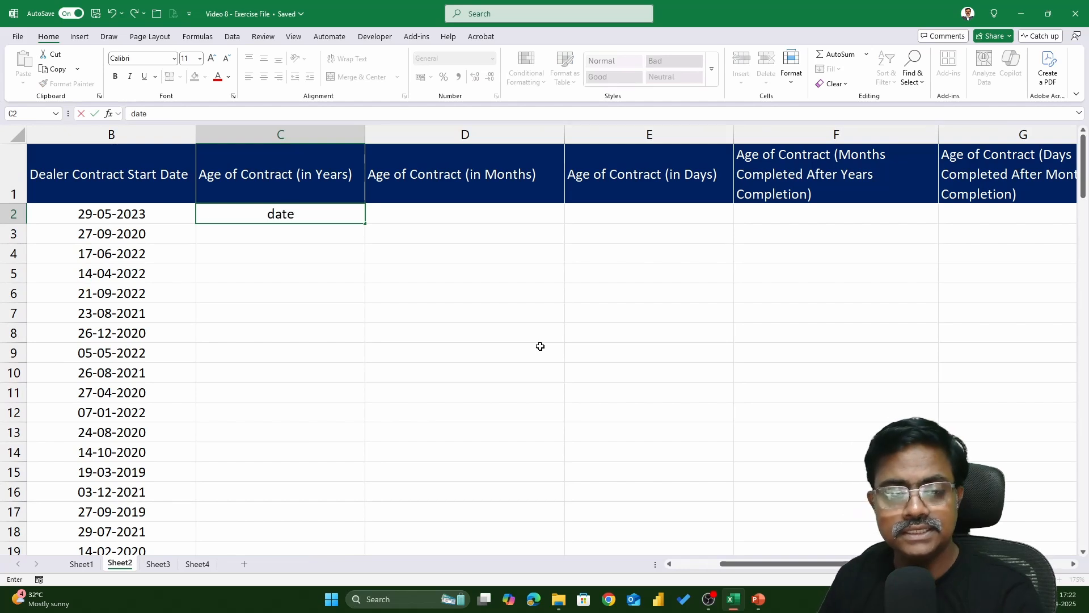
pyautogui.press('BackSpace')
pyautogui.press('BackSpace')
pyautogui.press('BackSpace')
pyautogui.press('BackSpace')
pyautogui.write('DATEDIF')
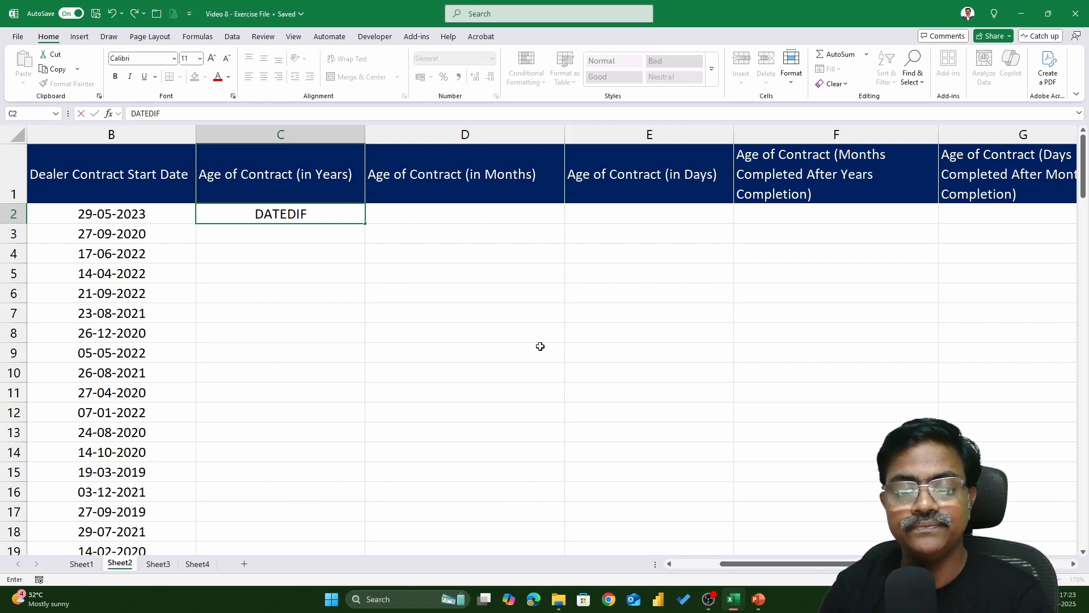
pyautogui.write('(')
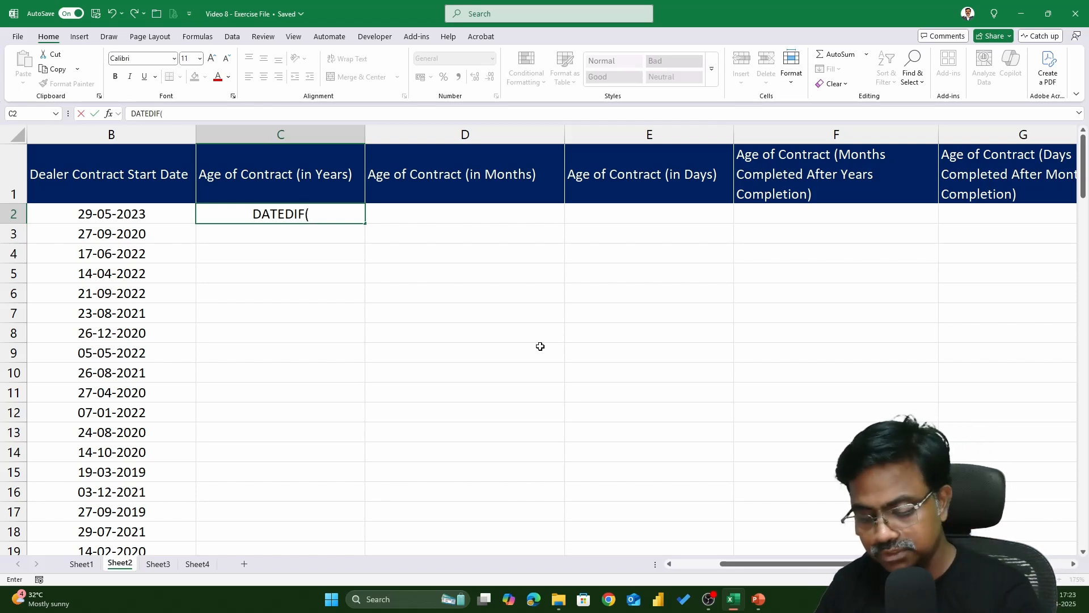
pyautogui.write('START DA')
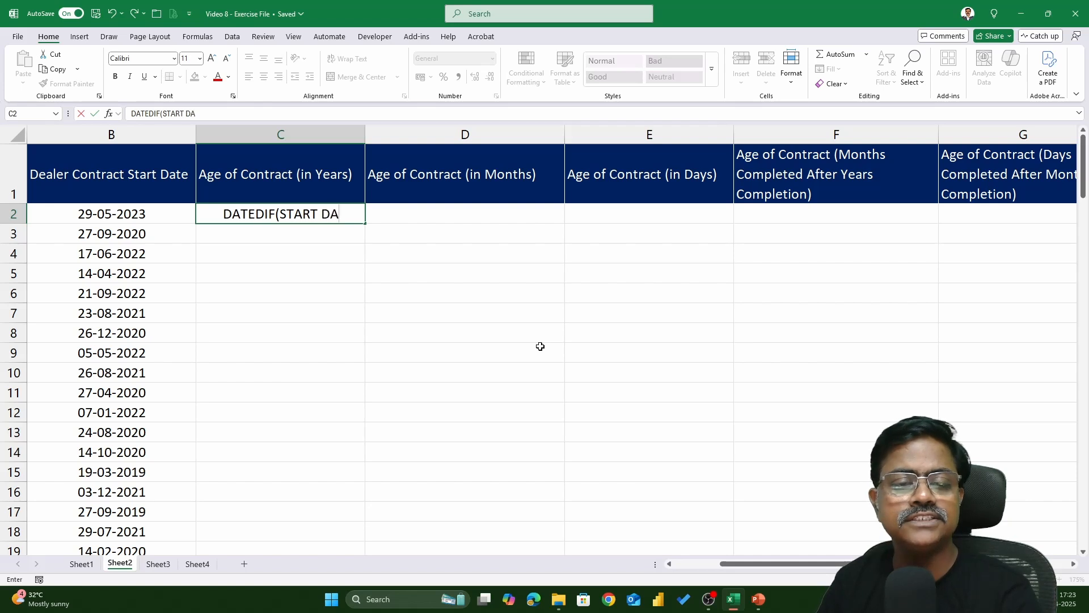
pyautogui.write('TE, END DATE')
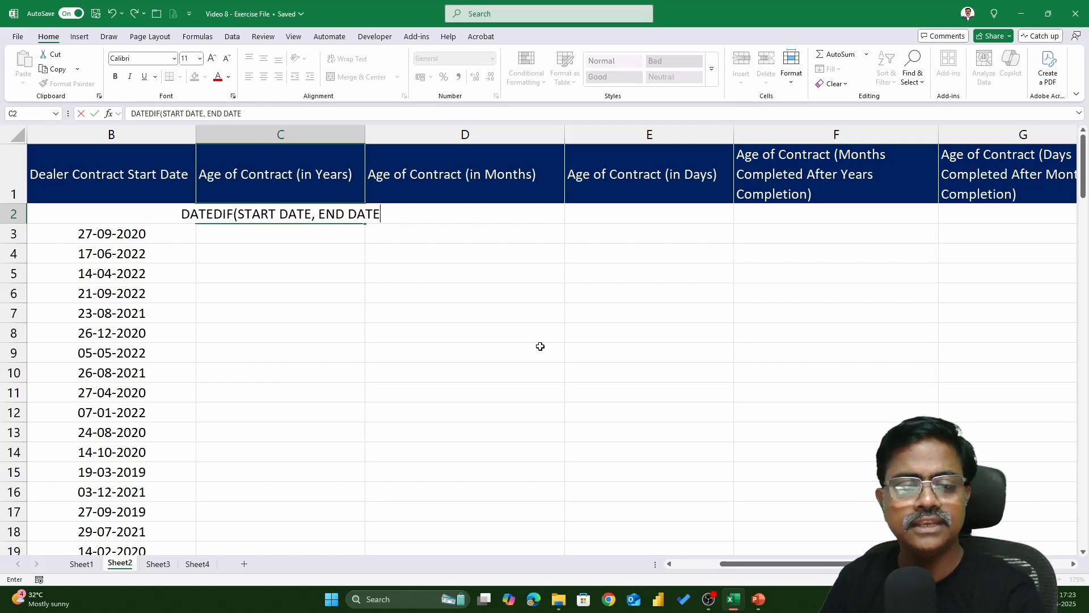
pyautogui.write(',')
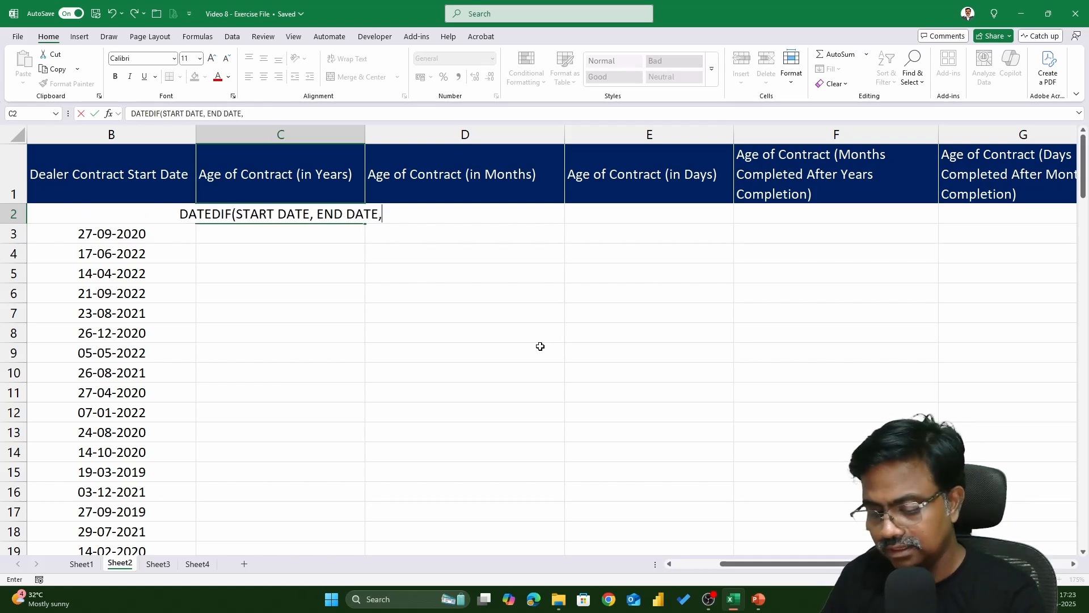
pyautogui.write('"Y"/"')
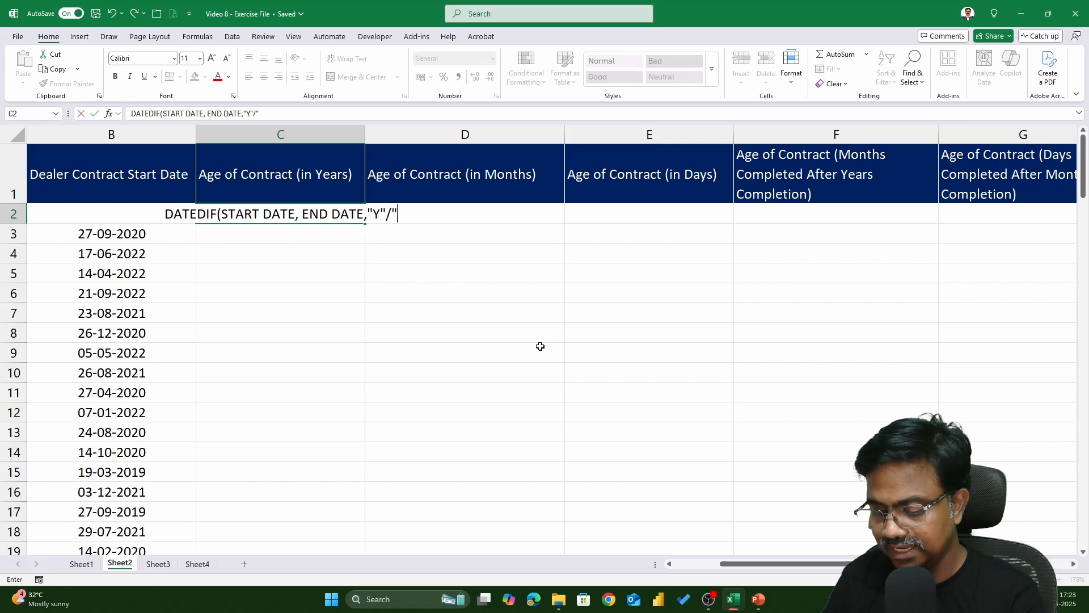
pyautogui.write('M"/"D')
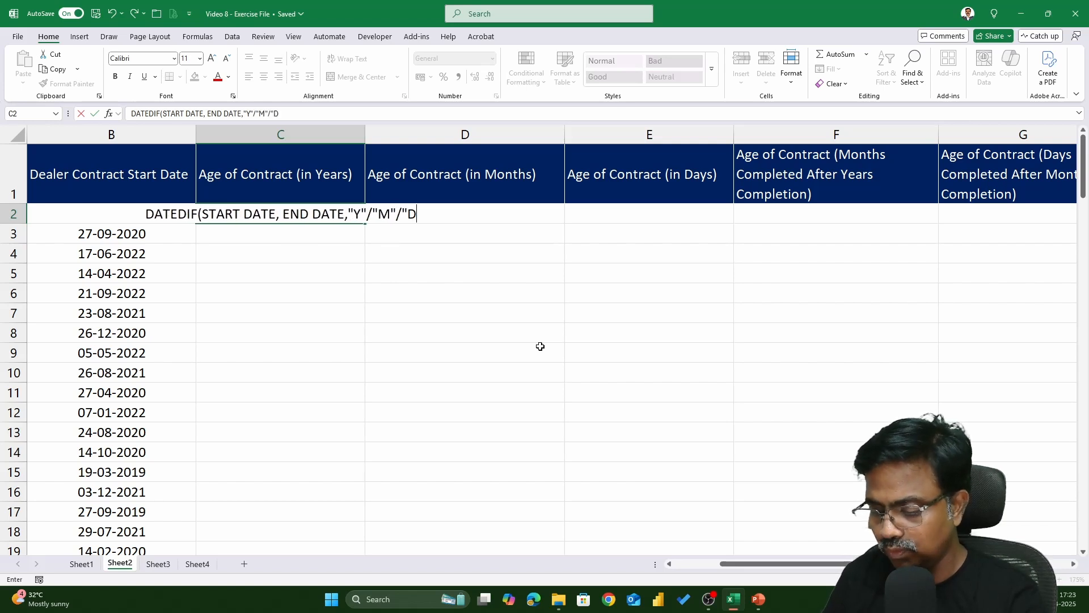
pyautogui.write('\'/"')
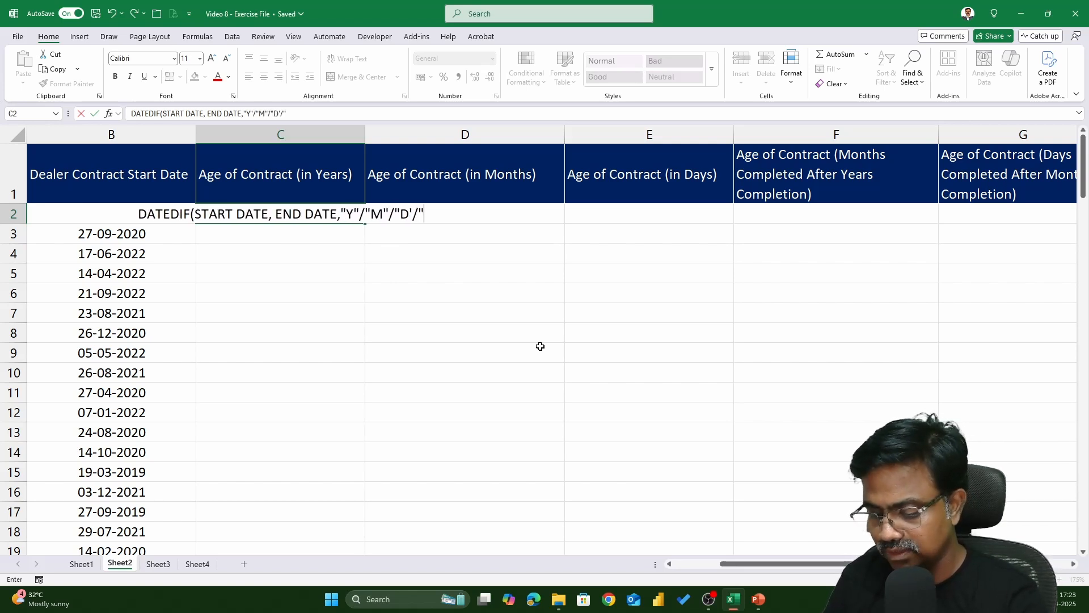
pyautogui.write('YM')
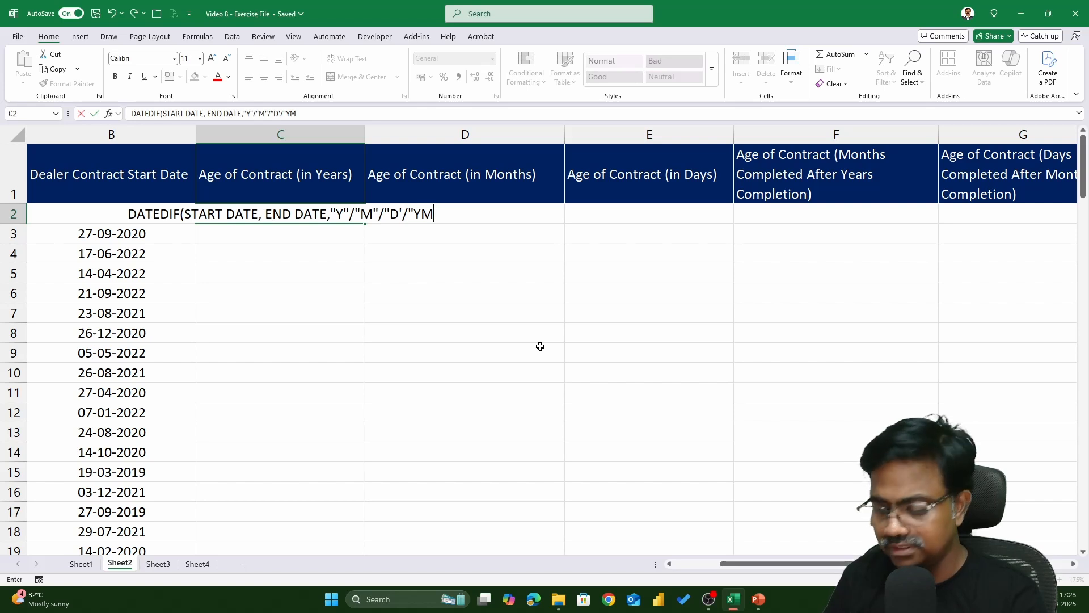
pyautogui.write('"')
pyautogui.write(',"MD"')
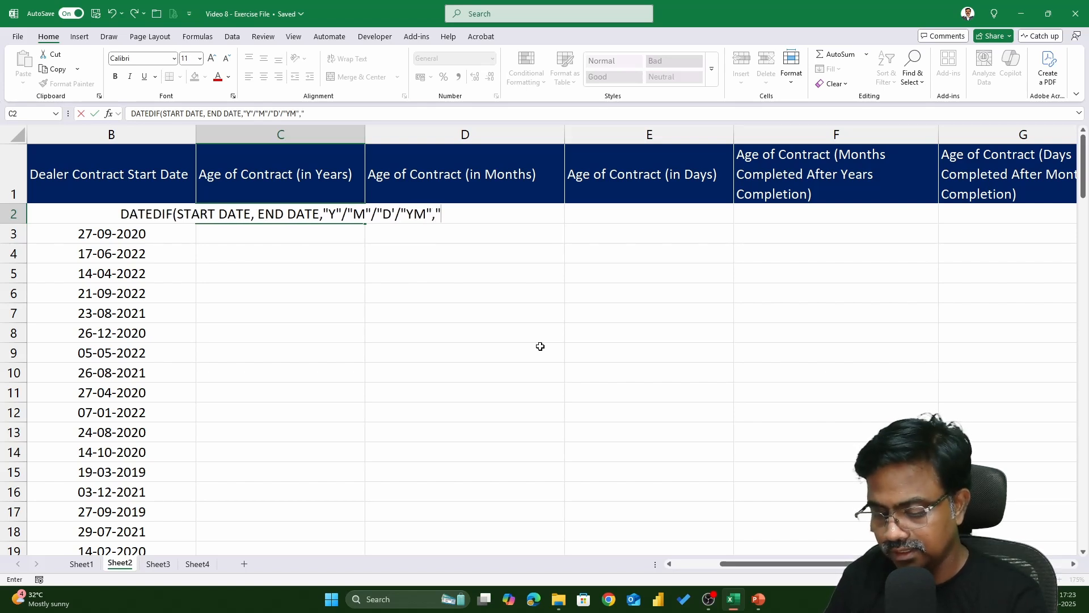
pyautogui.write(')')
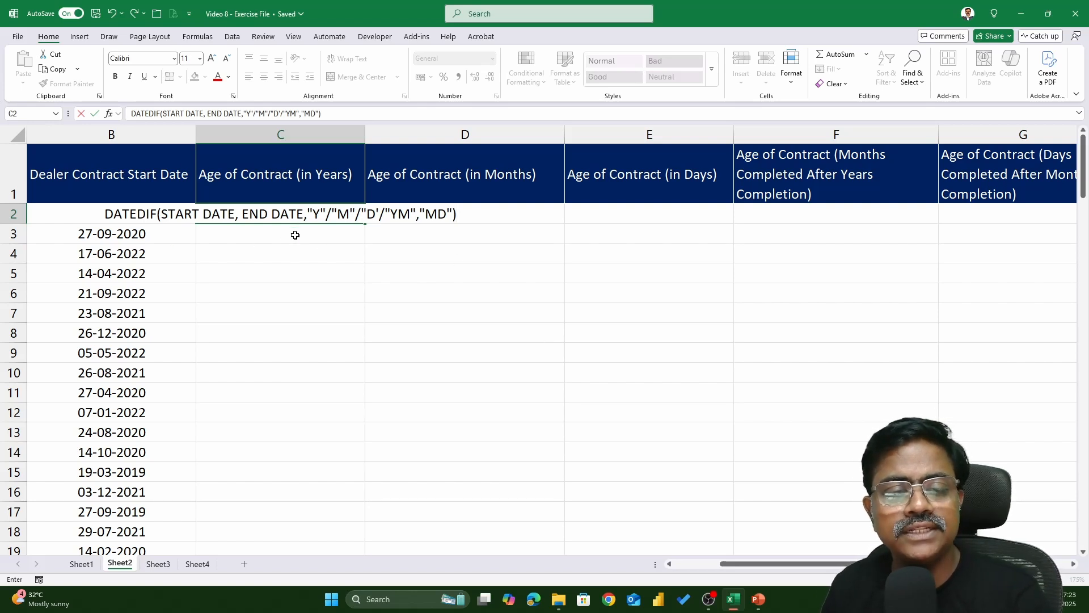
# Complete the note with unit codes "Y"/"M"/"D'/"YM","MD") and enter it
pyautogui.moveTo(307, 215); pyautogui.dragTo(377, 214)
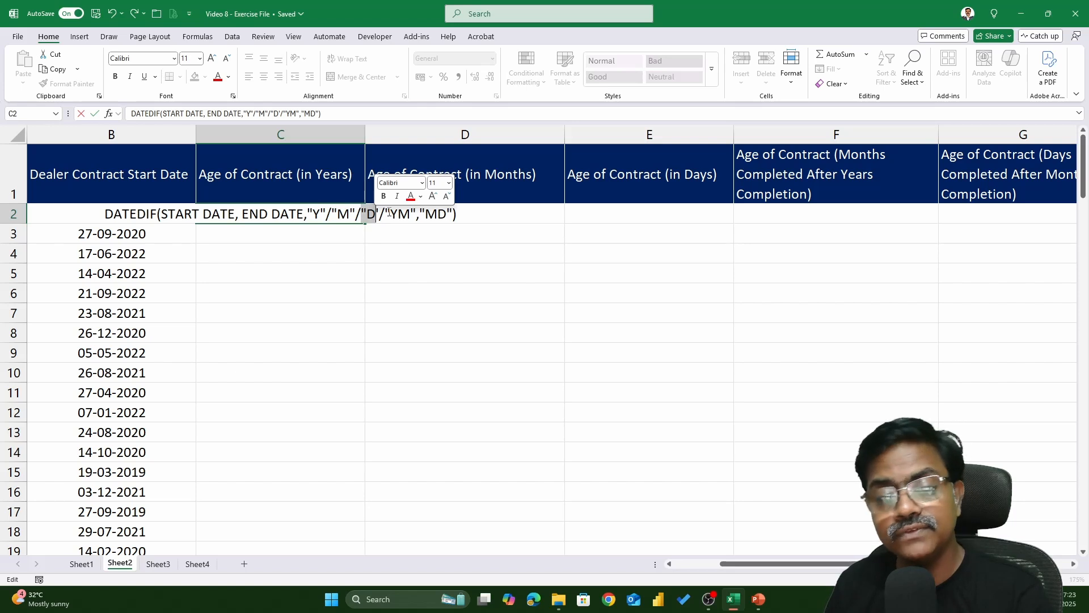
pyautogui.moveTo(390, 214); pyautogui.dragTo(410, 214)
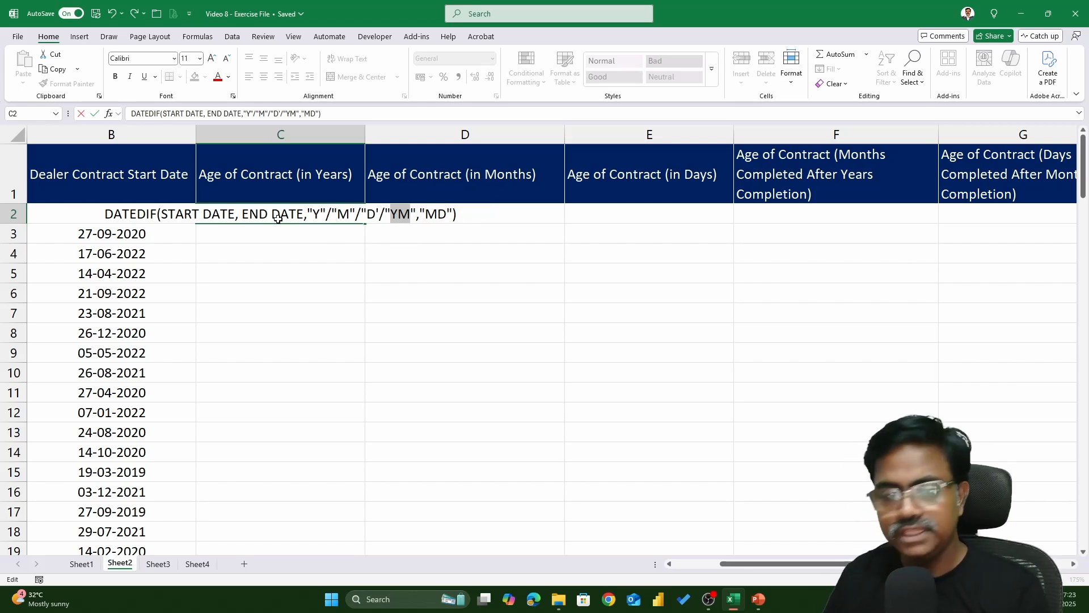
pyautogui.press('Return')
pyautogui.write('=DAT')
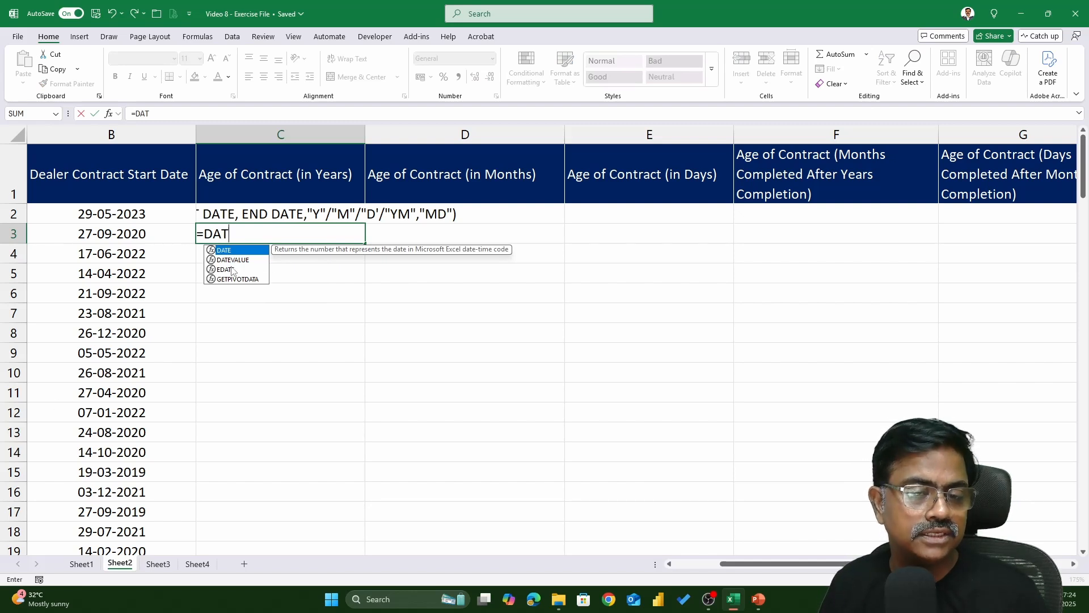
pyautogui.click(276, 213)
pyautogui.click(288, 234)
pyautogui.press('Delete')
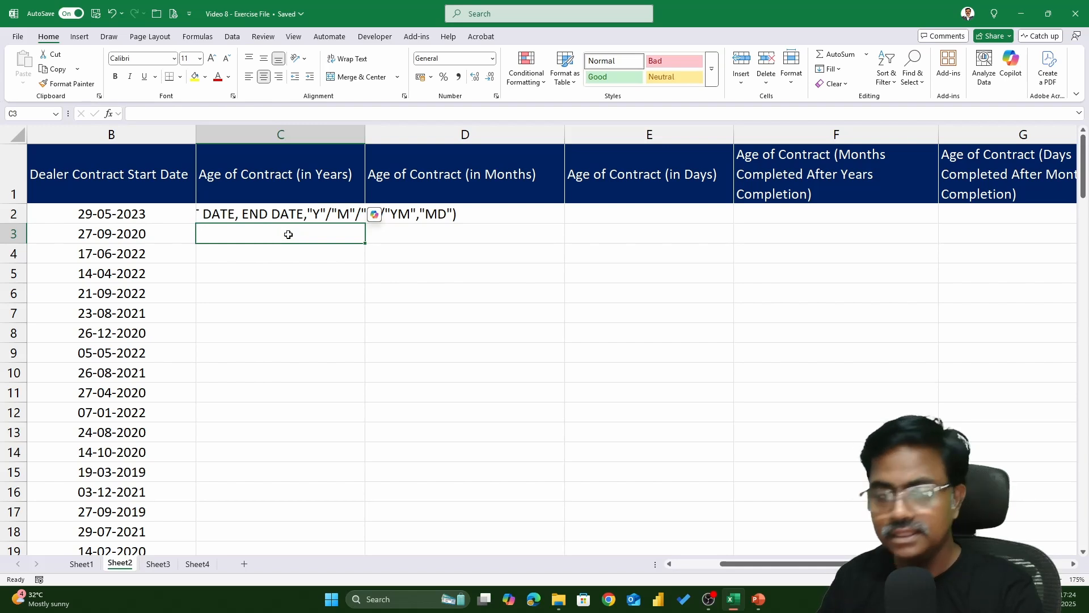
# Left-align the DATEDIF syntax note and insert a new blank row above the header row
pyautogui.click(281, 210)
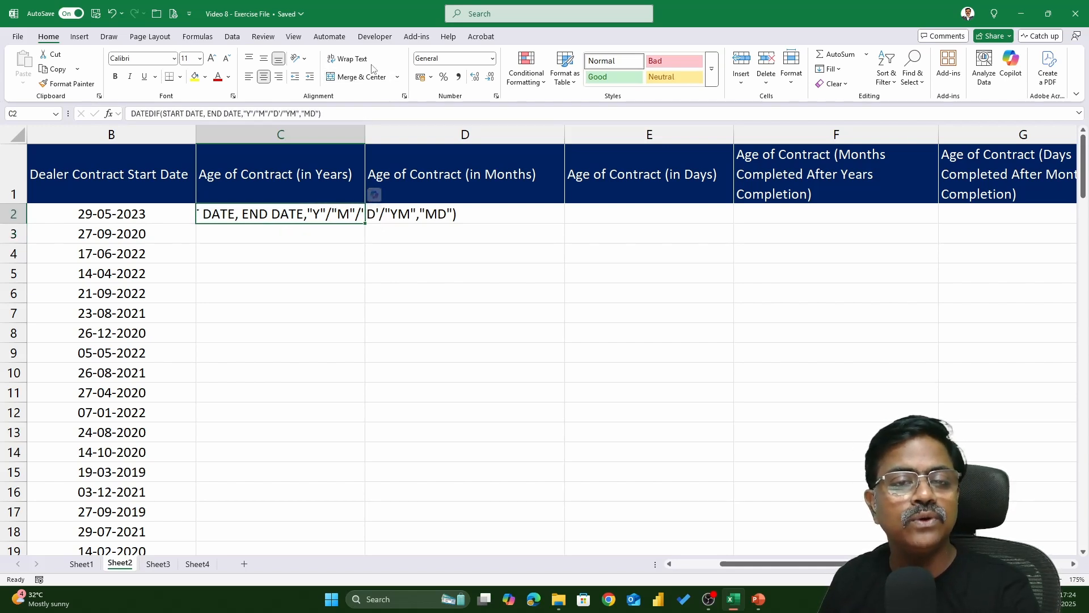
pyautogui.click(249, 76)
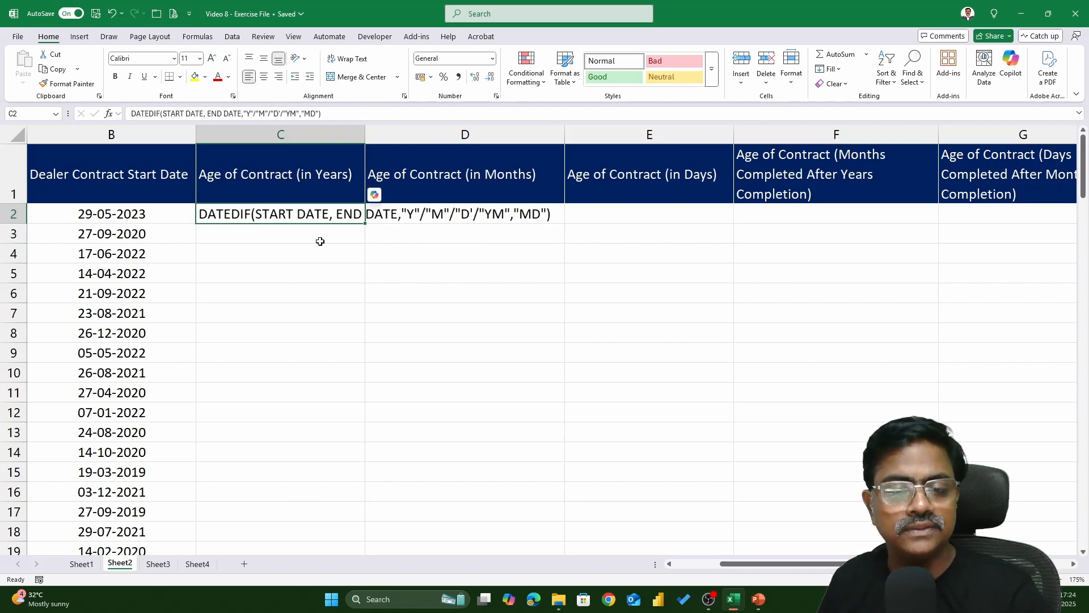
pyautogui.press('Down')
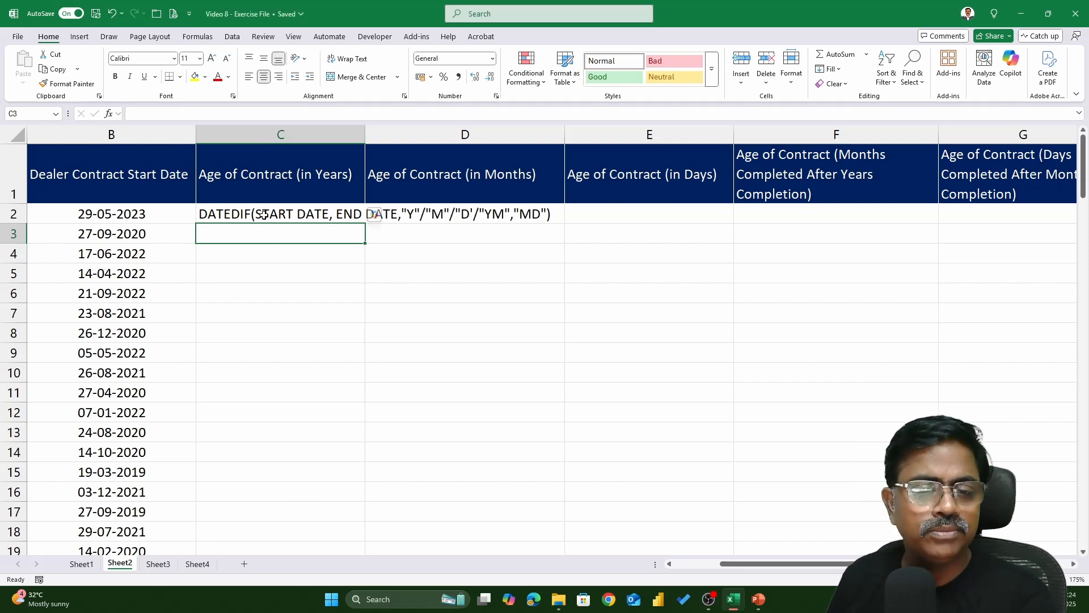
pyautogui.click(265, 215)
pyautogui.click(9, 180)
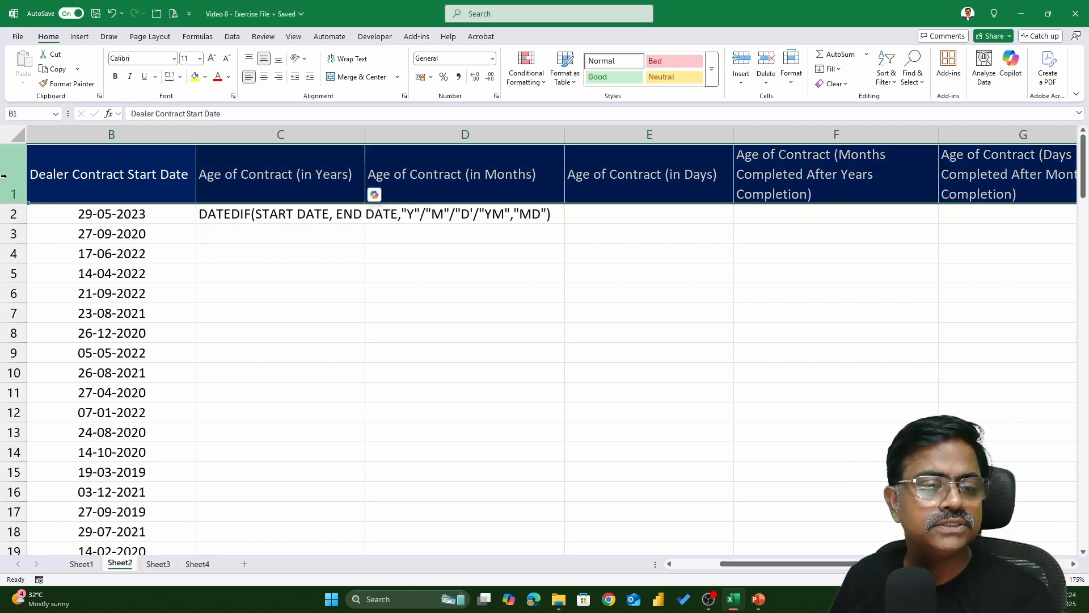
pyautogui.rightClick(9, 180)
pyautogui.click(38, 288)
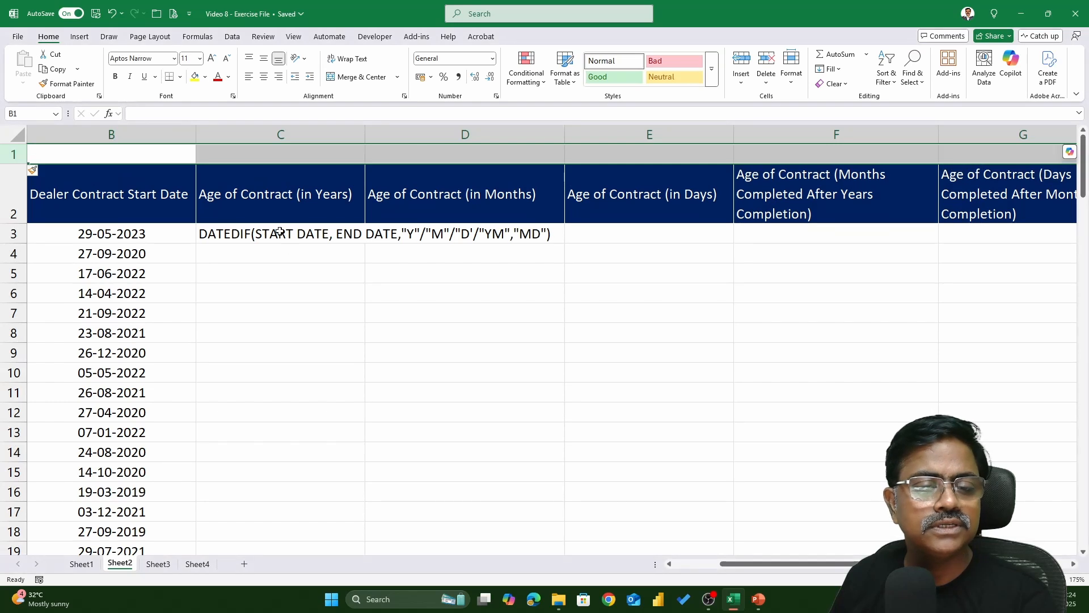
# Move the DATEDIF syntax note from the first data row into the new top row above the headers
pyautogui.click(289, 234)
pyautogui.hotkey('ctrl', 'c')
pyautogui.click(261, 135)
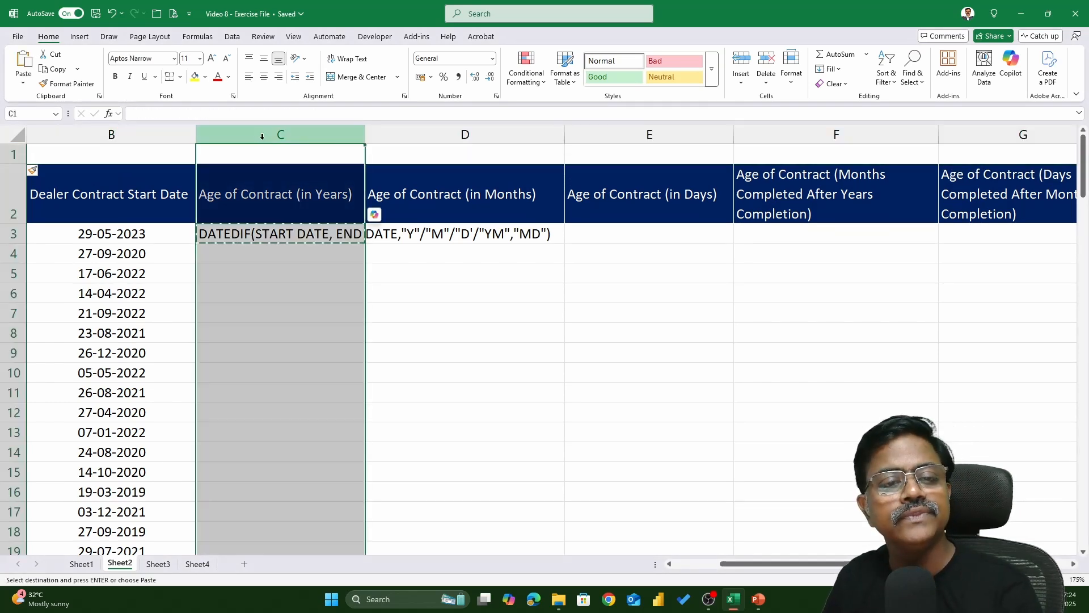
pyautogui.click(256, 155)
pyautogui.hotkey('ctrl', 'v')
pyautogui.click(284, 238)
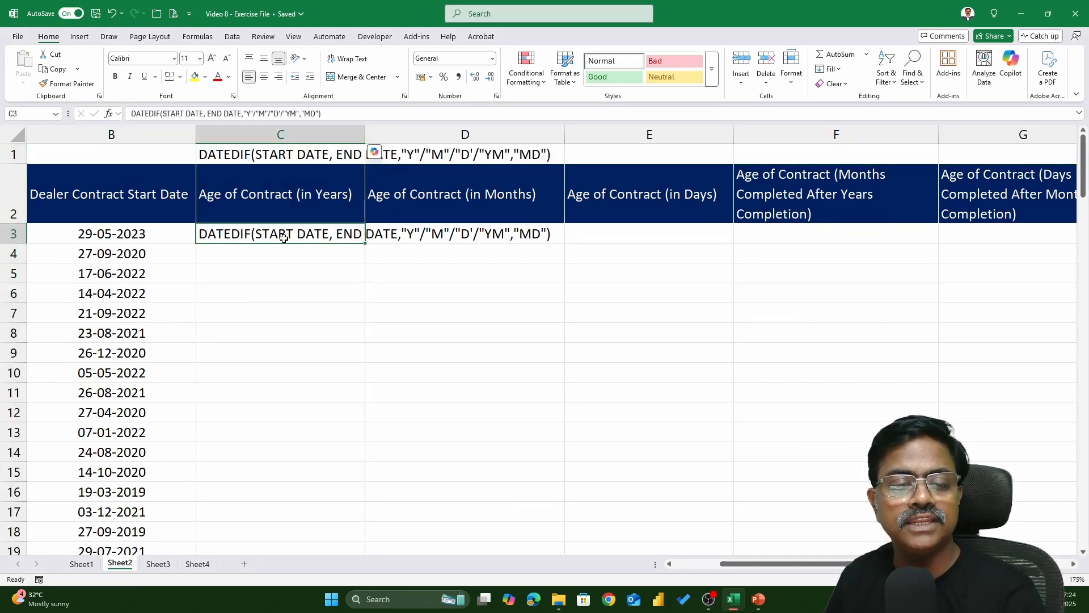
pyautogui.press('Delete')
# Enter =DATEDIF(B3,TODAY(),"Y") in the first Age of Contract (in Years) cell
pyautogui.write('=D')
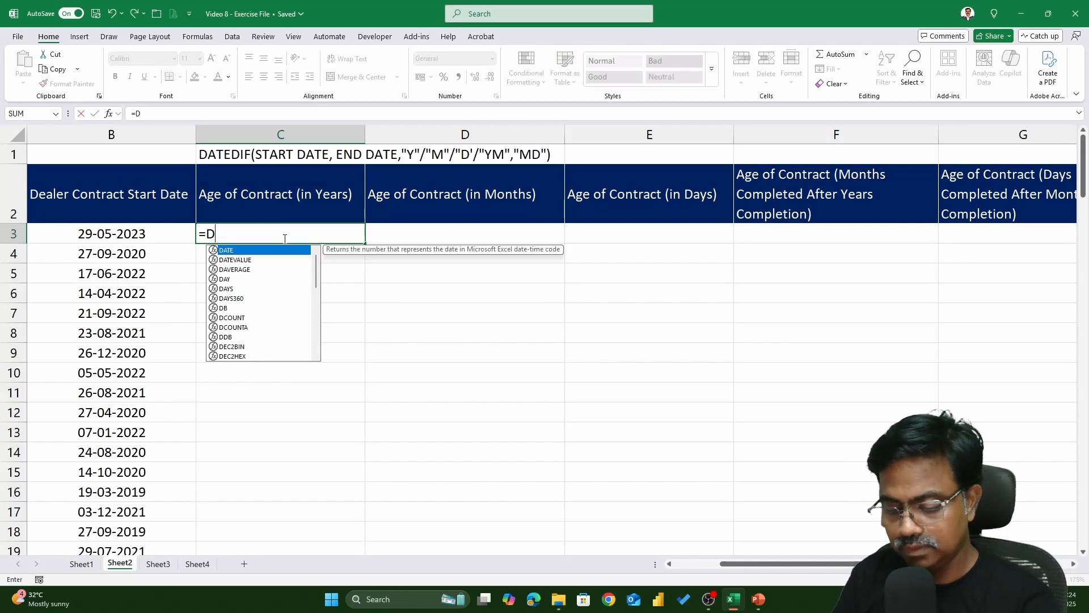
pyautogui.write('ATEDIF(')
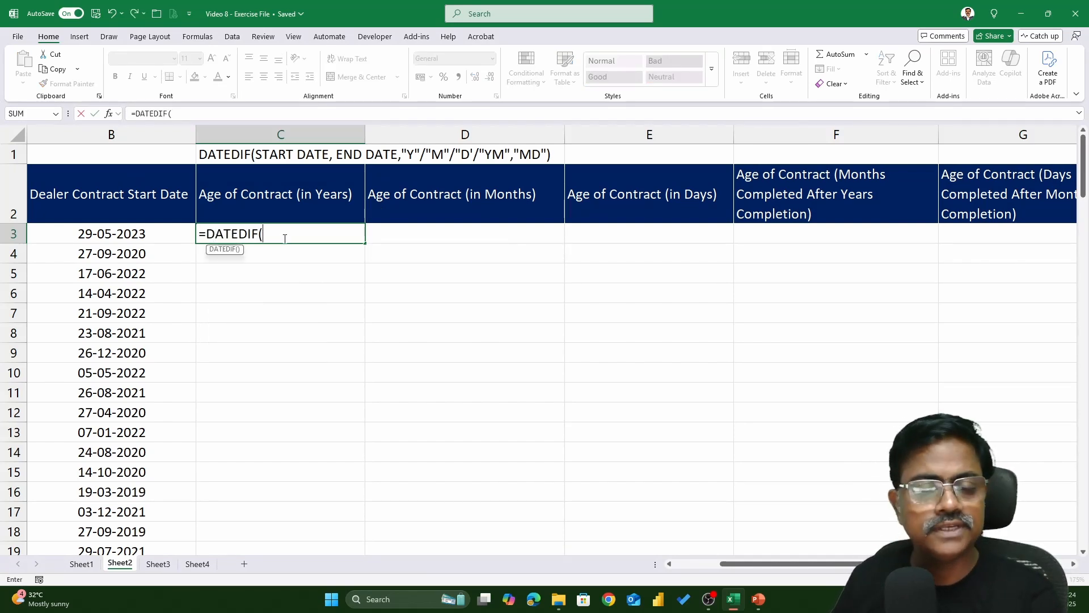
pyautogui.click(131, 232)
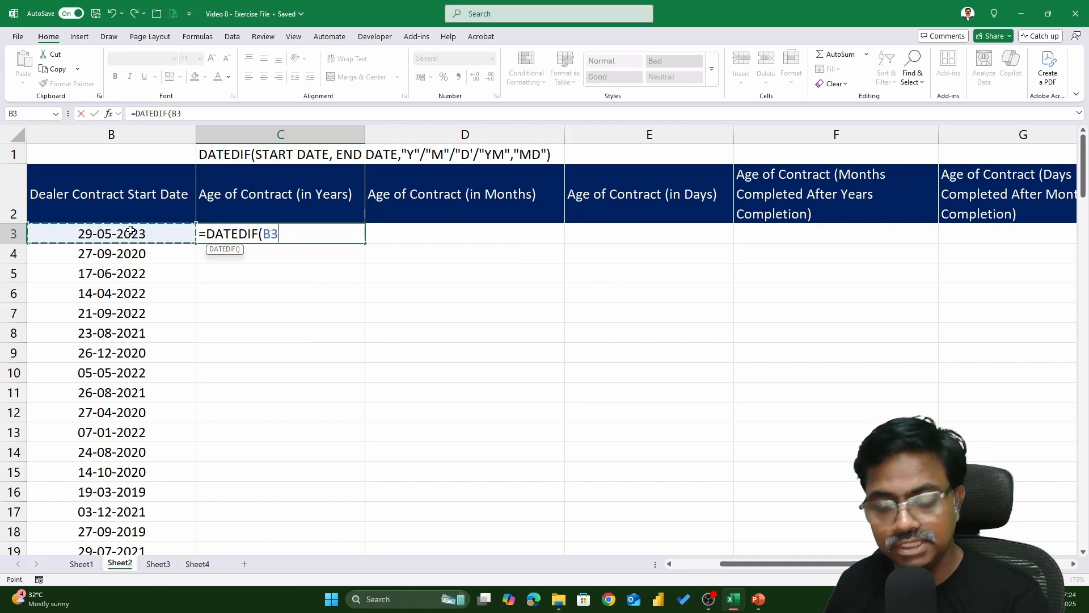
pyautogui.write(',')
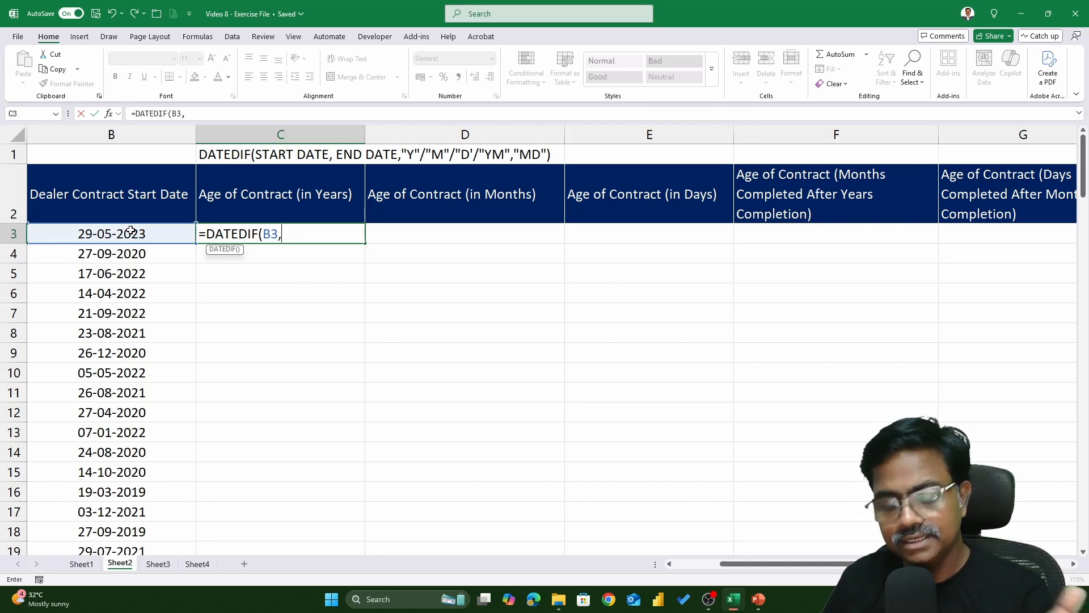
pyautogui.write('TODAY(),')
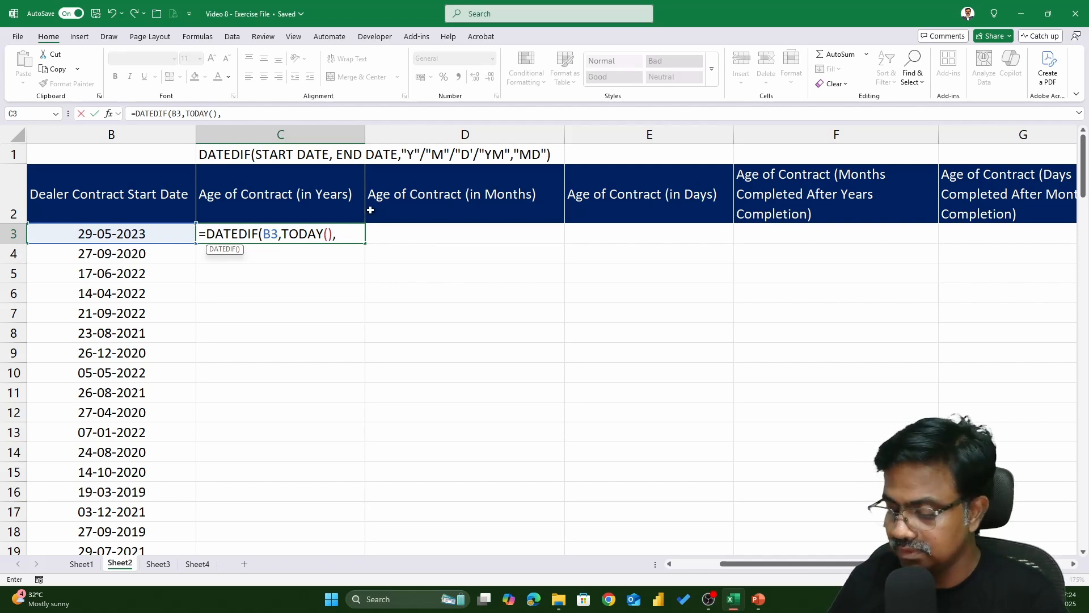
pyautogui.write('"Y"')
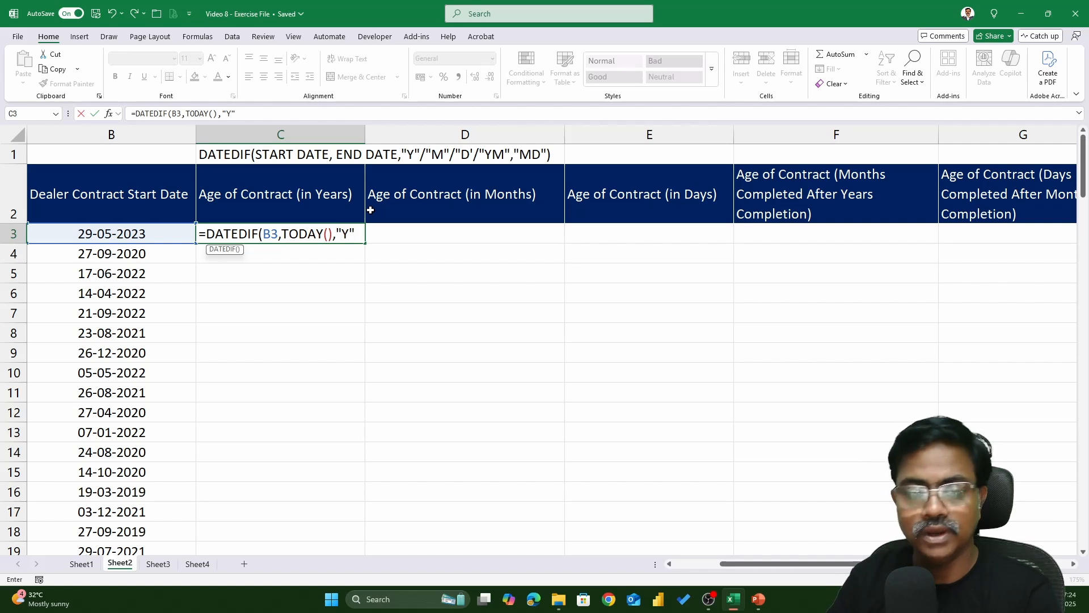
pyautogui.write(')')
pyautogui.press('Return')
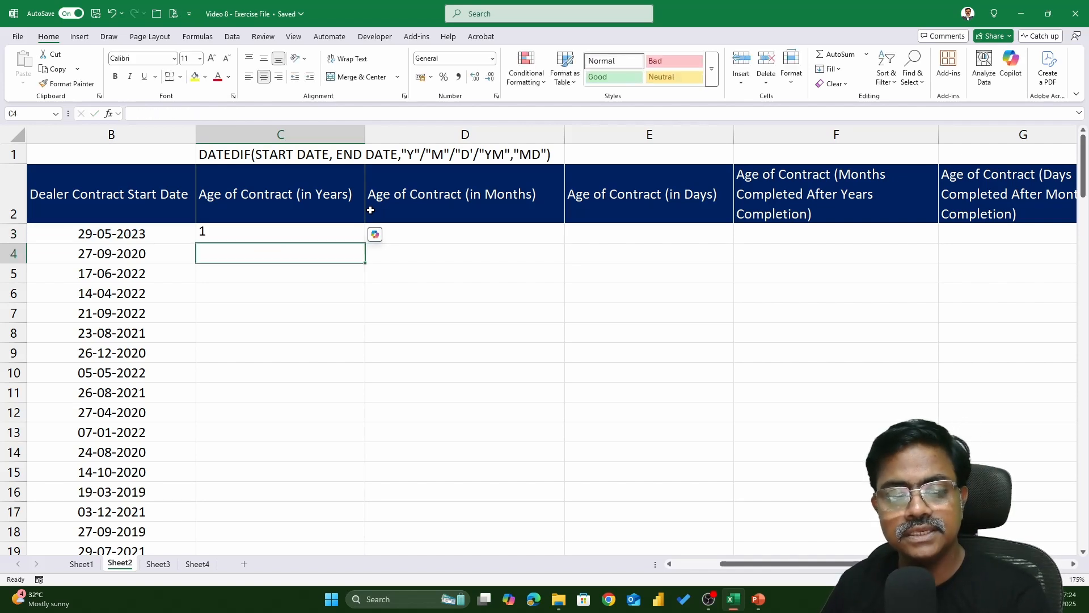
# Fill the years DATEDIF formula down the column and review it in the first cell
pyautogui.click(361, 228)
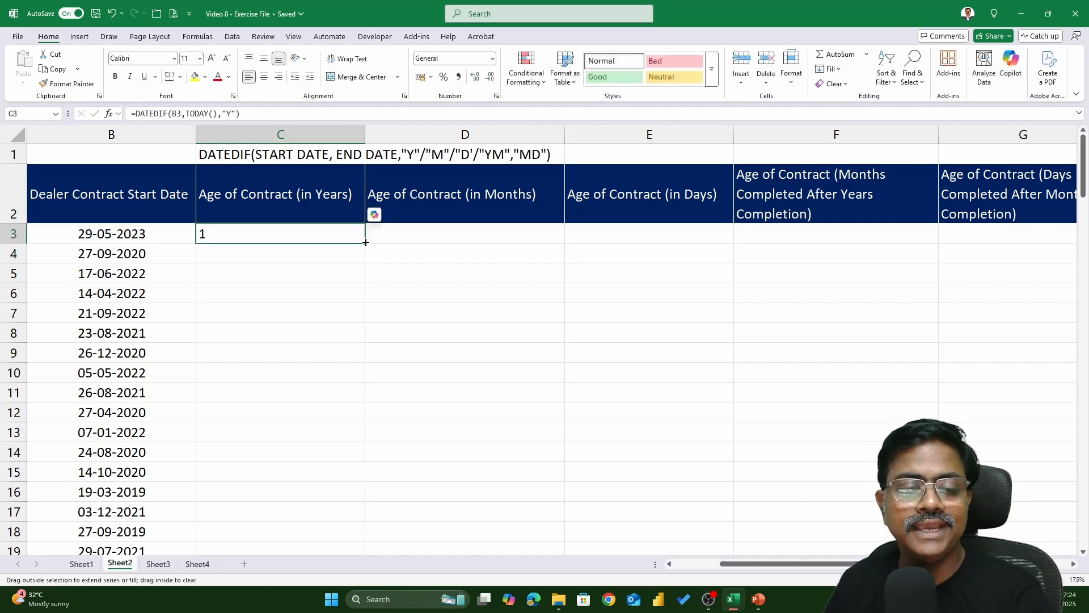
pyautogui.doubleClick(365, 242)
pyautogui.doubleClick(337, 233)
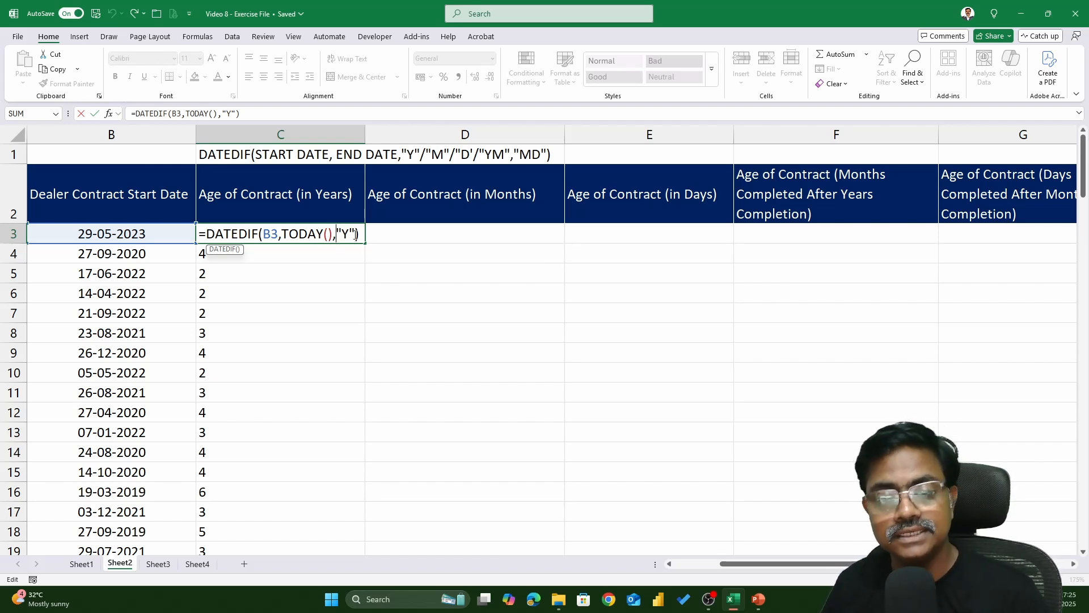
pyautogui.hotkey('ctrl', 'Return')
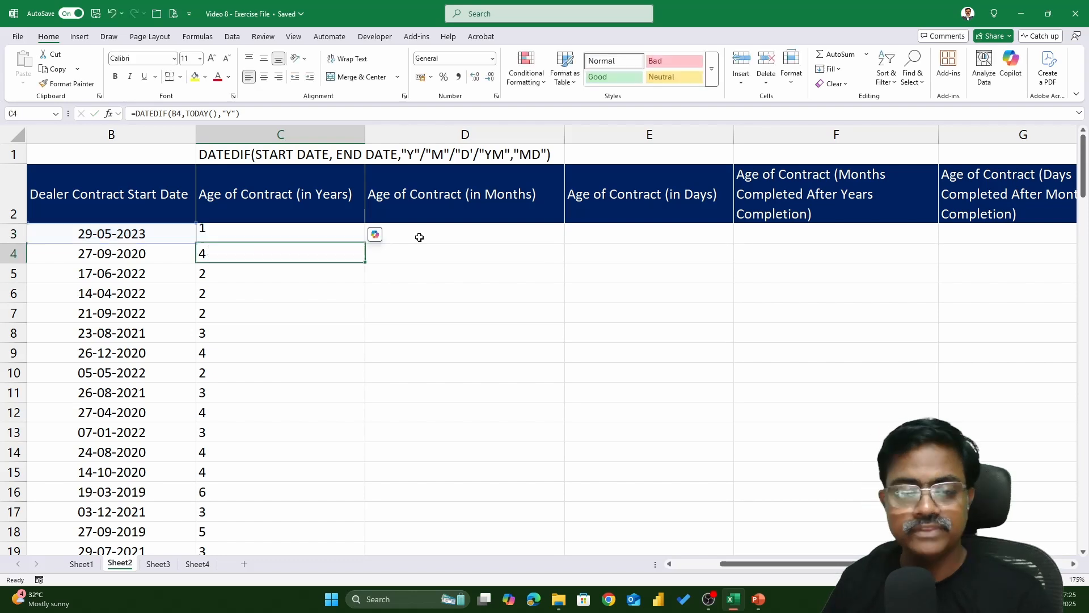
# Try to enter =DATEDIF(B3.TODAY(),"M") in the first Age of Contract (in Months) cell and dismiss the error
pyautogui.click(419, 237)
pyautogui.write('=')
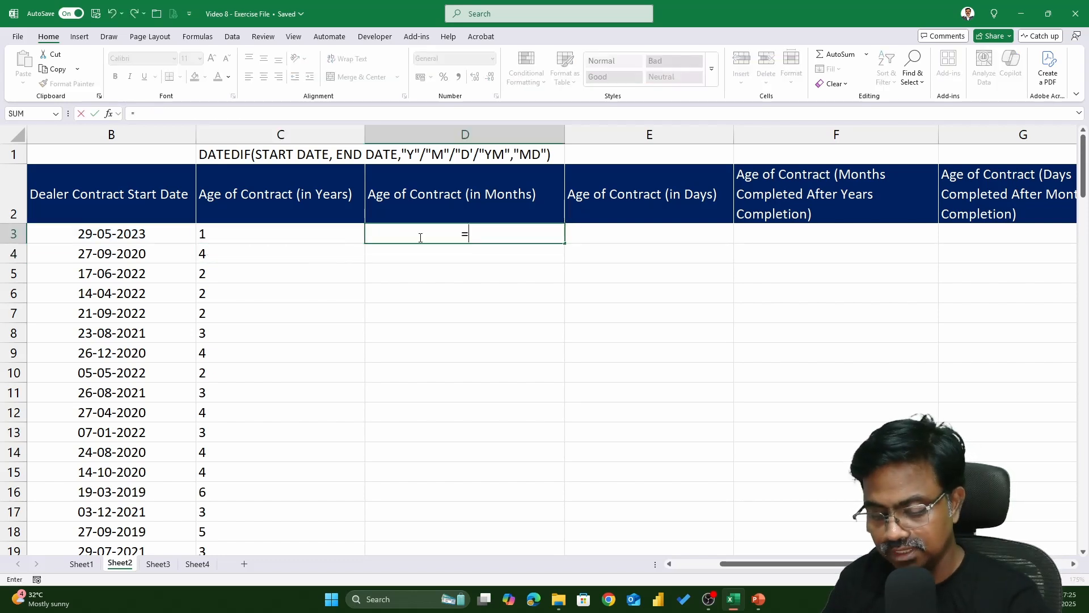
pyautogui.write('DATEDIF(')
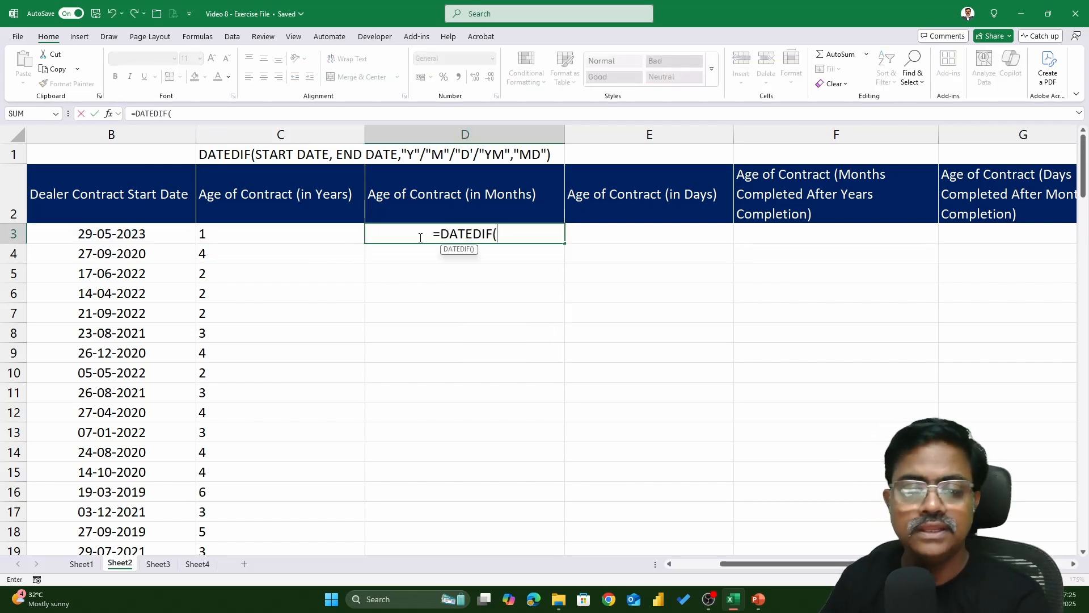
pyautogui.click(132, 236)
pyautogui.write('.')
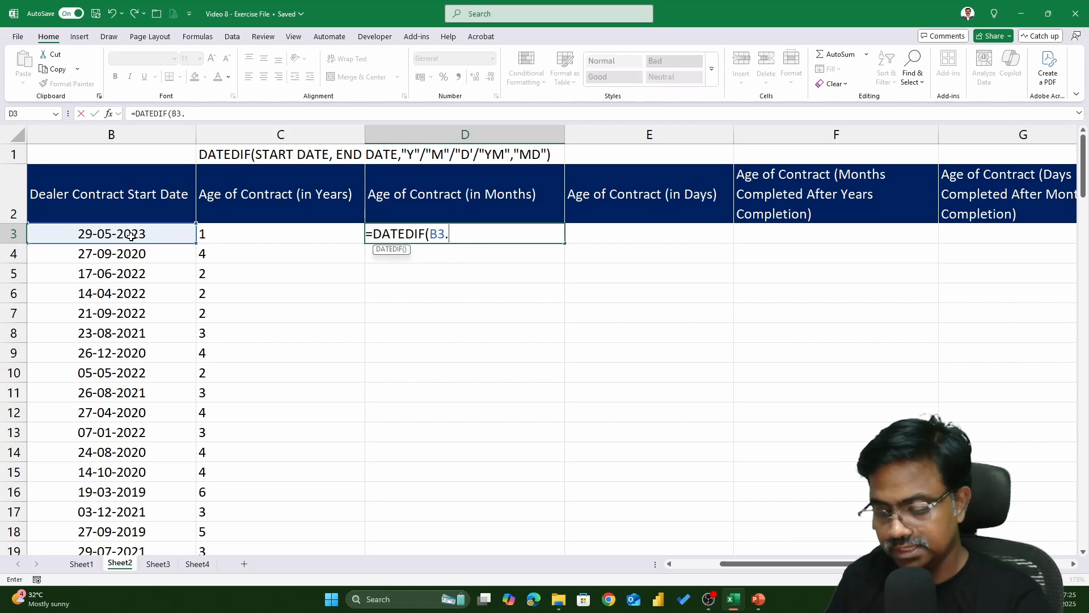
pyautogui.write('TODAY(')
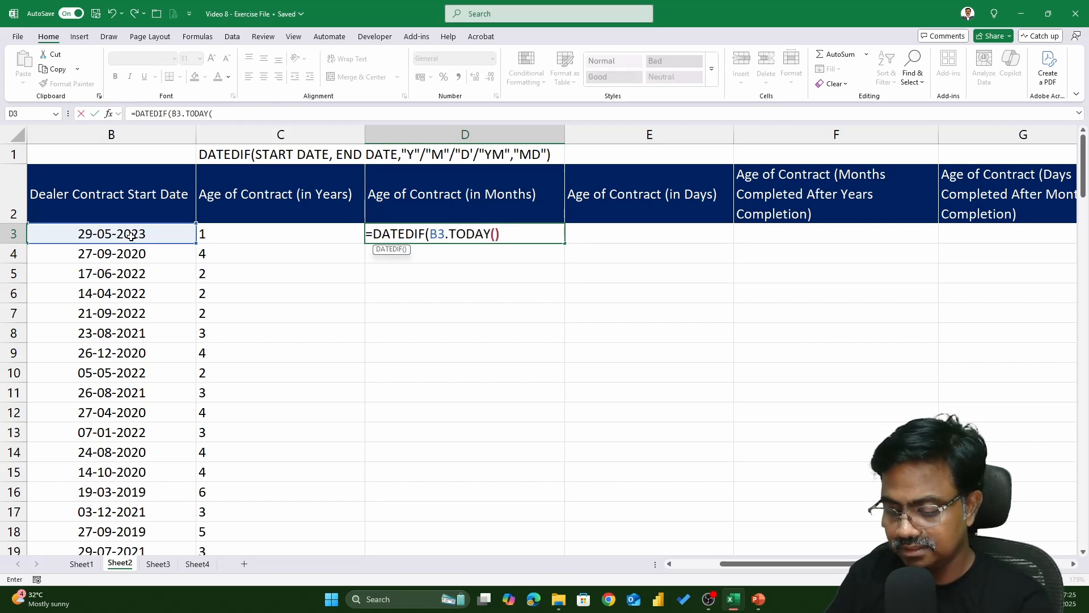
pyautogui.write('),"M")')
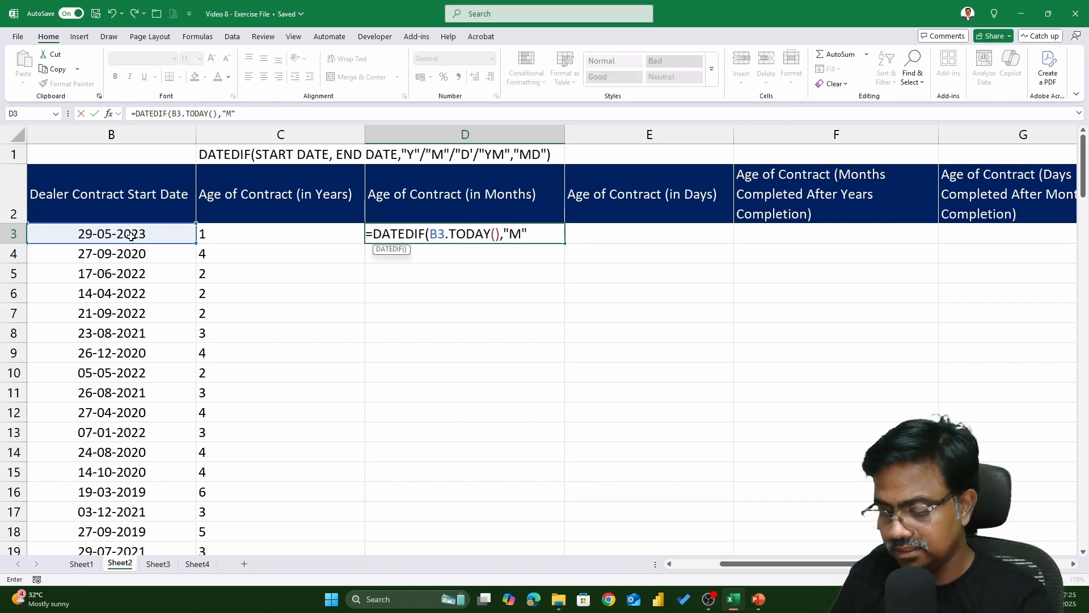
pyautogui.press('Return')
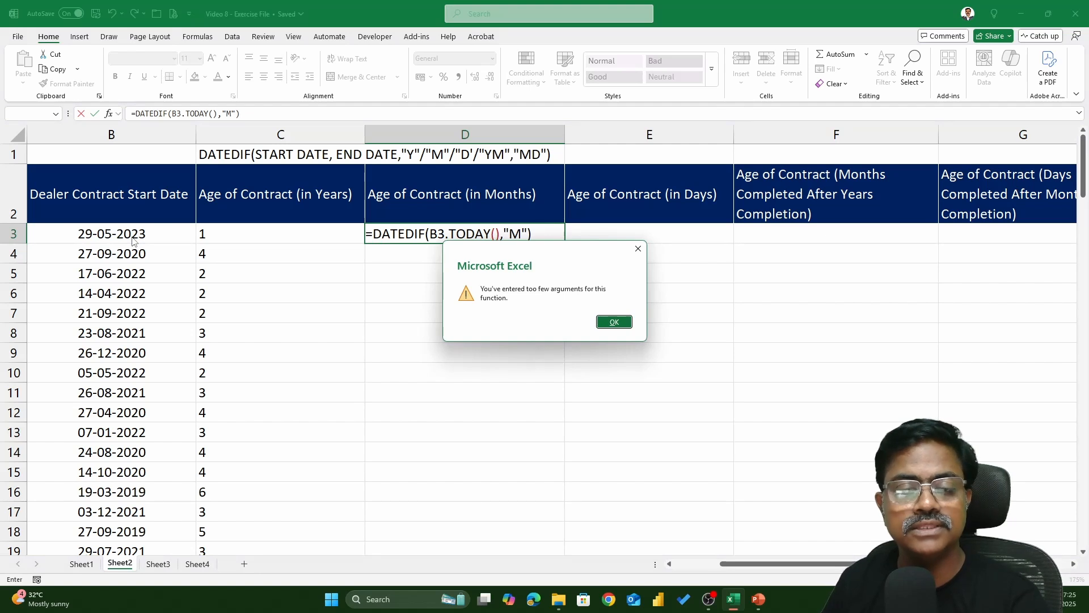
pyautogui.press('Return')
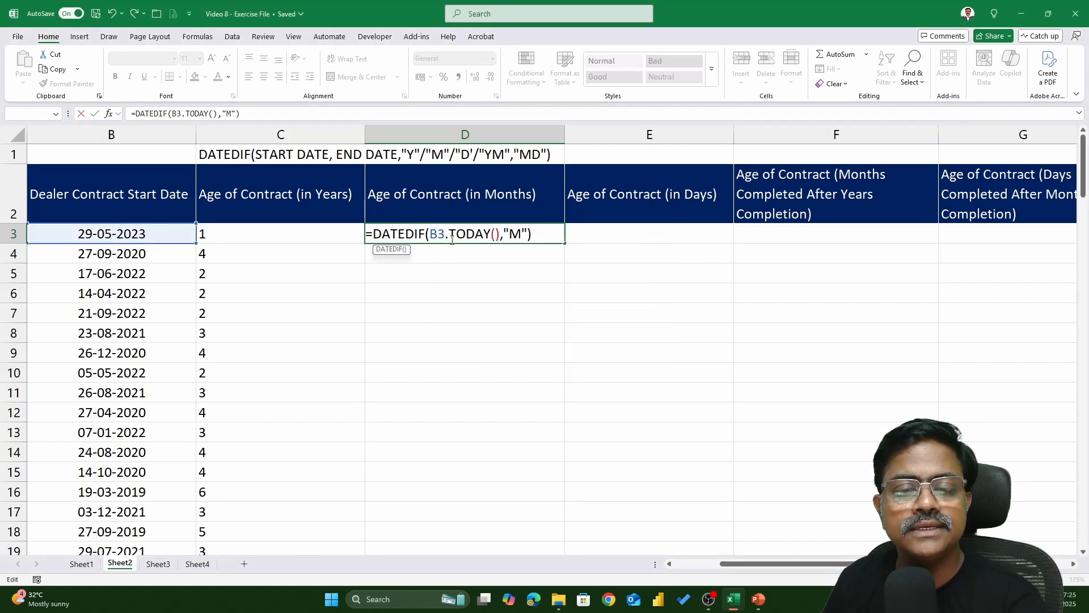
# Replace the period after B3 with a comma so the cell holds =DATEDIF(B3,TODAY(),"M")
pyautogui.click(452, 239)
pyautogui.press('BackSpace')
pyautogui.write(',')
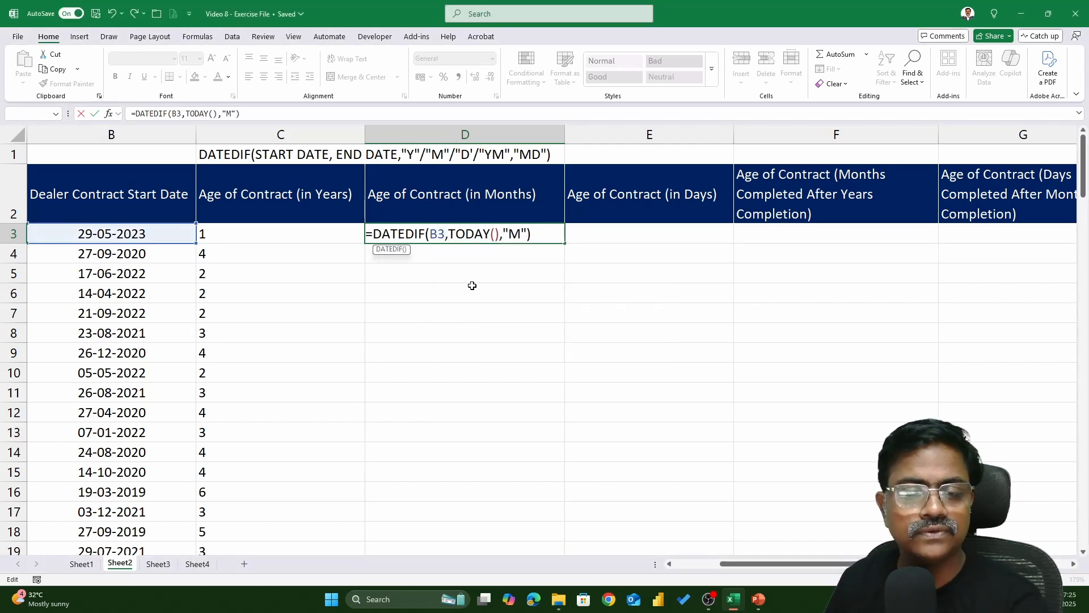
pyautogui.click(542, 234)
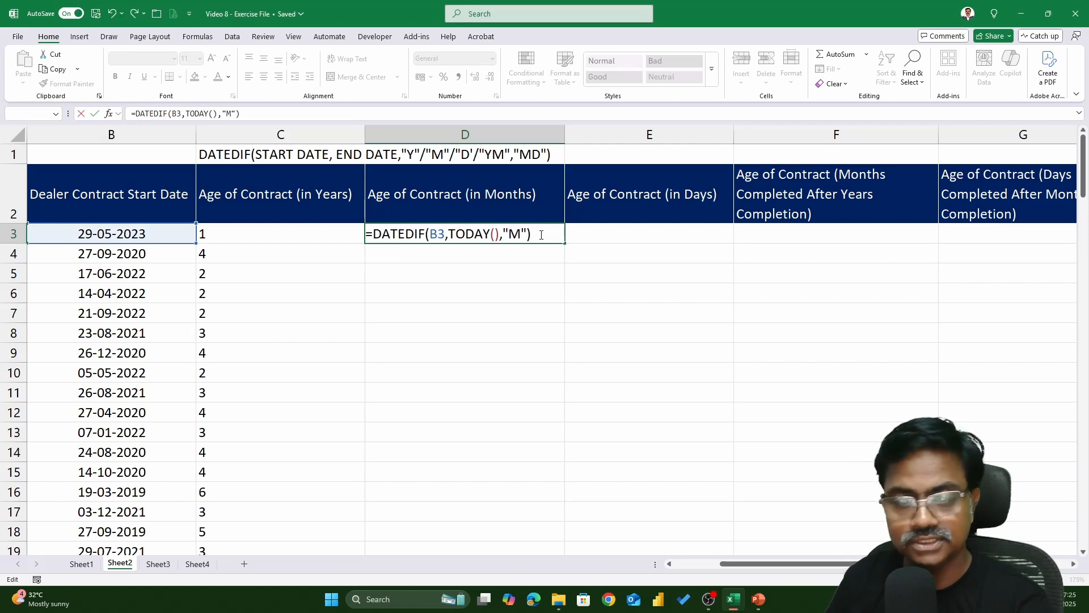
pyautogui.press('Return')
# Fill the months DATEDIF formula down the column and review it in the first cell
pyautogui.click(540, 234)
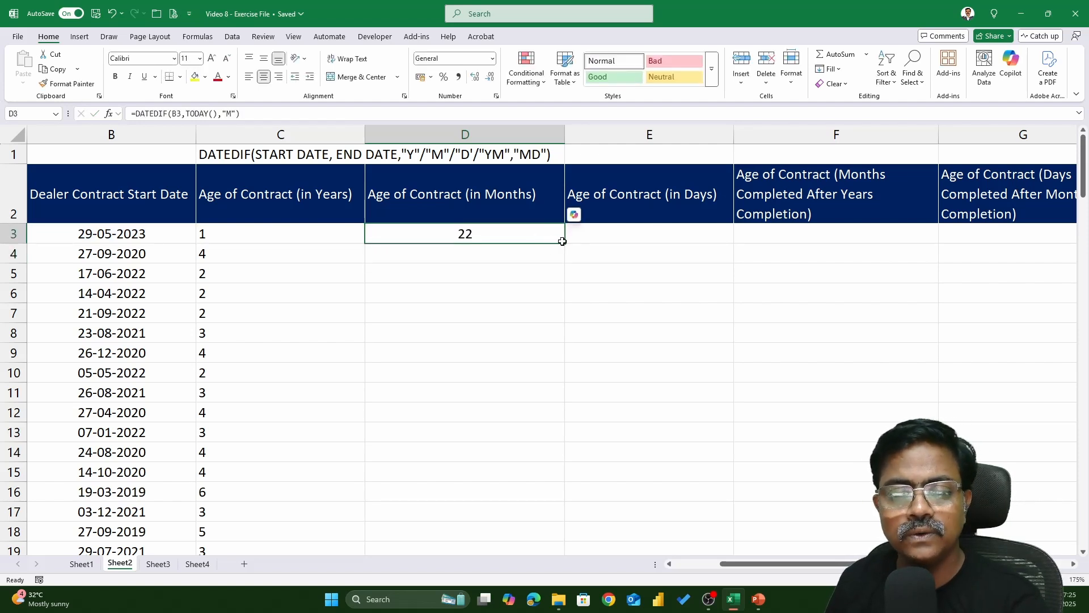
pyautogui.doubleClick(562, 241)
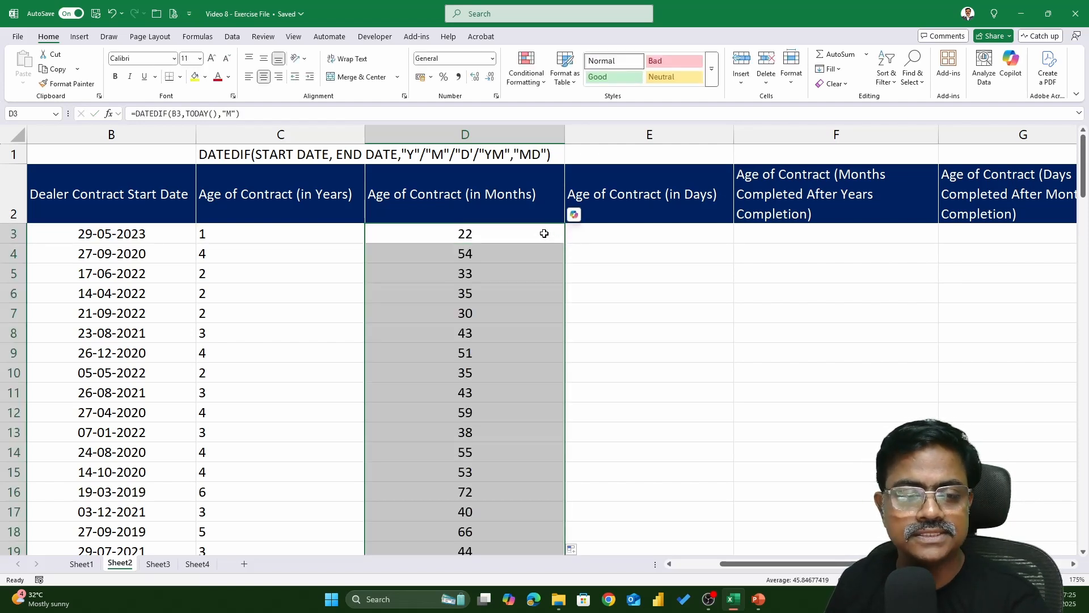
pyautogui.doubleClick(544, 233)
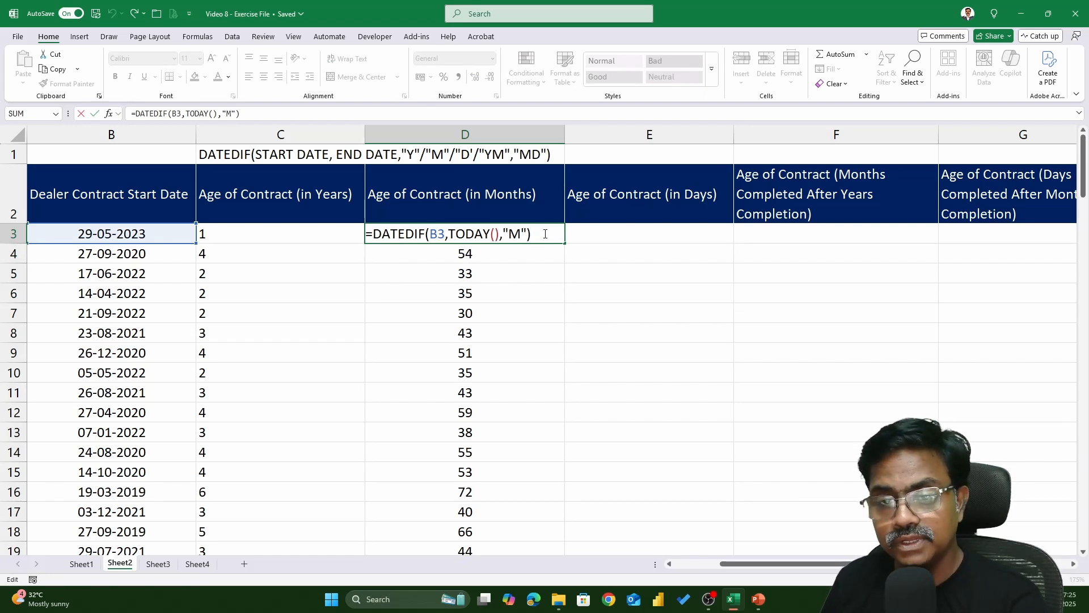
pyautogui.press('Escape')
# Enter =DATEDIF(B3,TODAY(),"D") in the first Age of Contract (in Days) cell
pyautogui.click(613, 233)
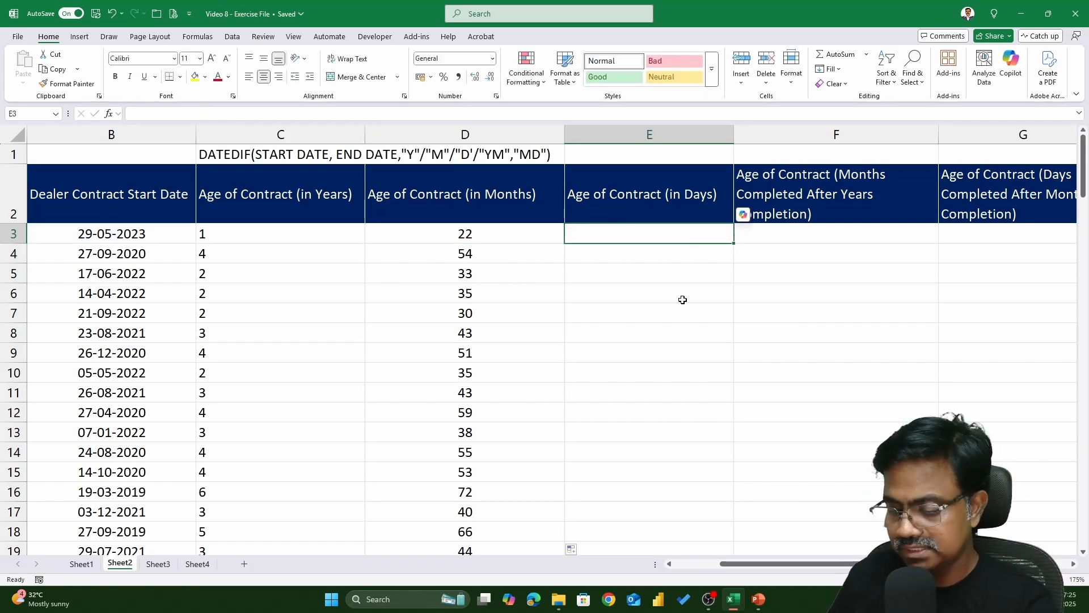
pyautogui.write('=DATEDIF')
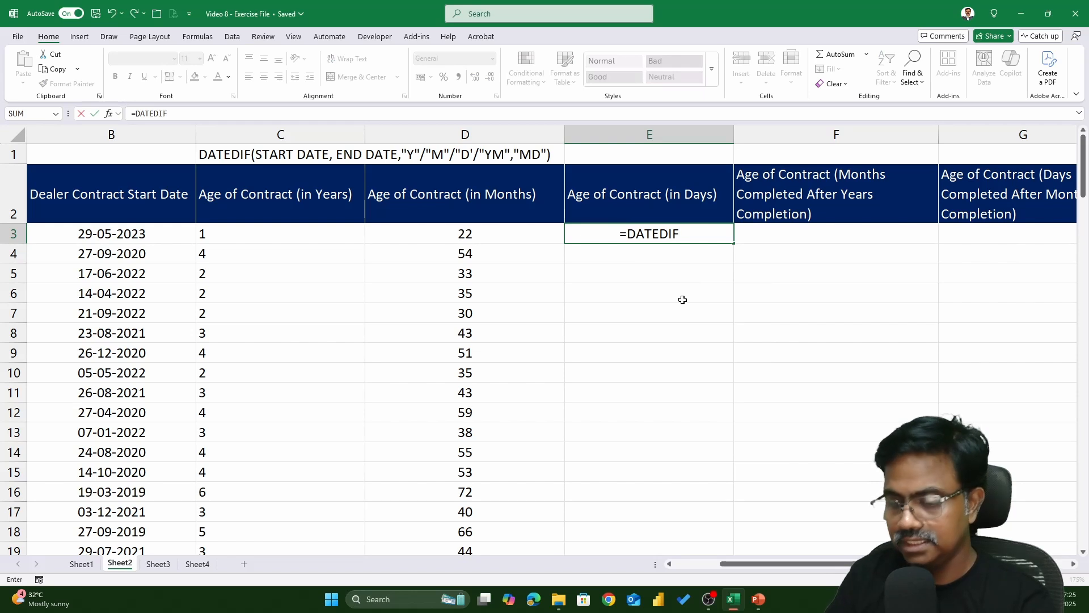
pyautogui.write('(')
pyautogui.click(120, 229)
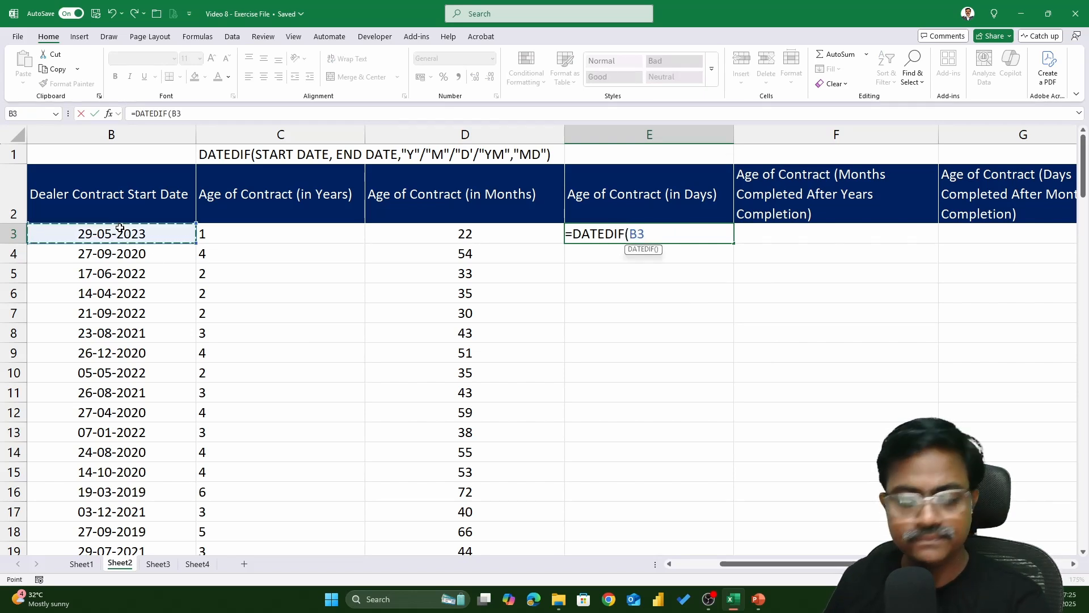
pyautogui.write('.TO')
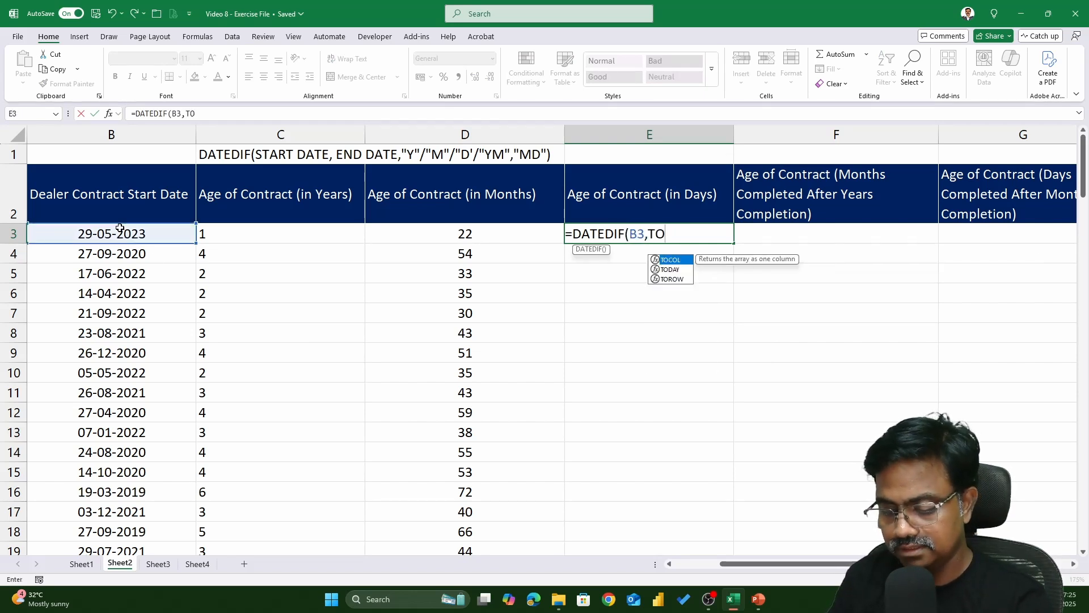
pyautogui.write('DAY(),"D')
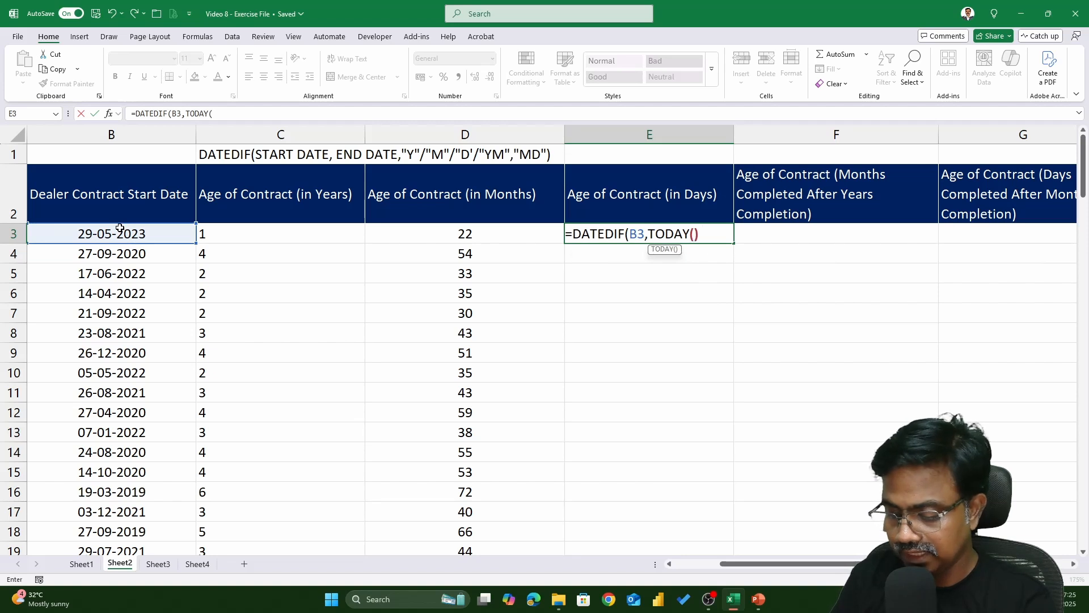
pyautogui.write('")')
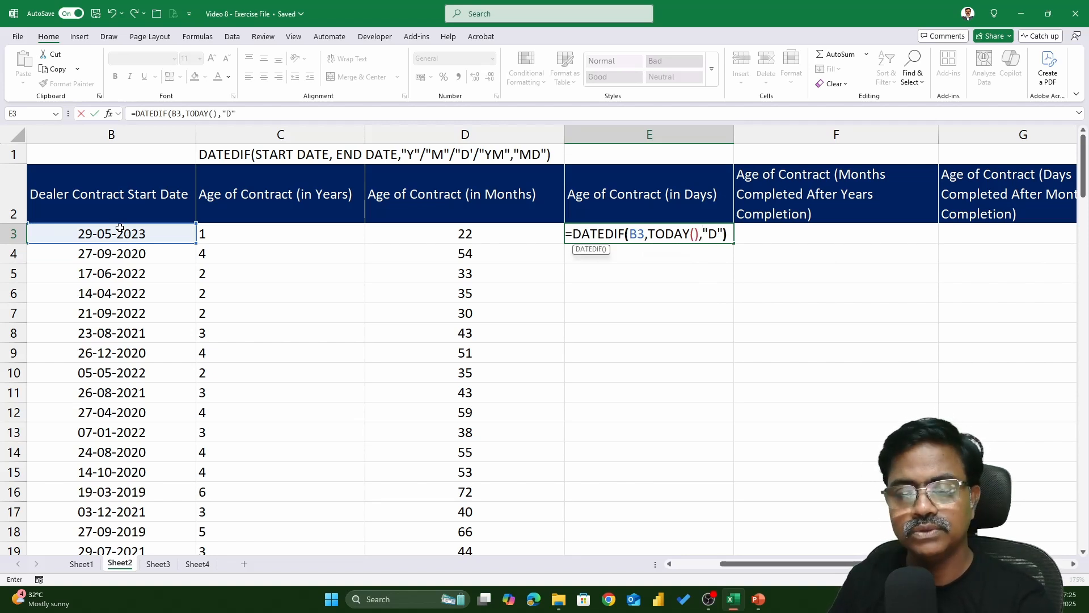
pyautogui.press('Return')
# Fill the days DATEDIF formula down the column and review it in the first cell
pyautogui.click(718, 237)
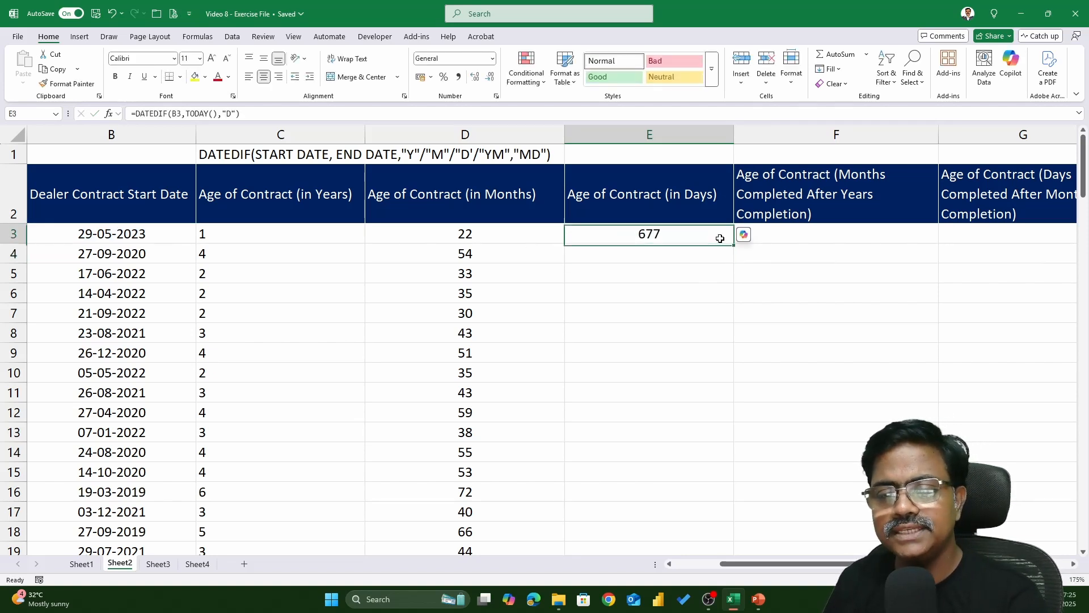
pyautogui.doubleClick(733, 245)
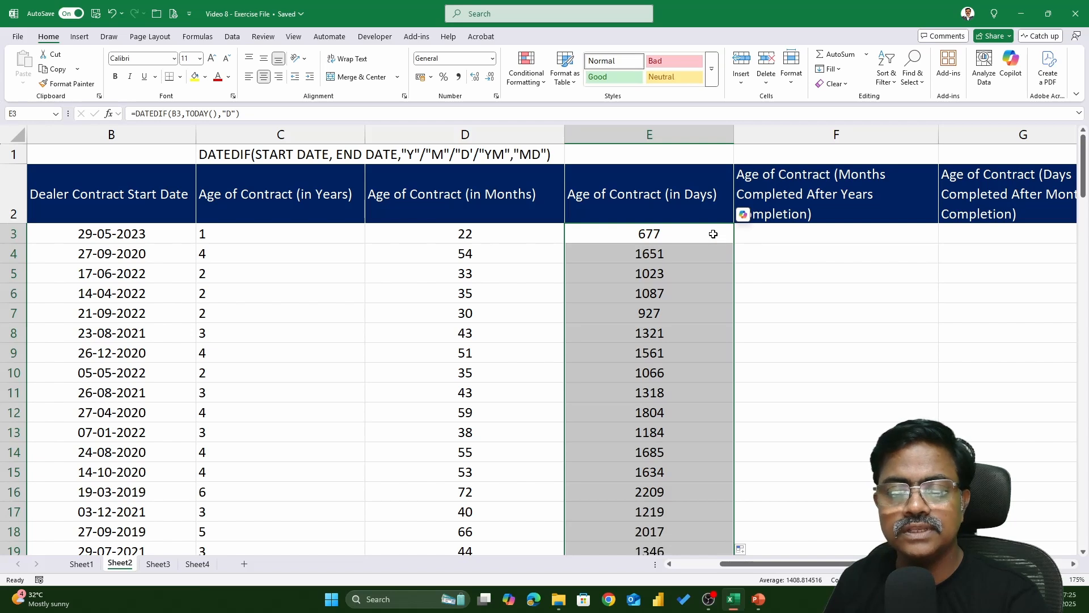
pyautogui.doubleClick(714, 234)
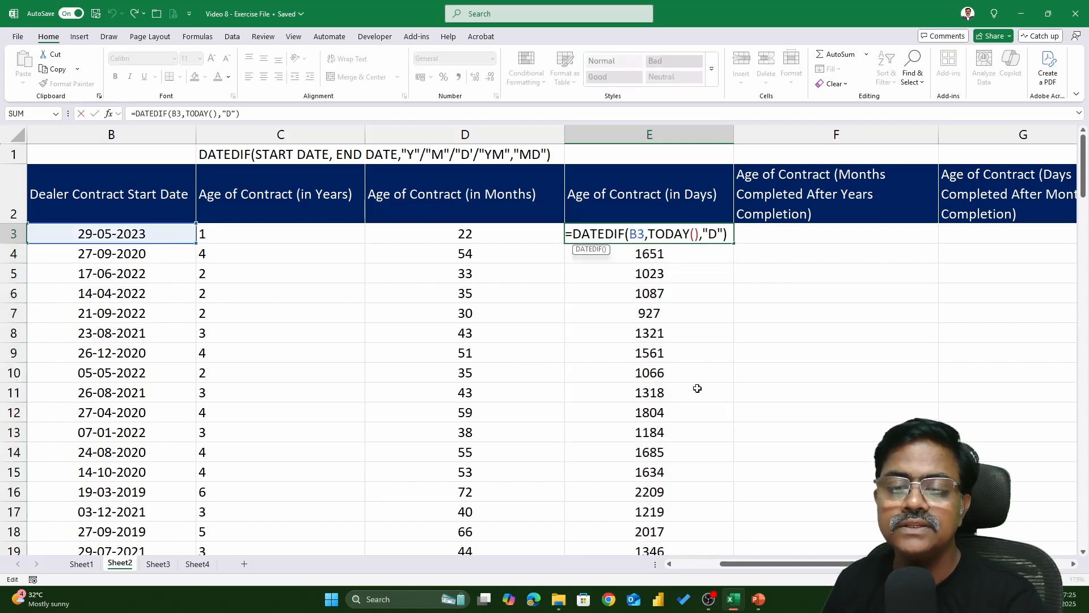
pyautogui.press('Escape')
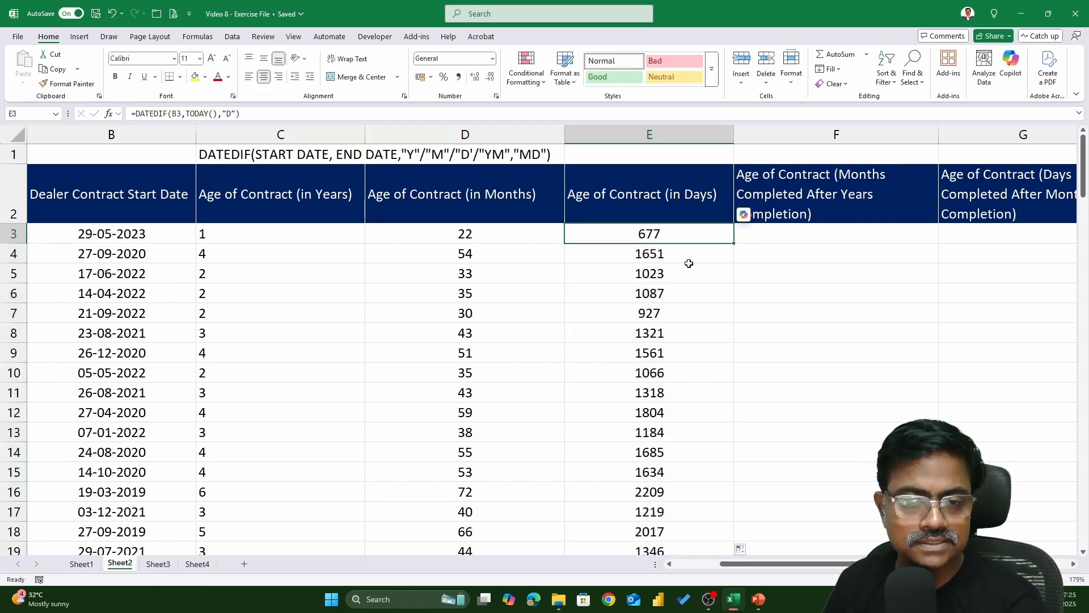
# Enter =DATEDIF(B3,TODAY(),"YM") in the first Months Completed After Years Completion cell
pyautogui.press('Right')
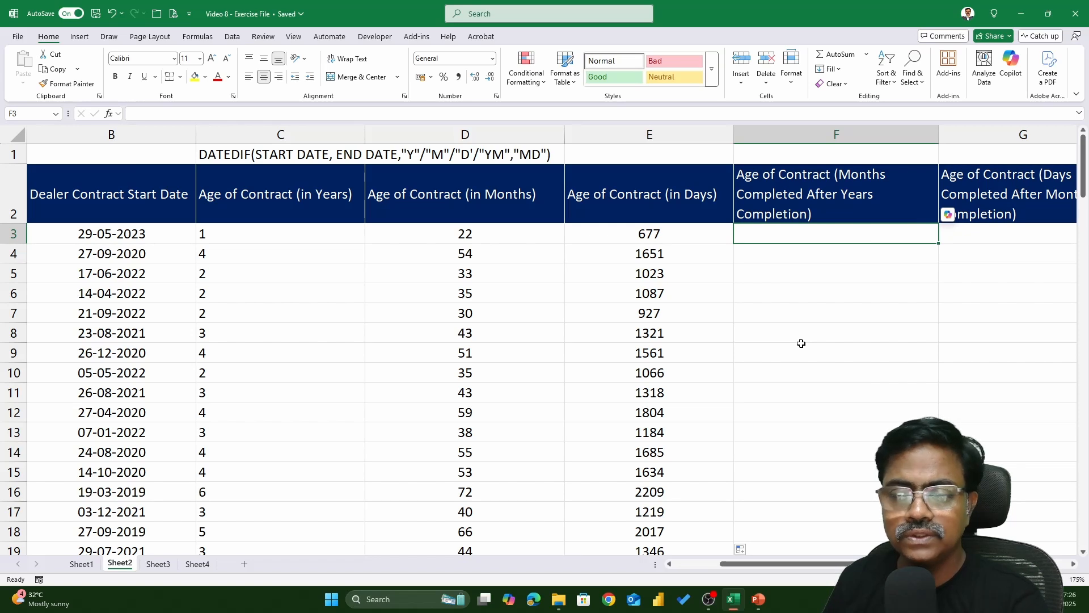
pyautogui.write('=D')
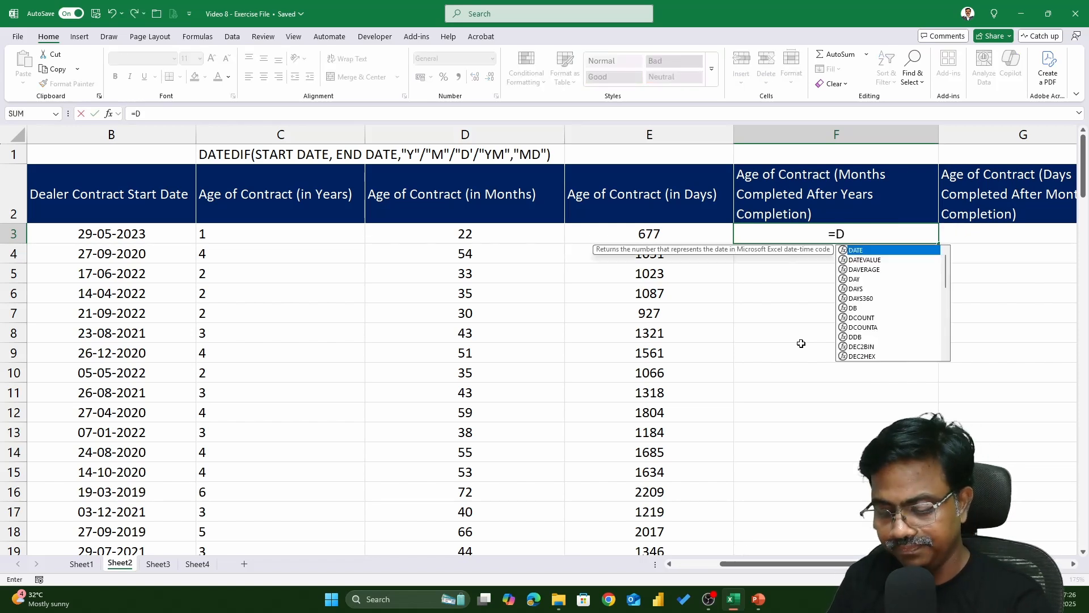
pyautogui.write('ATEDIF(')
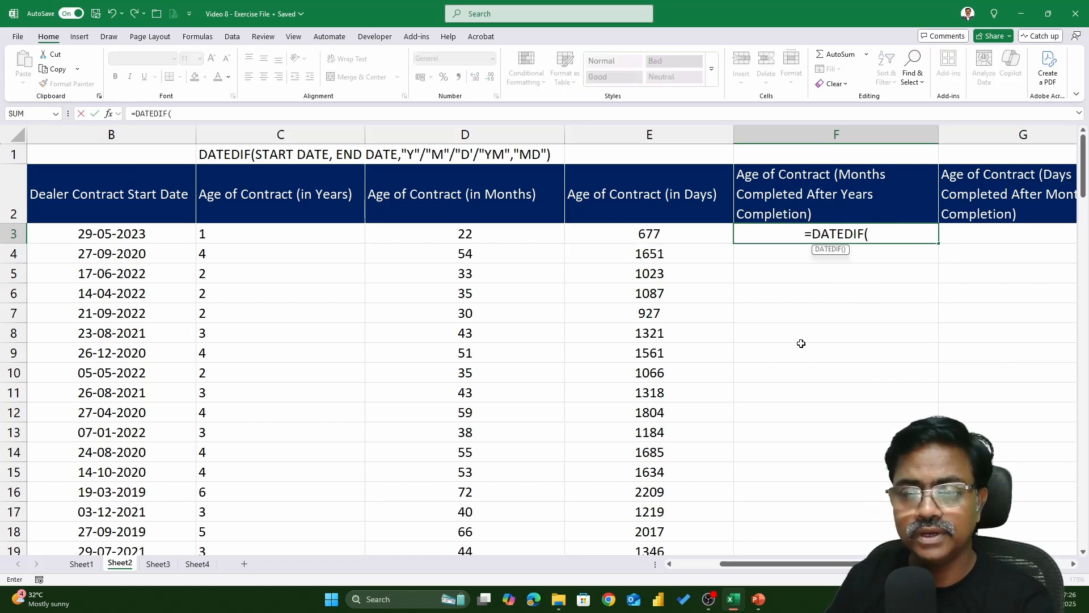
pyautogui.click(128, 233)
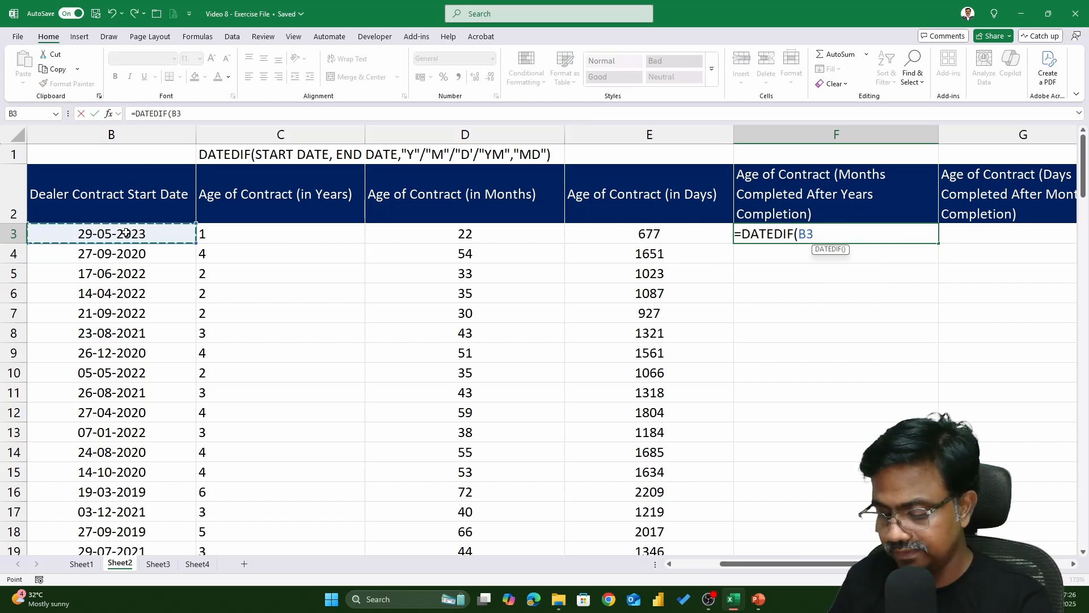
pyautogui.write(',TODAY(),"YM')
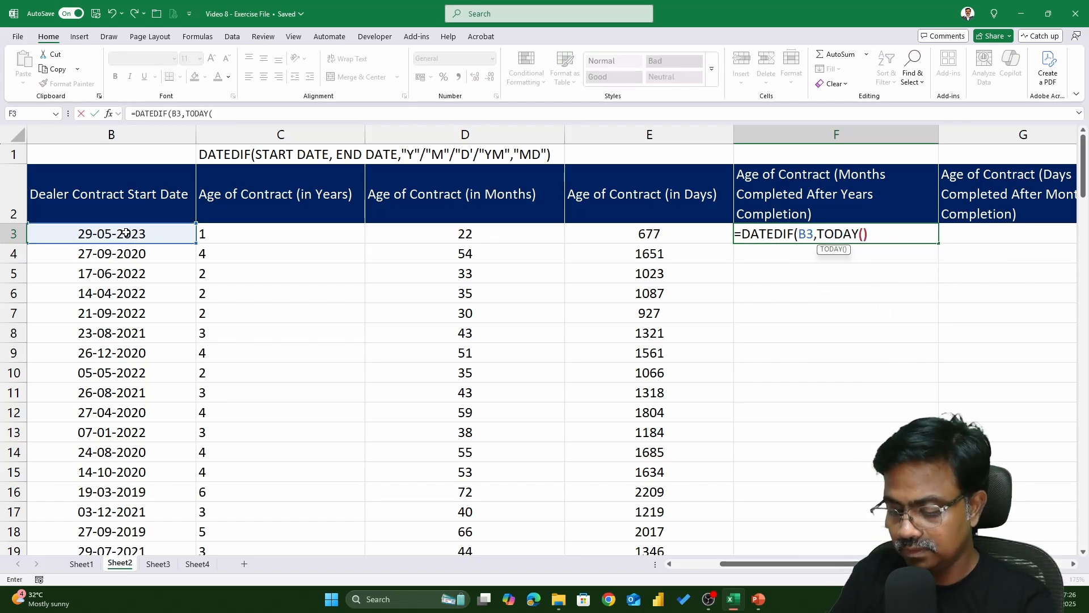
pyautogui.write('")')
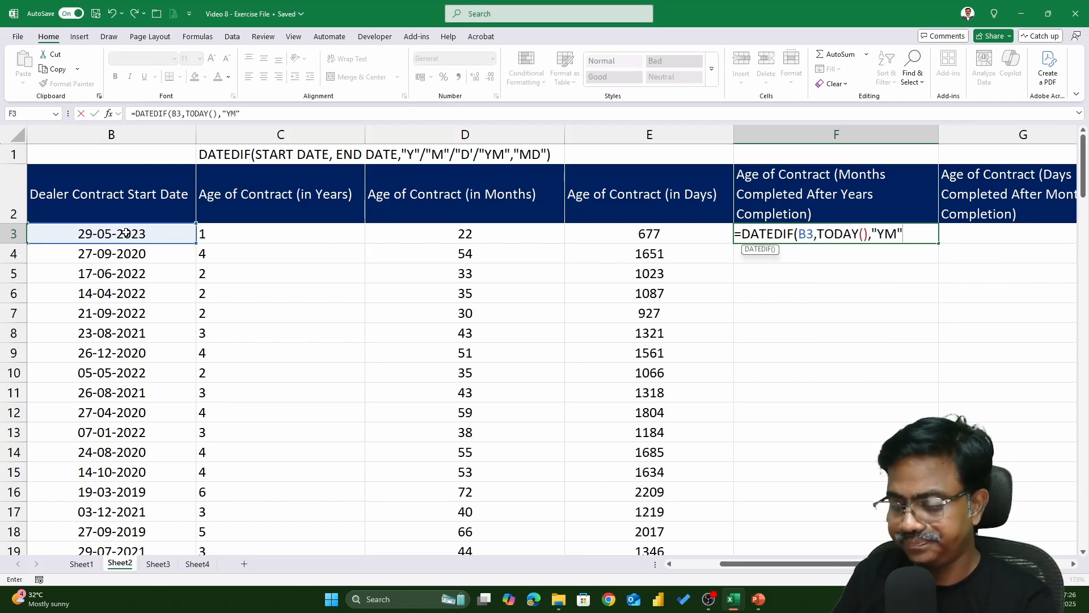
pyautogui.press('Return')
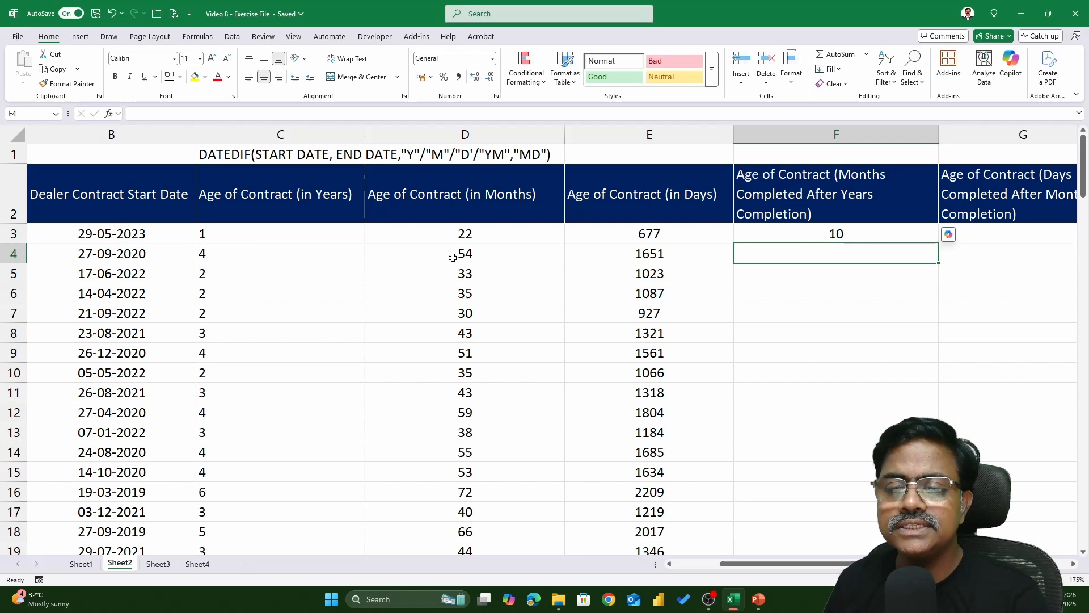
# Fill the YM DATEDIF formula down the column and review it in the first cell
pyautogui.click(846, 233)
pyautogui.doubleClick(939, 245)
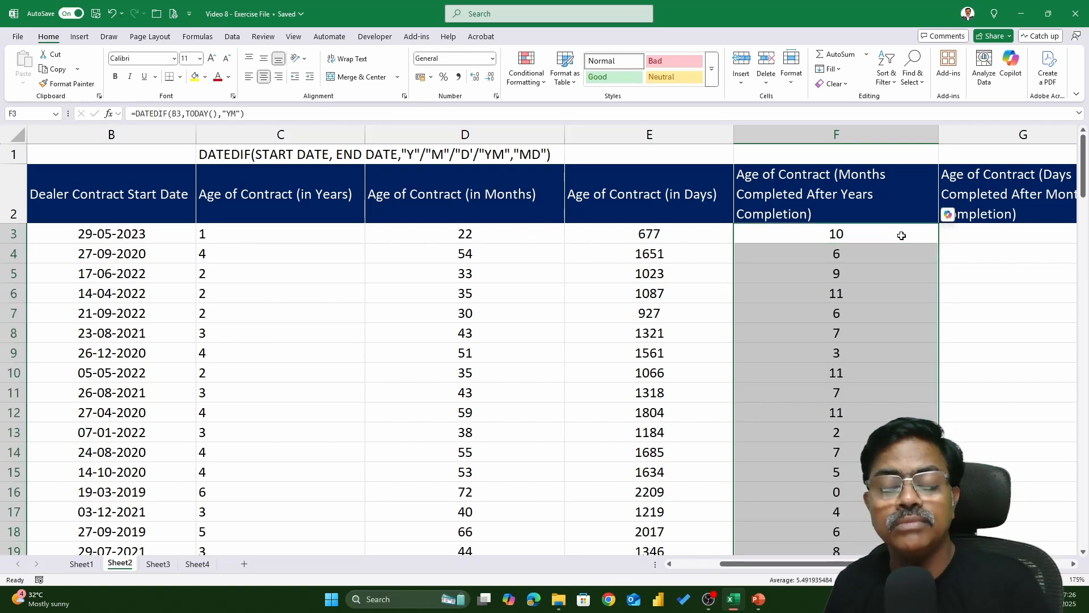
pyautogui.doubleClick(902, 235)
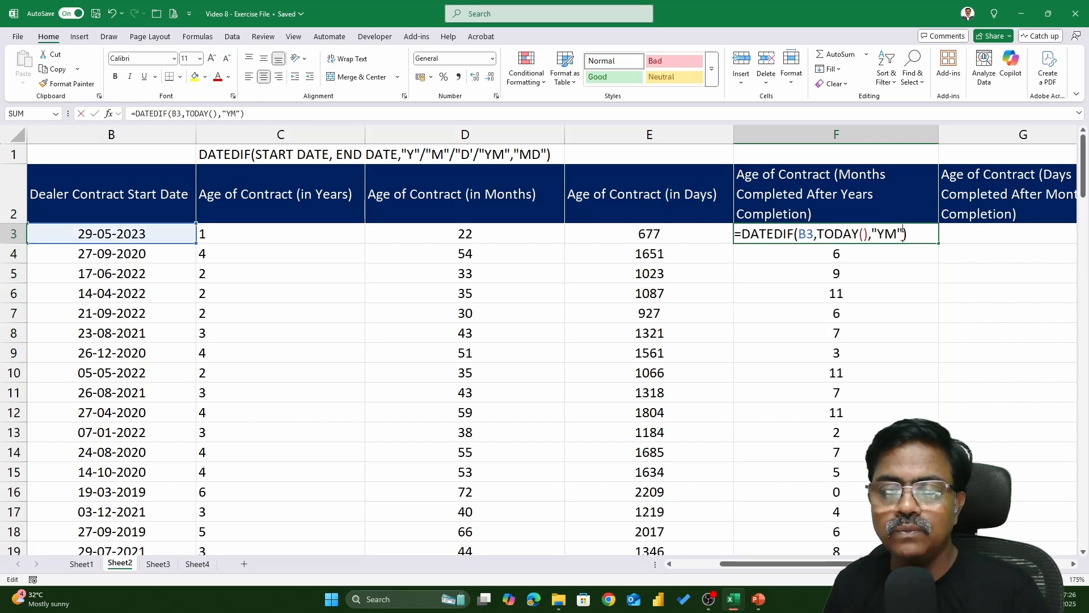
pyautogui.press('Escape')
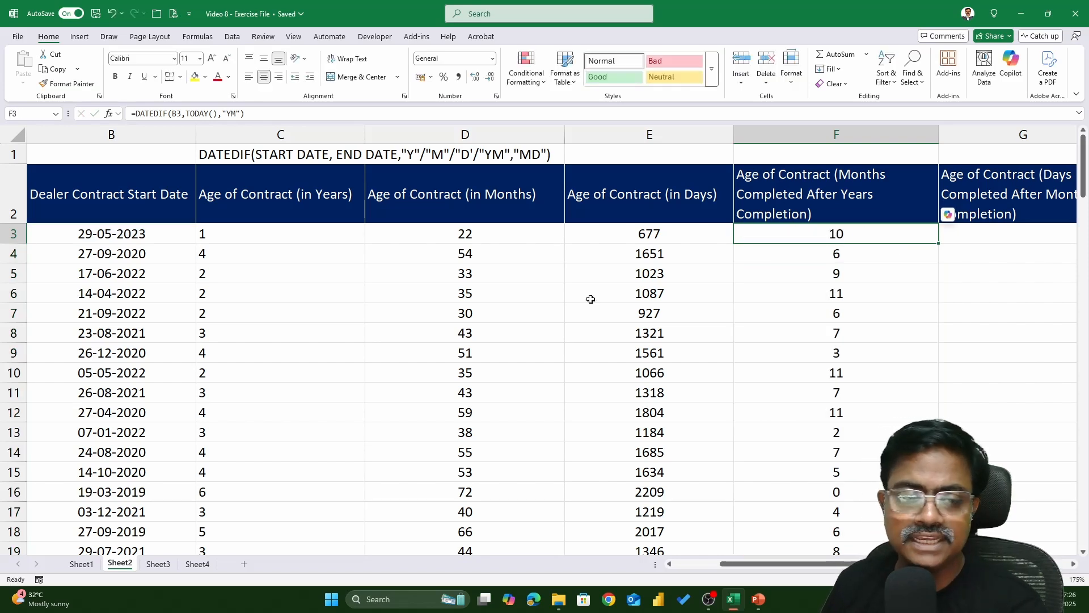
# Compare the years and YM DATEDIF formulas in the first data row
pyautogui.click(248, 241)
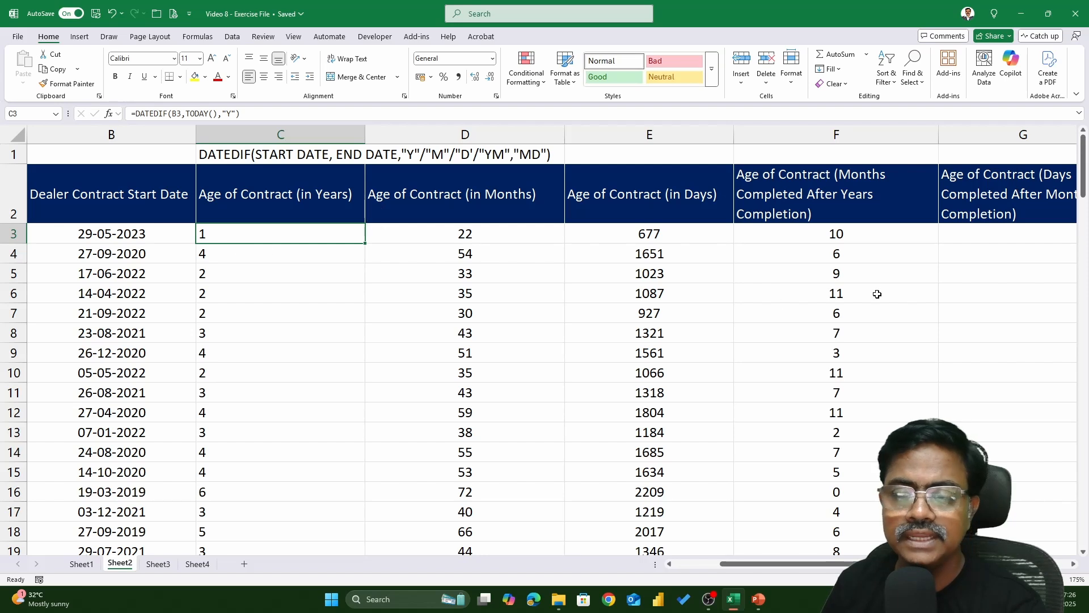
pyautogui.click(469, 230)
pyautogui.click(251, 232)
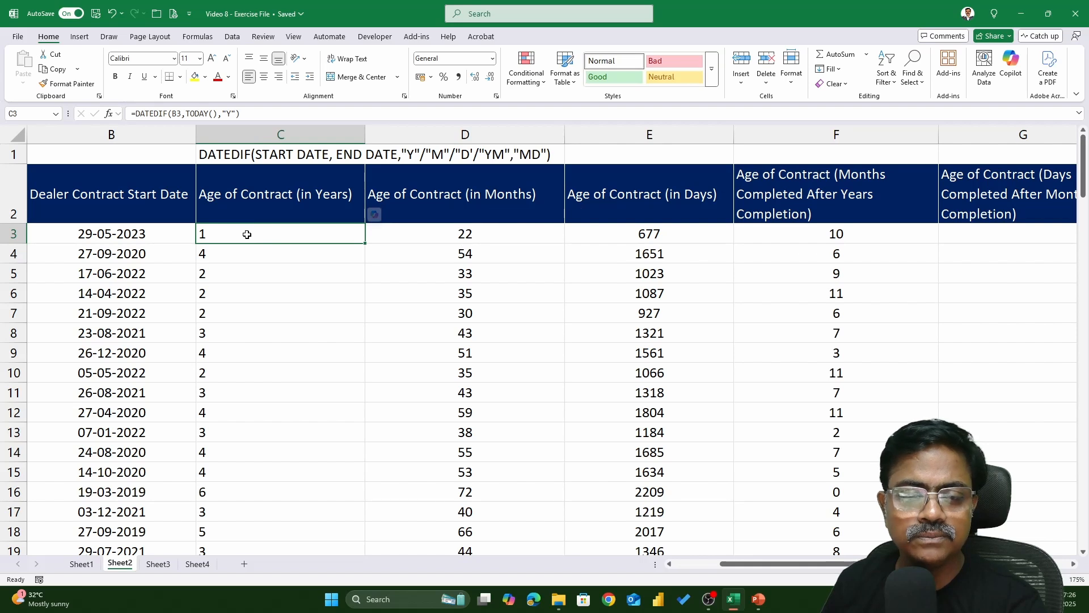
pyautogui.doubleClick(834, 234)
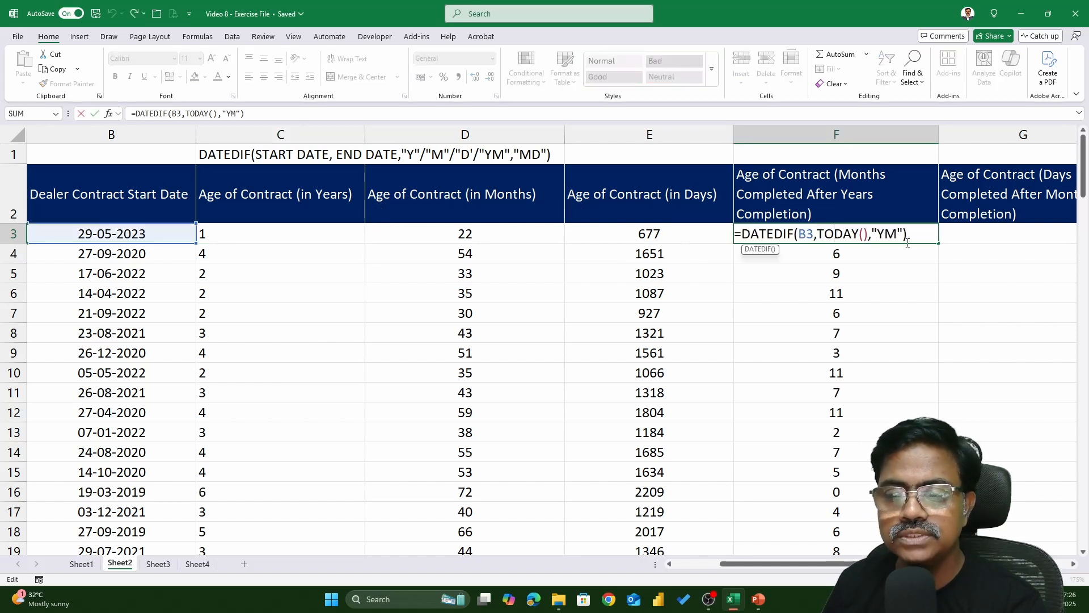
# Append " - YM" to the Months Completed After Years Completion column header
pyautogui.press('Escape')
pyautogui.click(843, 212)
pyautogui.write('- YM')
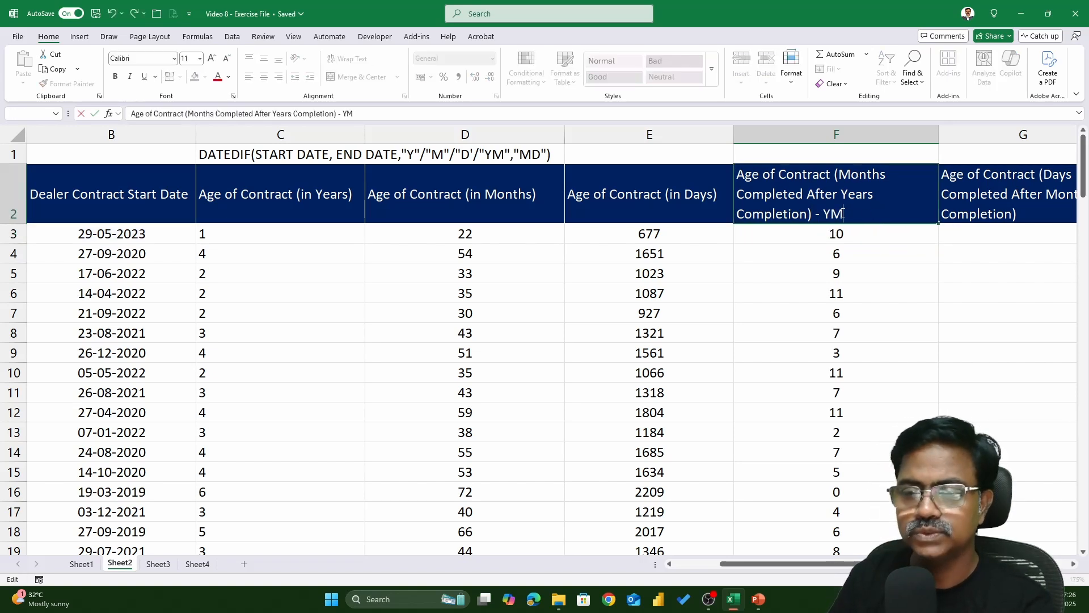
pyautogui.press('Return')
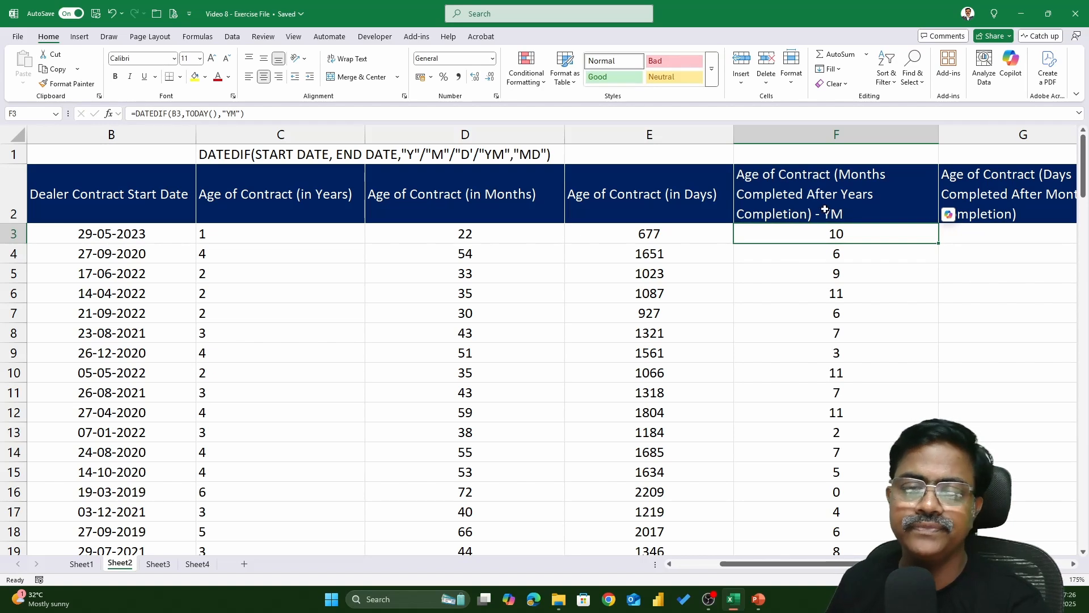
# Enter =DATEDIF(B3,TODAY(),"MD") in the first Days Completed After Months Completion cell, correcting the TODAY() typo
pyautogui.click(1028, 233)
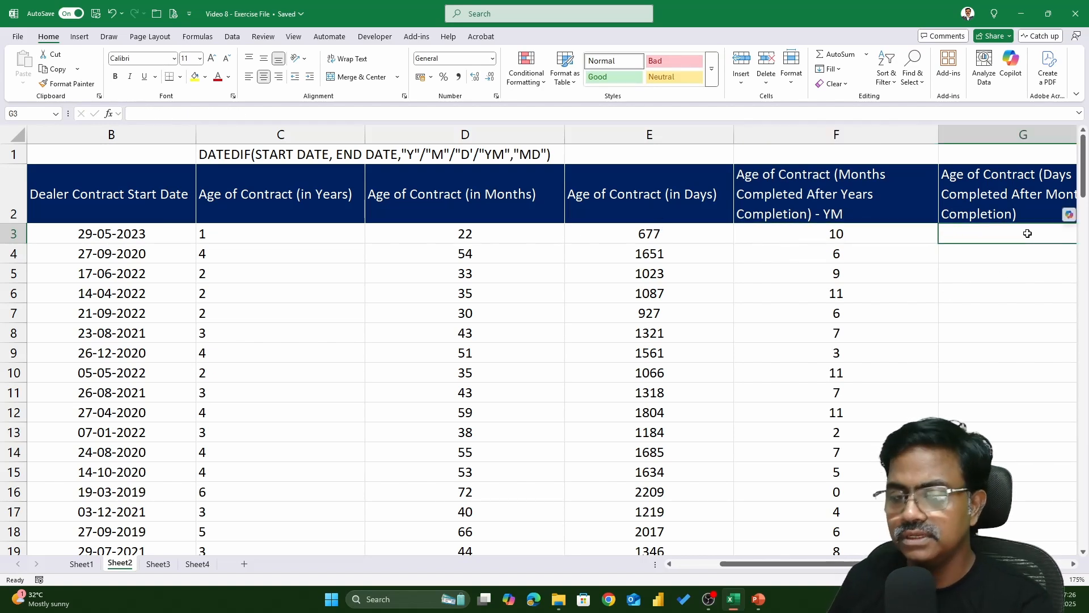
pyautogui.click(606, 232)
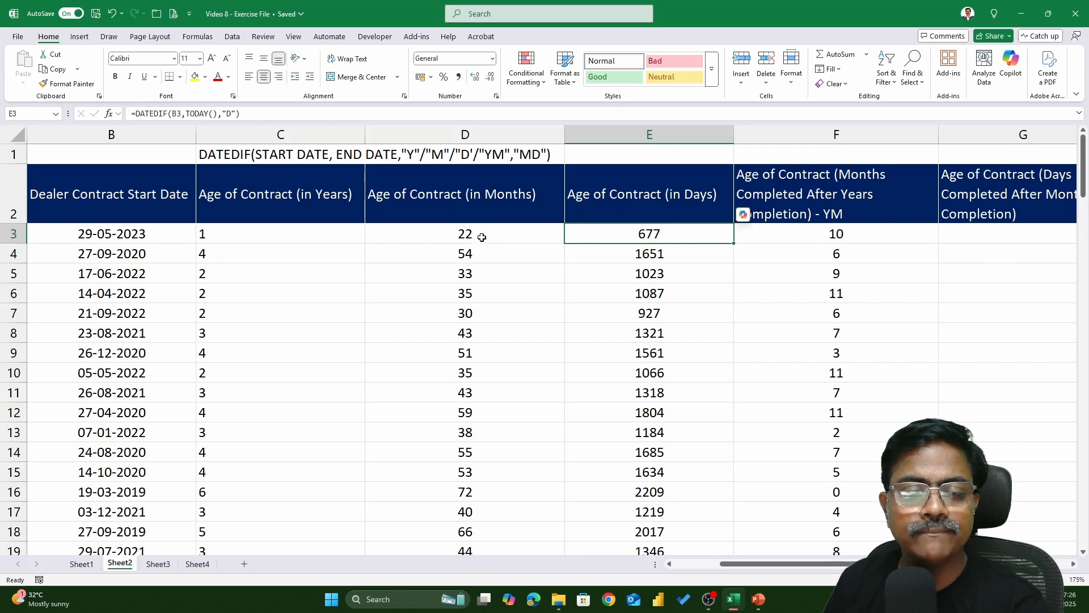
pyautogui.press('Right')
pyautogui.press('Right')
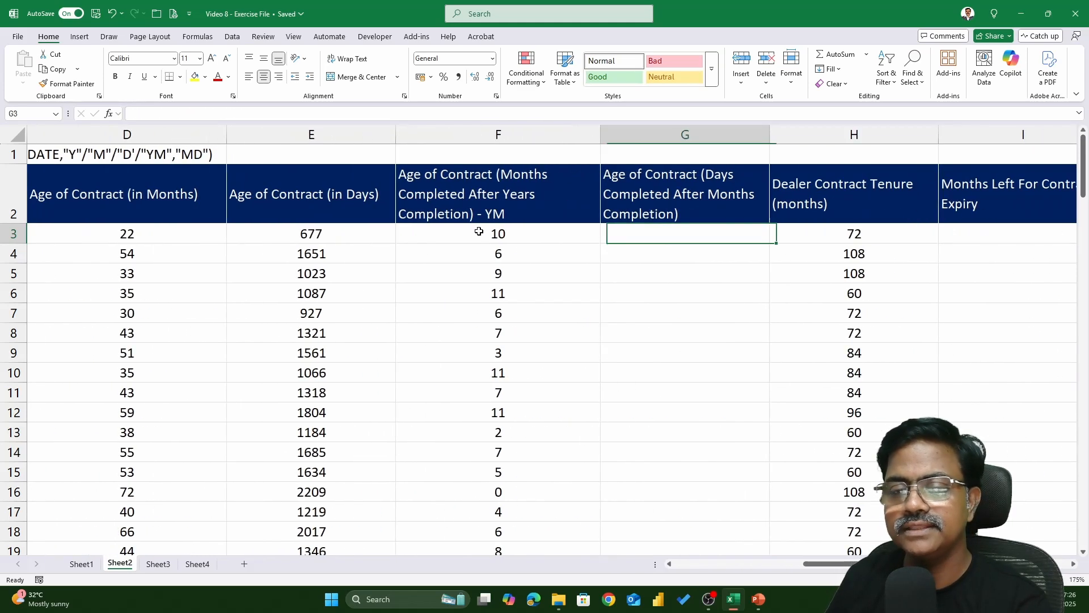
pyautogui.write('=DATED')
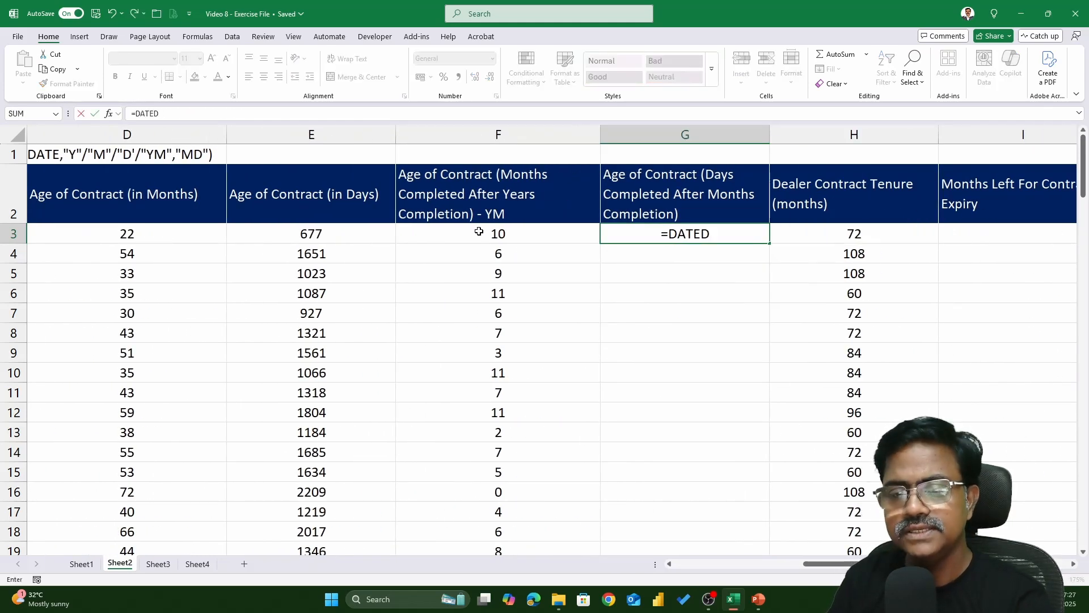
pyautogui.write('IF(')
pyautogui.press('Left')
pyautogui.press('Left')
pyautogui.press('Left')
pyautogui.press('Left')
pyautogui.press('Left')
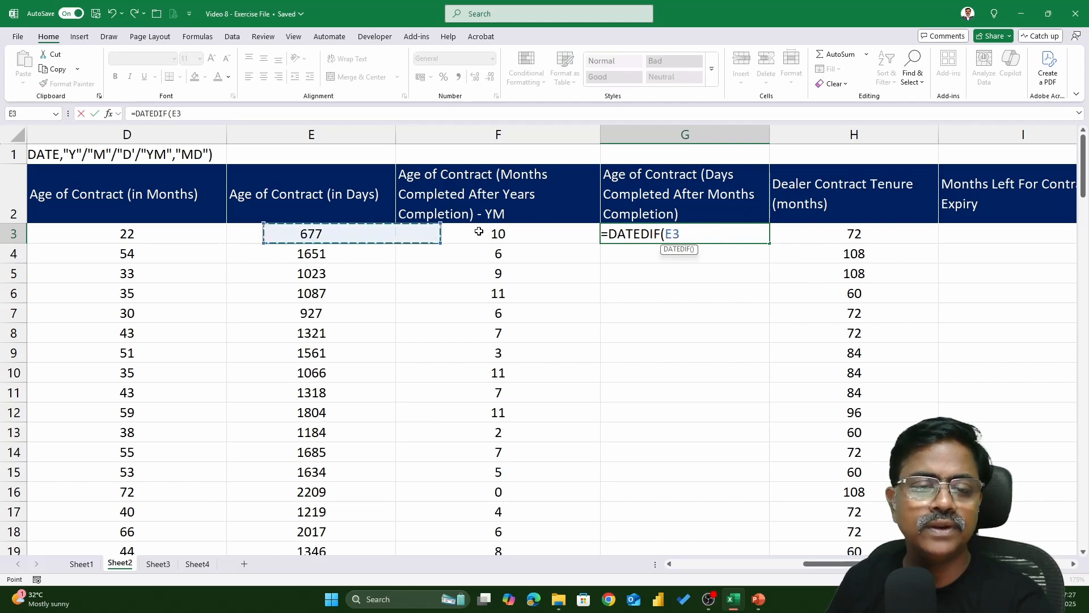
pyautogui.write(',')
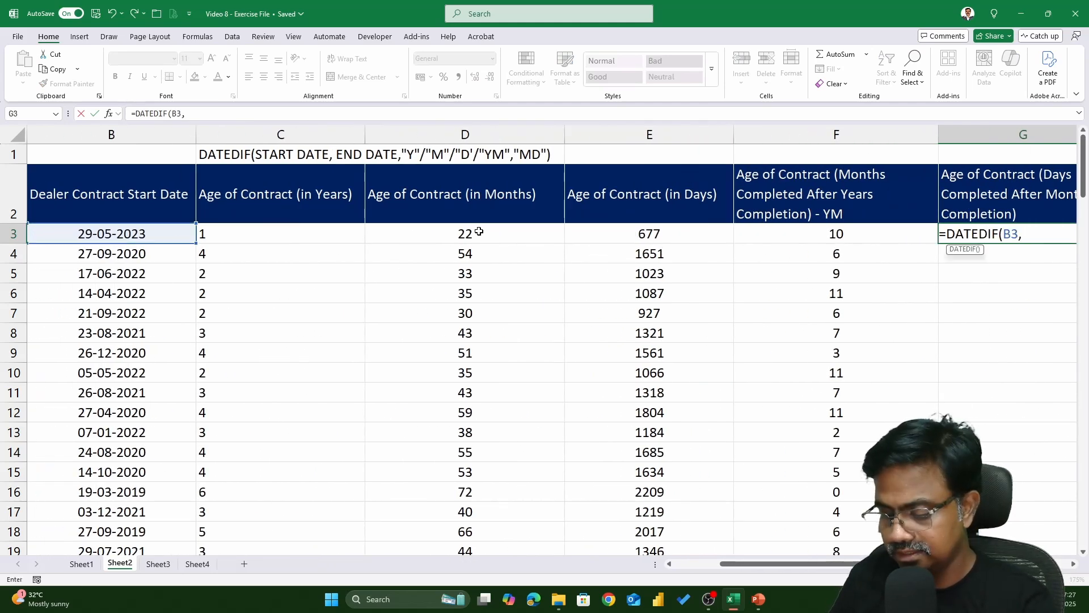
pyautogui.write('TODAY(')
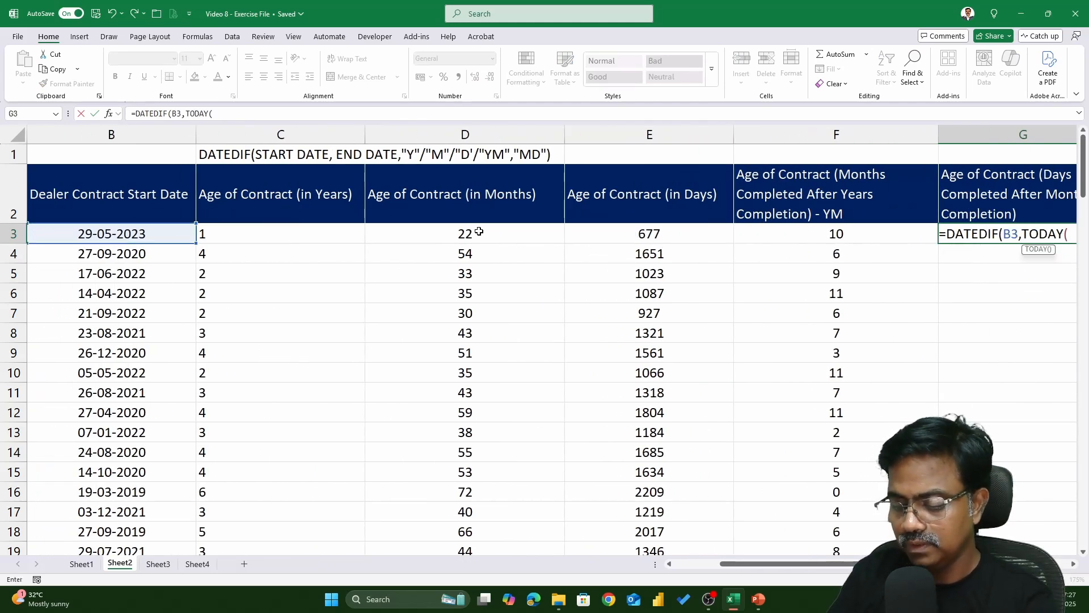
pyautogui.write('0,"MD")')
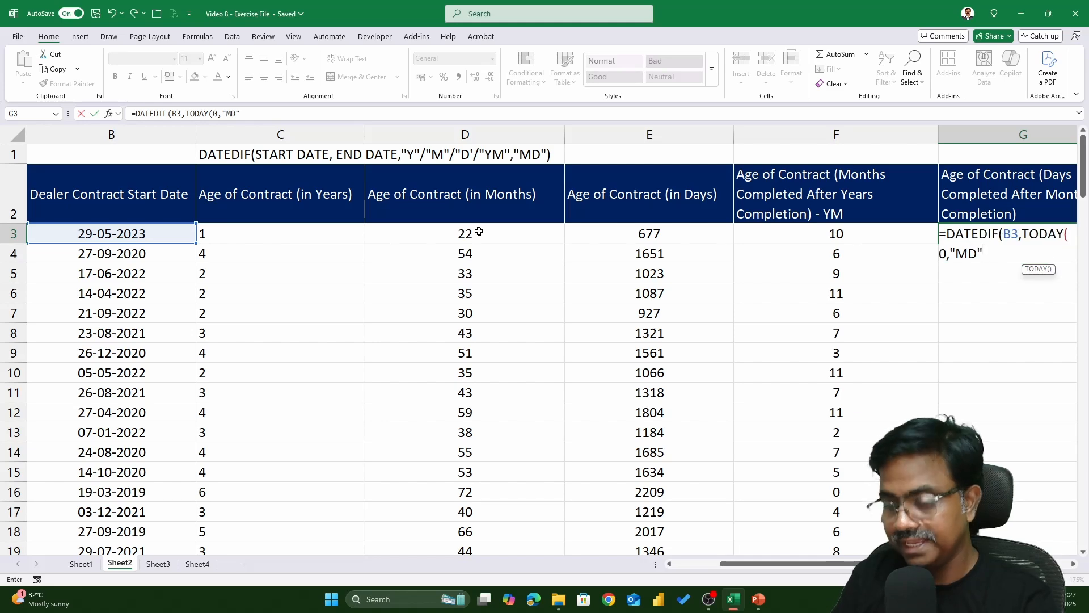
pyautogui.press('Return')
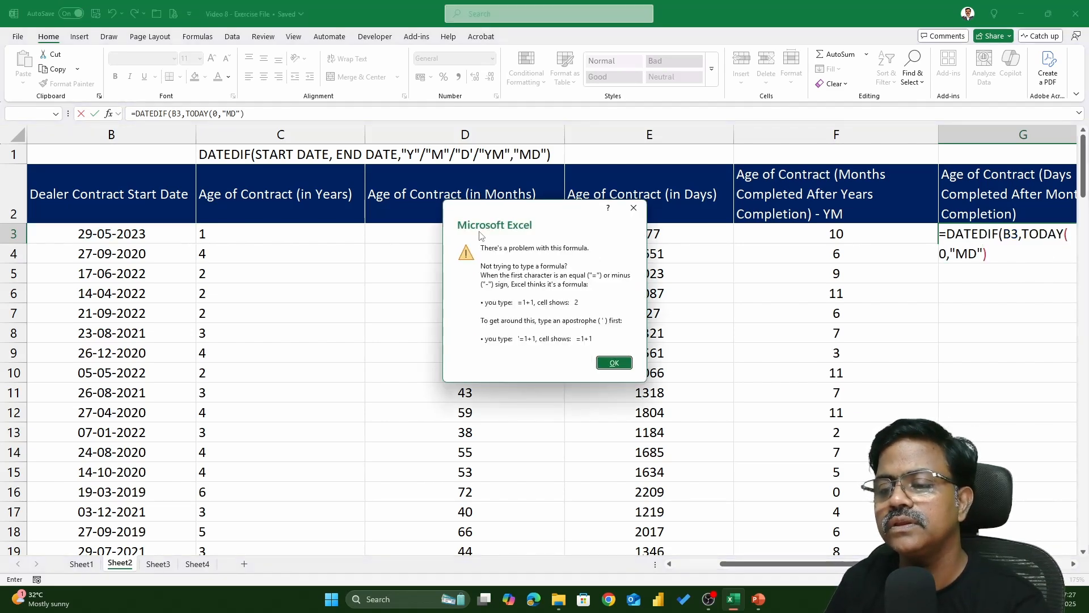
pyautogui.press('Return')
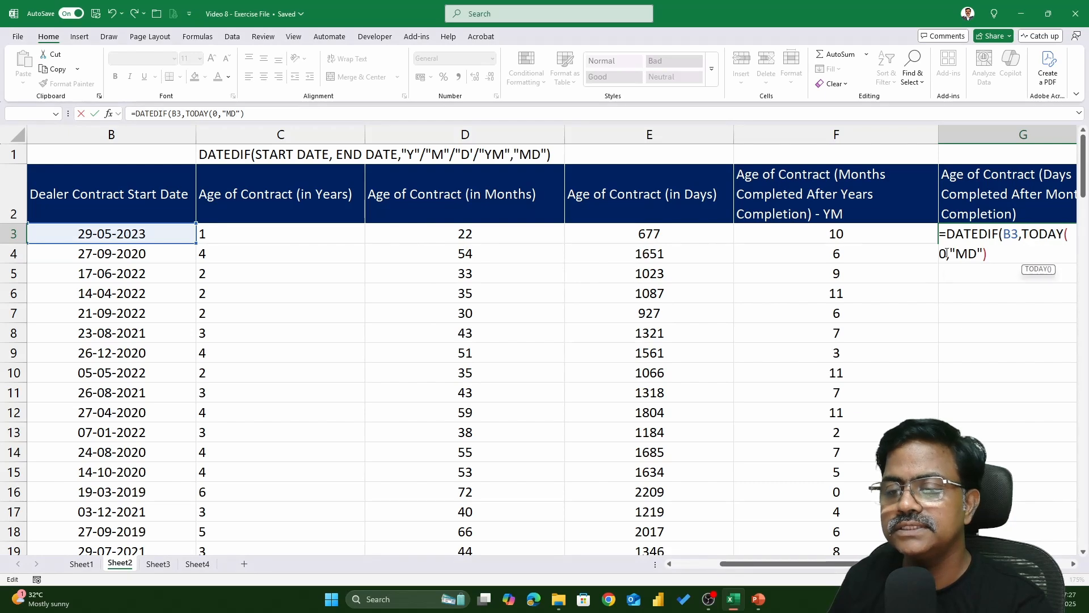
pyautogui.press('BackSpace')
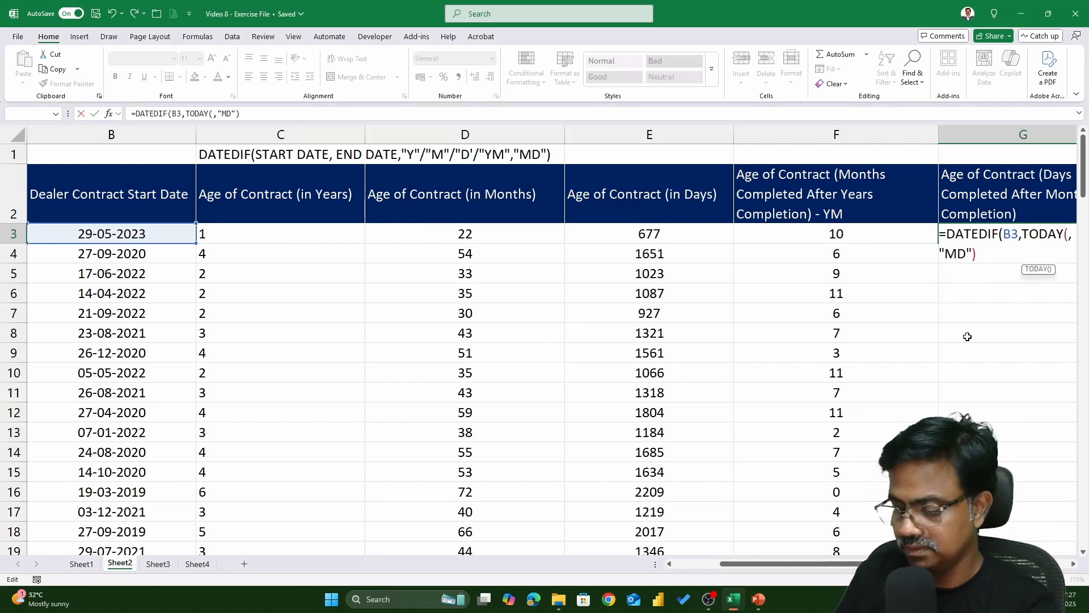
pyautogui.write(')')
pyautogui.press('Return')
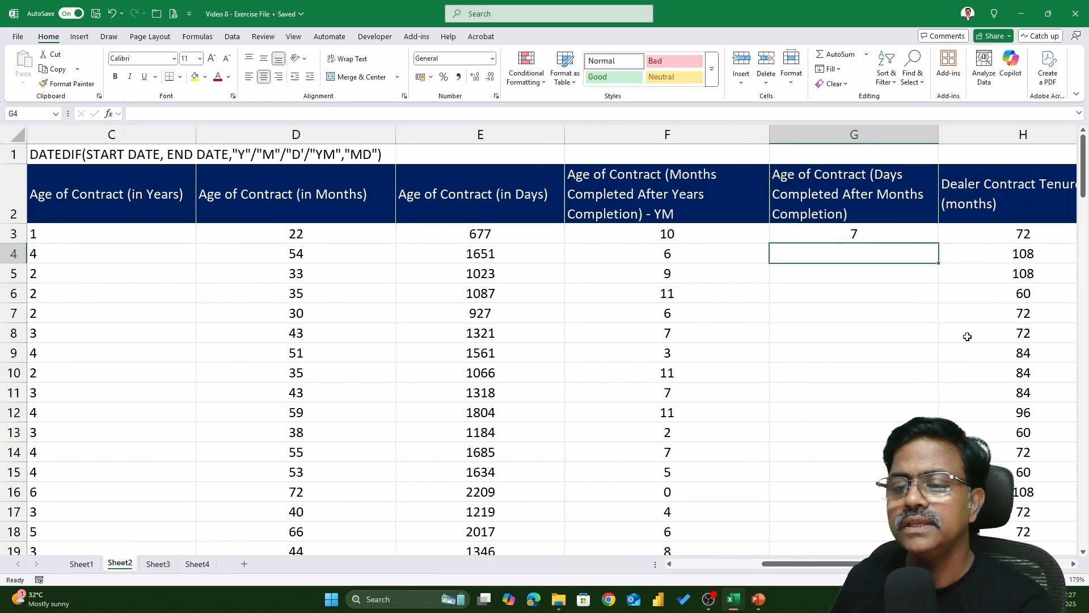
# Fill the MD DATEDIF formula down the Days Completed After Months Completion column
pyautogui.click(902, 235)
pyautogui.doubleClick(936, 246)
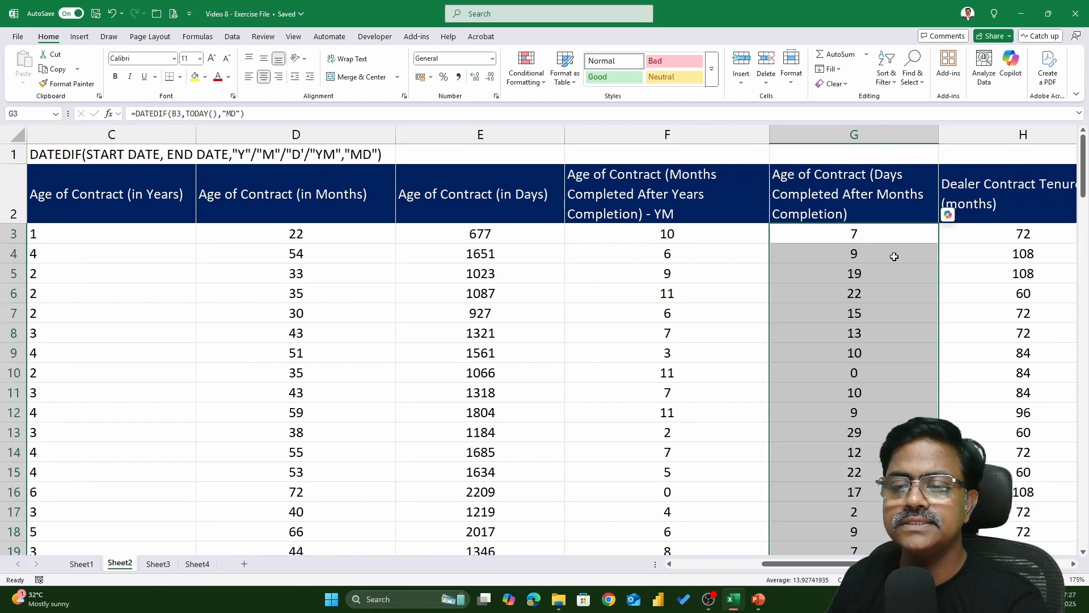
pyautogui.scroll(-1, 665, 335)
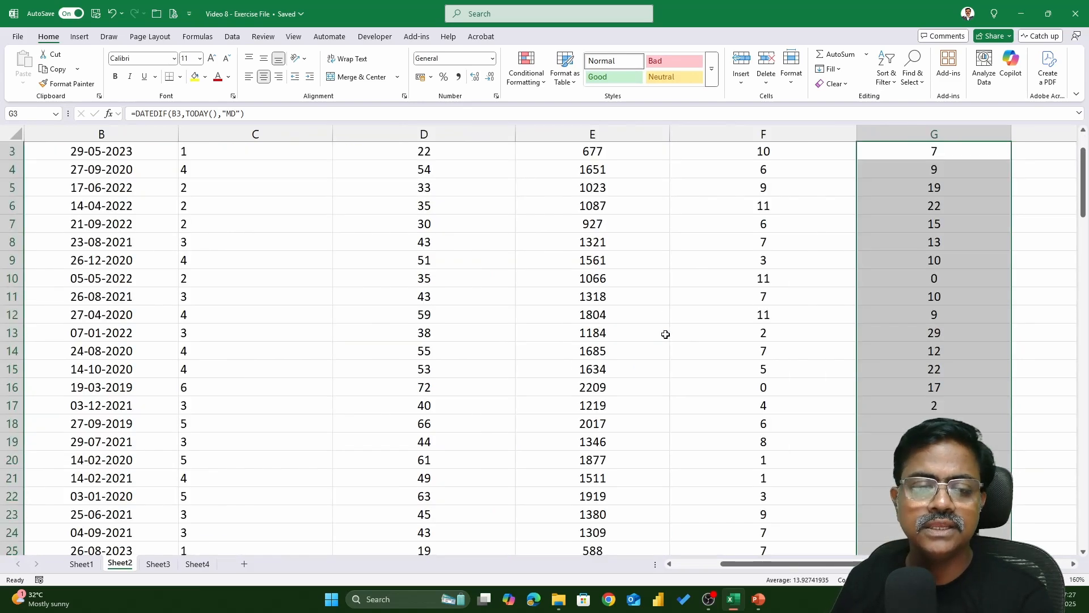
pyautogui.scroll(1, 652, 331)
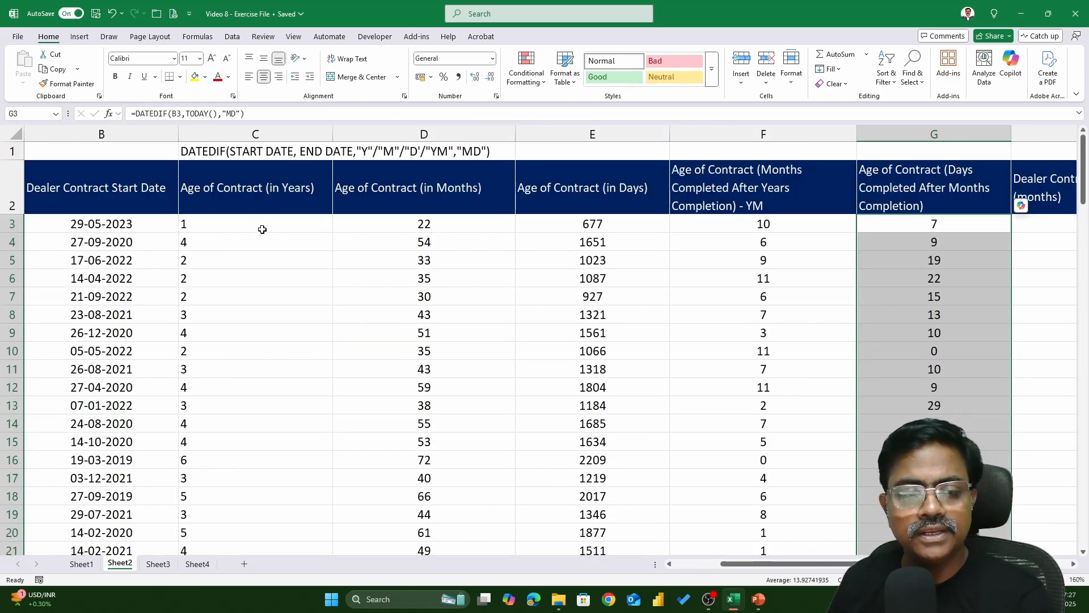
# Compare the years, YM and MD DATEDIF formulas across the first two data rows
pyautogui.click(261, 227)
pyautogui.click(784, 226)
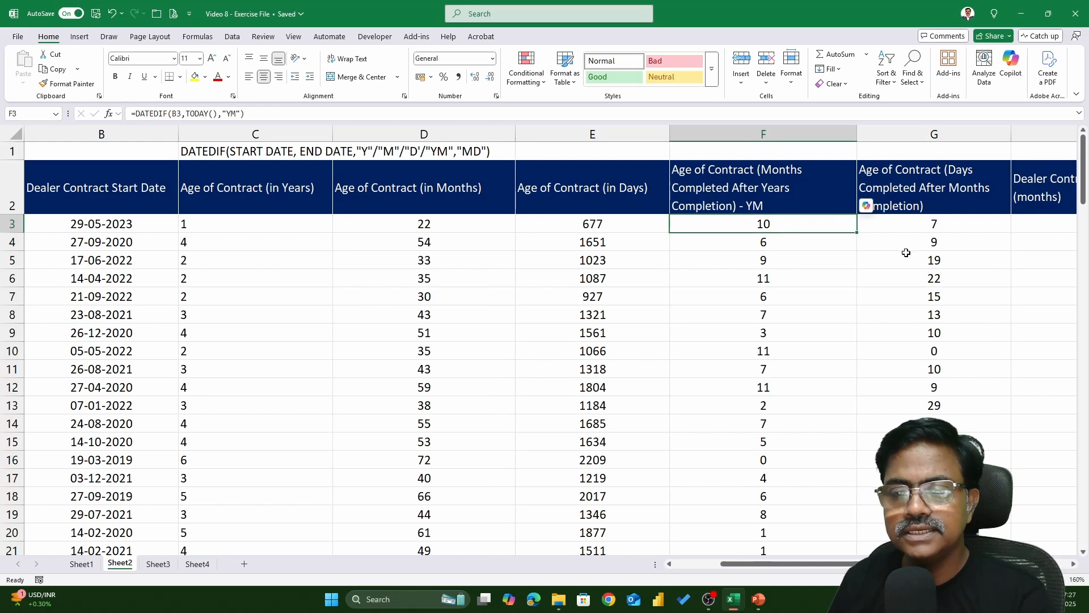
pyautogui.click(937, 223)
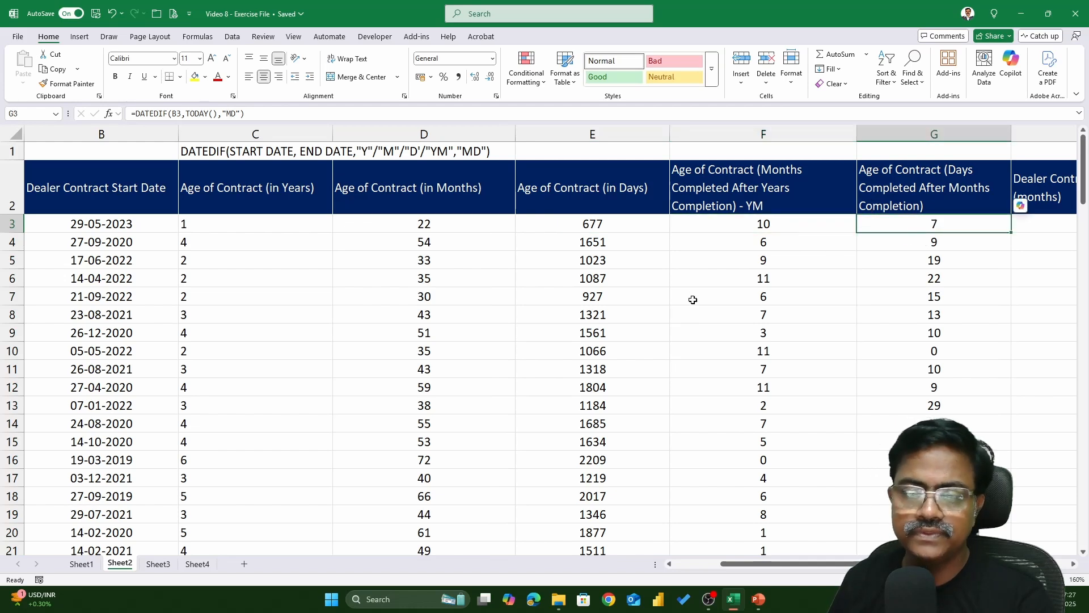
pyautogui.click(253, 244)
pyautogui.click(823, 242)
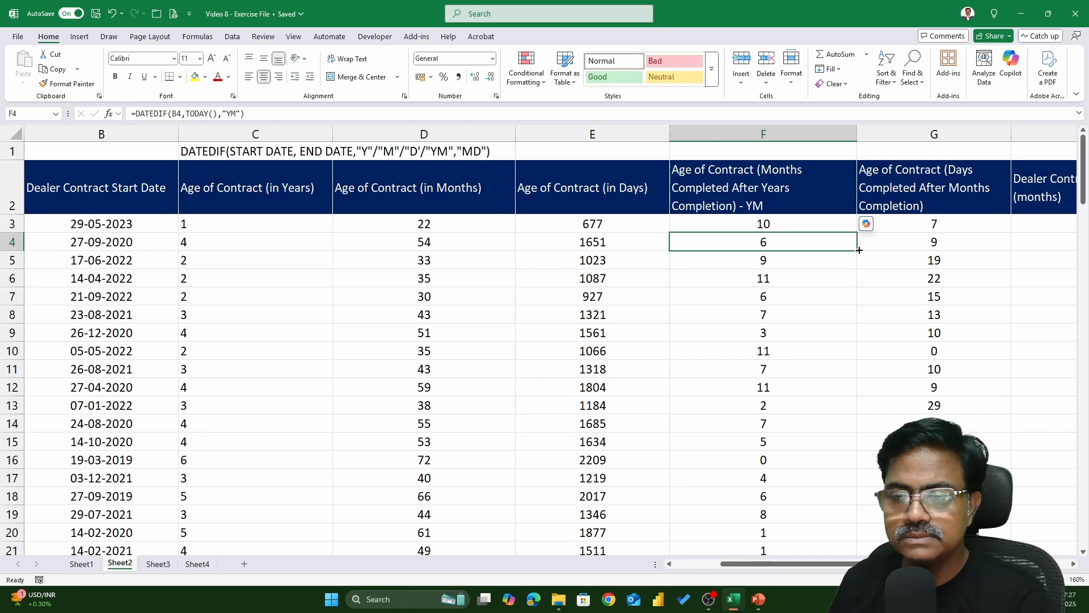
pyautogui.click(949, 243)
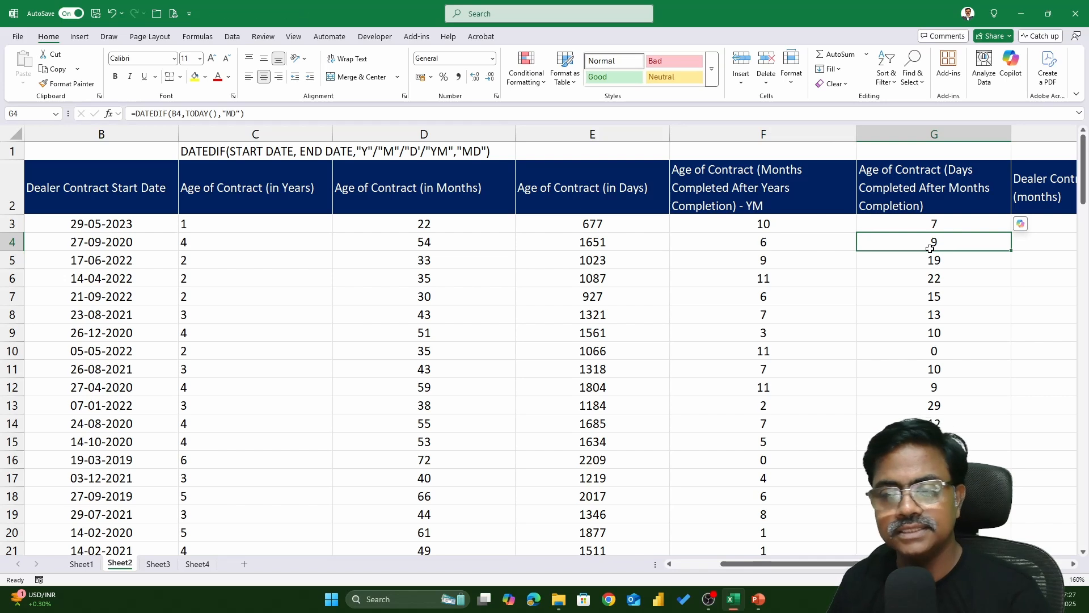
# Append "-MD" to the Days Completed After Months Completion column header
pyautogui.doubleClick(957, 205)
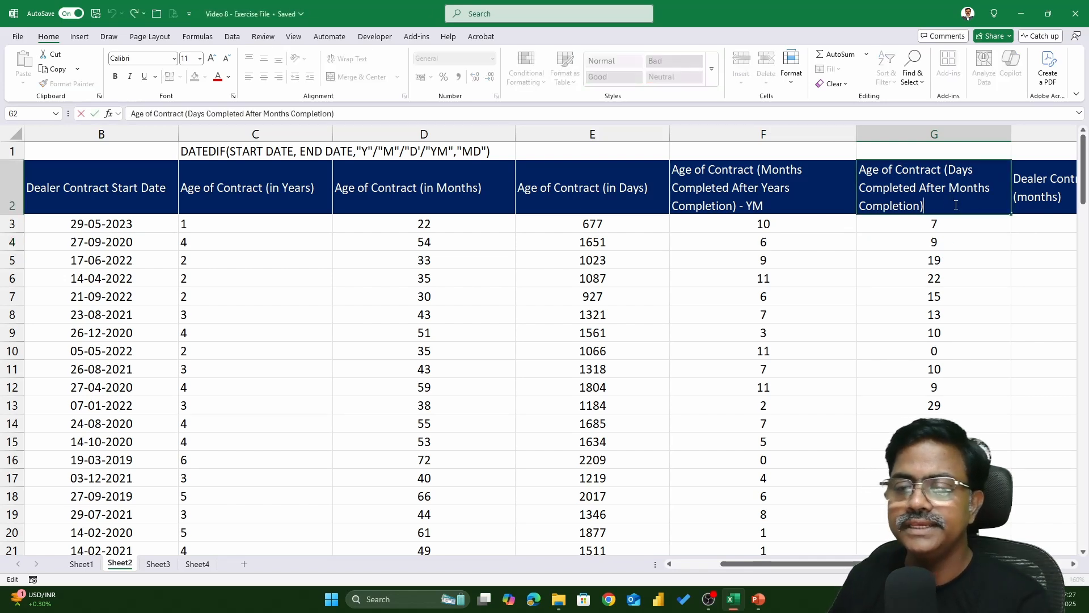
pyautogui.write('-MD')
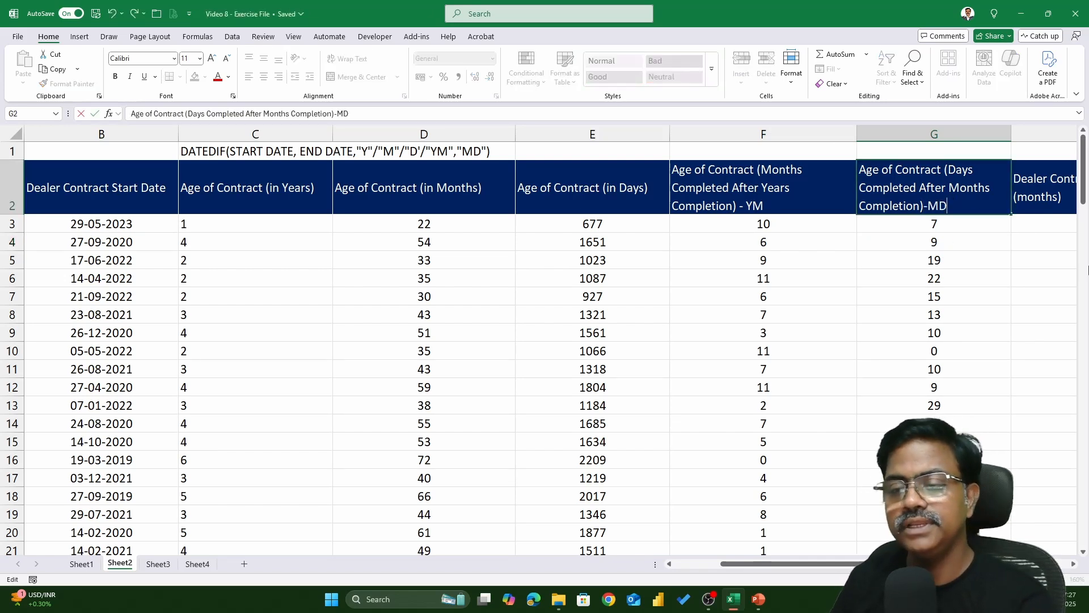
pyautogui.press('Return')
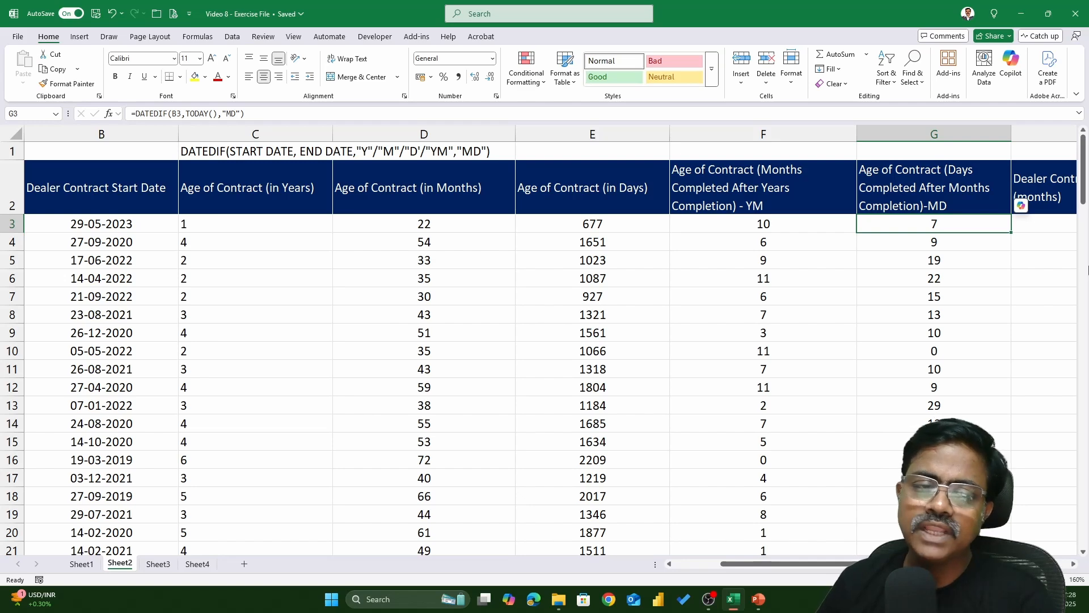
# Insert a new column before Months Left For Contract Expiry and title it CONTRACT EXPIRY DATE
pyautogui.press('Right')
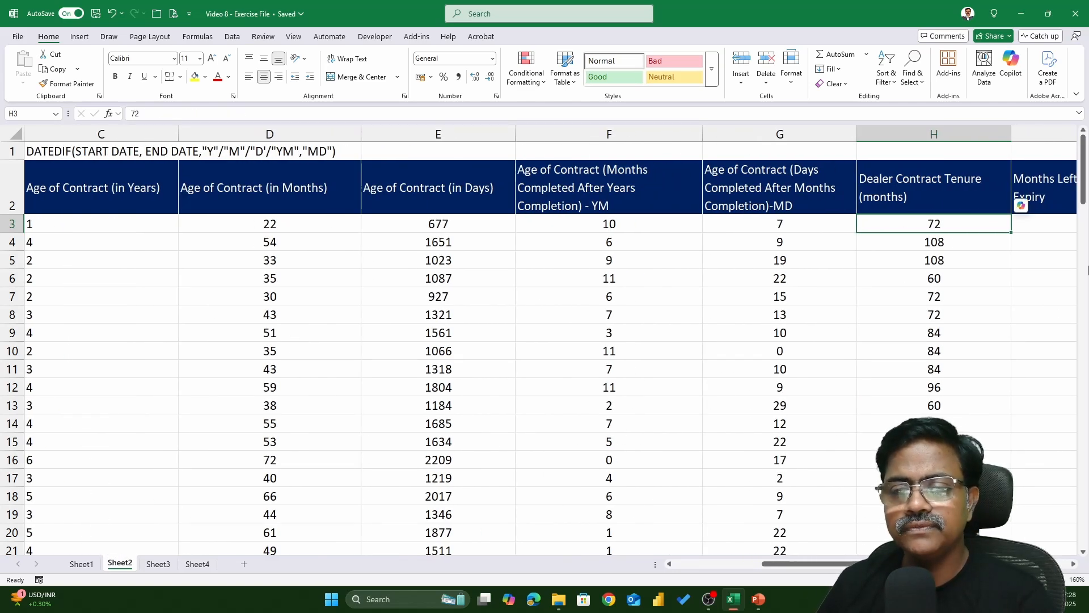
pyautogui.press('Right')
pyautogui.press('Left')
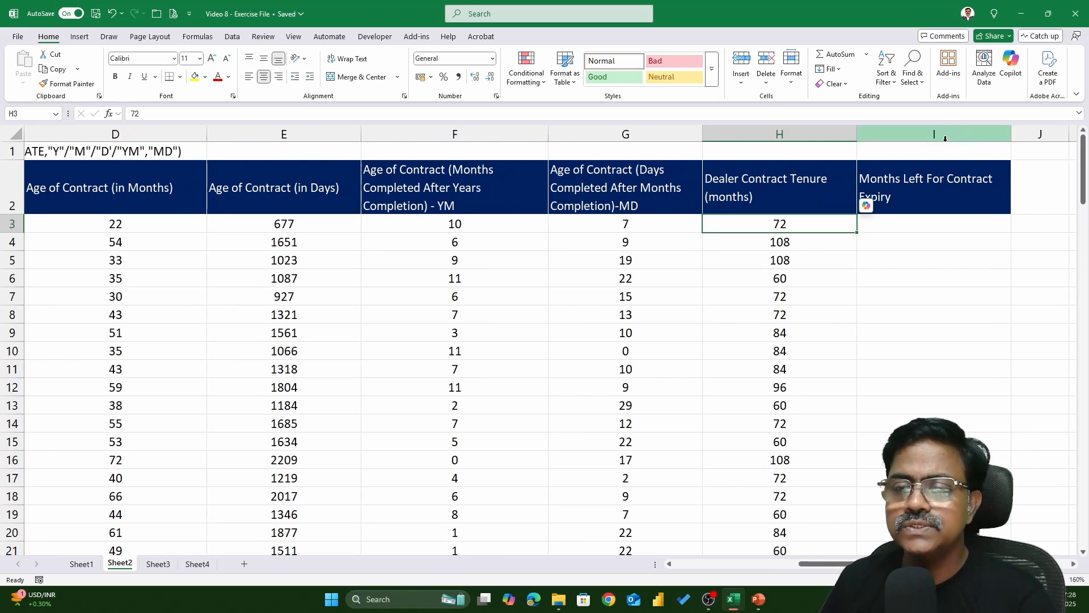
pyautogui.click(919, 136)
pyautogui.rightClick(919, 137)
pyautogui.click(950, 245)
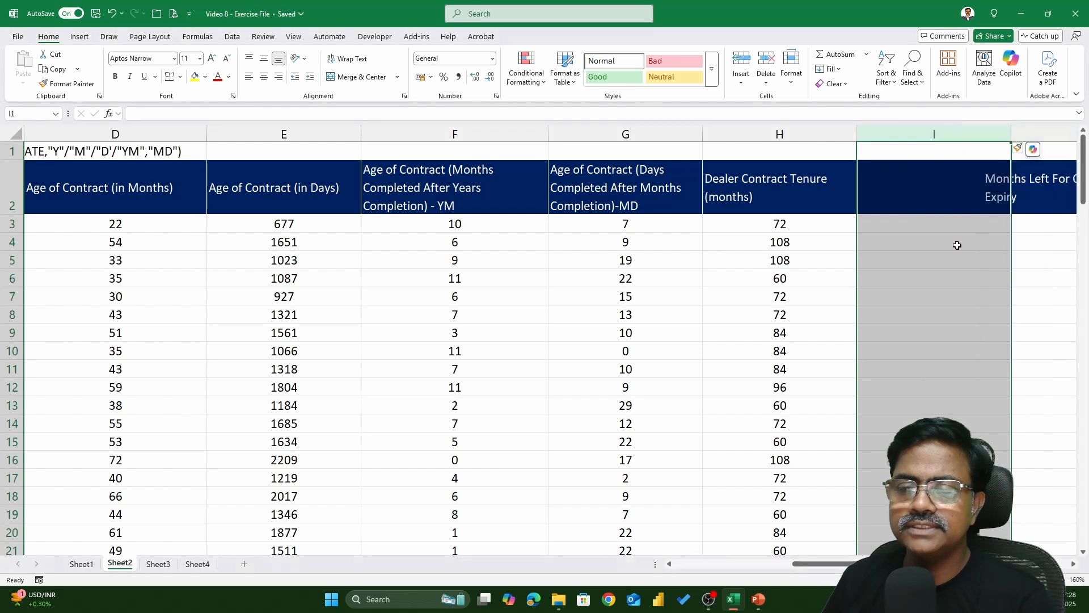
pyautogui.click(933, 202)
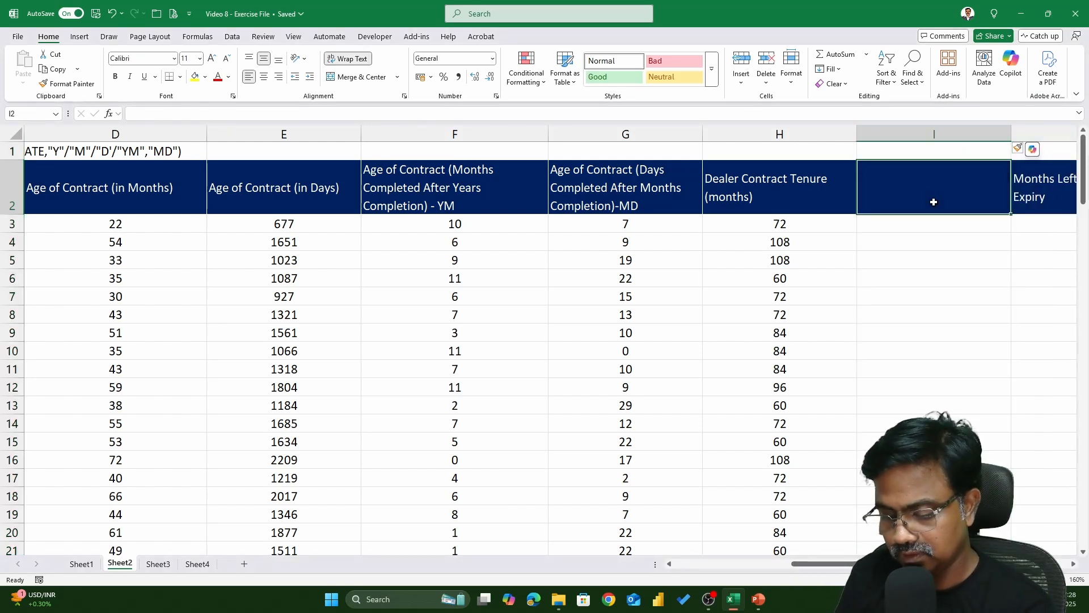
pyautogui.write('CONTRACT EN')
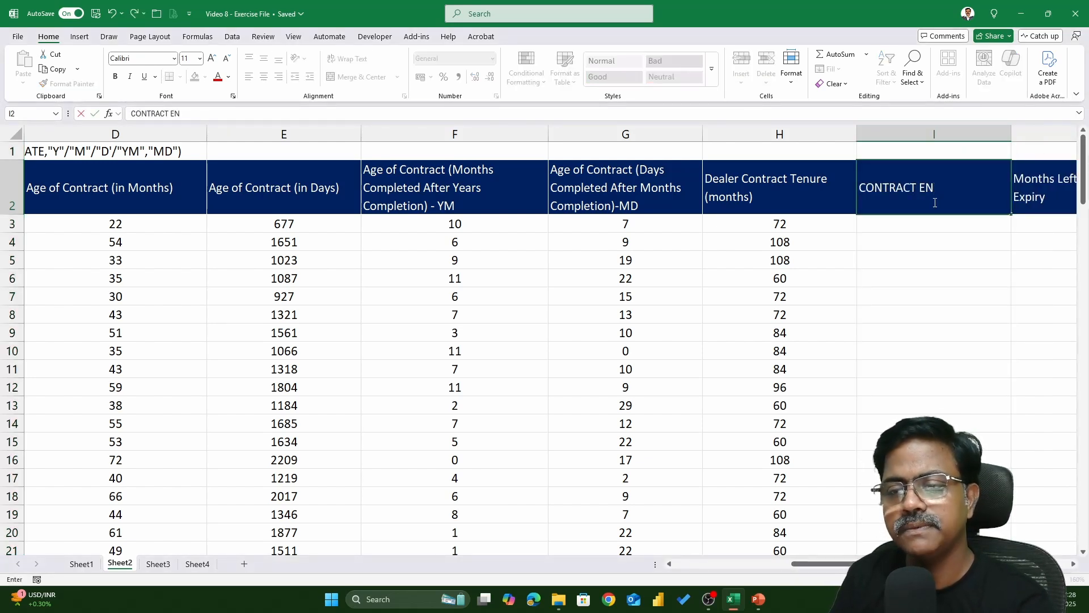
pyautogui.press('BackSpace')
pyautogui.write('XP')
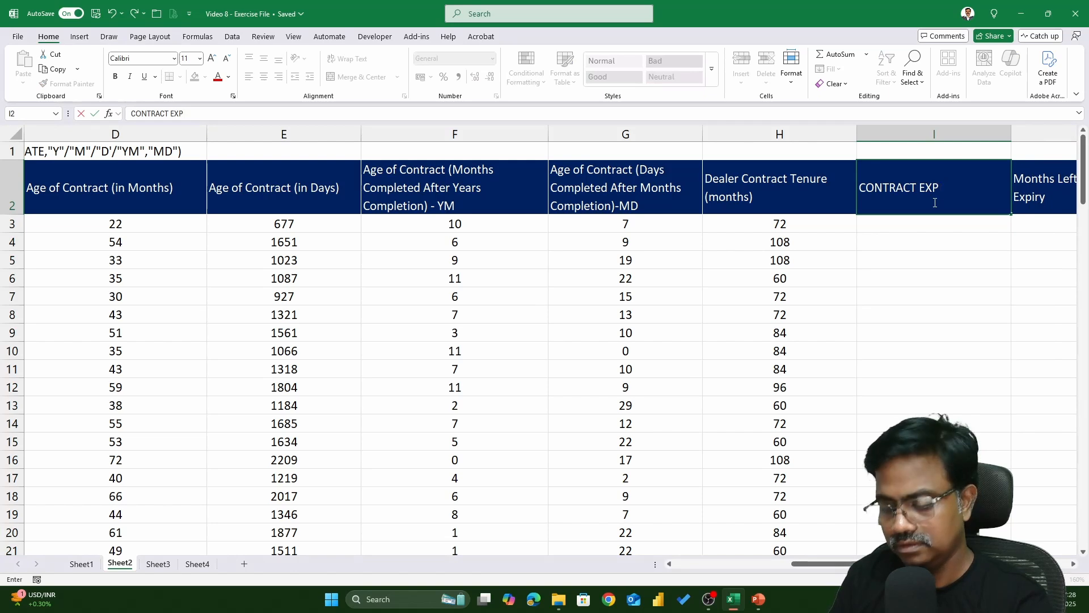
pyautogui.write('IRY DATE')
pyautogui.press('Return')
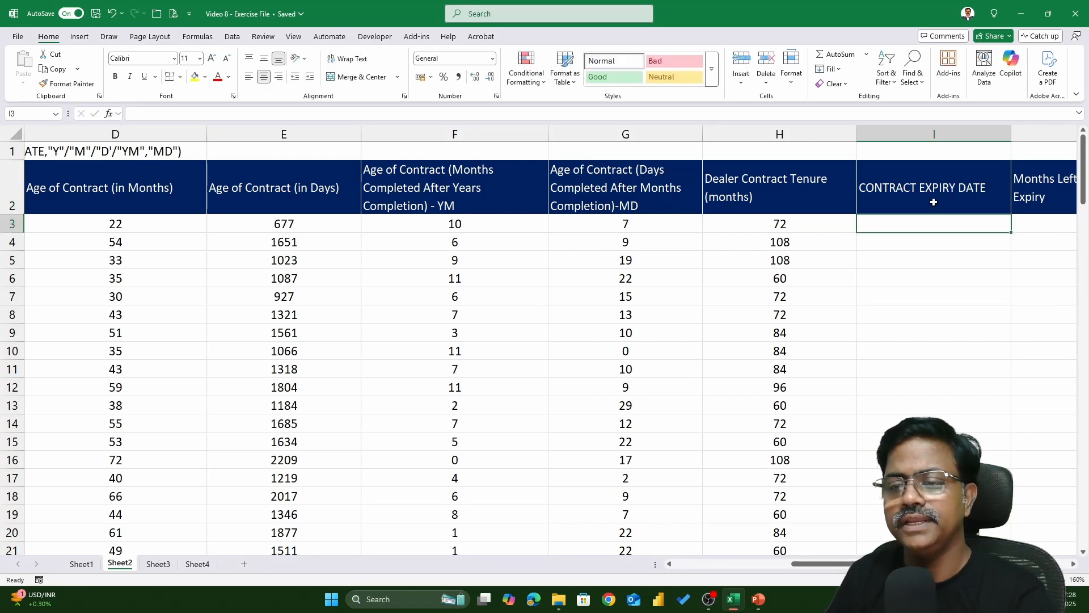
pyautogui.press('Left')
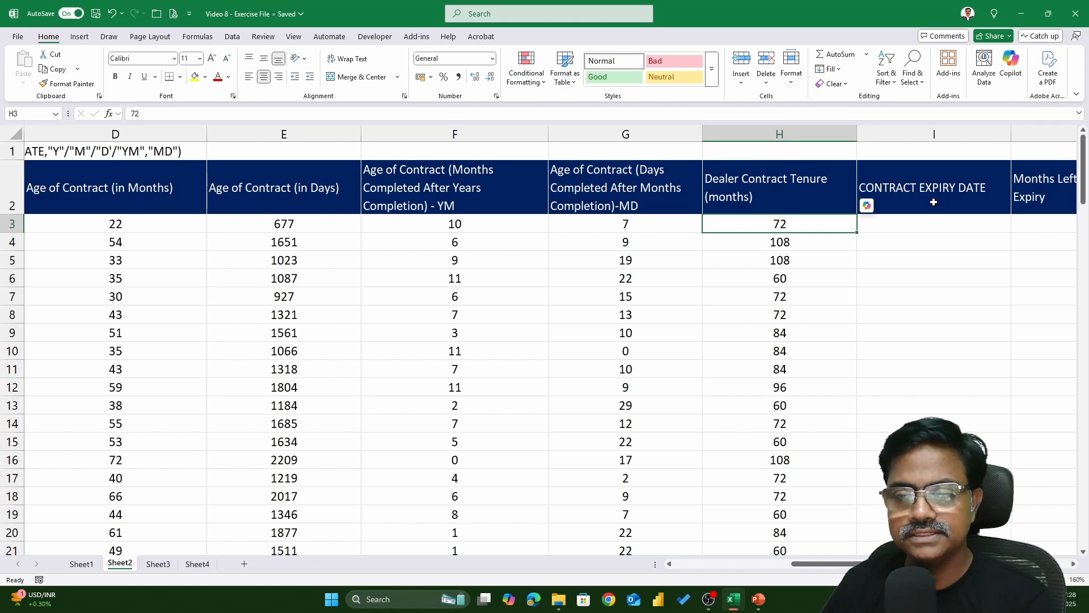
pyautogui.press('Right')
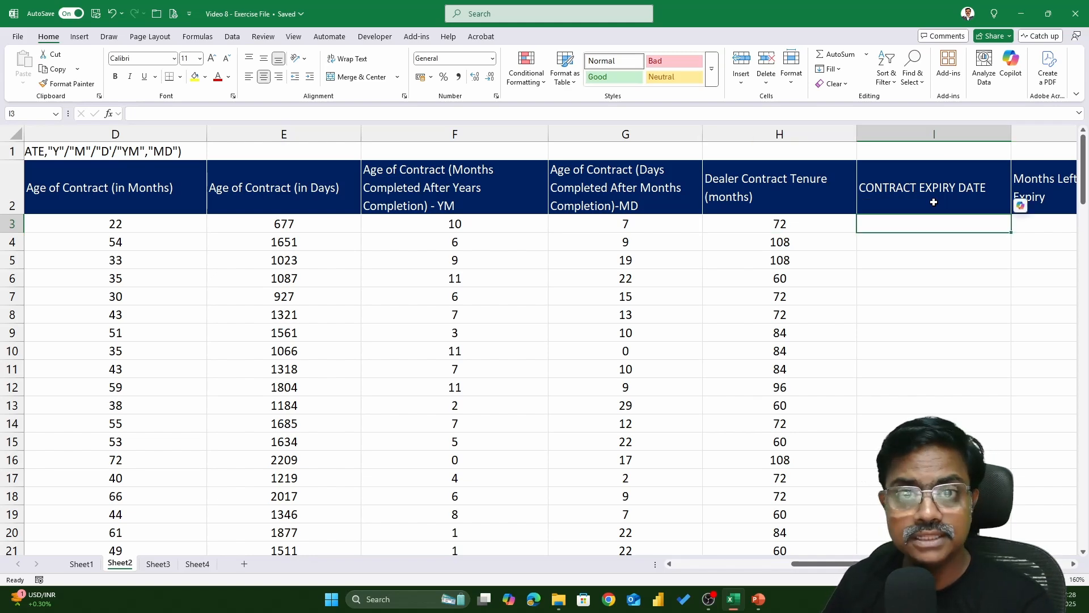
pyautogui.press('Left')
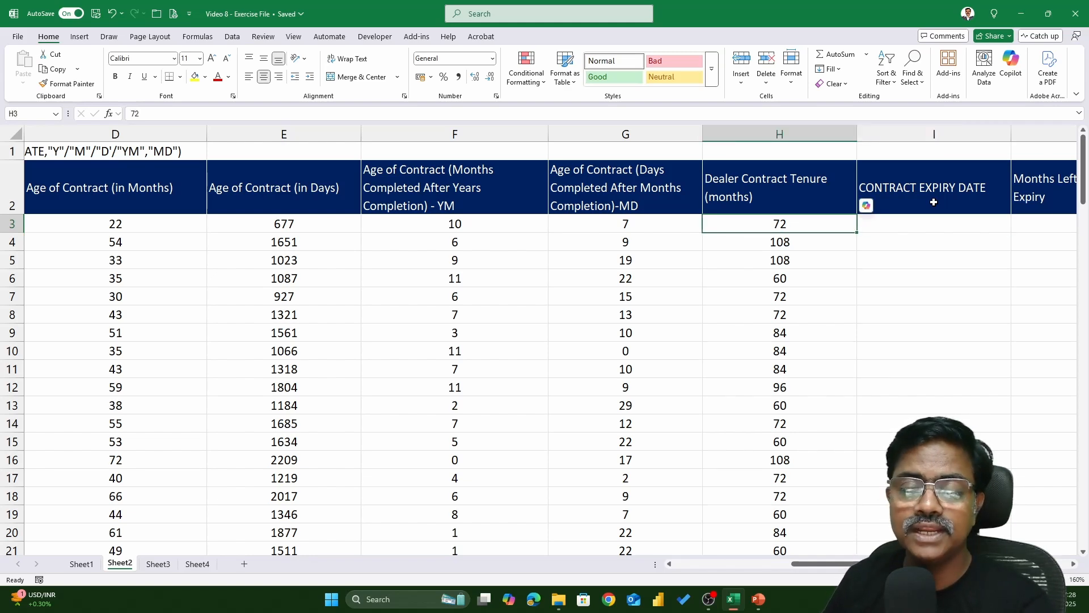
pyautogui.press('Left')
pyautogui.press('Left')
pyautogui.press('Left')
pyautogui.press('Left')
pyautogui.press('Left')
pyautogui.press('Left')
pyautogui.press('Left')
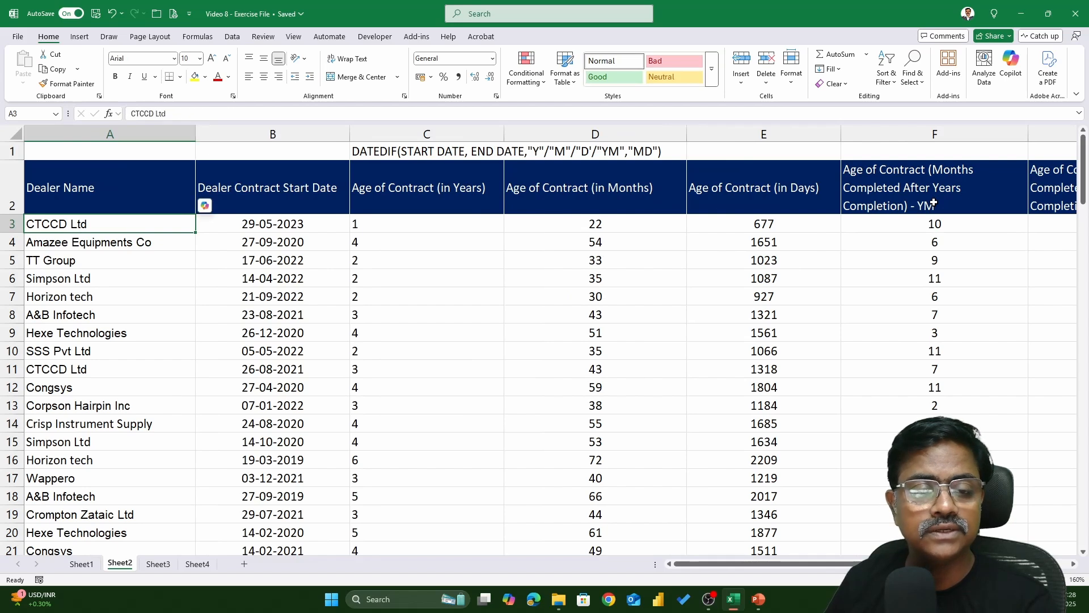
# Hide columns C through G containing the DATEDIF age-of-contract results
pyautogui.press('Right')
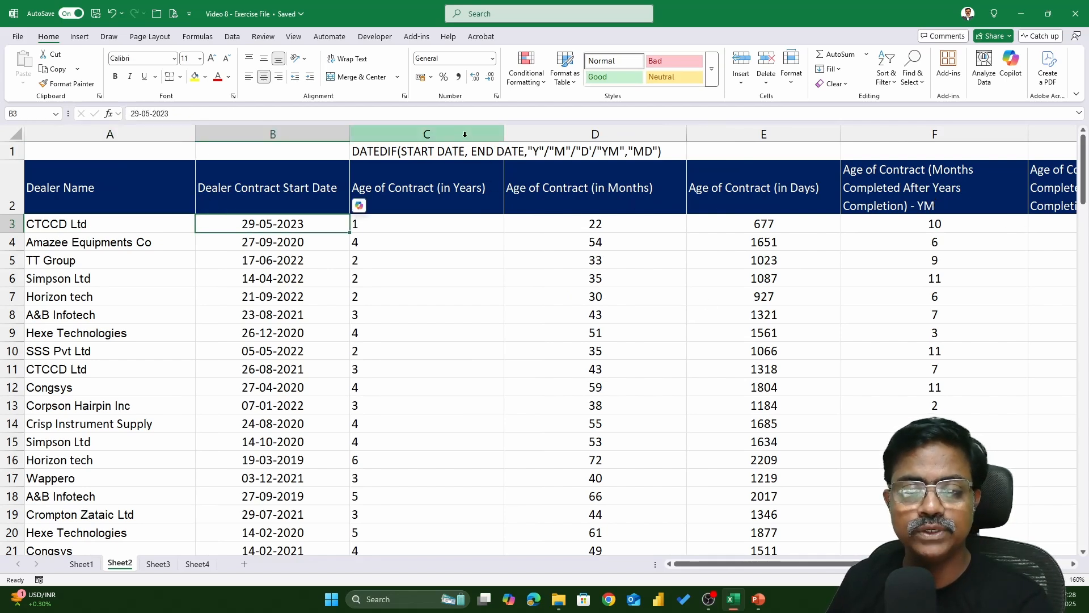
pyautogui.moveTo(463, 134); pyautogui.dragTo(942, 134)
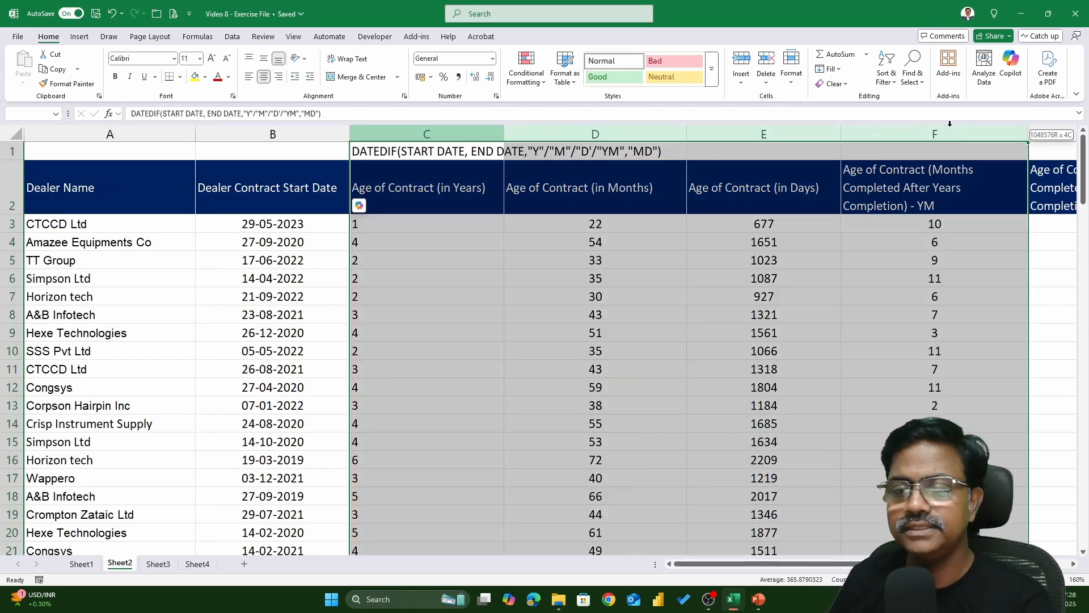
pyautogui.rightClick(464, 138)
pyautogui.click(484, 324)
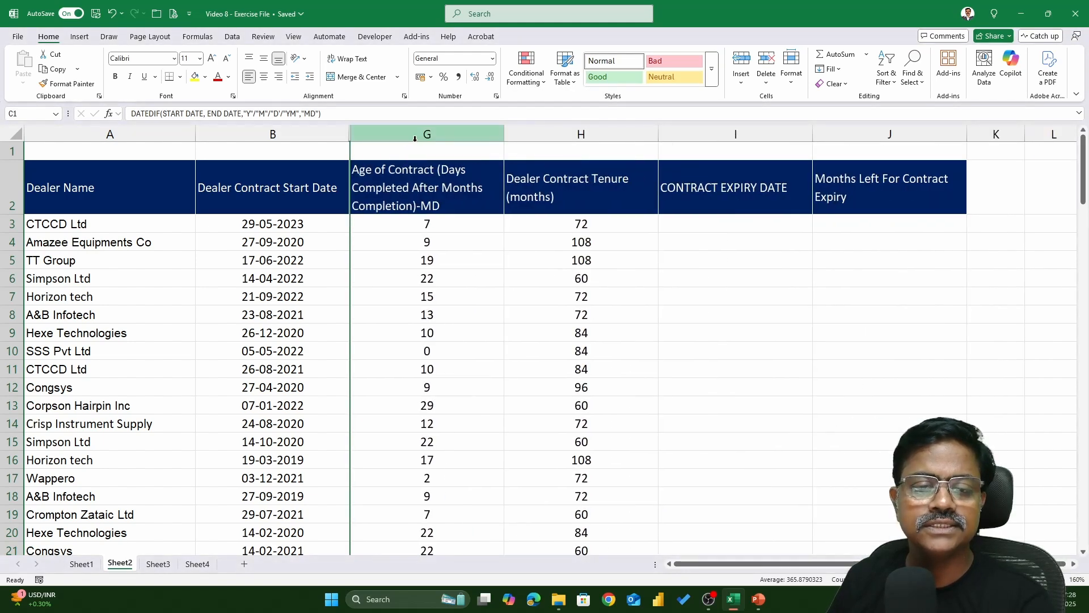
pyautogui.click(419, 138)
pyautogui.rightClick(419, 138)
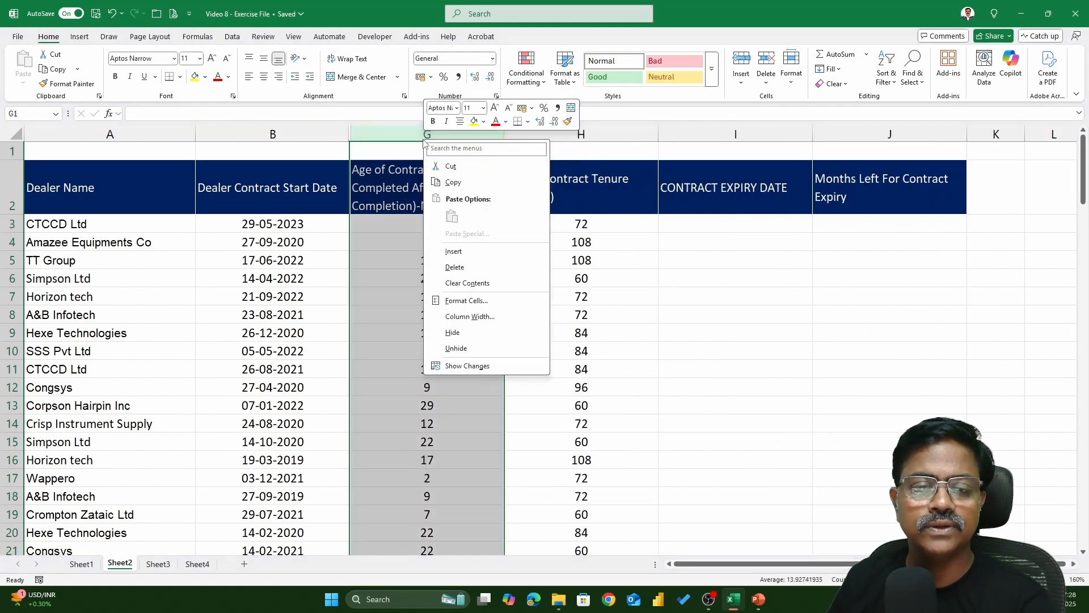
pyautogui.click(482, 338)
pyautogui.click(426, 223)
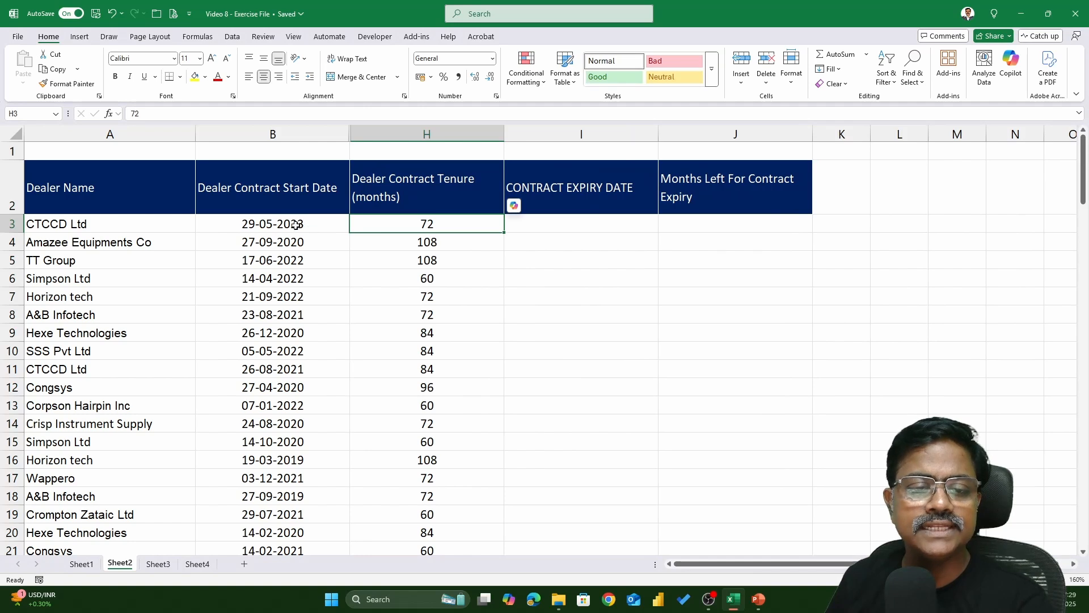
# In the first CONTRACT EXPIRY DATE cell, enter =EDATE(B3,H3) using the start date and tenure months
pyautogui.click(588, 227)
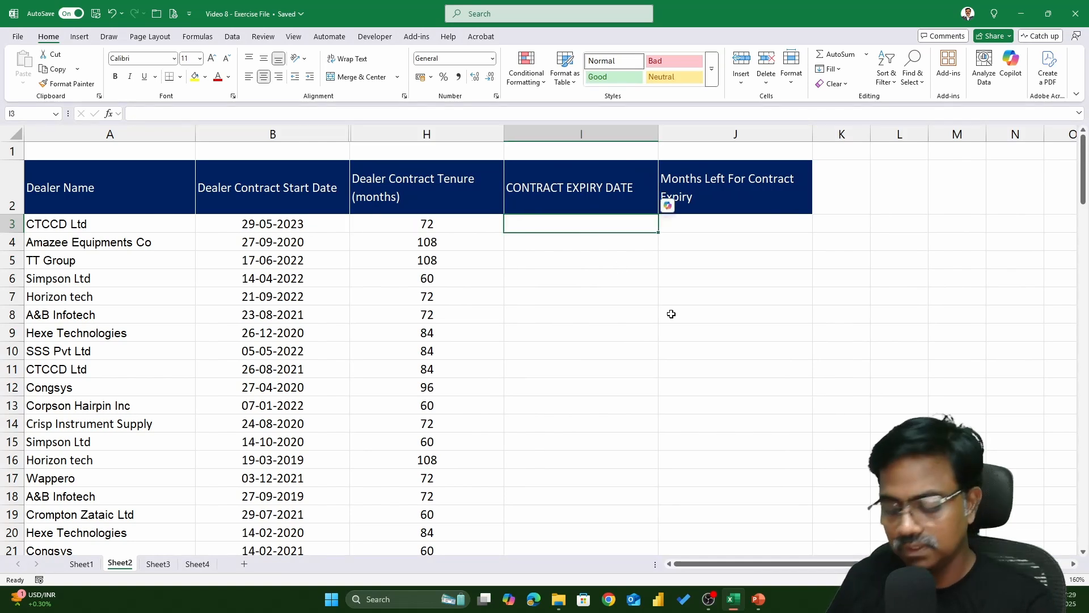
pyautogui.write('EDAT')
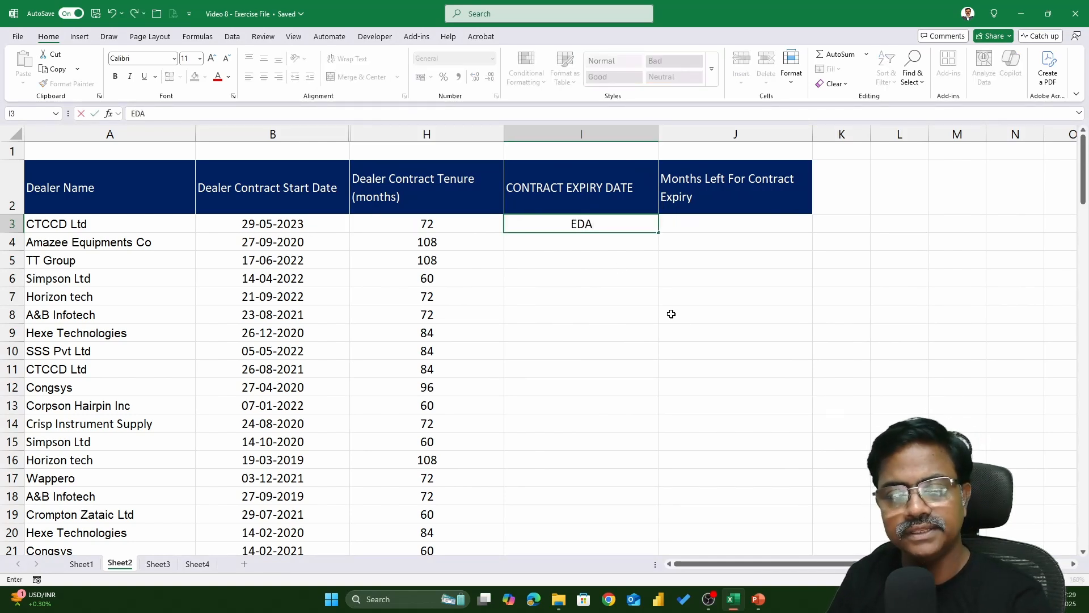
pyautogui.press('BackSpace')
pyautogui.press('BackSpace')
pyautogui.press('BackSpace')
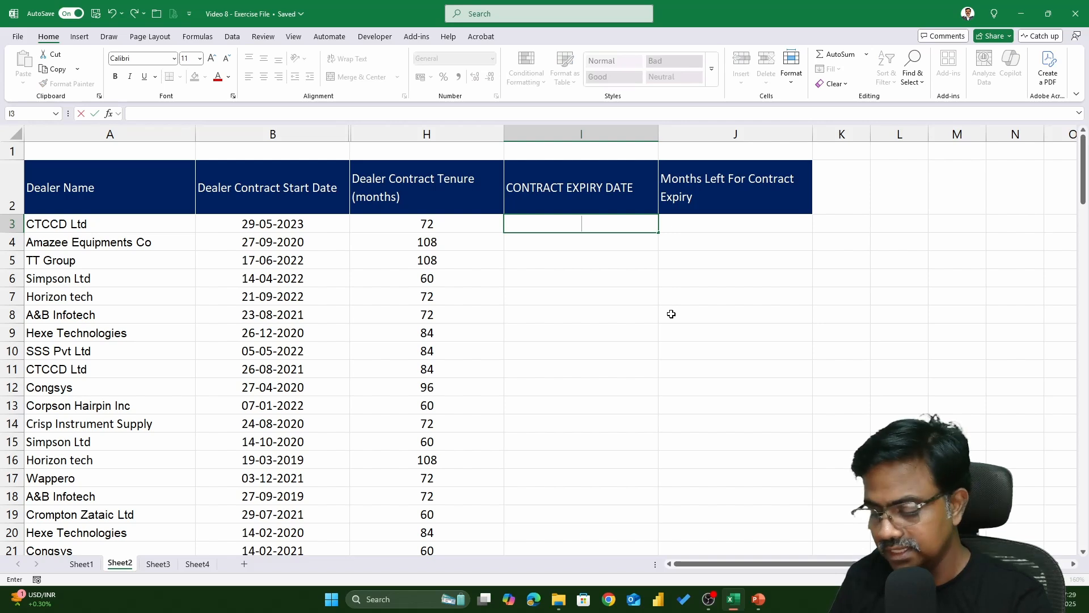
pyautogui.write('=EDATE(')
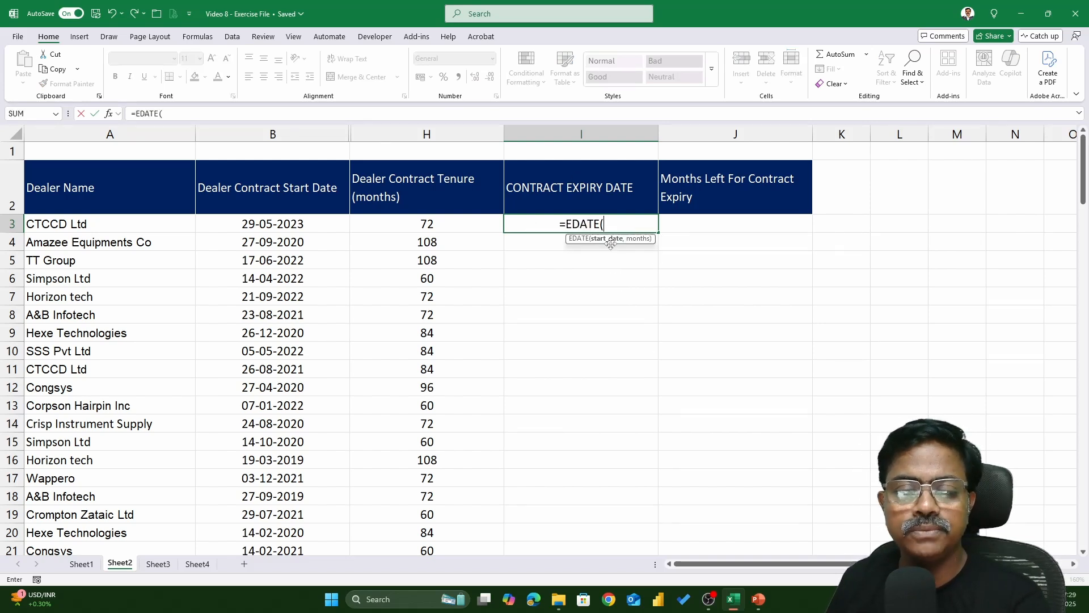
pyautogui.click(327, 227)
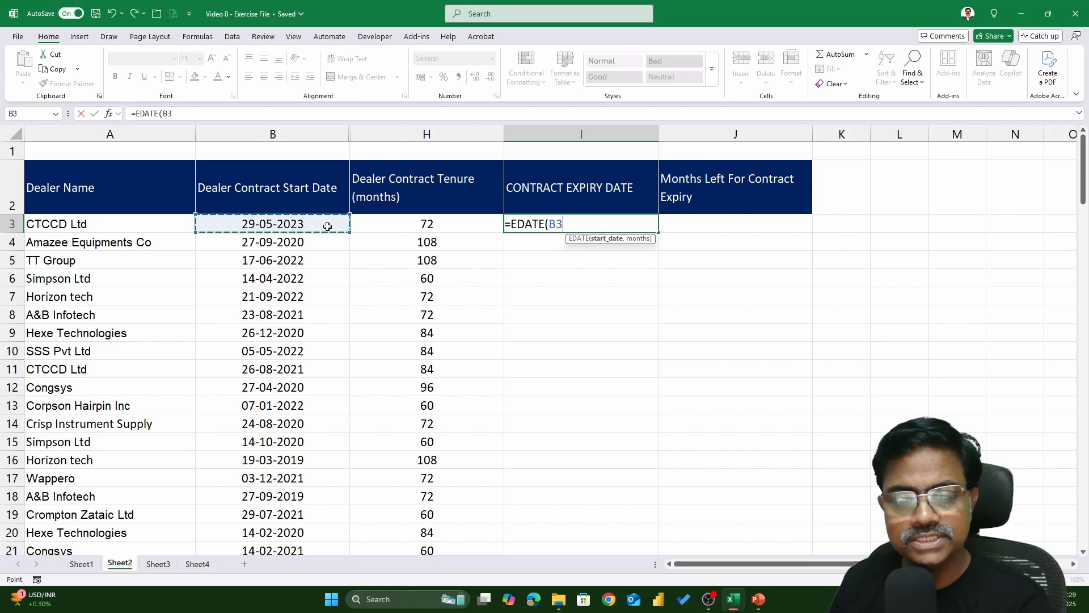
pyautogui.write(',')
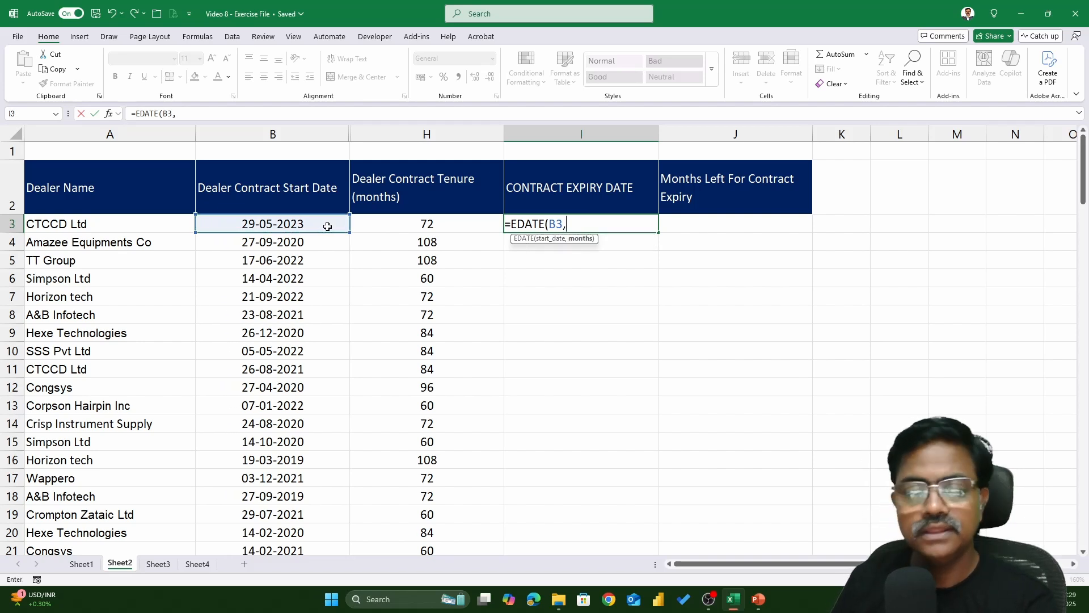
pyautogui.click(426, 224)
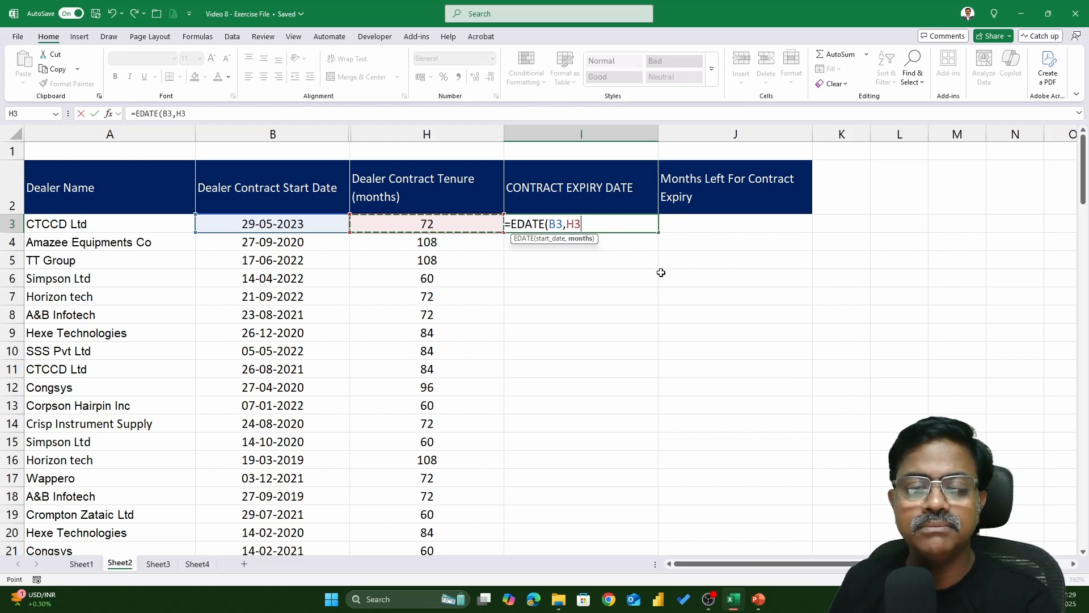
pyautogui.write(',')
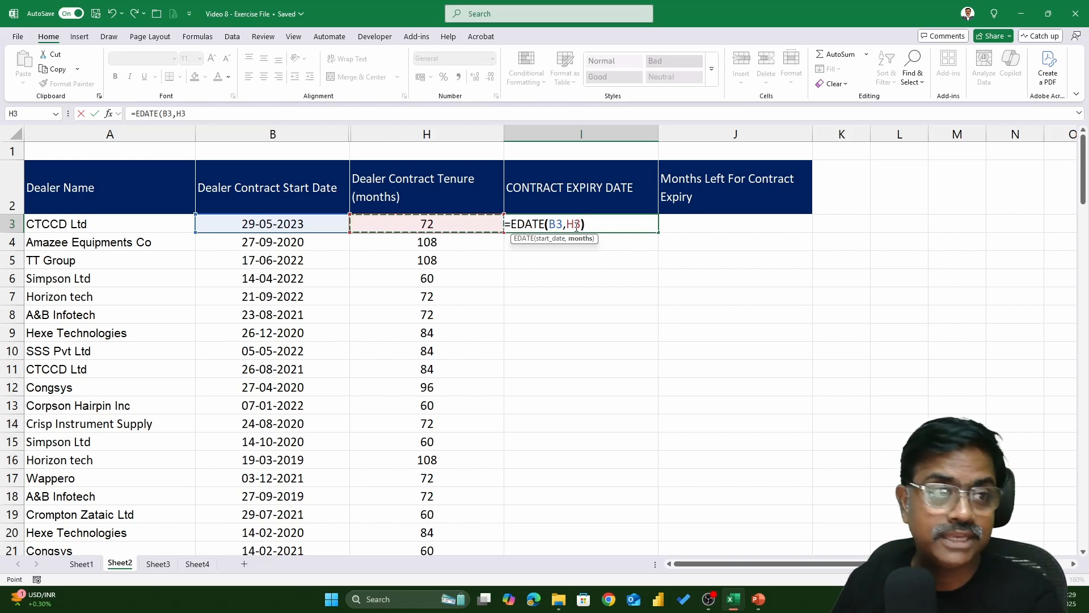
pyautogui.write(')')
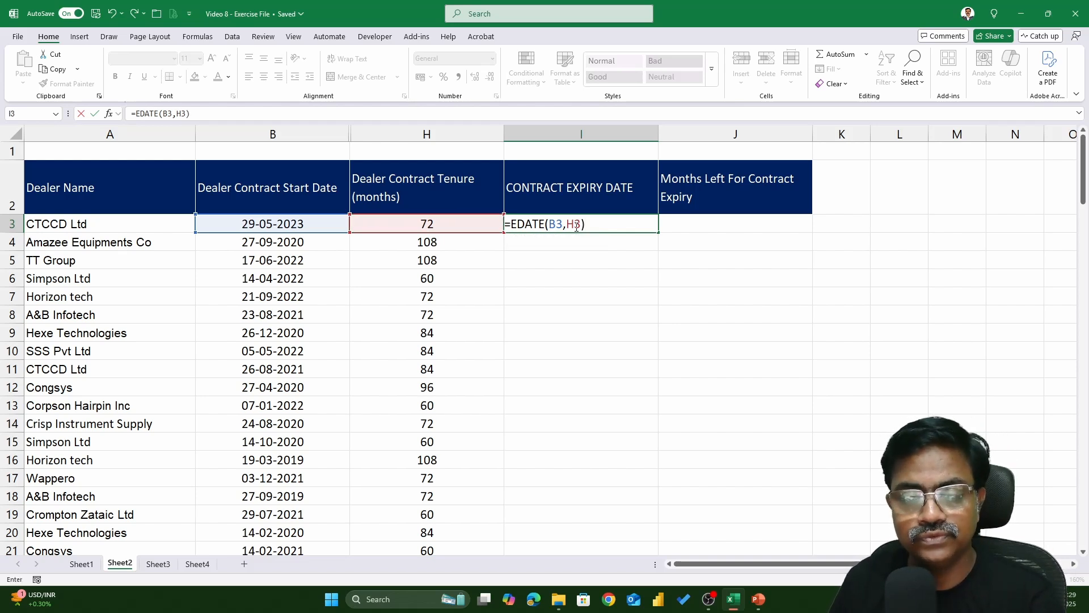
pyautogui.press('Return')
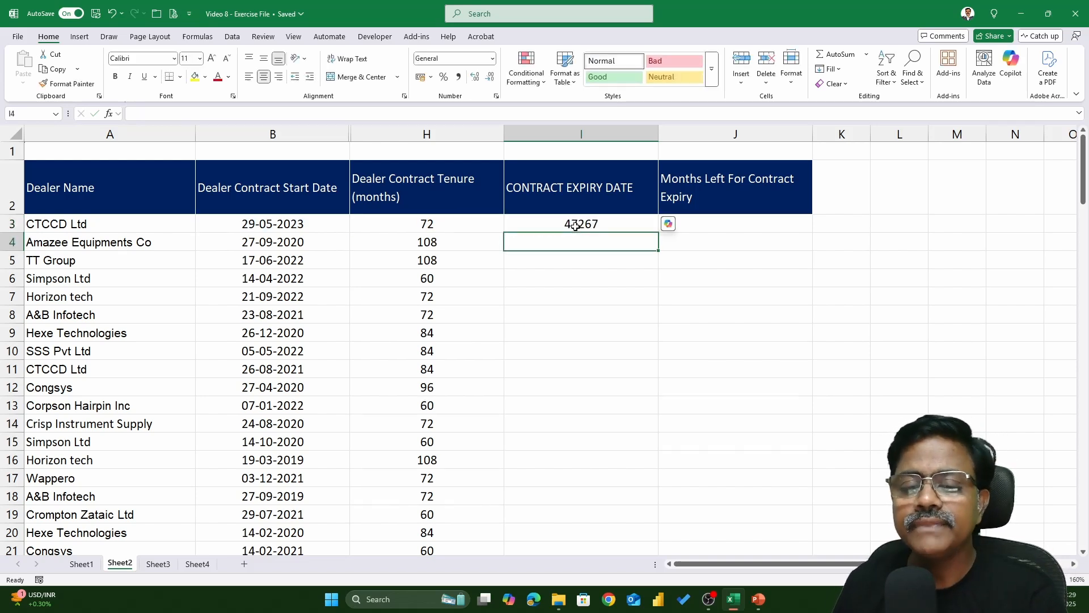
# Format the CONTRACT EXPIRY DATE column as Short Date
pyautogui.doubleClick(620, 228)
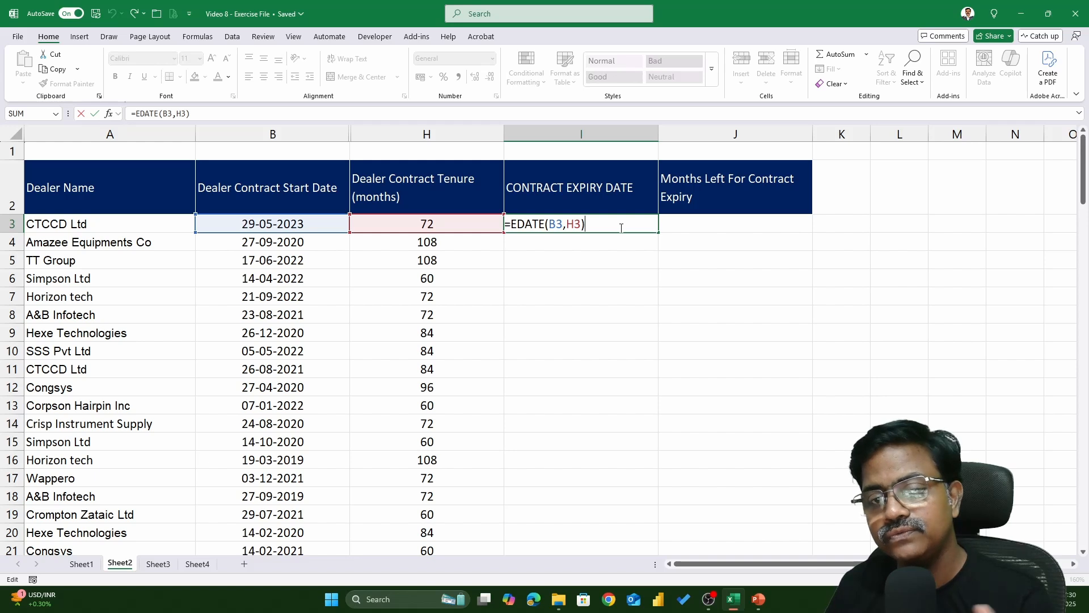
pyautogui.press('Return')
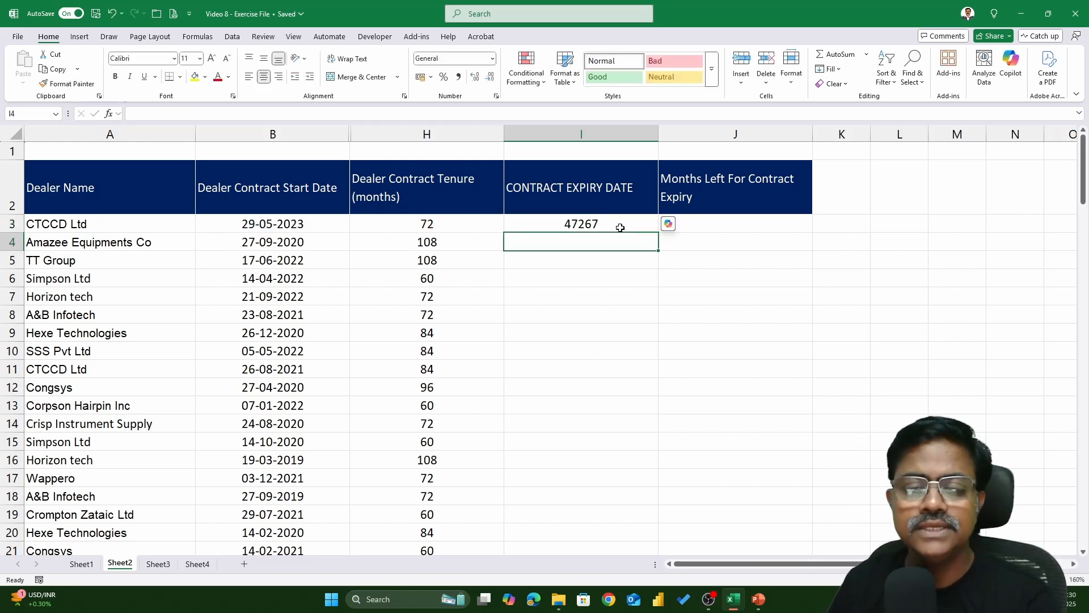
pyautogui.click(620, 225)
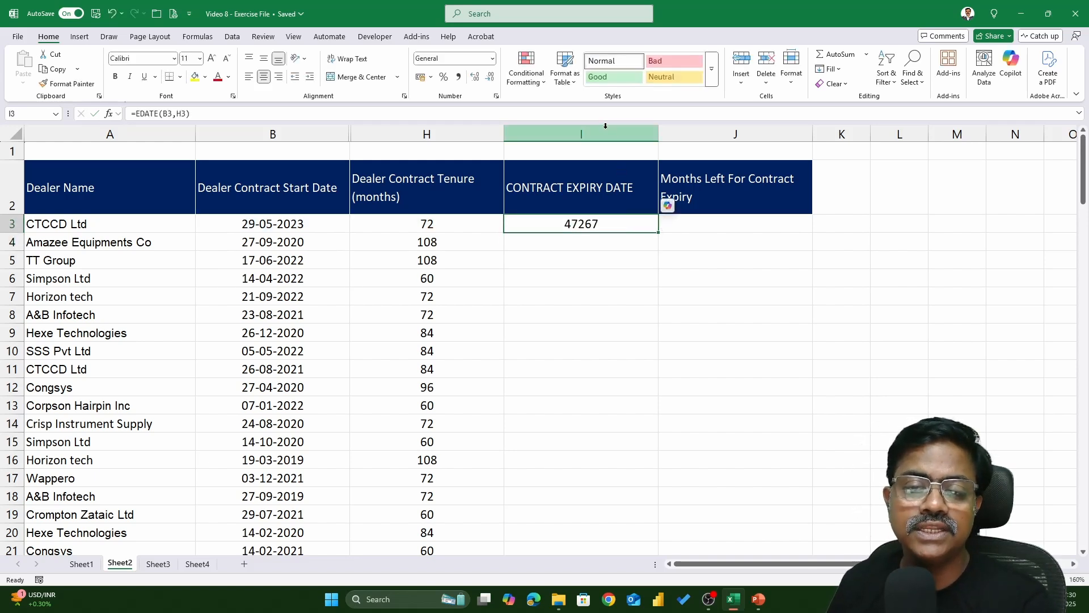
pyautogui.click(606, 128)
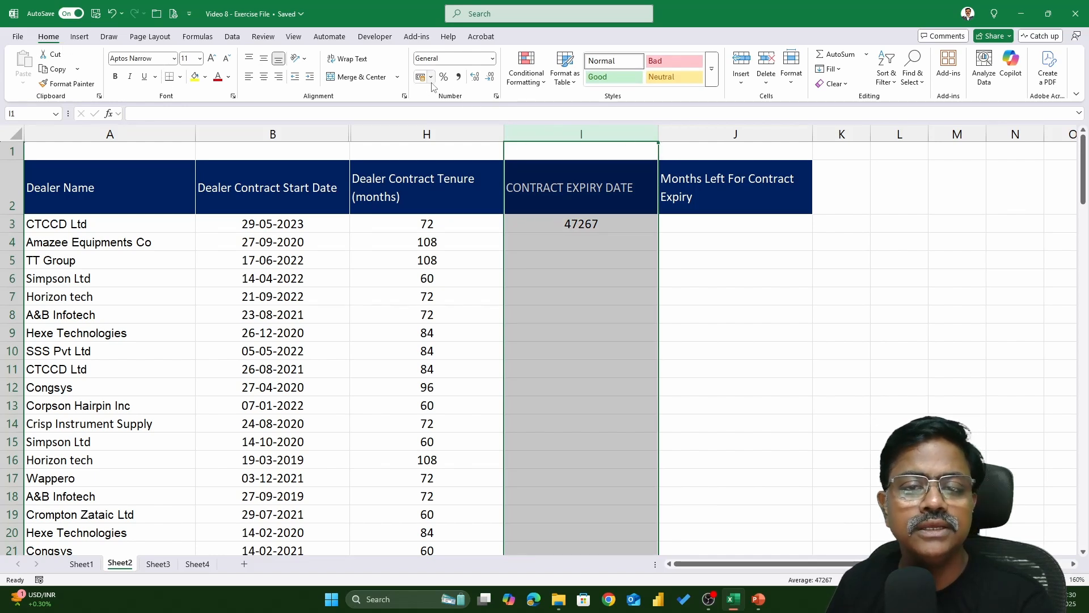
pyautogui.click(493, 59)
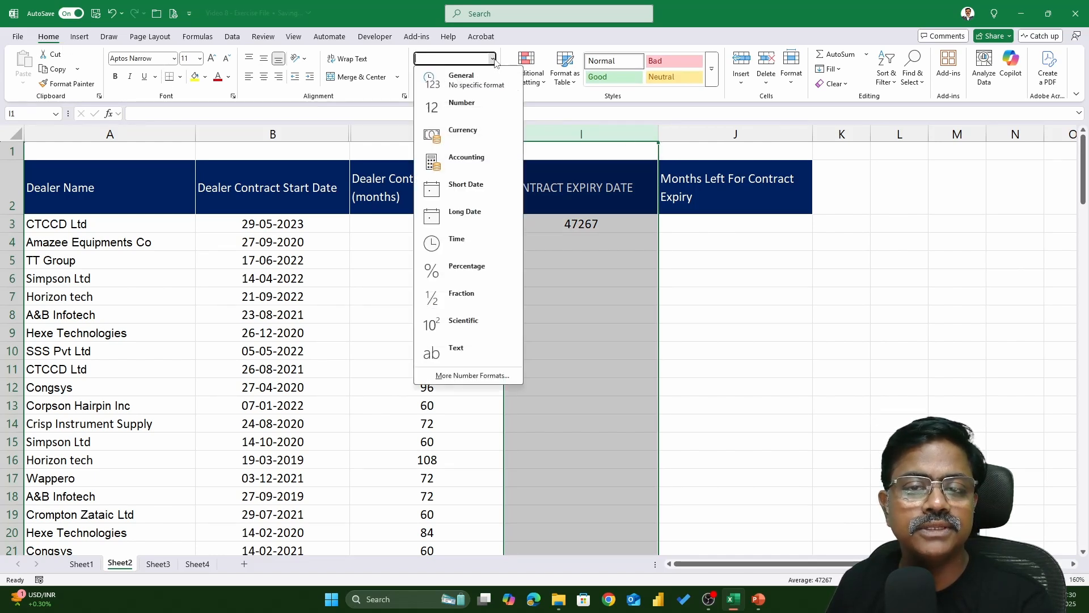
pyautogui.click(475, 186)
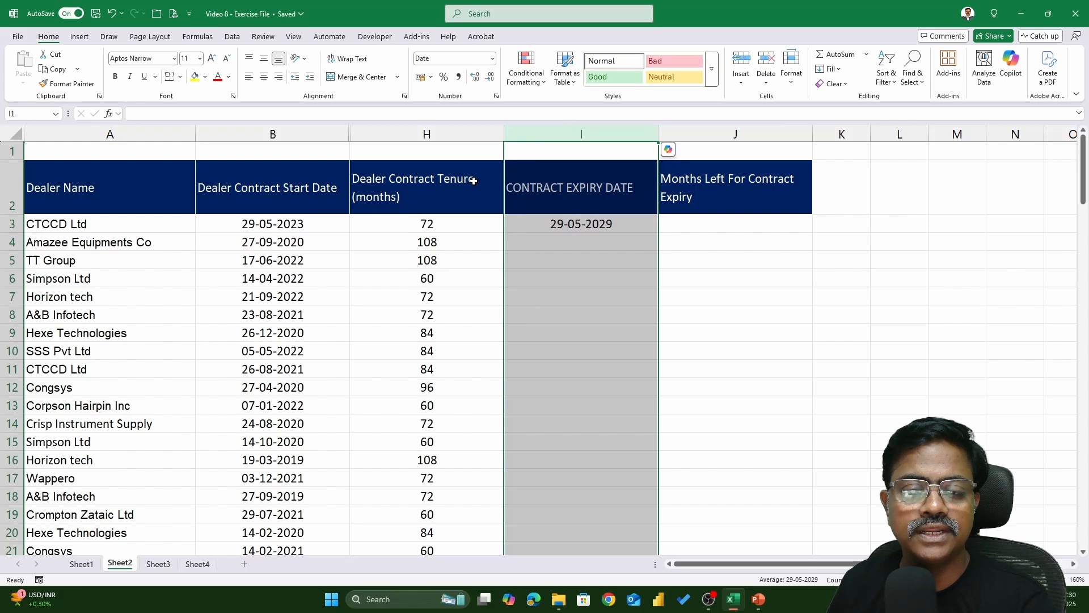
# Fill the EDATE formula down the CONTRACT EXPIRY DATE column and review the first row's formula
pyautogui.click(629, 229)
pyautogui.doubleClick(658, 232)
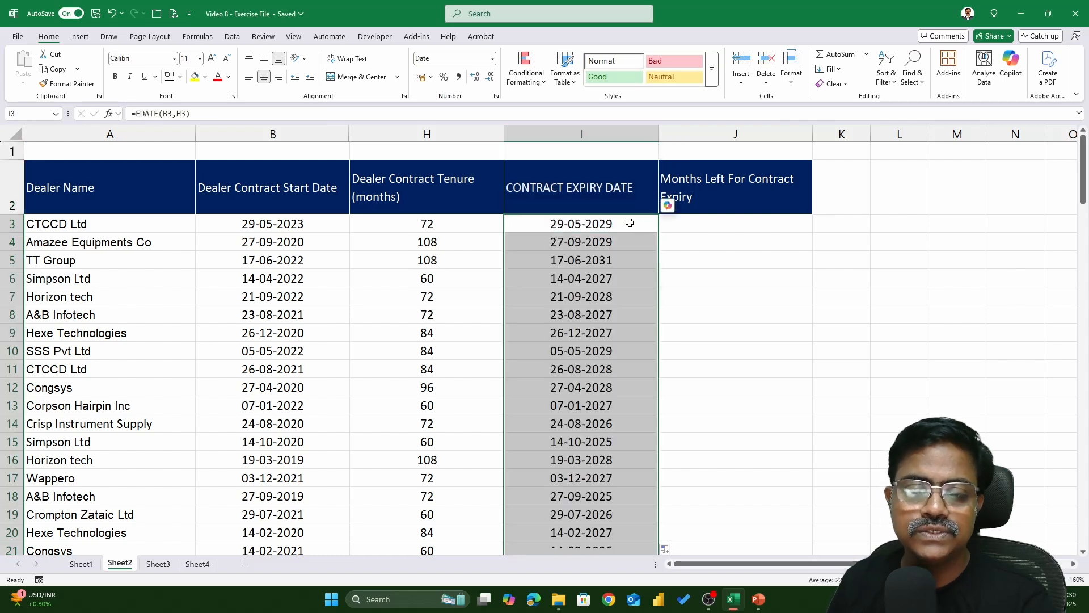
pyautogui.click(639, 224)
pyautogui.doubleClick(640, 226)
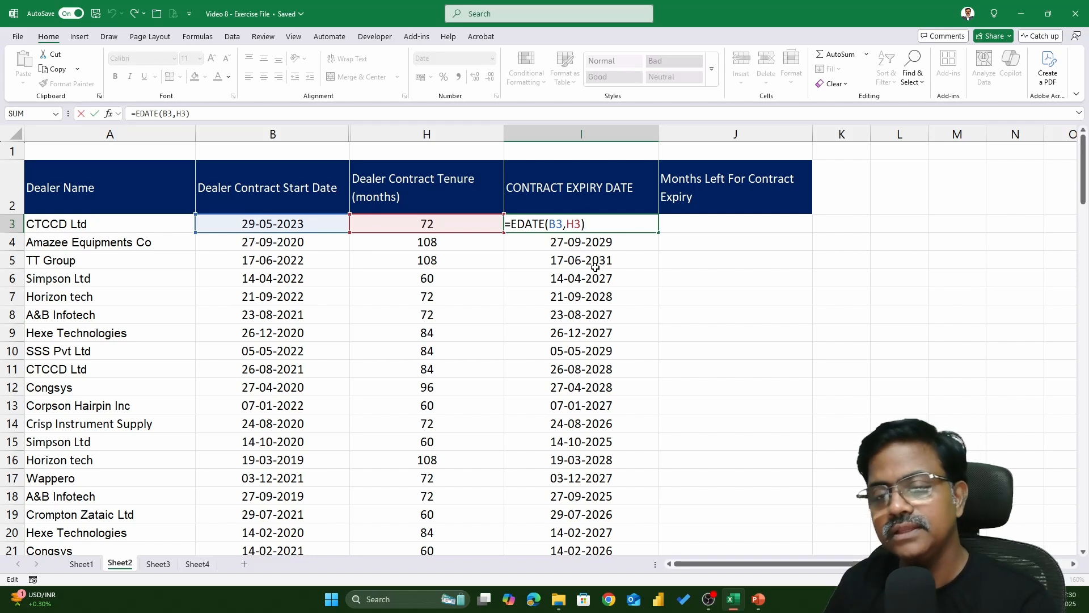
pyautogui.press('Return')
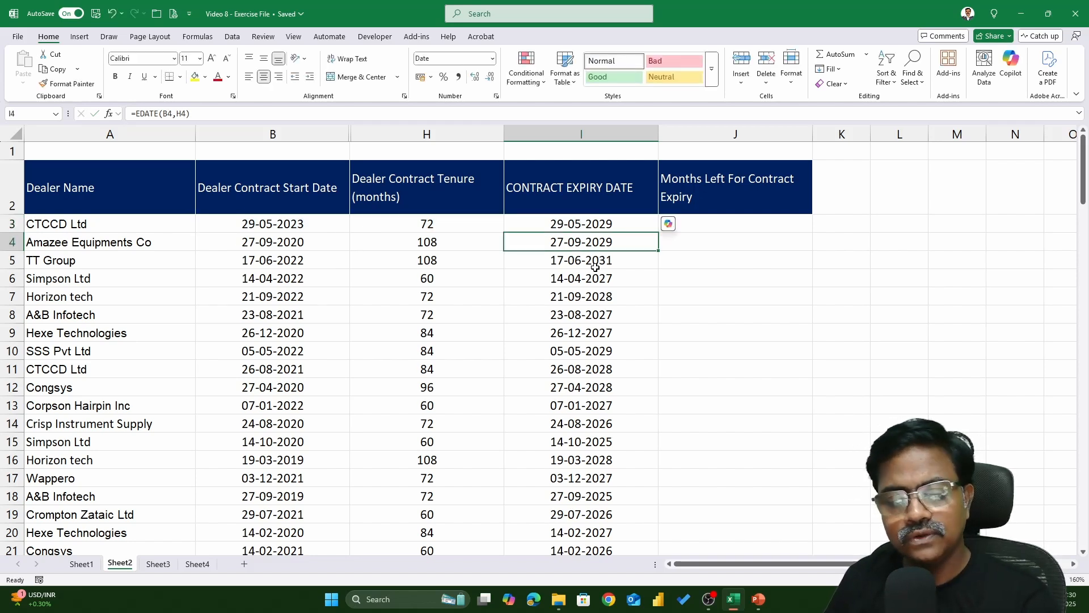
pyautogui.press('Up')
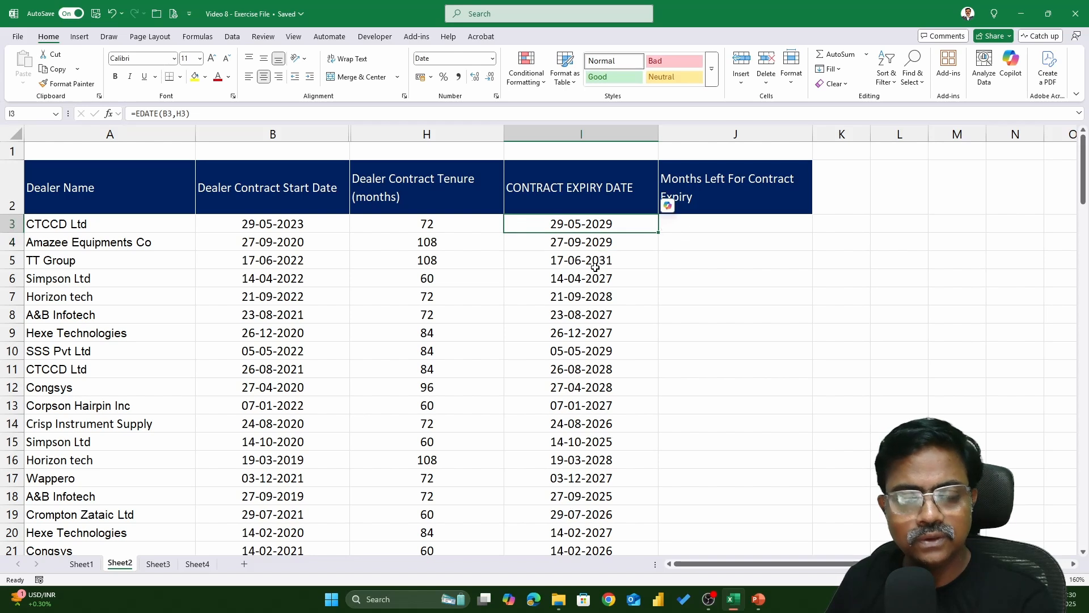
pyautogui.press('Right')
pyautogui.press('Up')
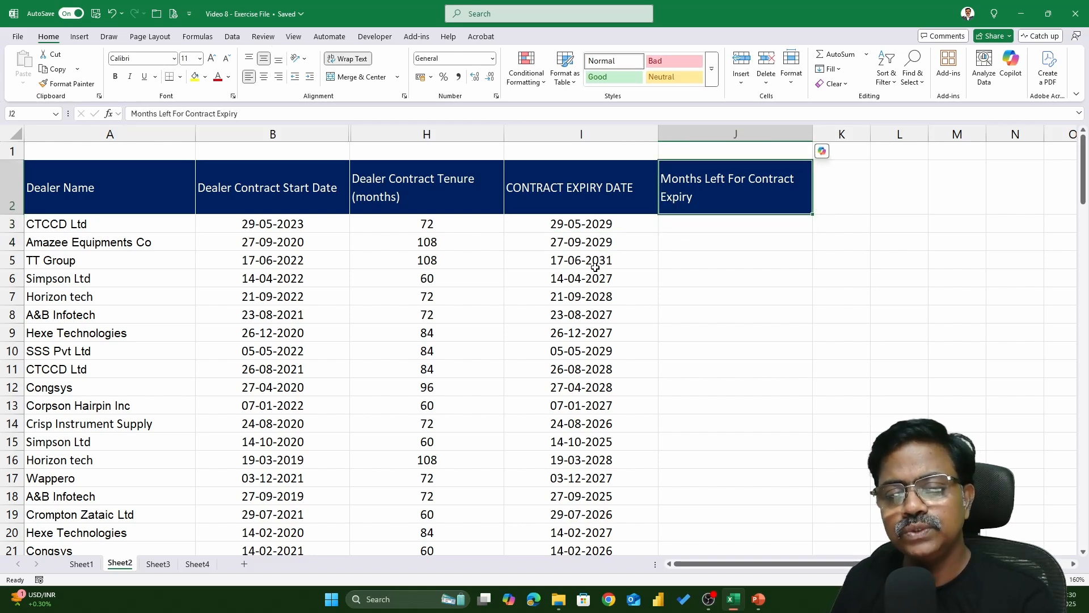
pyautogui.click(596, 225)
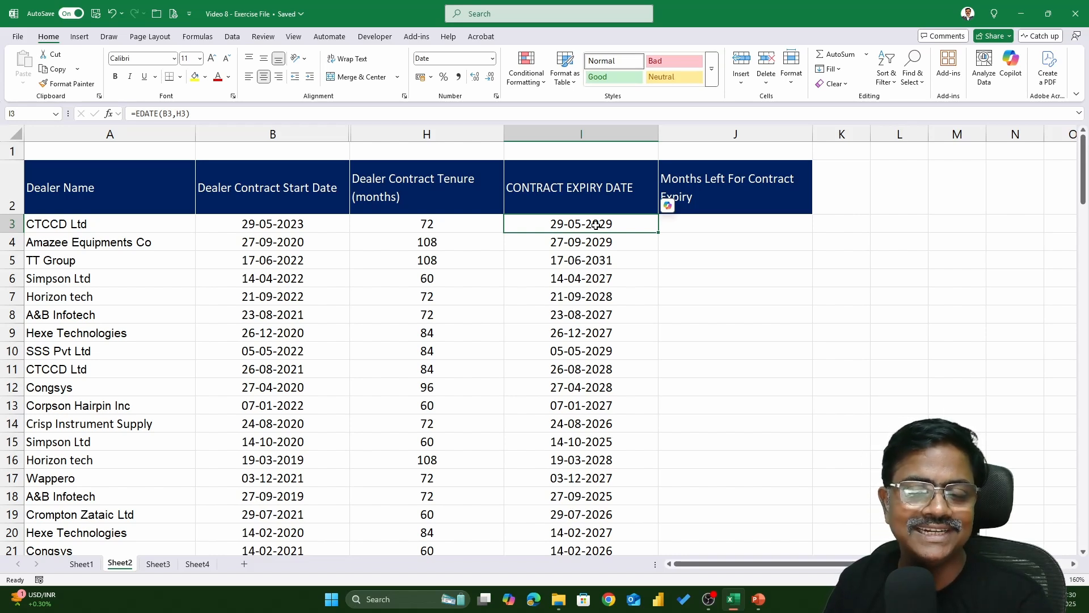
# In the first Months Left For Contract Expiry cell, enter =DATEDIF(TODAY(),I3,"M")
pyautogui.press('Right')
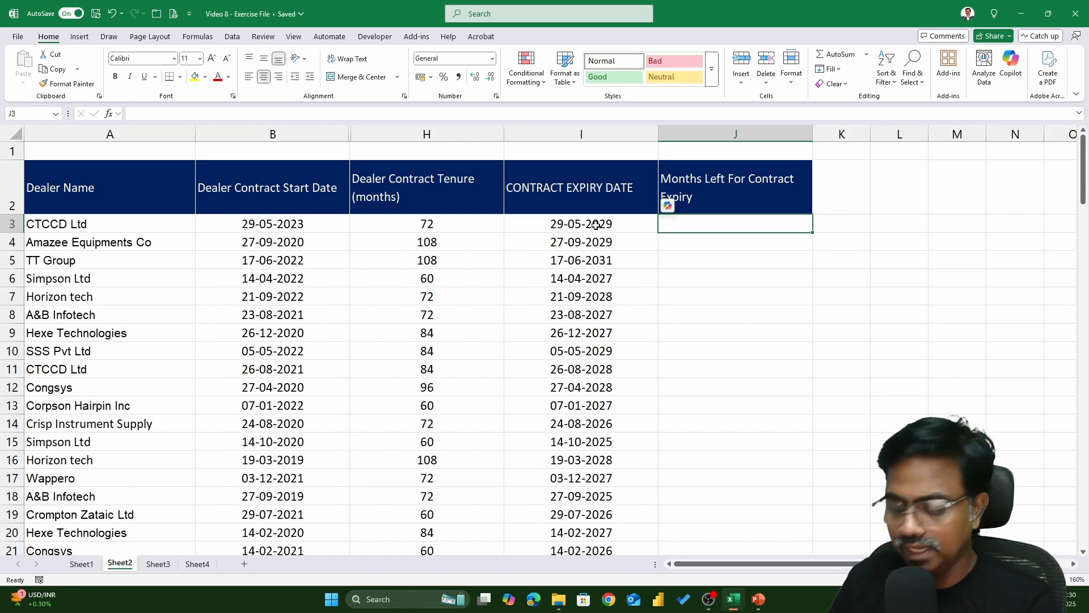
pyautogui.write('=DATEDIF(')
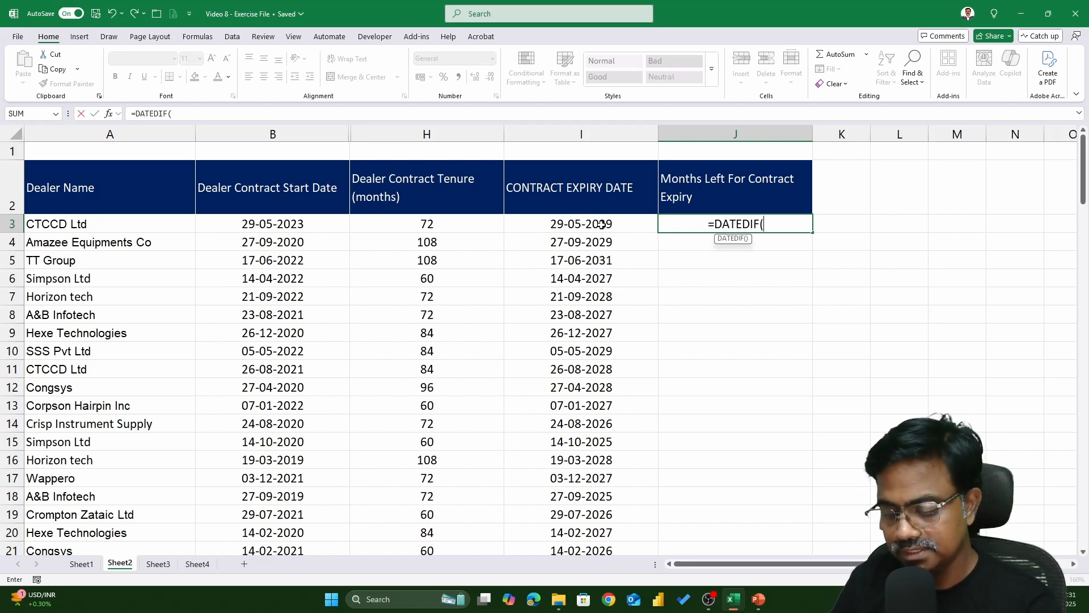
pyautogui.write('TODAY()')
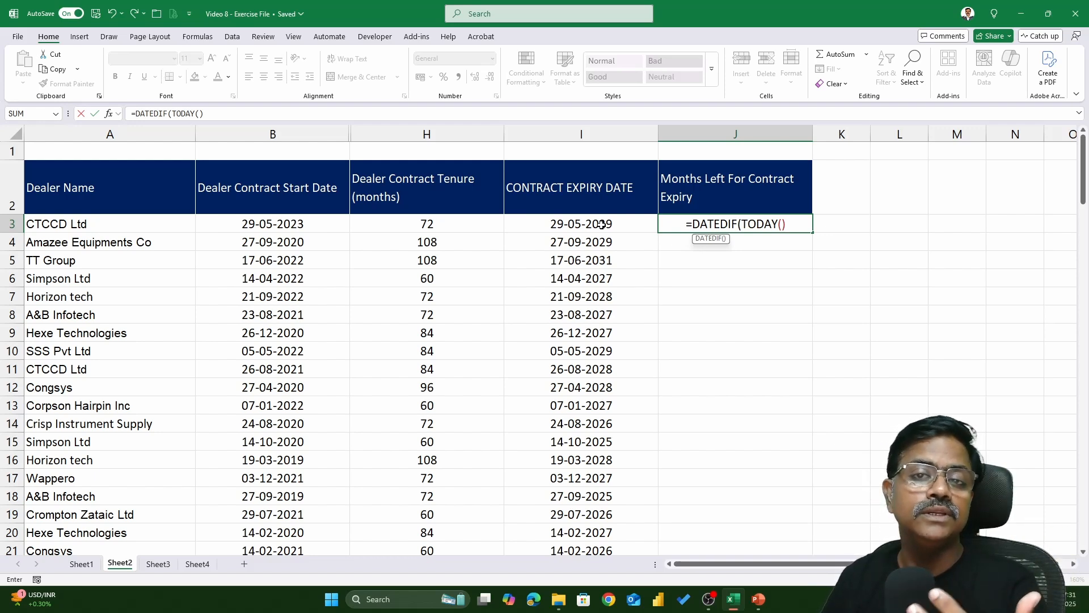
pyautogui.write(',')
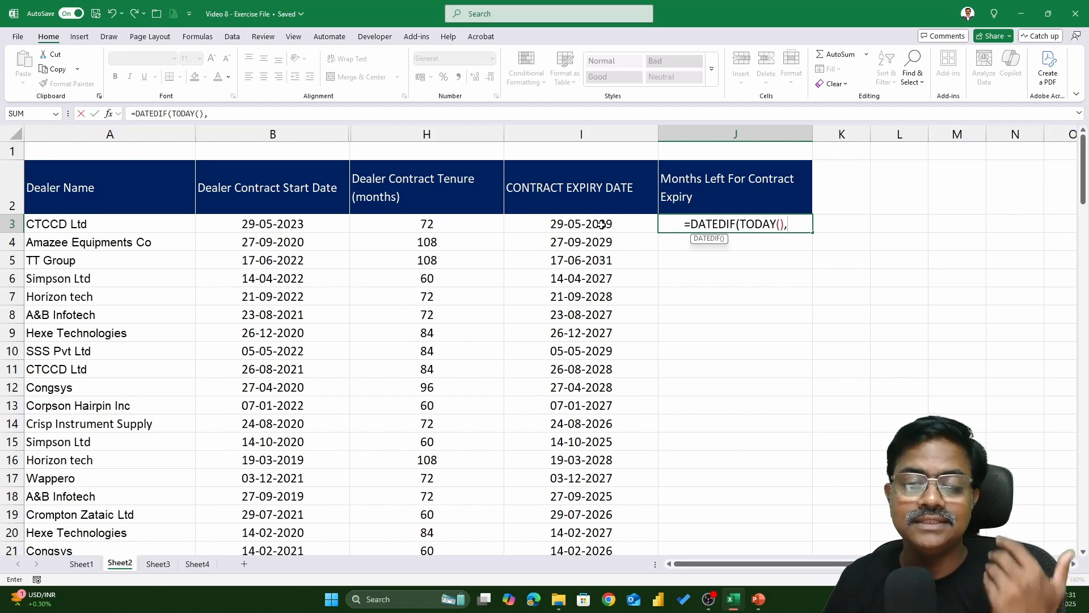
pyautogui.click(572, 227)
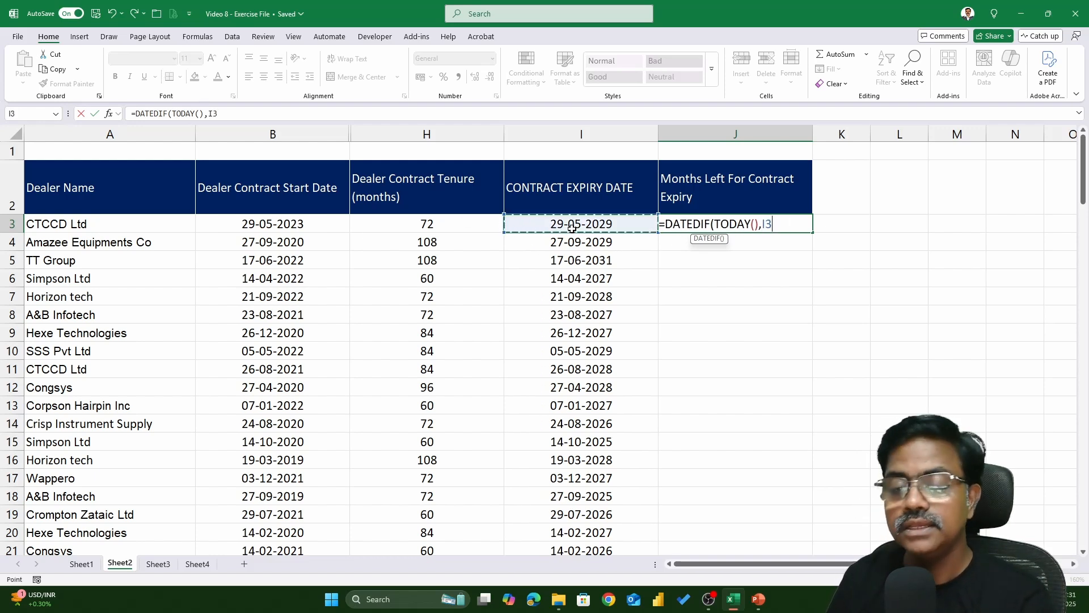
pyautogui.write(',"')
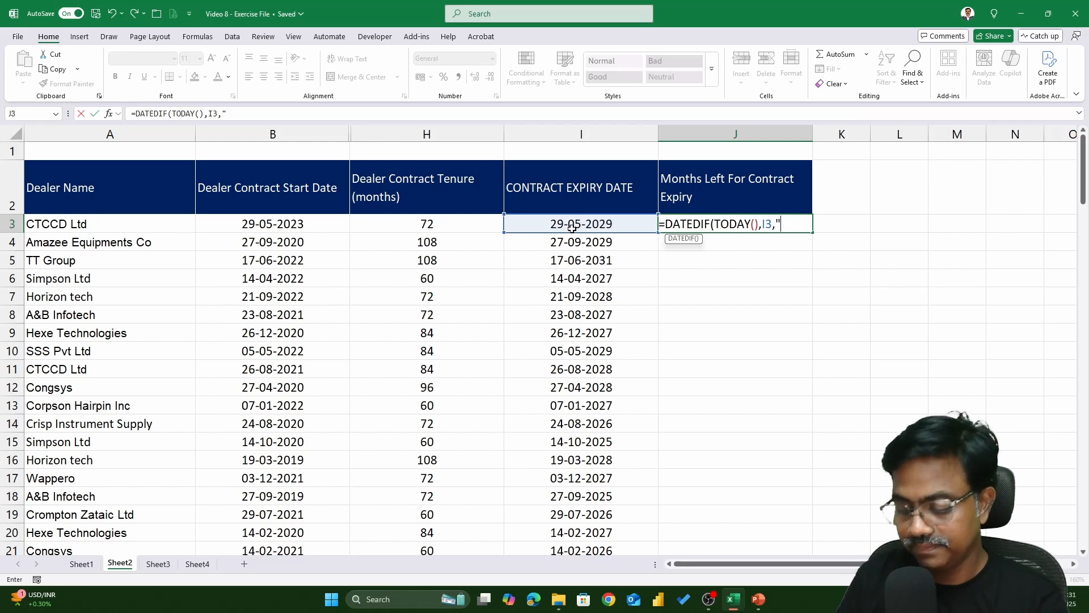
pyautogui.write('M")')
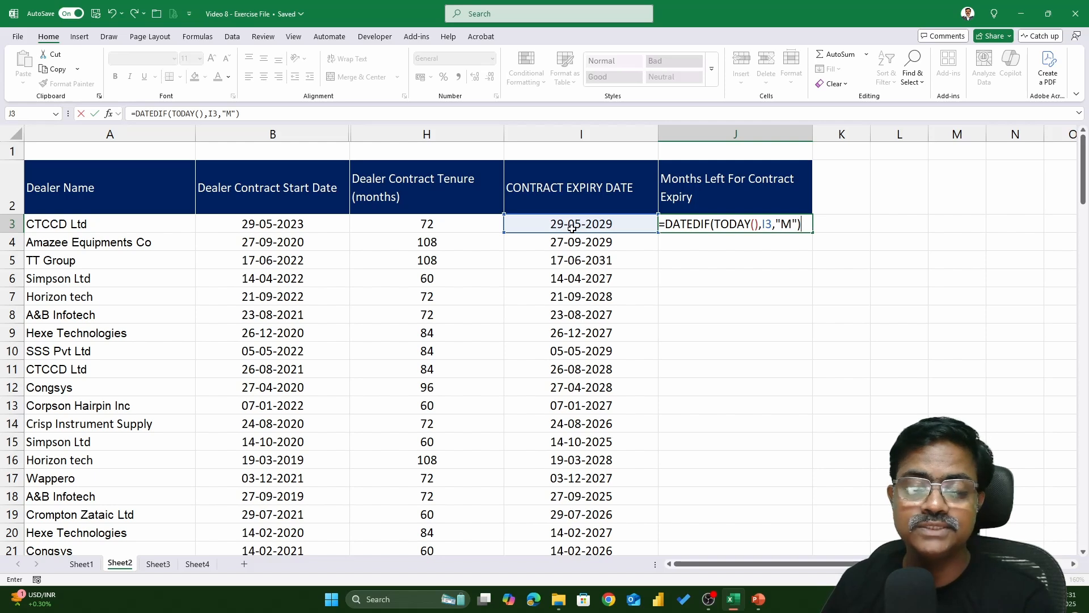
pyautogui.press('Return')
pyautogui.click(806, 222)
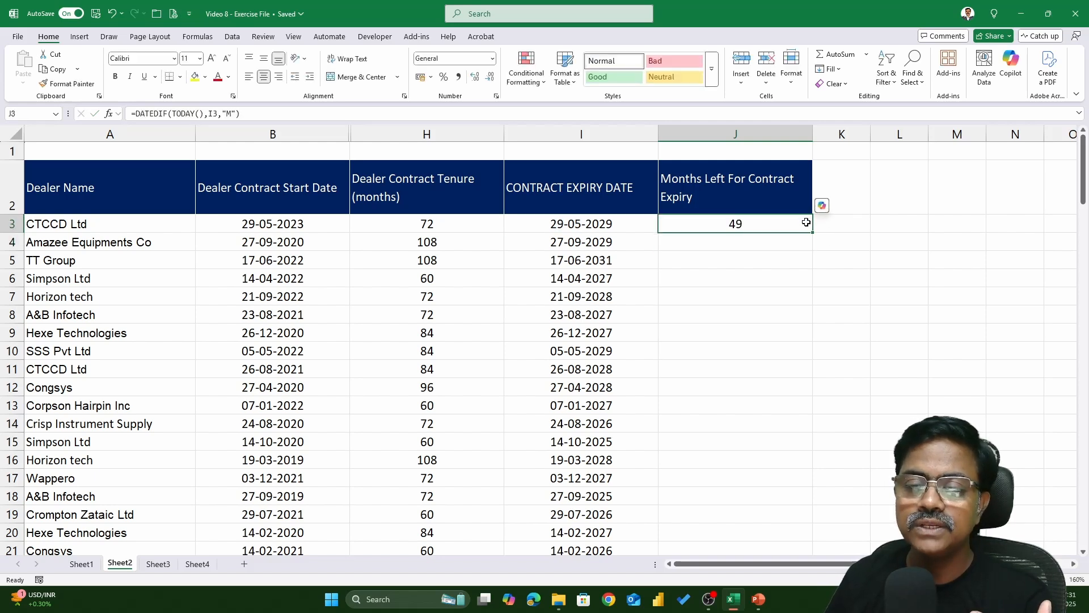
# Fill the DATEDIF formula down the Months Left For Contract Expiry column
pyautogui.click(814, 231)
pyautogui.click(788, 224)
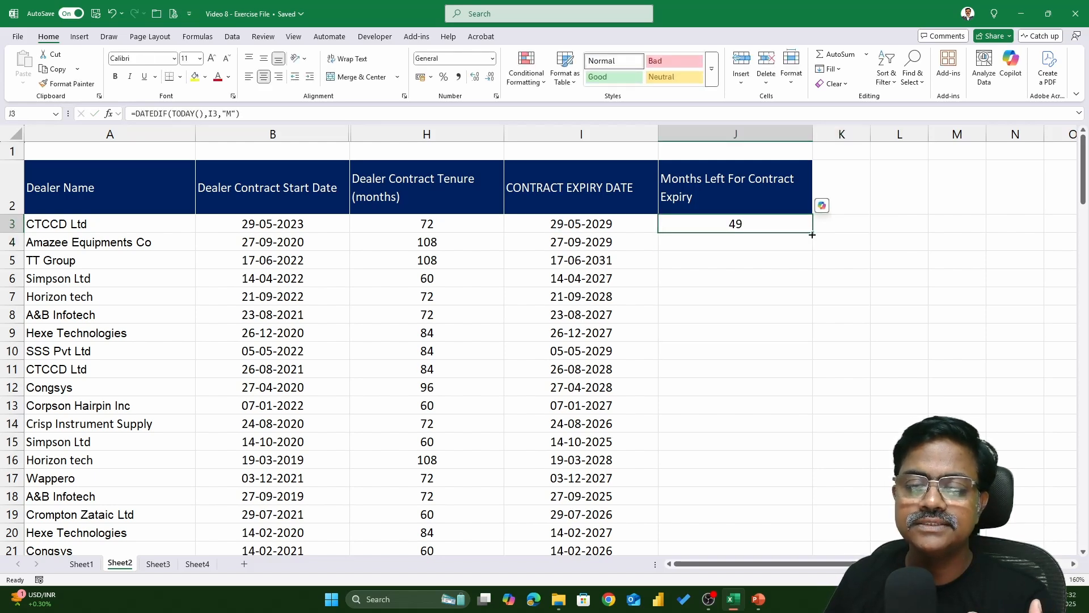
pyautogui.doubleClick(812, 235)
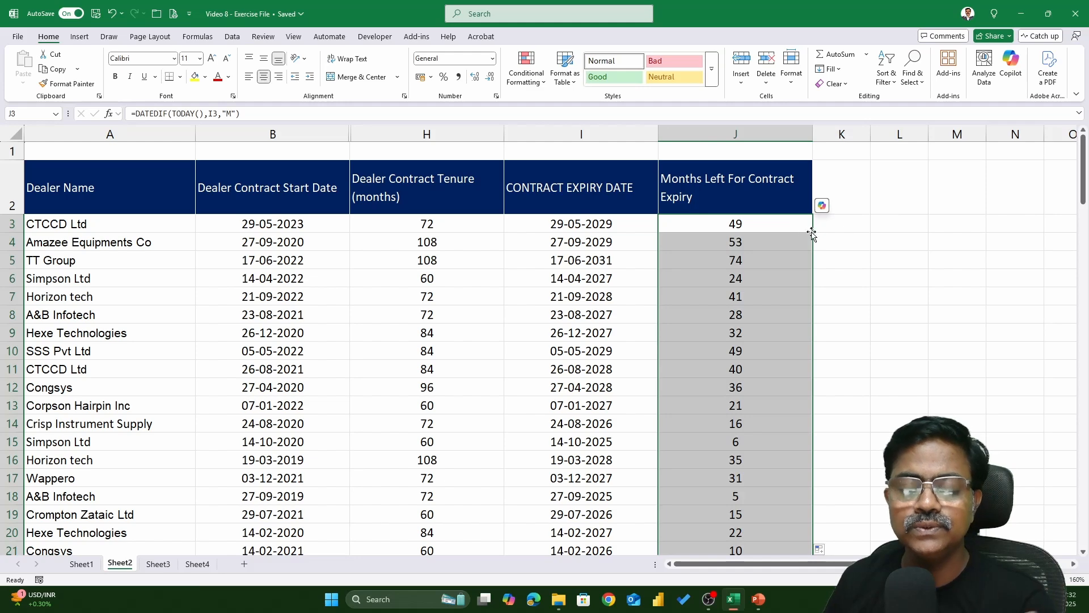
# Examine the rows whose contract expiry dates have already passed alongside their months-left results, returning to the first row's formula
pyautogui.scroll(-4, 751, 311)
pyautogui.scroll(-6, 751, 311)
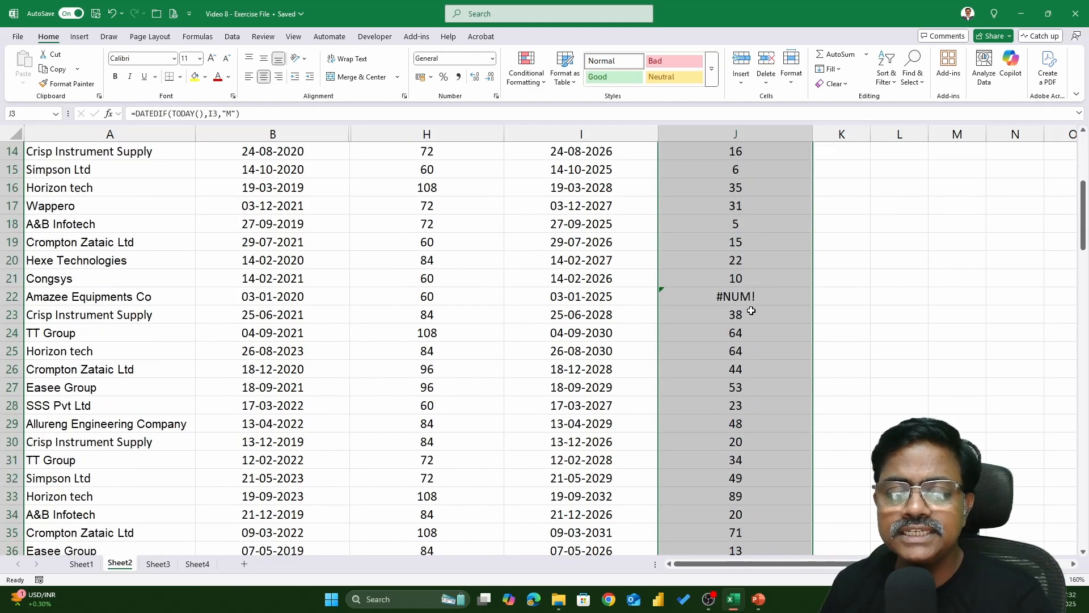
pyautogui.scroll(-1, 751, 311)
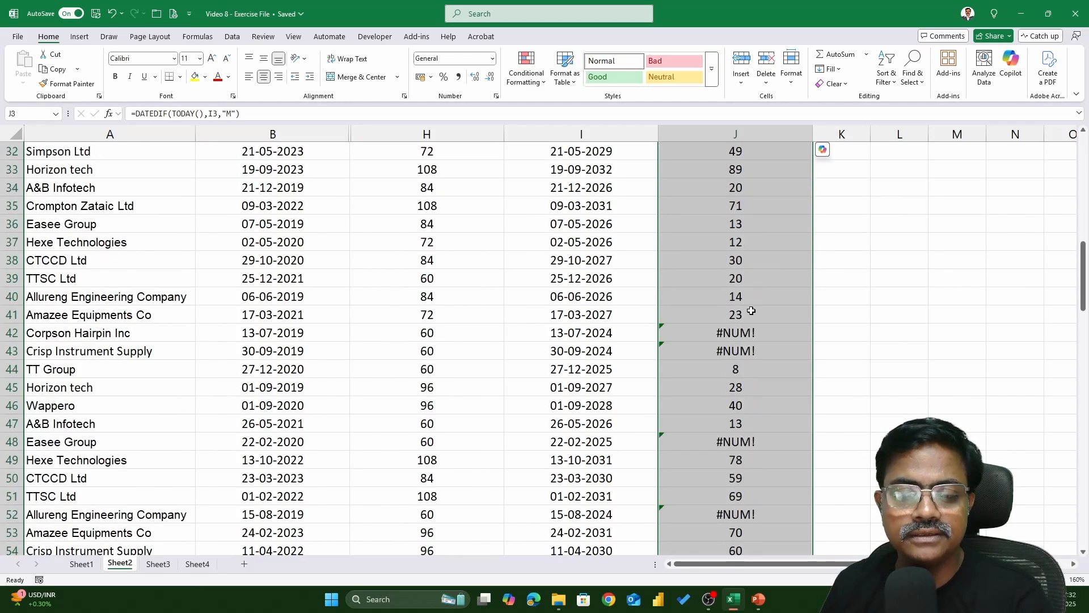
pyautogui.click(572, 336)
pyautogui.click(766, 335)
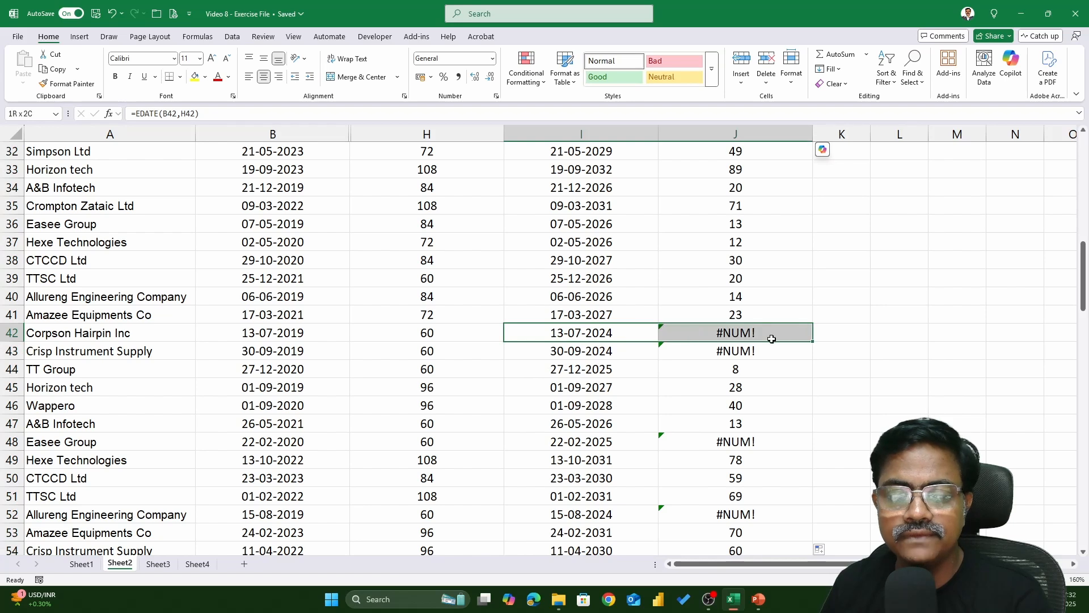
pyautogui.click(628, 351)
pyautogui.moveTo(628, 351); pyautogui.dragTo(752, 350)
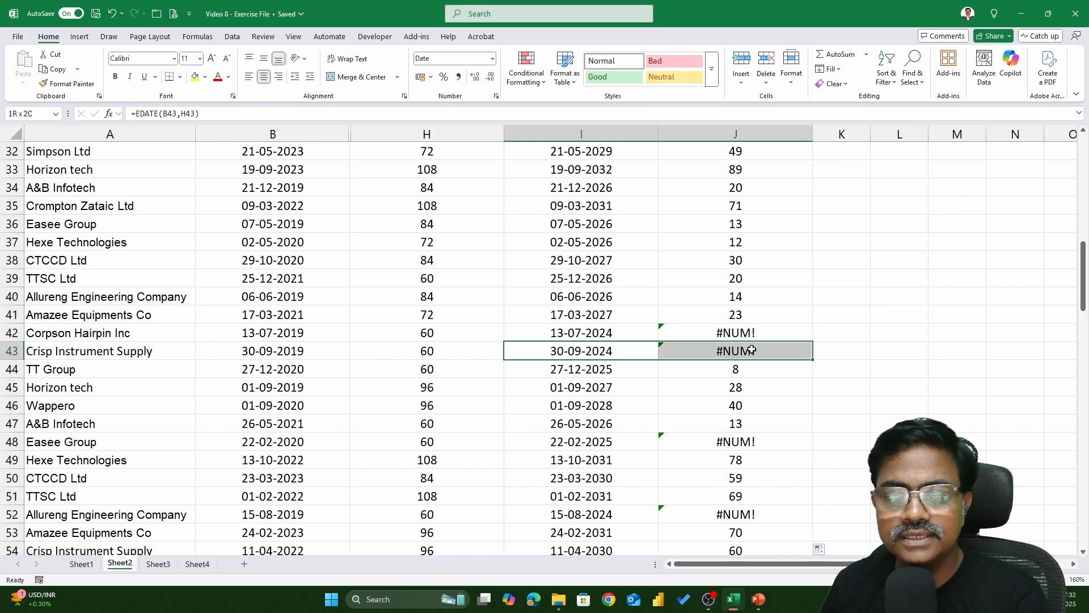
pyautogui.moveTo(601, 336); pyautogui.dragTo(742, 335)
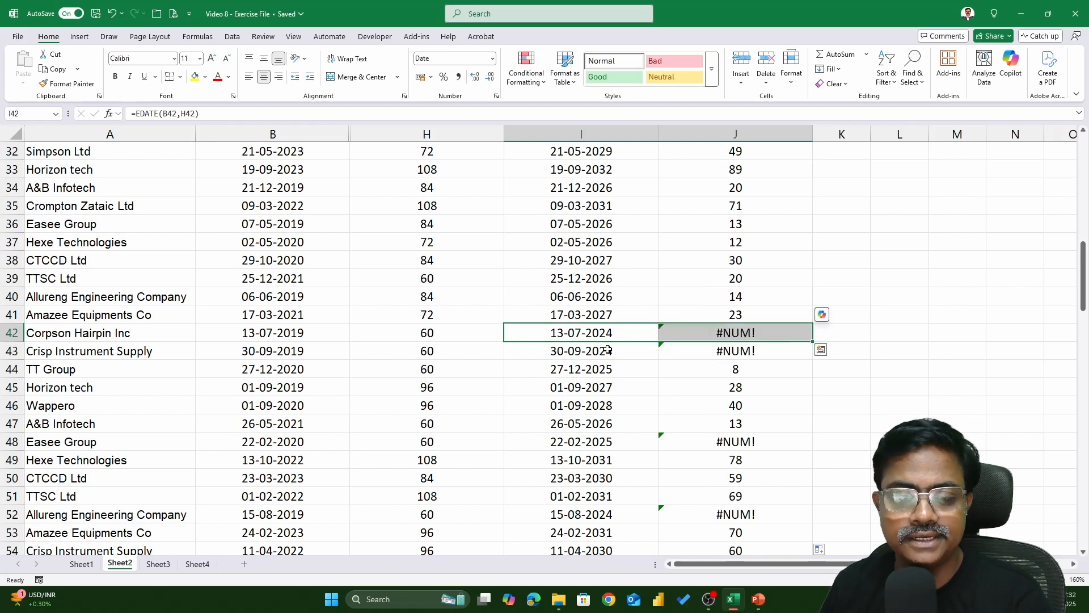
pyautogui.moveTo(598, 350); pyautogui.dragTo(735, 351)
pyautogui.moveTo(566, 442); pyautogui.dragTo(752, 442)
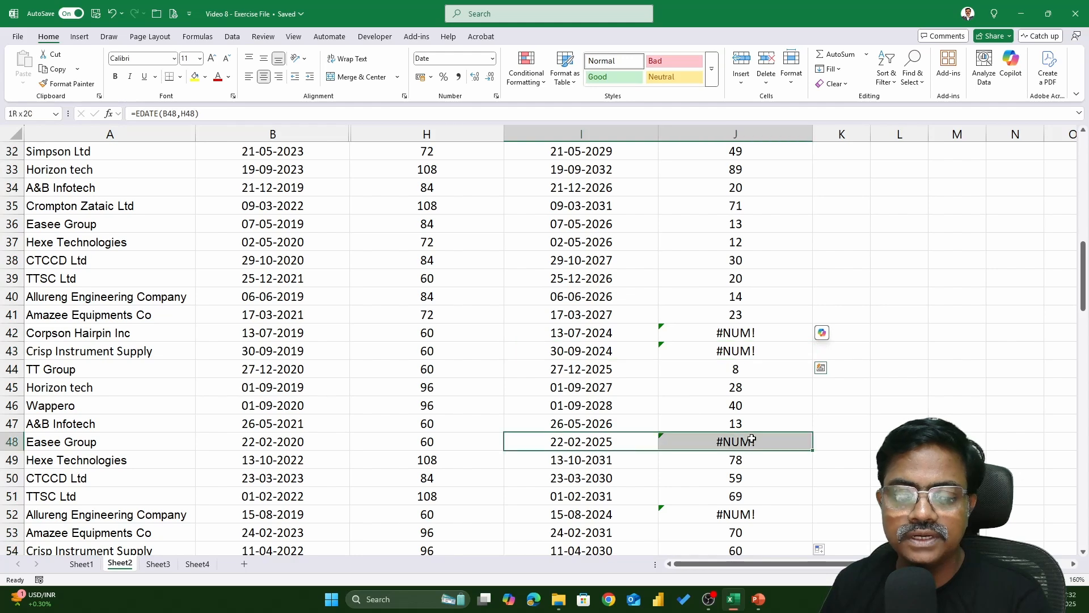
pyautogui.moveTo(553, 518); pyautogui.dragTo(754, 515)
pyautogui.scroll(5, 689, 390)
pyautogui.scroll(6, 689, 391)
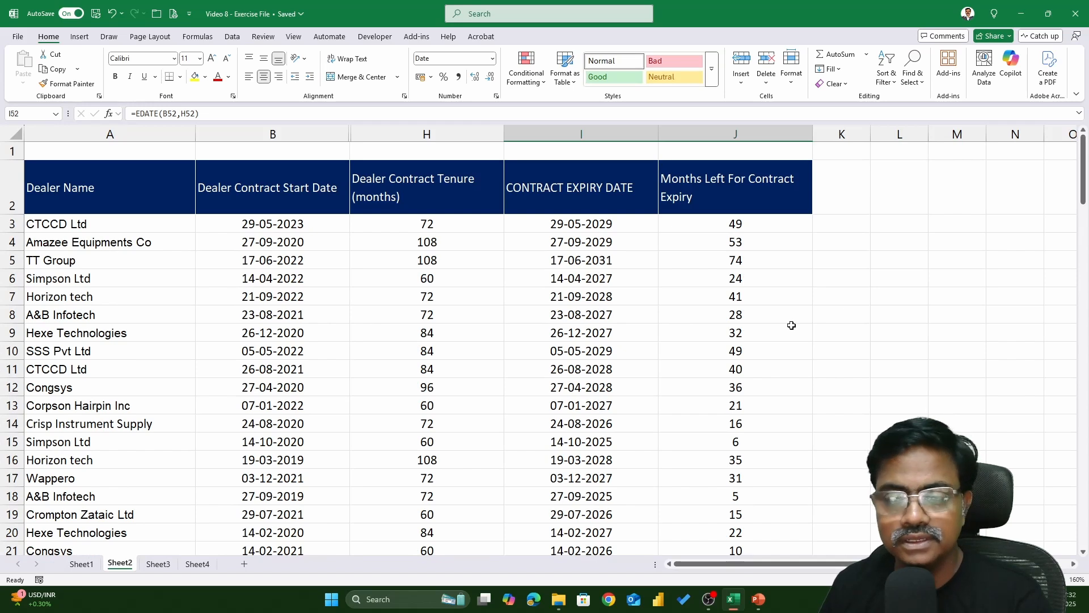
pyautogui.click(761, 222)
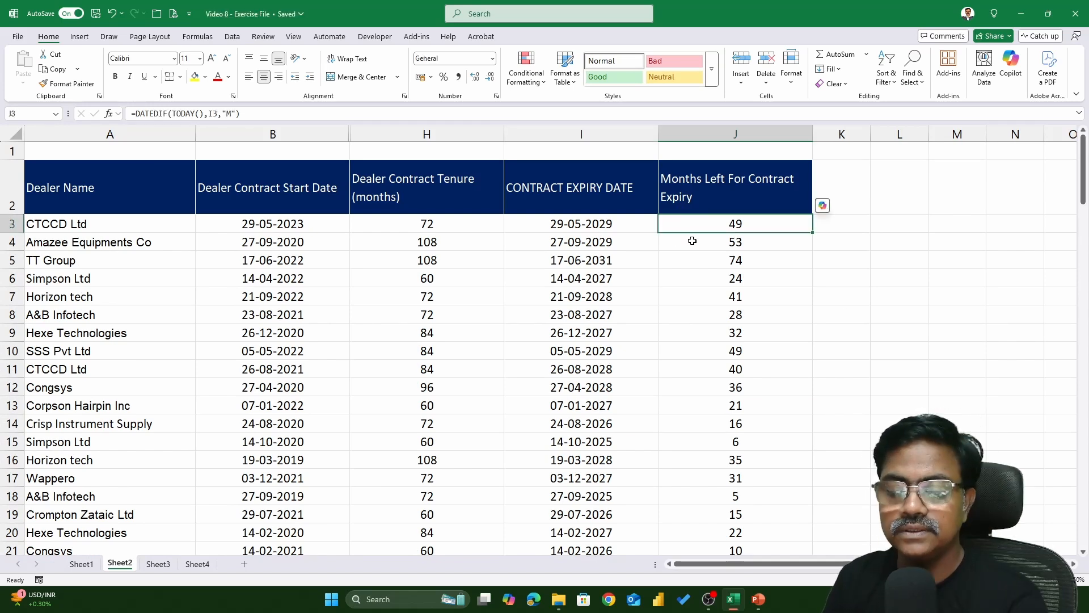